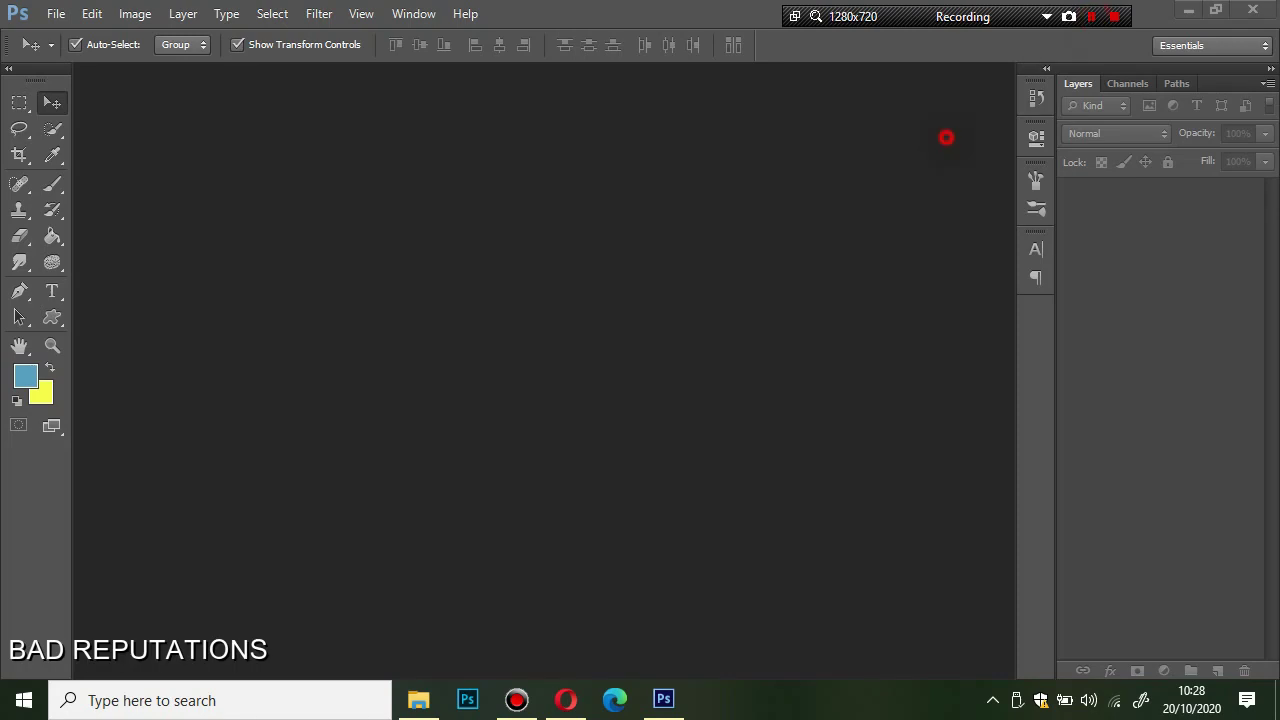
Step: Open the black-and-white photo original.jpg
key(alt+f)
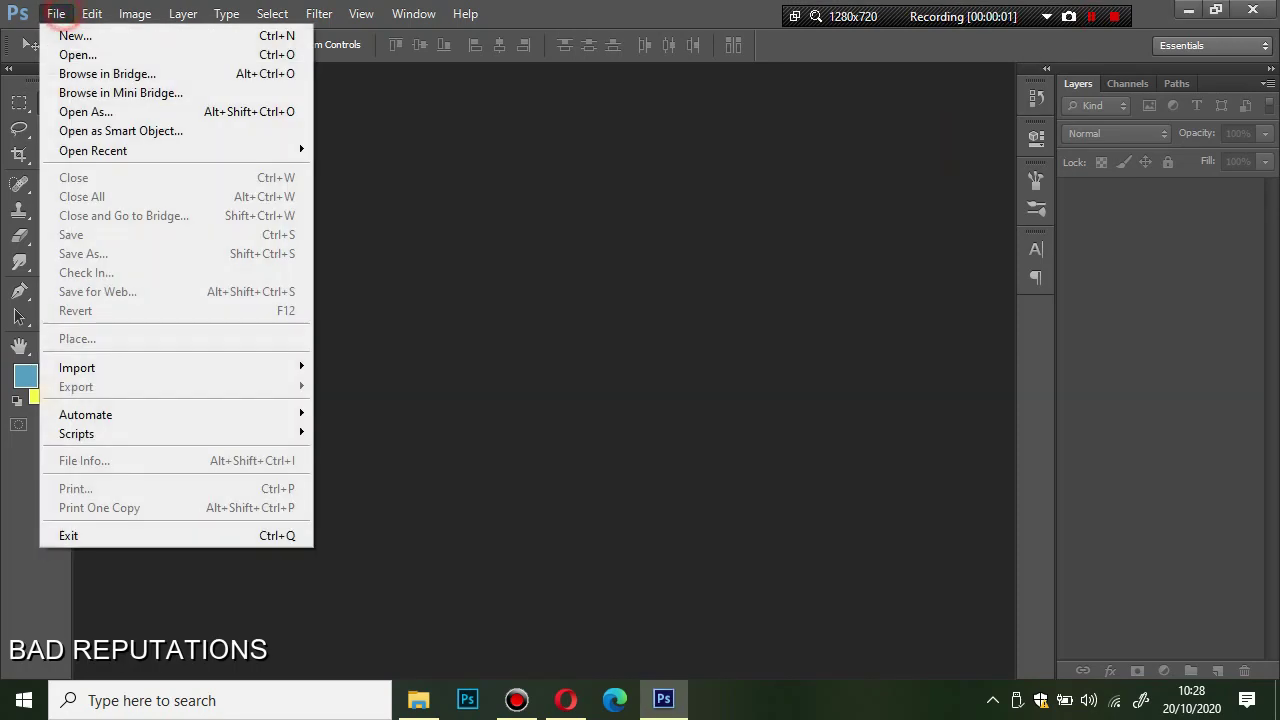
key(Down)
key(Return)
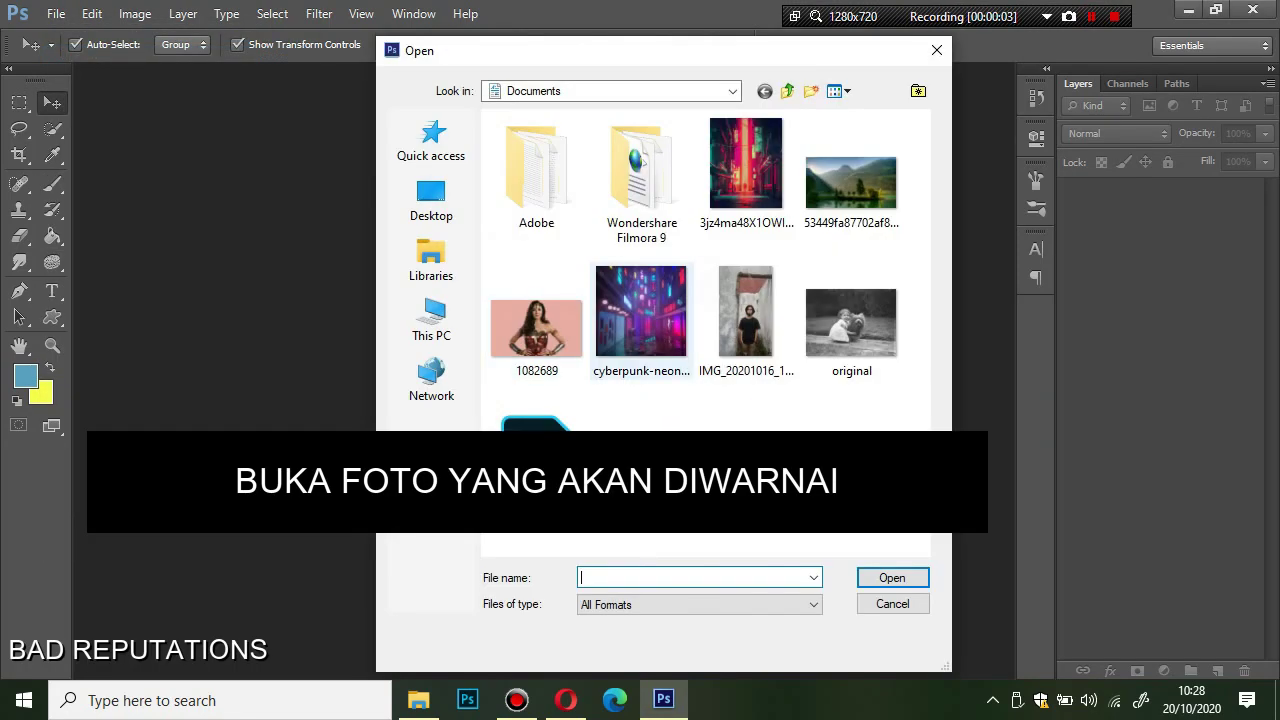
double_click(848, 327)
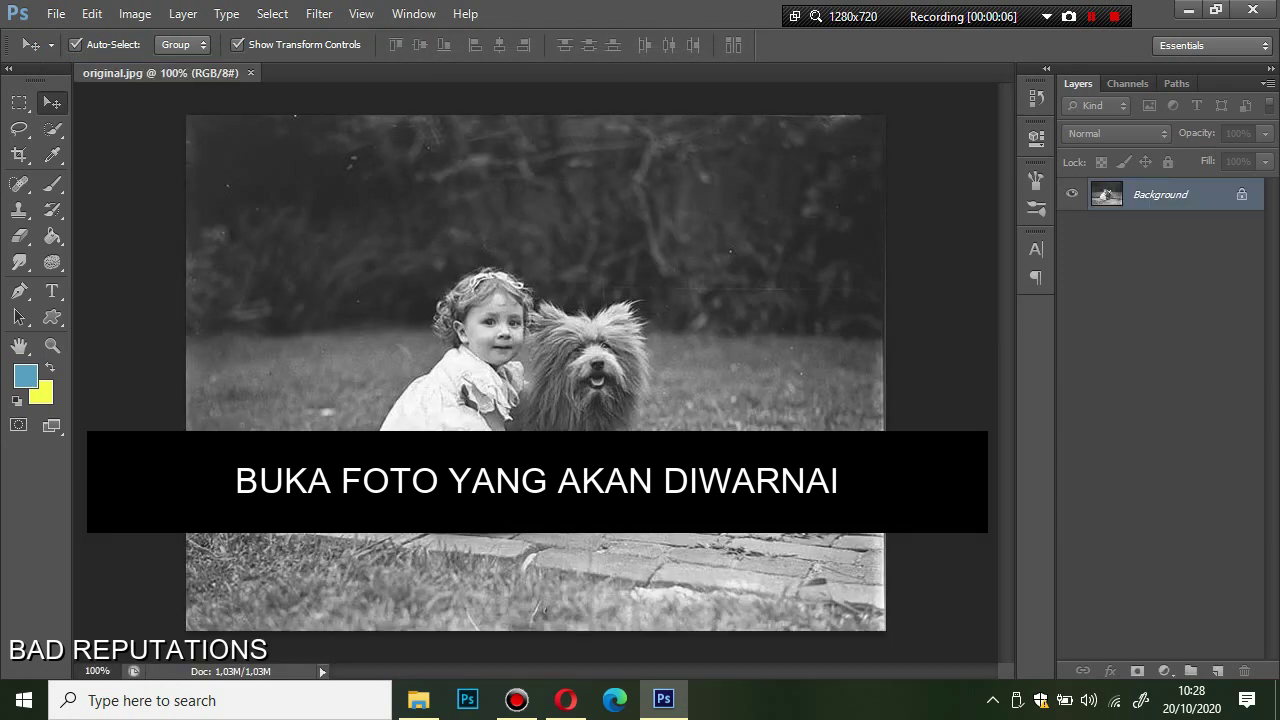
Step: Resample the image to 3000 px wide at 300 pixels/inch and fit it on screen
click(148, 18)
key(Down)
key(Down)
key(Down)
key(Down)
key(Down)
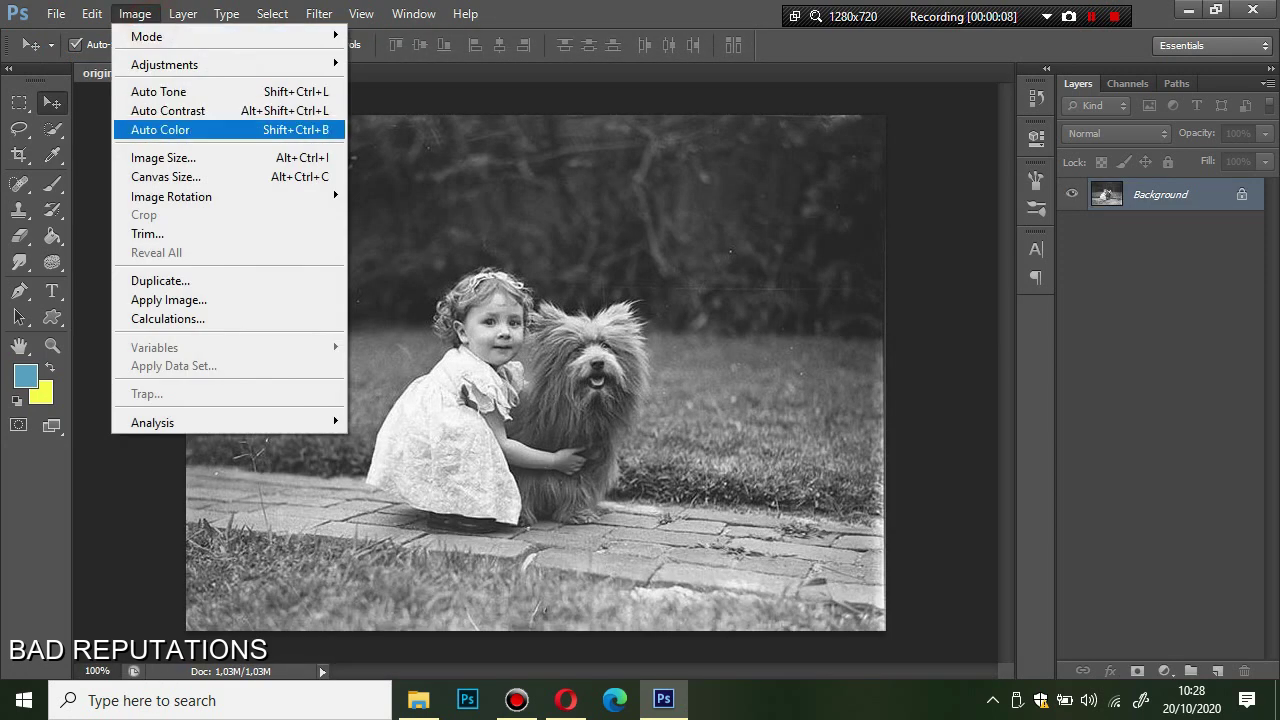
key(Down)
key(Return)
double_click(486, 394)
text(300)
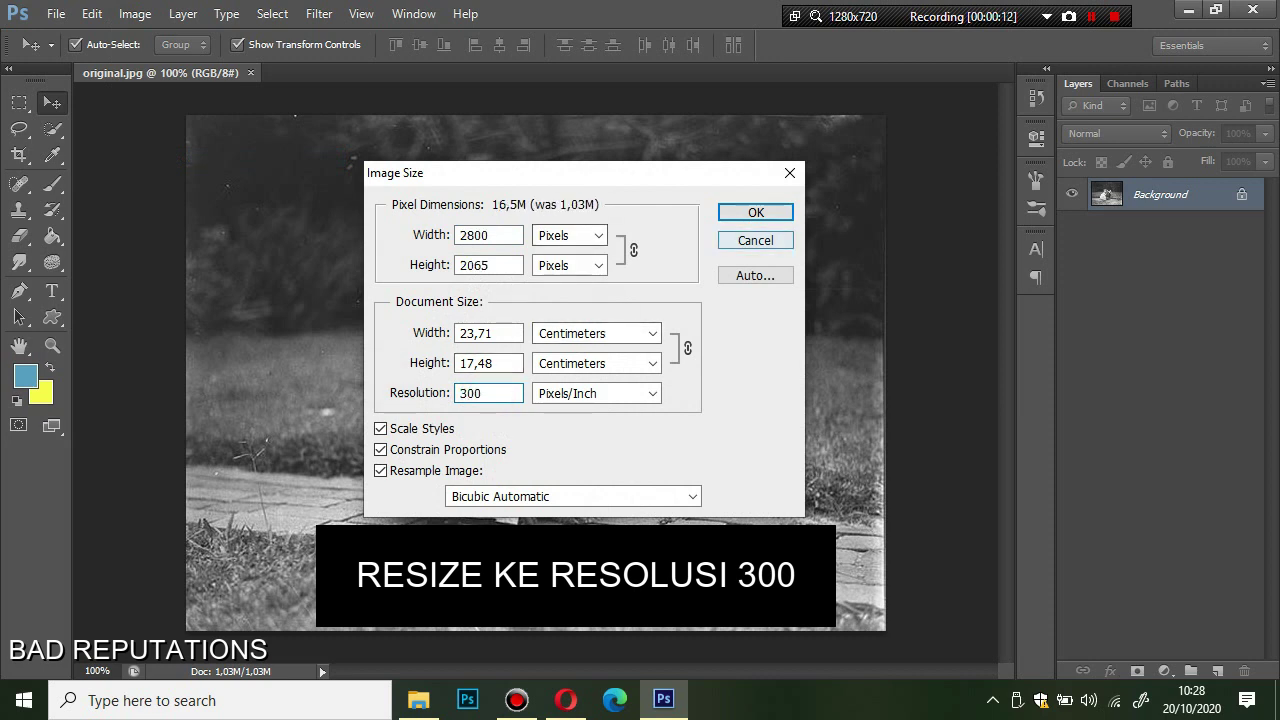
double_click(473, 235)
text(3000)
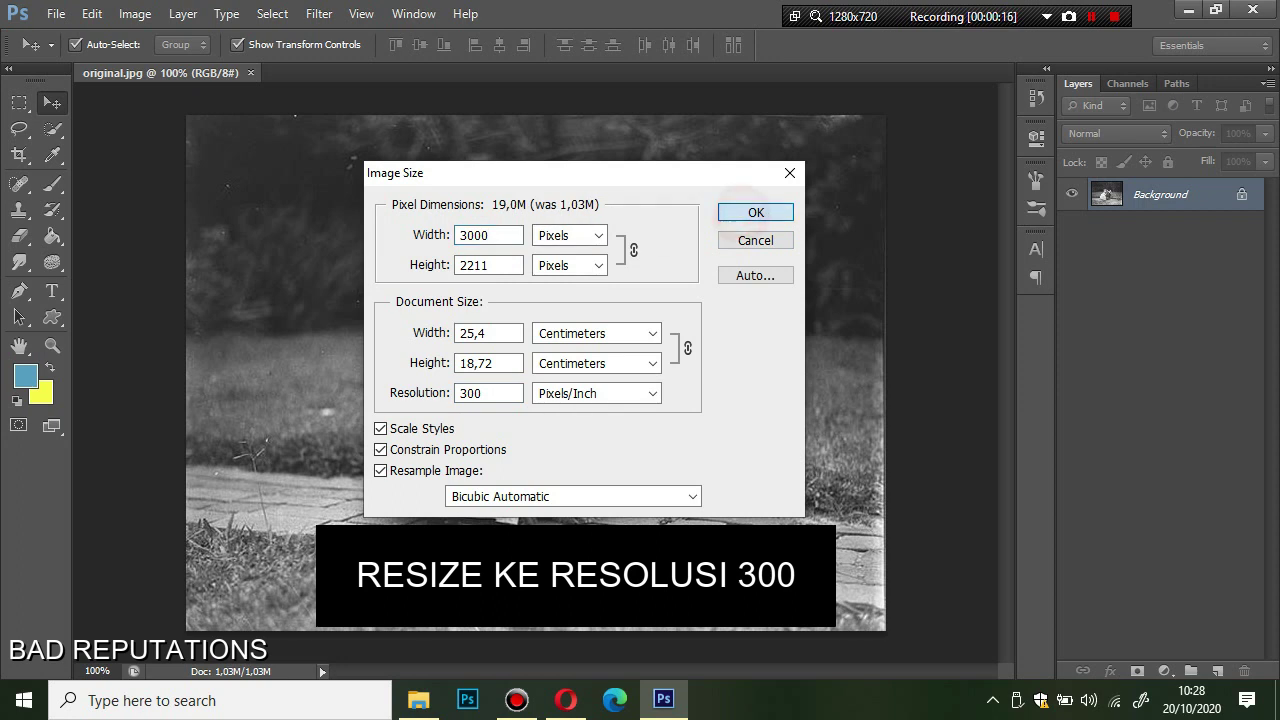
key(Return)
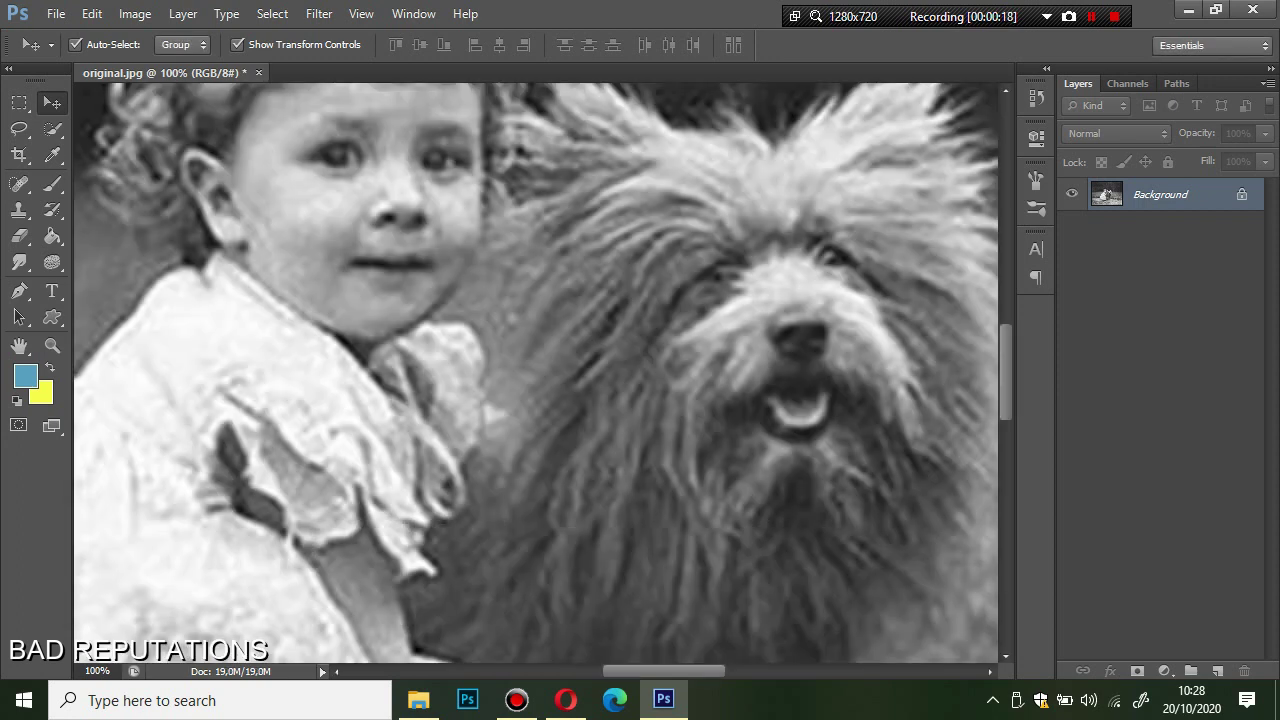
key(ctrl+0)
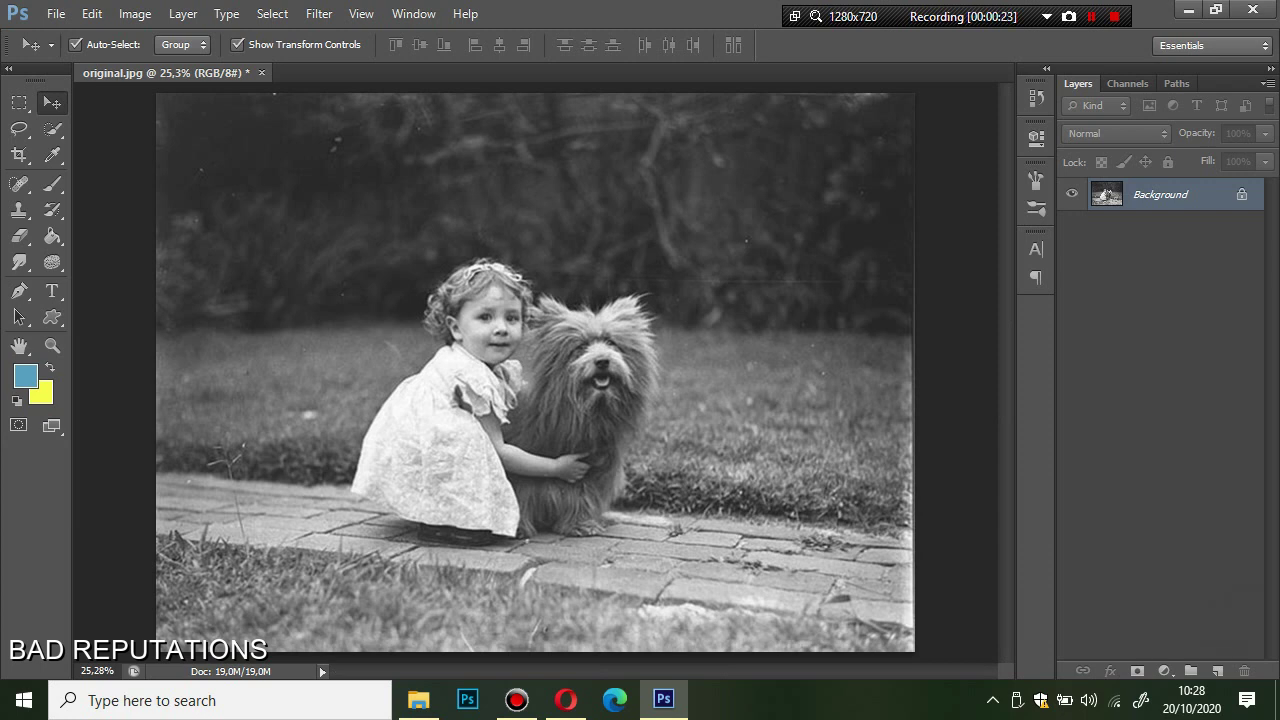
Step: Add a new empty layer named kulit above the photo, set to Soft Light blending
click(1217, 671)
double_click(1149, 194)
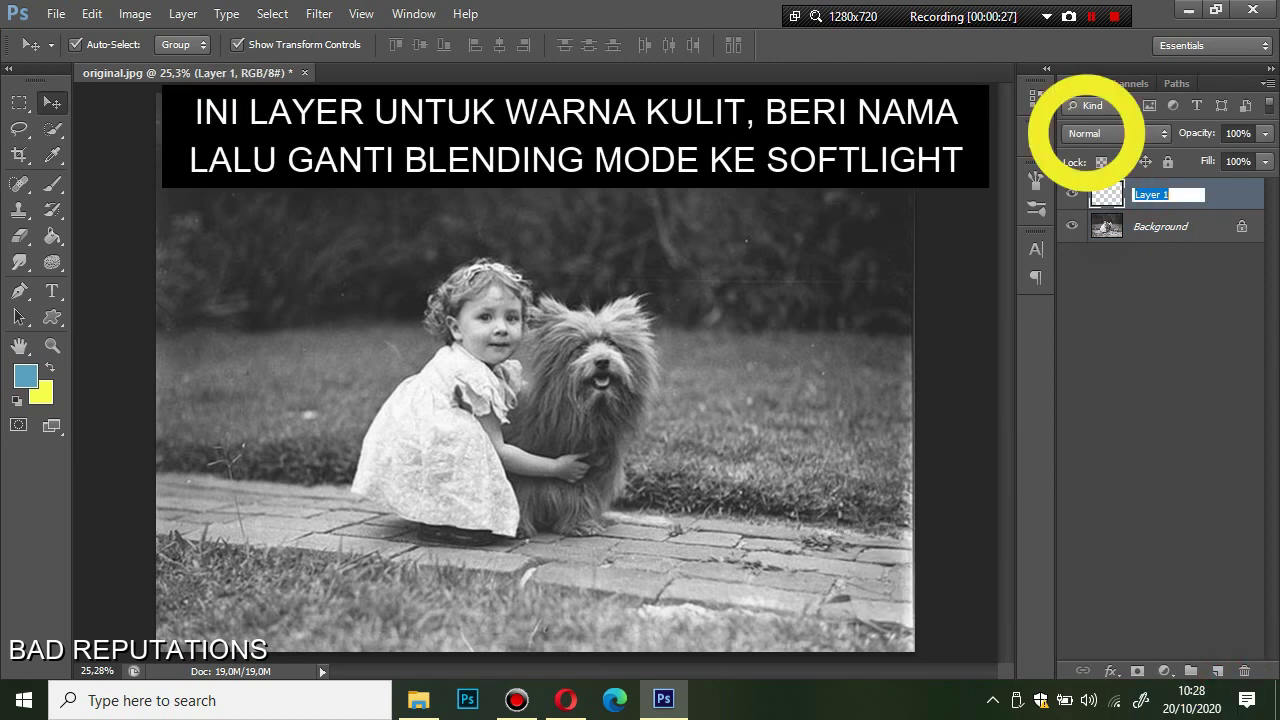
text(kulit)
key(Return)
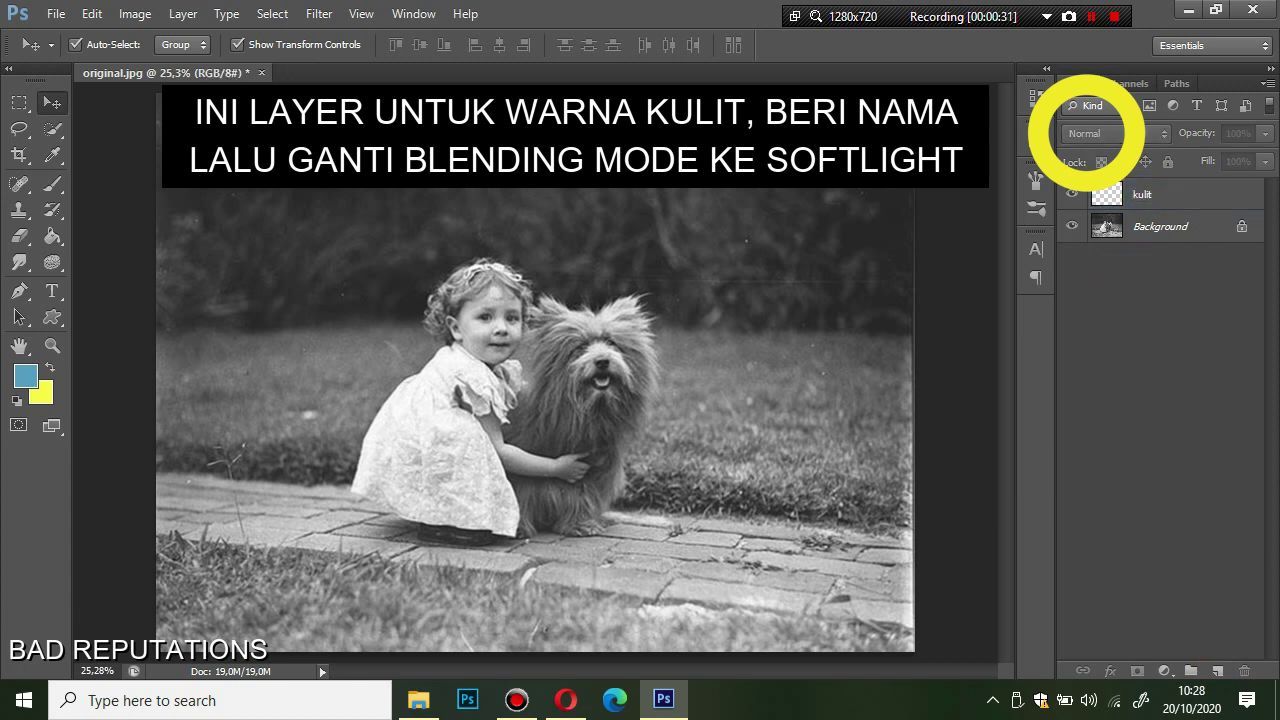
click(1112, 133)
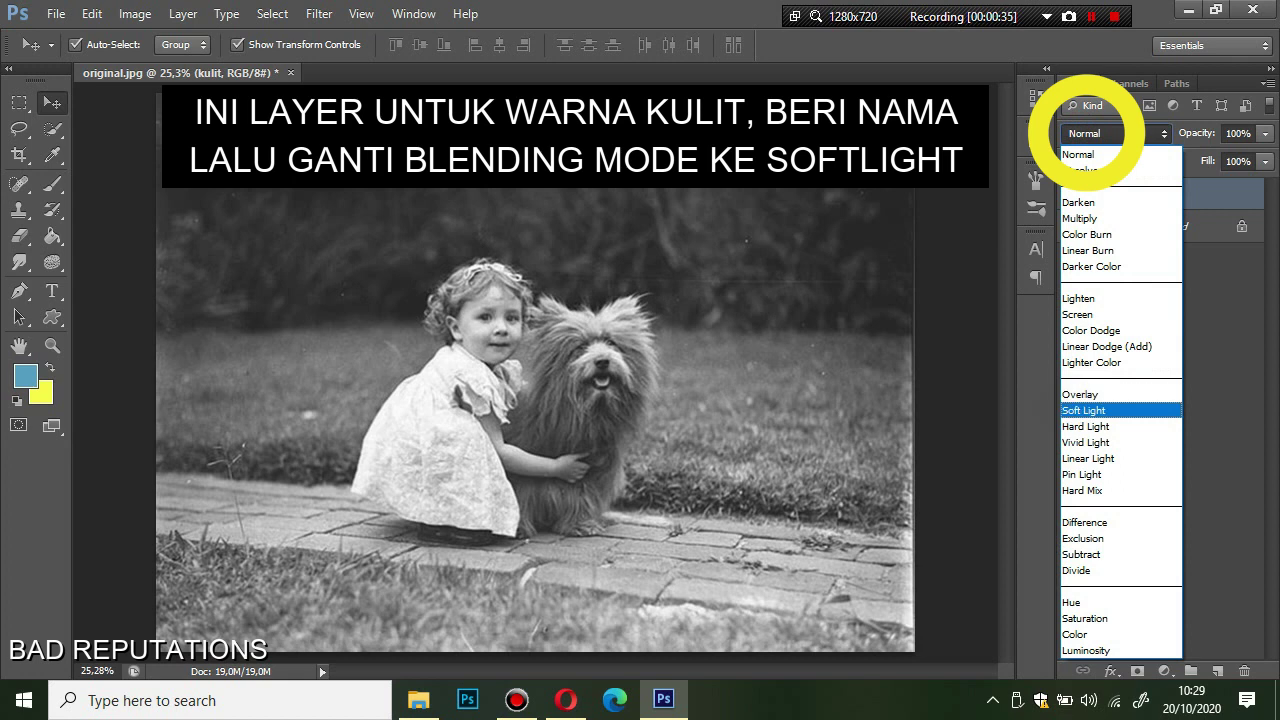
key(Return)
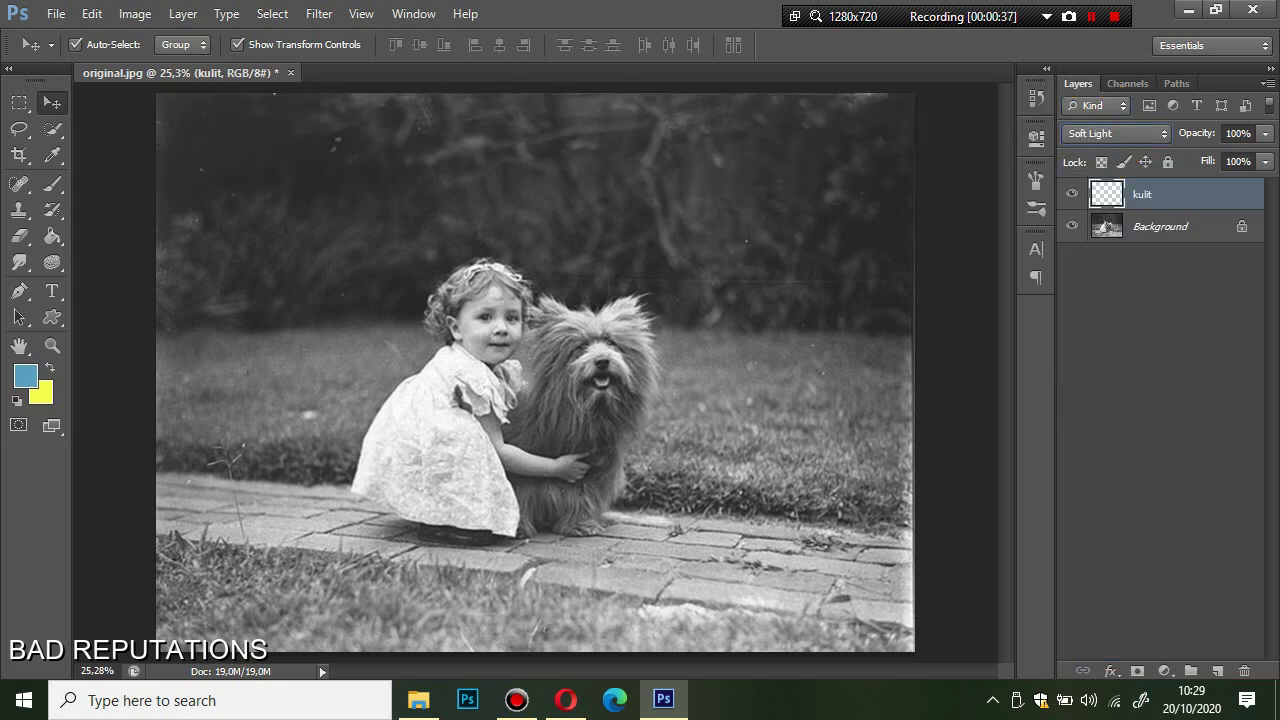
Step: Select the Brush tool and set its opacity to 70%
key(b)
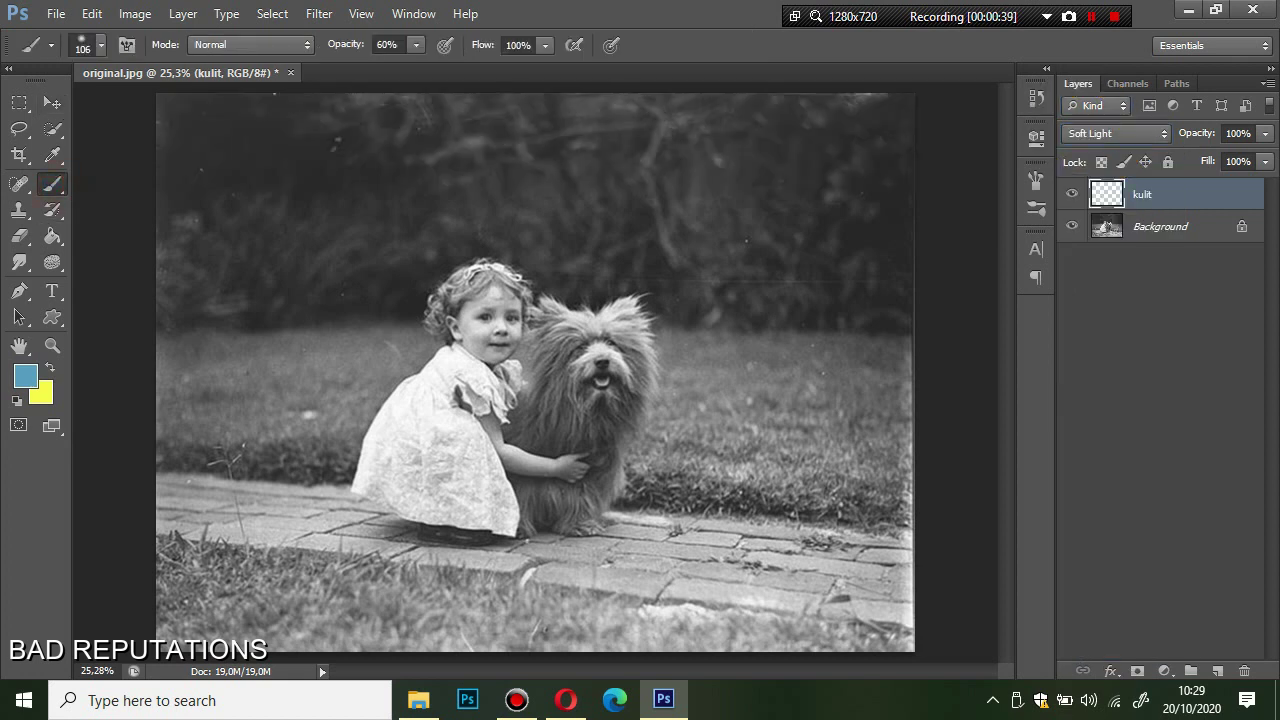
right_click(386, 271)
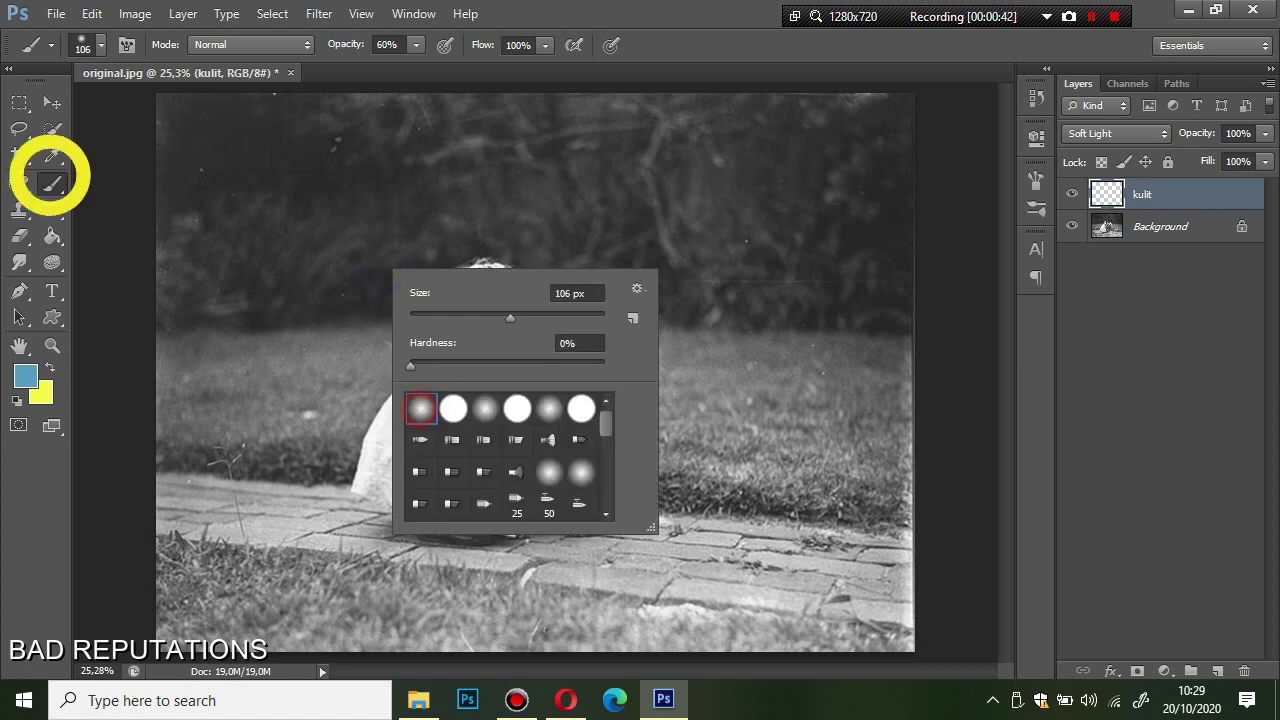
key(Return)
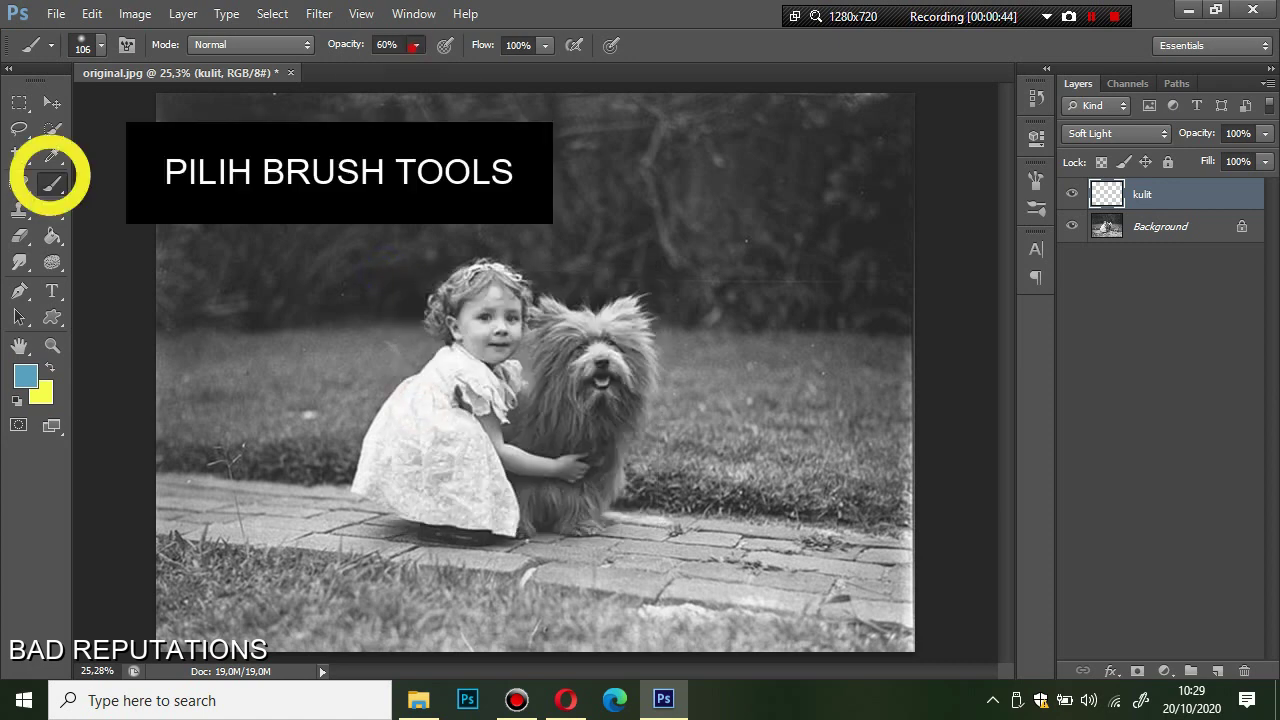
click(416, 44)
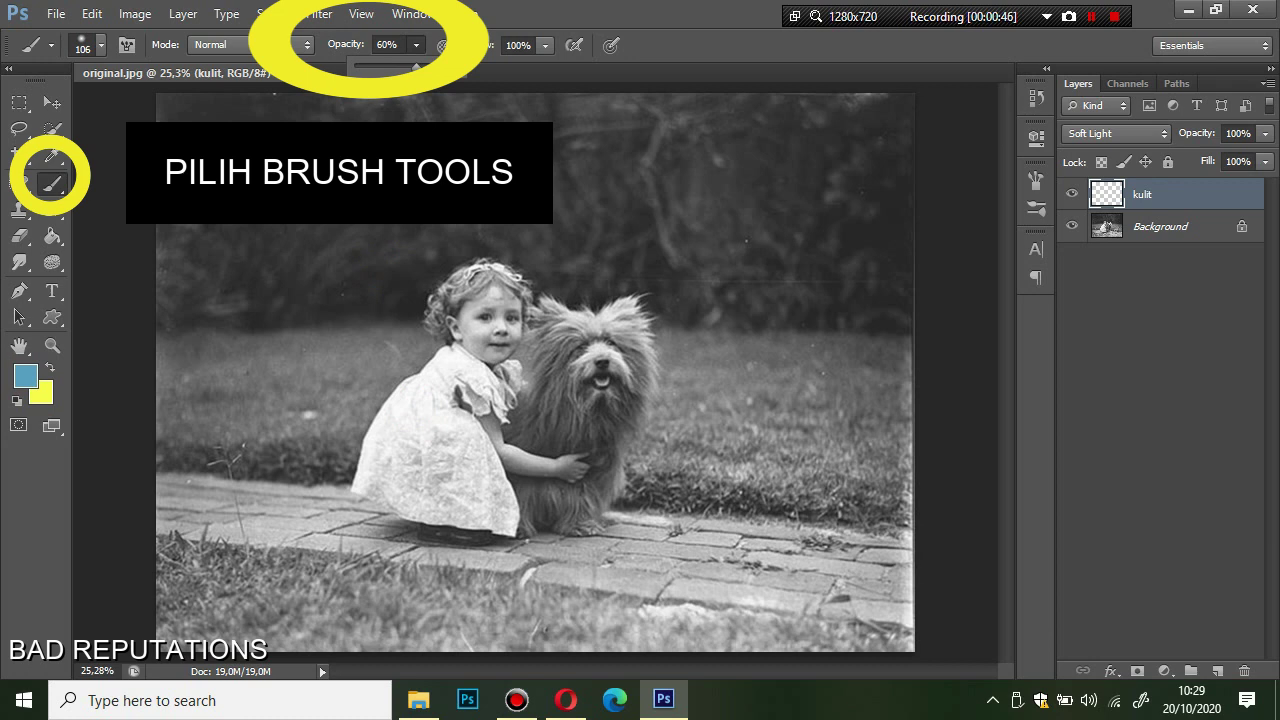
drag(416, 66, 427, 66)
click(414, 92)
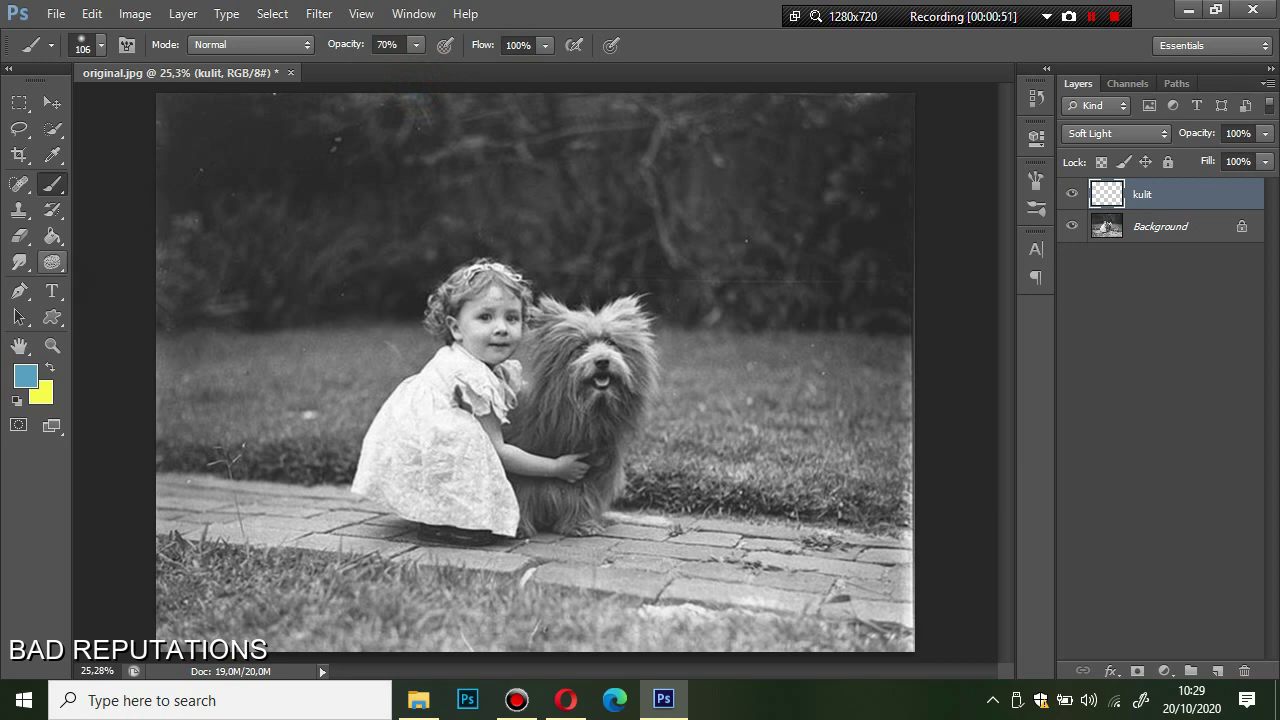
Step: Set the foreground colour to a warm orange skin tone (da9a35)
click(25, 376)
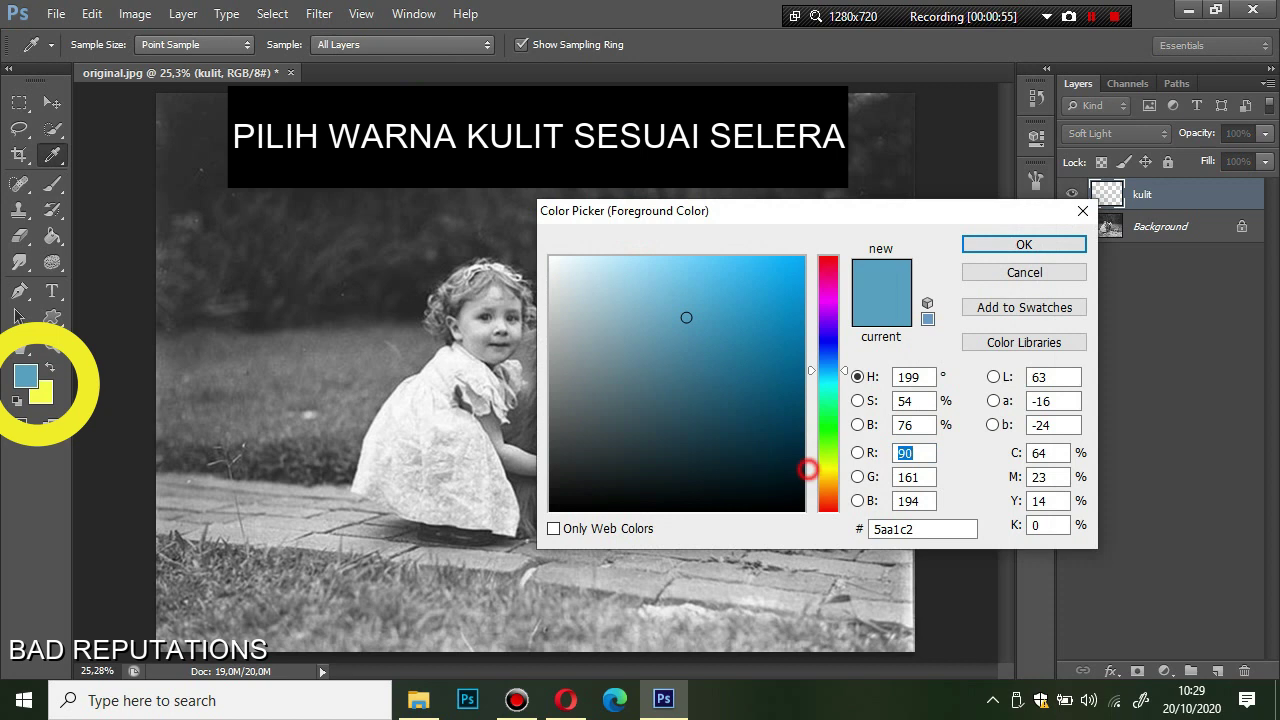
click(828, 484)
mouse_move(686, 317)
mouse_down()
mouse_move(757, 317)
mouse_move(737, 323)
mouse_move(744, 306)
mouse_move(738, 318)
mouse_up()
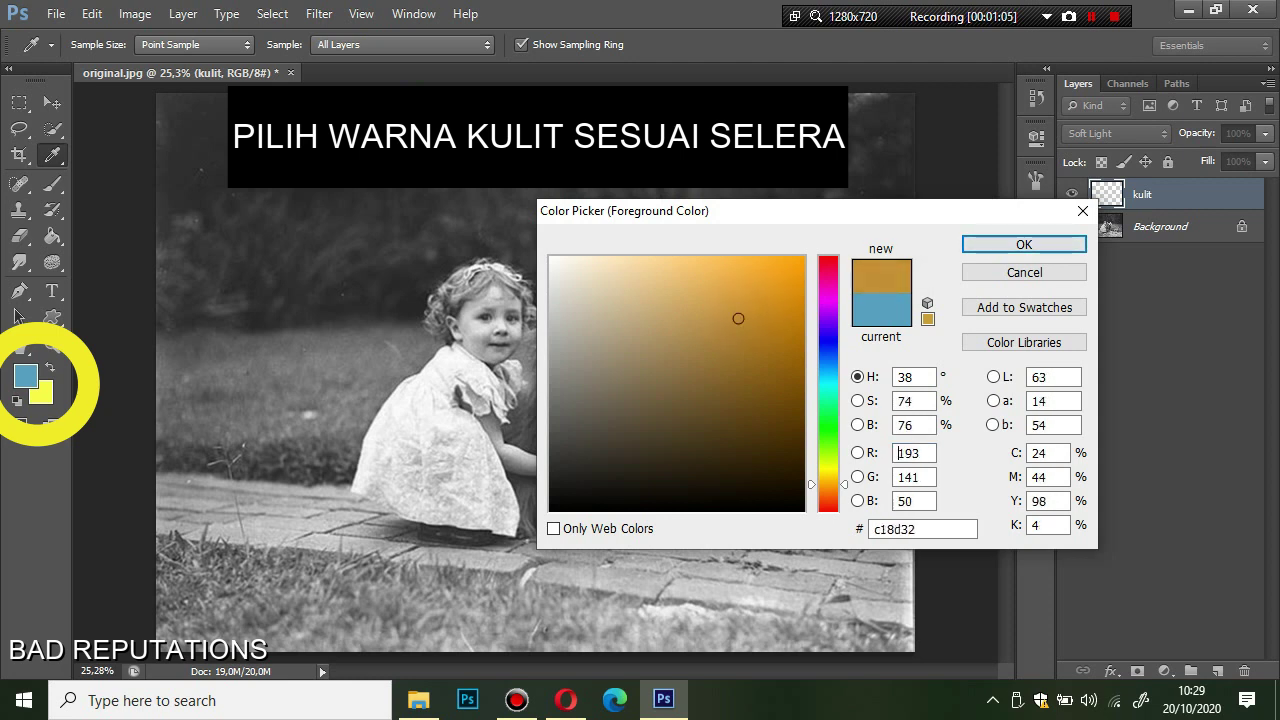
drag(822, 483, 822, 485)
mouse_move(738, 318)
mouse_down()
mouse_move(740, 289)
mouse_move(744, 304)
mouse_up()
click(1023, 245)
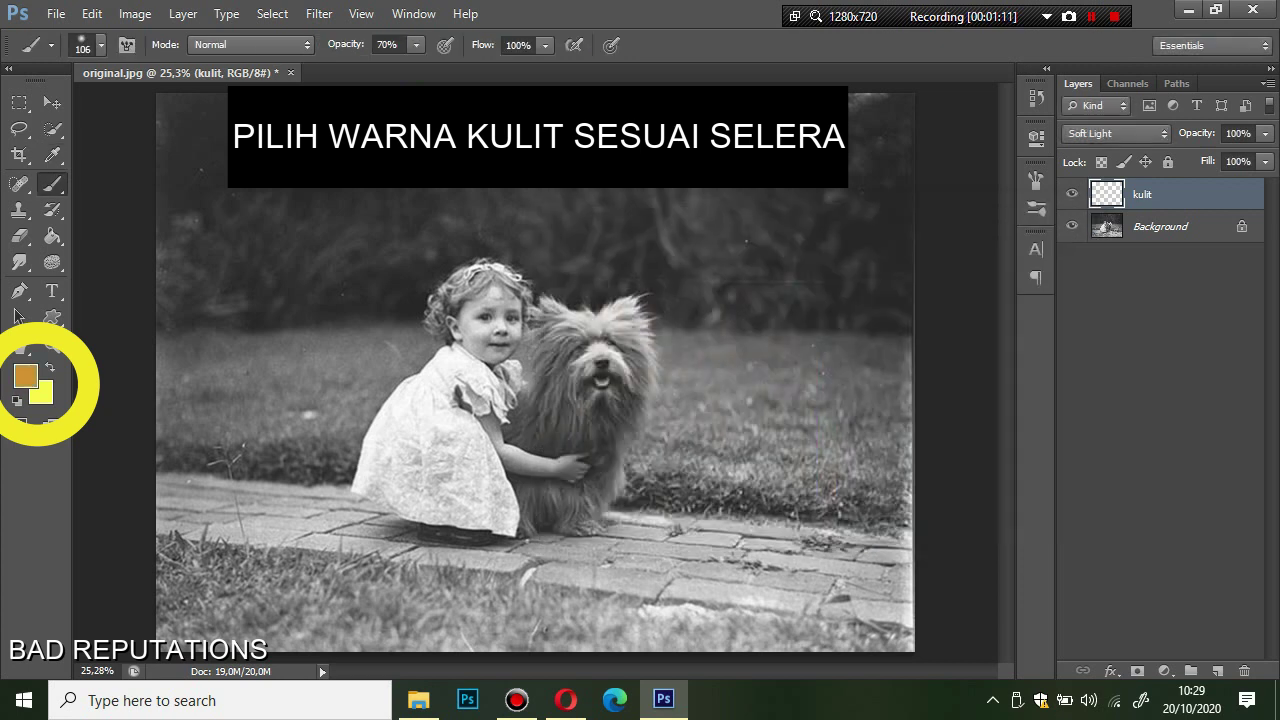
Step: Zoom in and paint skin tone over the girl's cheek with a 44 px brush
key(ctrl+plus)
key(ctrl+plus)
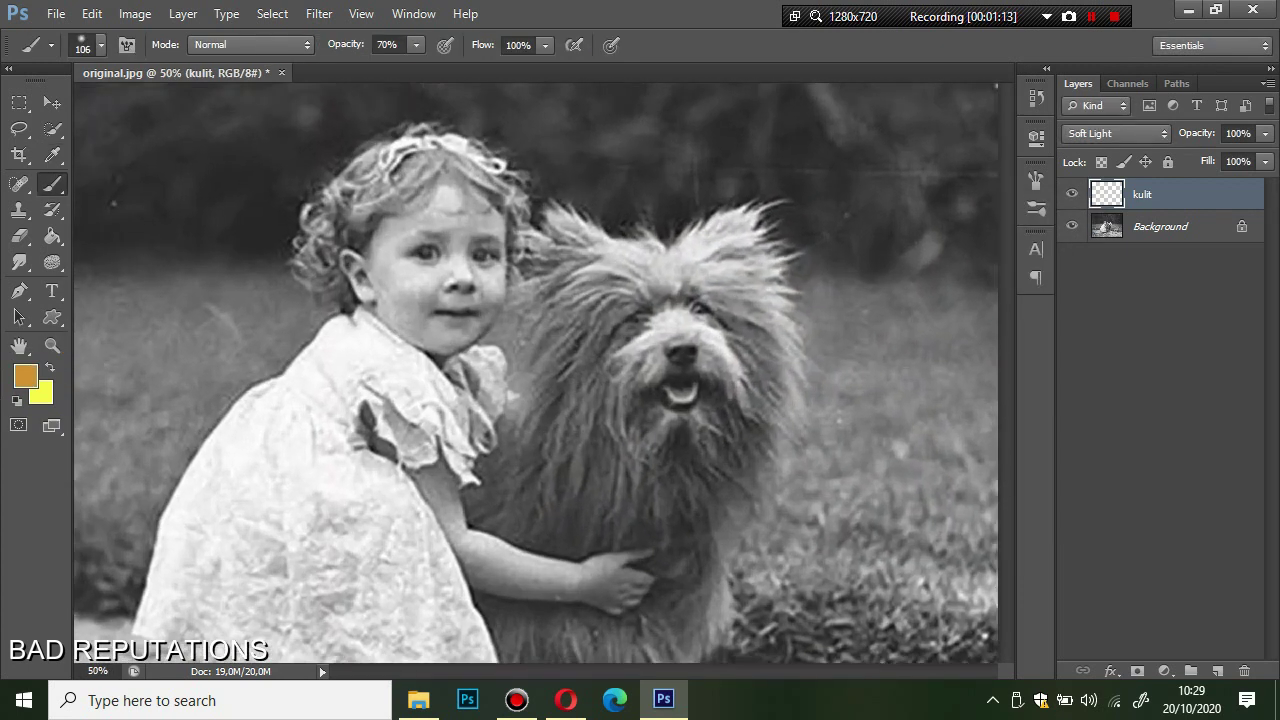
key(ctrl+plus)
right_click(407, 286)
drag(500, 332, 482, 332)
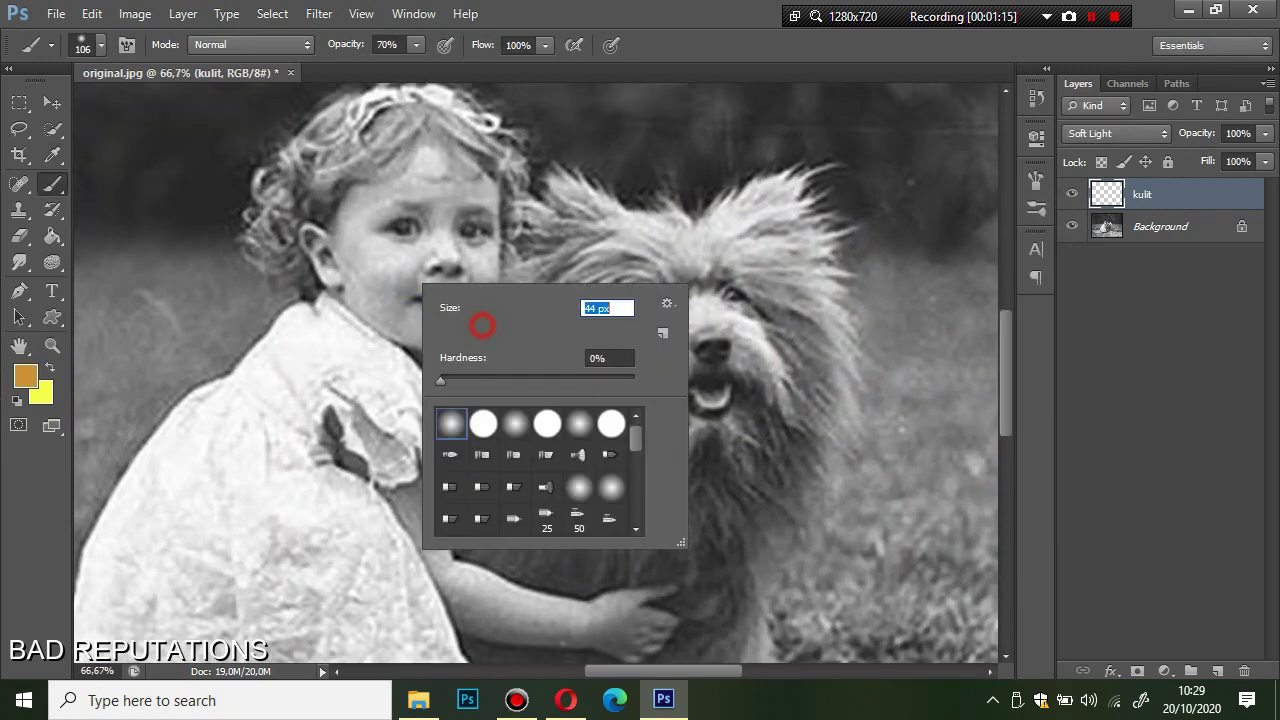
key(Return)
mouse_move(355, 248)
mouse_down()
mouse_move(355, 213)
mouse_move(402, 190)
mouse_up()
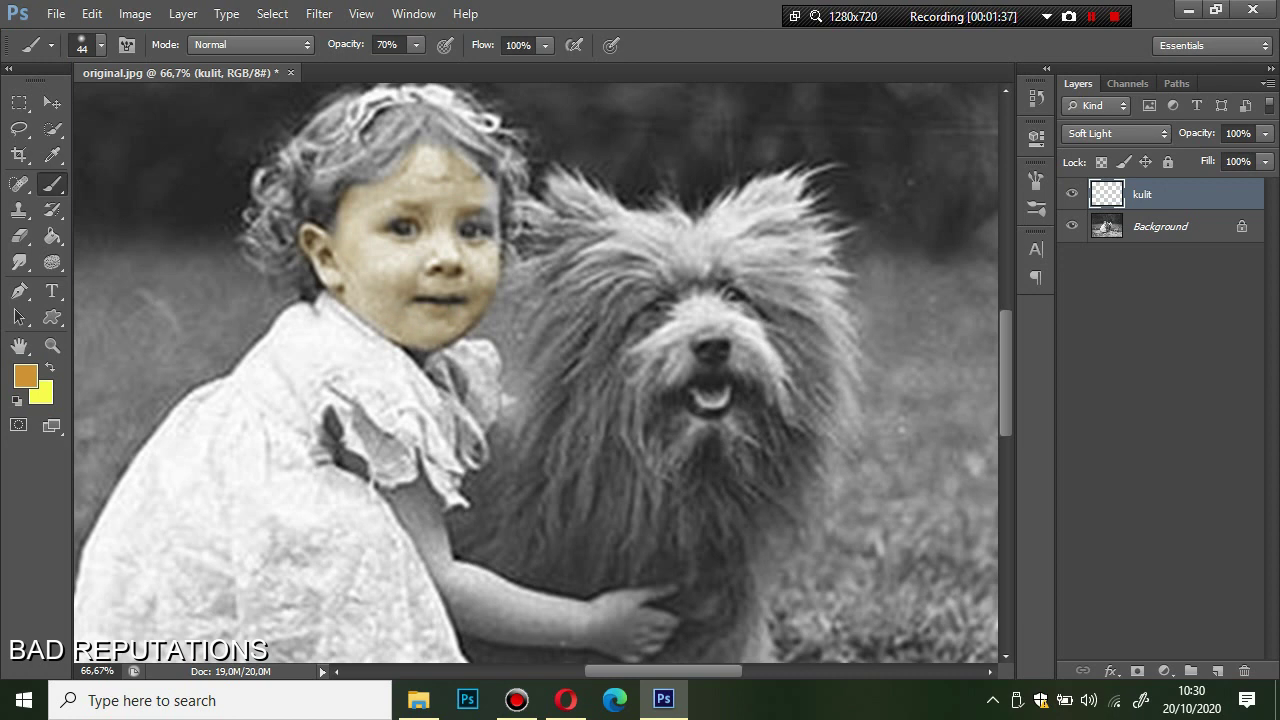
Step: Shrink the brush to 25 px, then reset it to 37 px
scroll(471, 251, up, 1)
right_click(471, 251)
drag(528, 305, 512, 305)
click(480, 243)
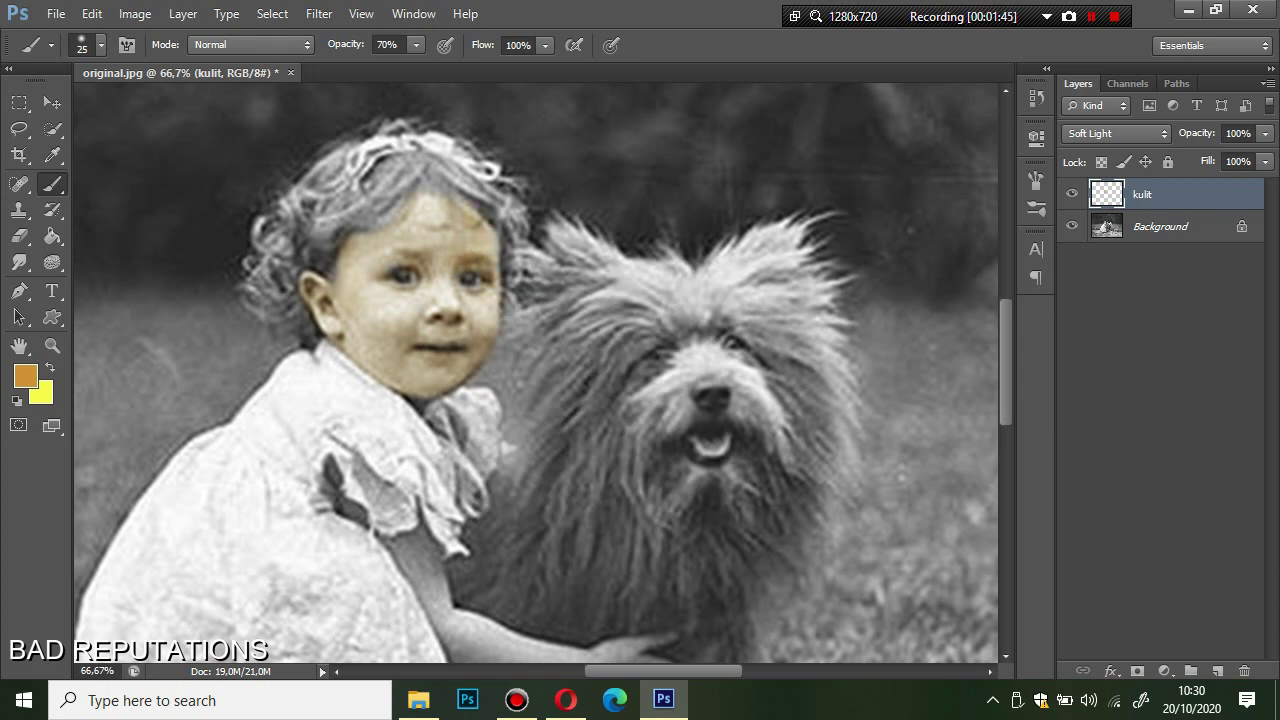
scroll(460, 170, down, 5)
scroll(460, 170, up, 1)
scroll(460, 170, up, 2)
right_click(460, 167)
drag(512, 211, 520, 211)
click(373, 179)
Step: Enlarge the brush to 48 px and move around the girl's face
right_click(374, 210)
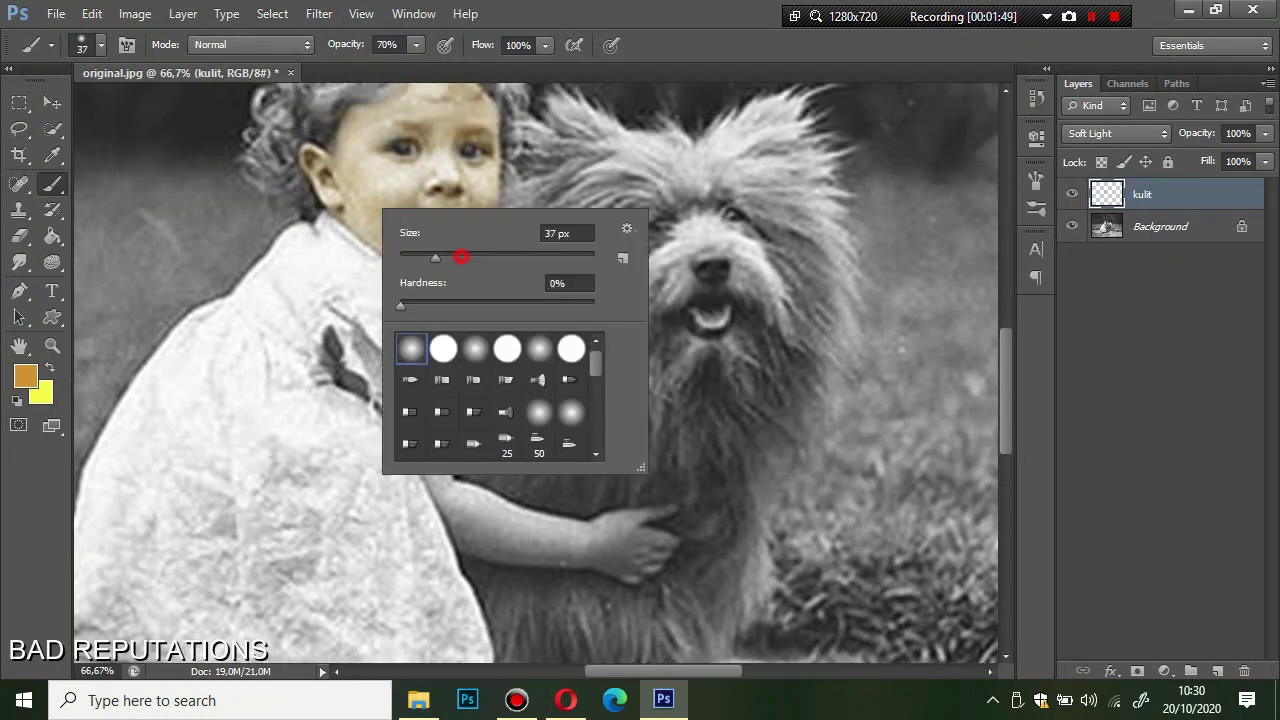
drag(460, 257, 466, 257)
click(334, 177)
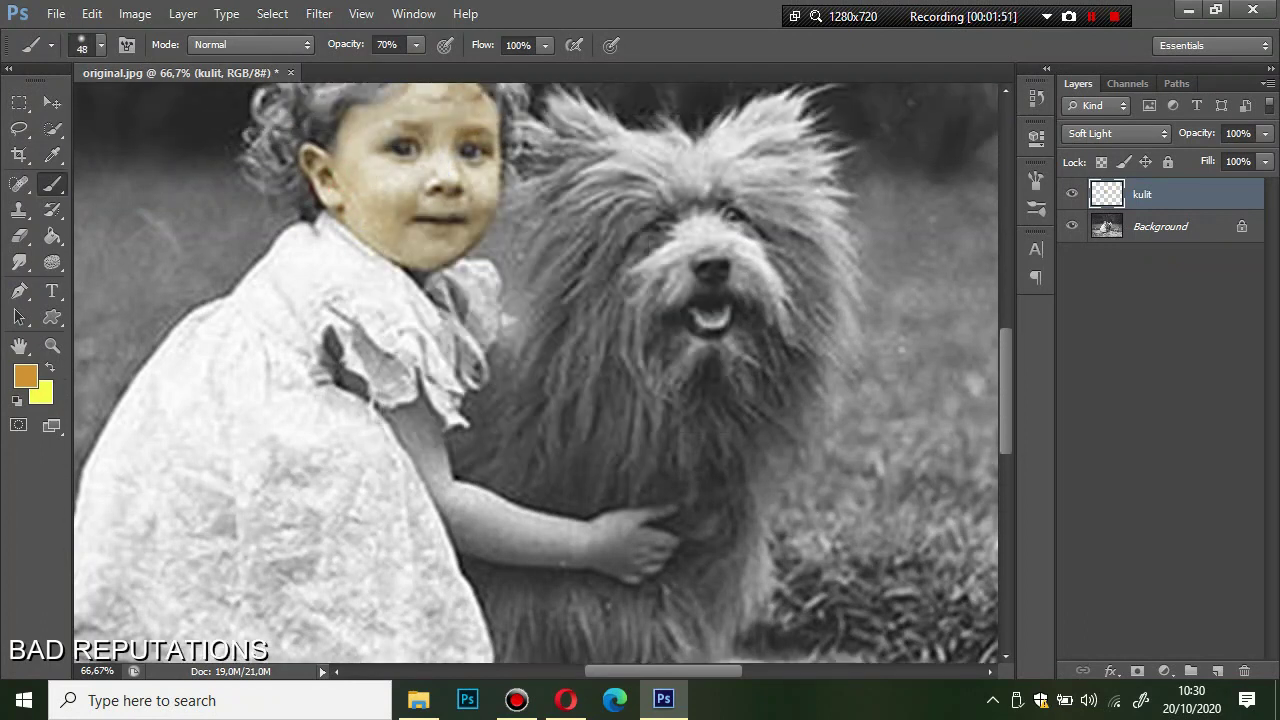
scroll(352, 199, up, 2)
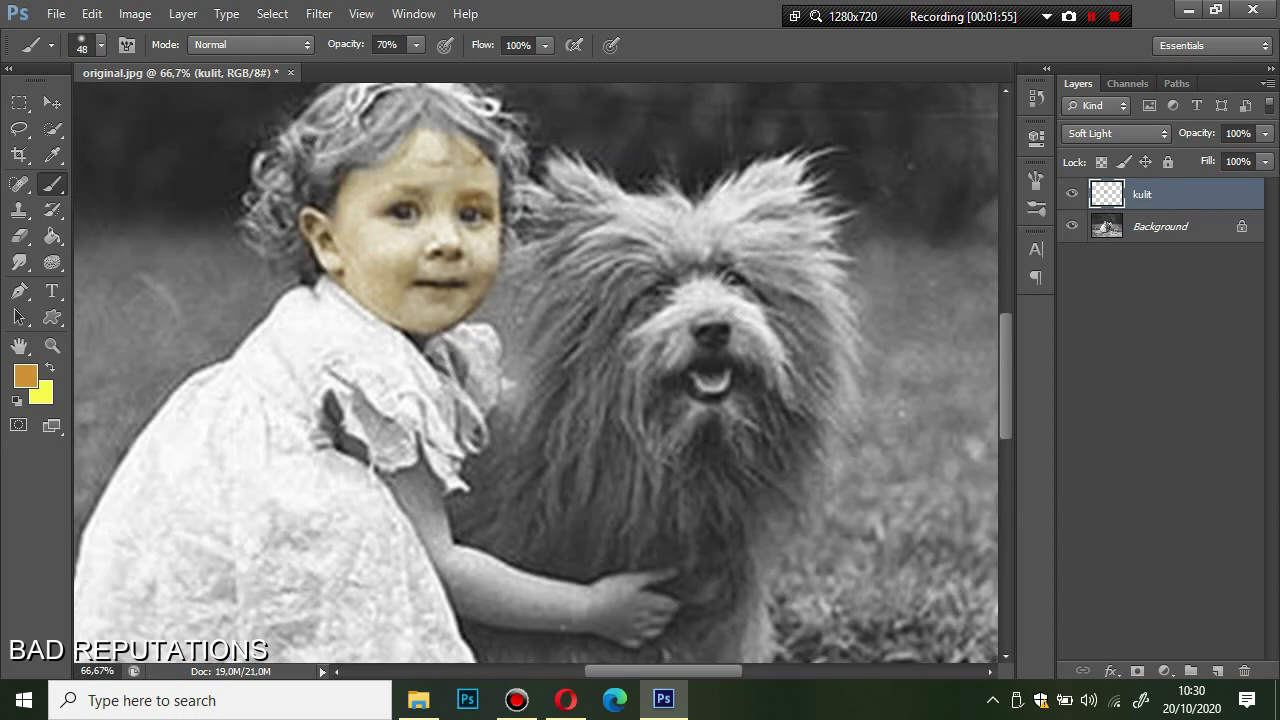
scroll(536, 373, up, 1)
scroll(536, 373, down, 3)
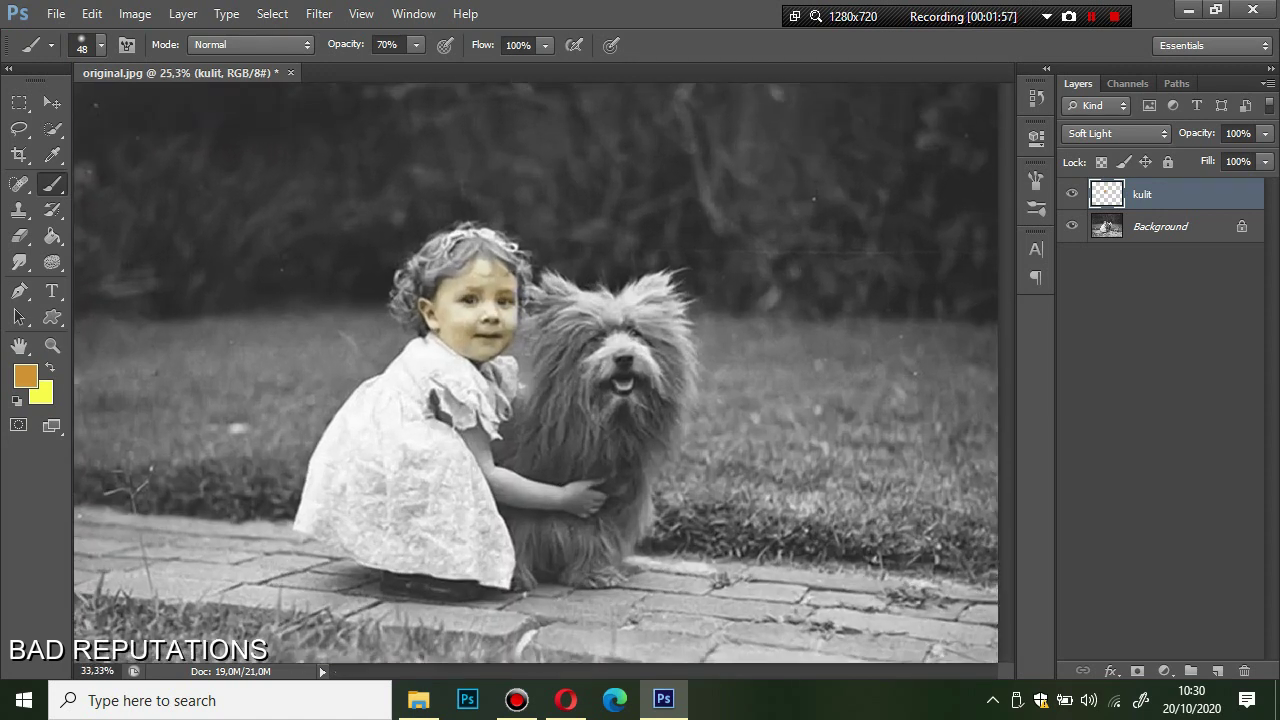
scroll(536, 373, up, 3)
scroll(536, 373, up, 1)
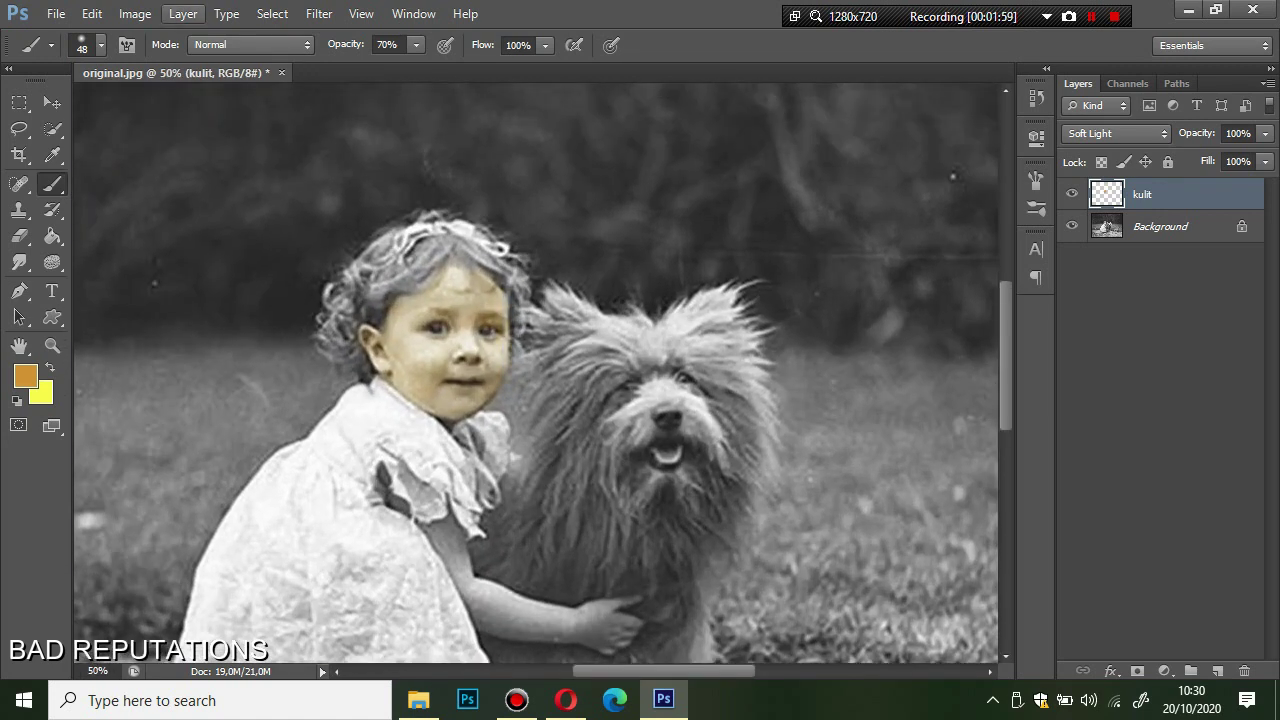
click(135, 14)
mouse_move(164, 64)
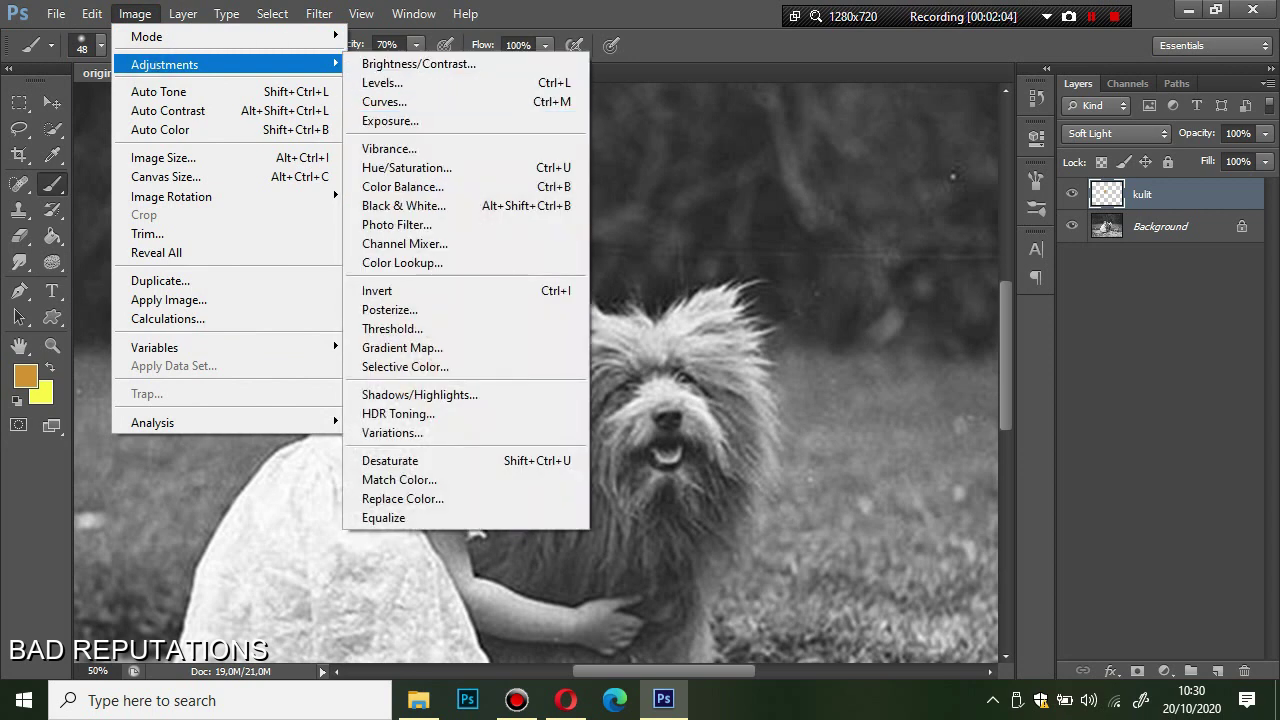
Step: Apply Hue/Saturation to the kulit skin tint: Hue -8, Saturation +3, Lightness -14
click(407, 168)
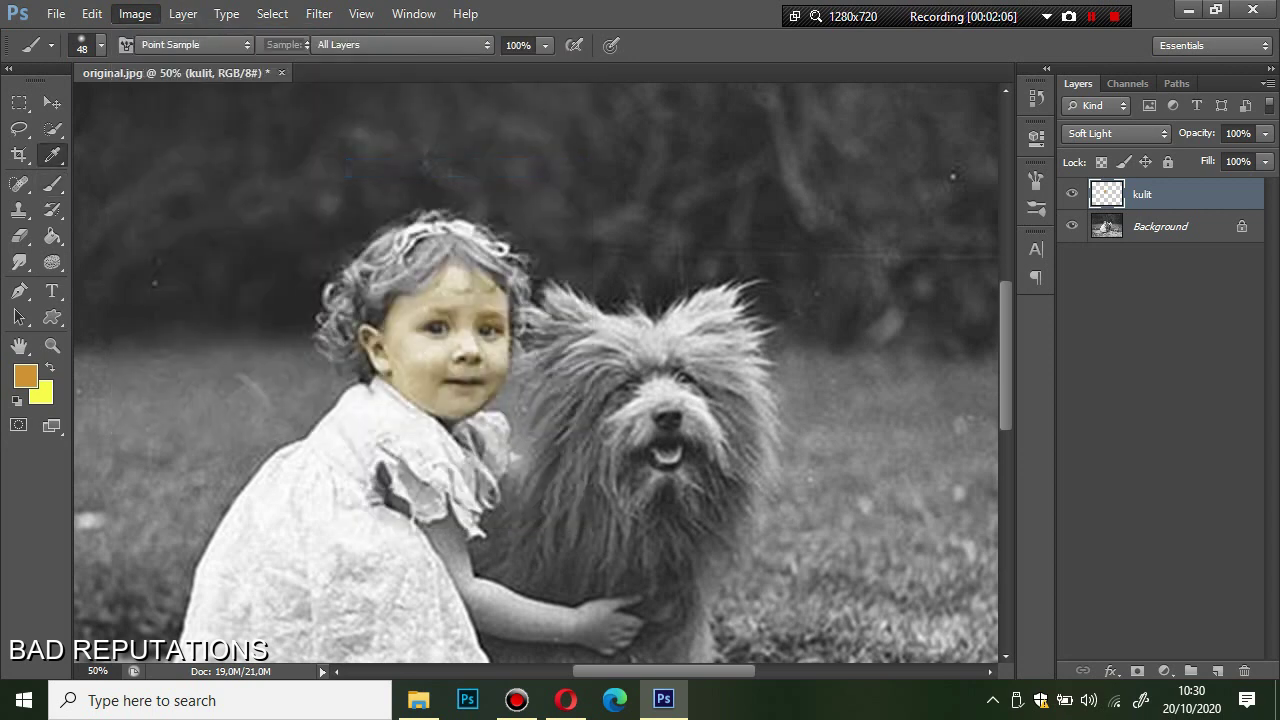
drag(911, 86, 749, 134)
mouse_move(810, 302)
mouse_down()
mouse_move(777, 302)
mouse_move(813, 303)
mouse_up()
mouse_move(810, 256)
mouse_down()
mouse_move(843, 256)
mouse_move(802, 256)
mouse_up()
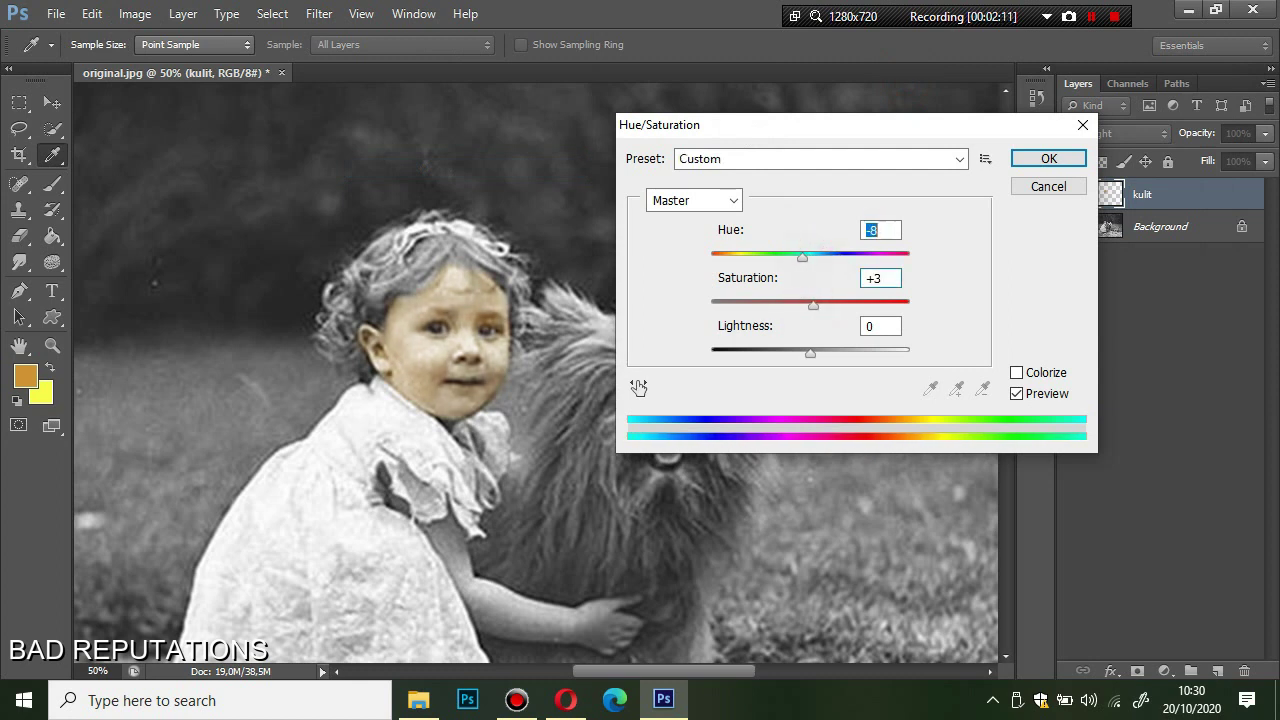
click(808, 352)
drag(808, 352, 796, 352)
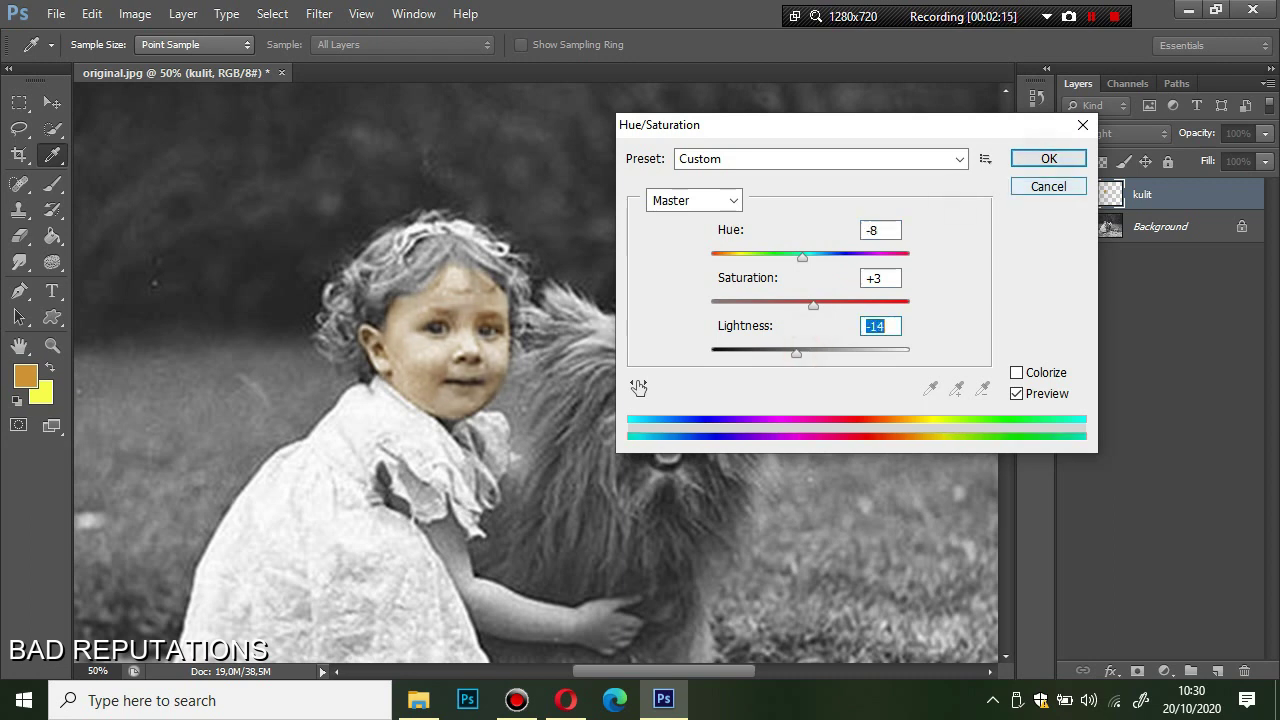
key(Return)
key(b)
scroll(536, 373, down, 3)
Step: Paint skin tone onto the girl's upper arm and elbow
scroll(536, 373, down, 1)
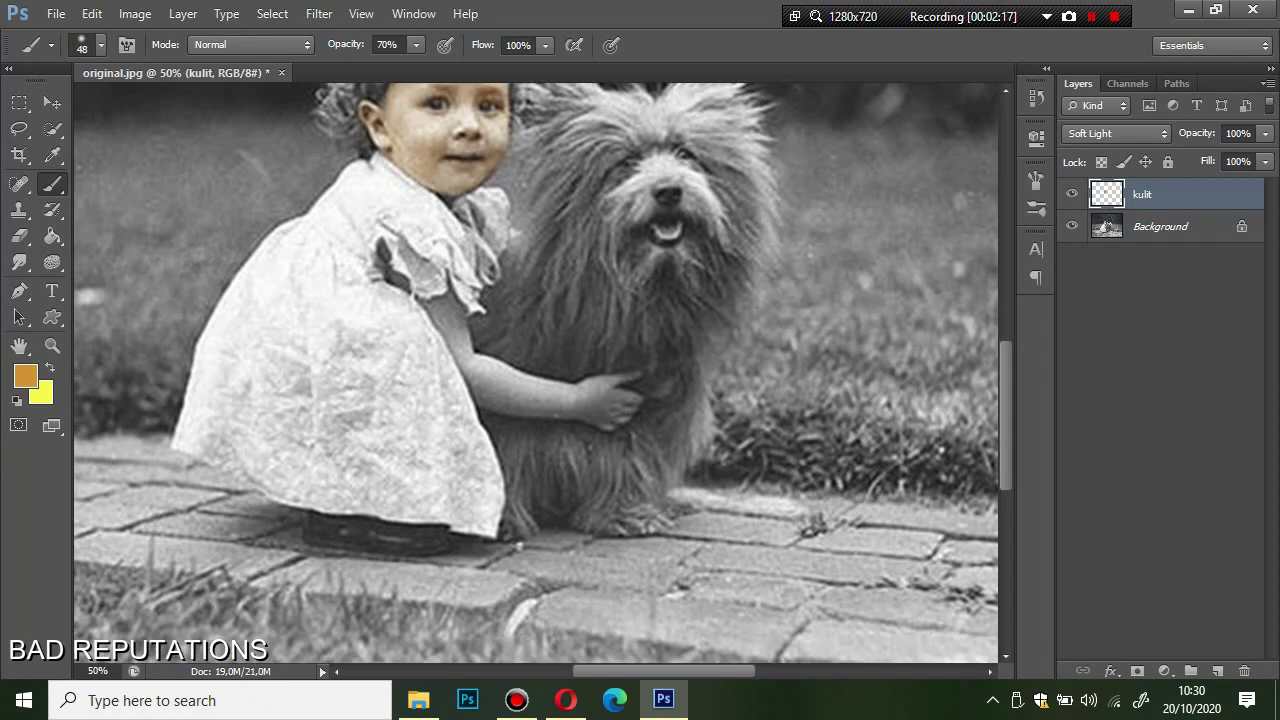
scroll(536, 373, down, 1)
drag(443, 326, 450, 348)
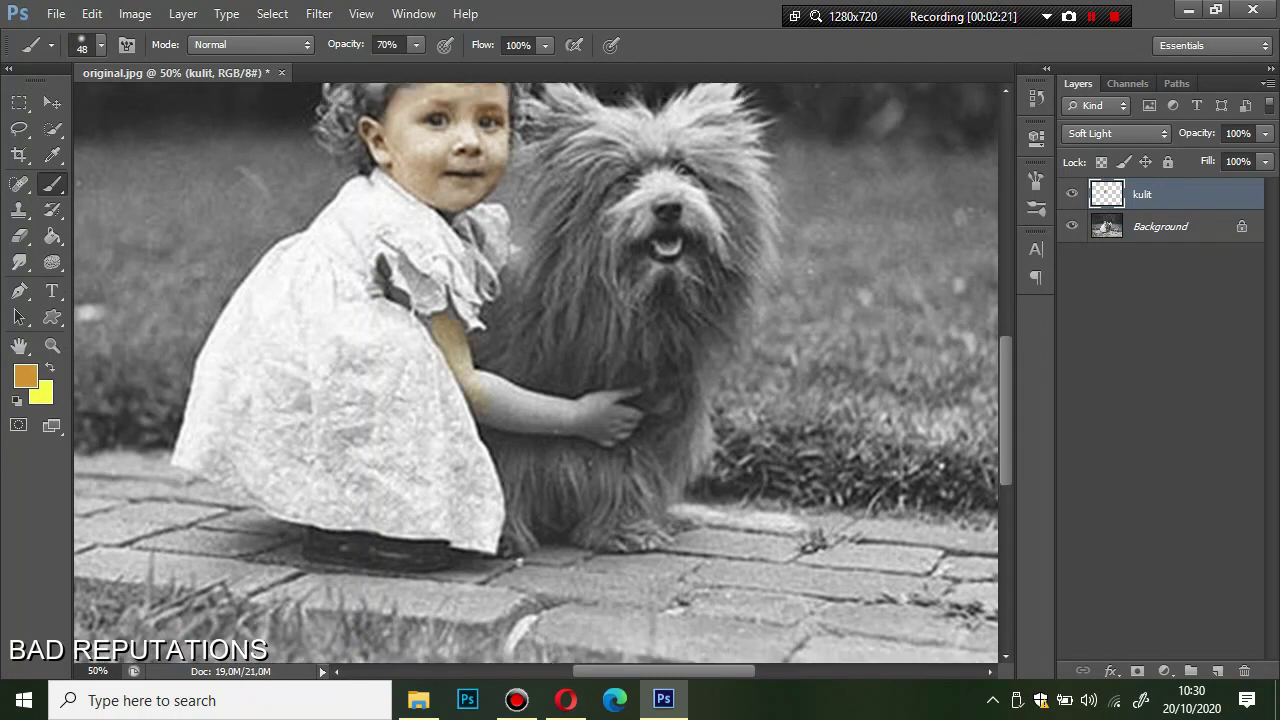
click(485, 397)
Step: Reduce the brush to 22 px, tint the girl's forearm, and fit the photo on screen
right_click(610, 420)
drag(666, 462, 655, 462)
click(635, 390)
drag(620, 396, 571, 404)
scroll(571, 404, up, 2)
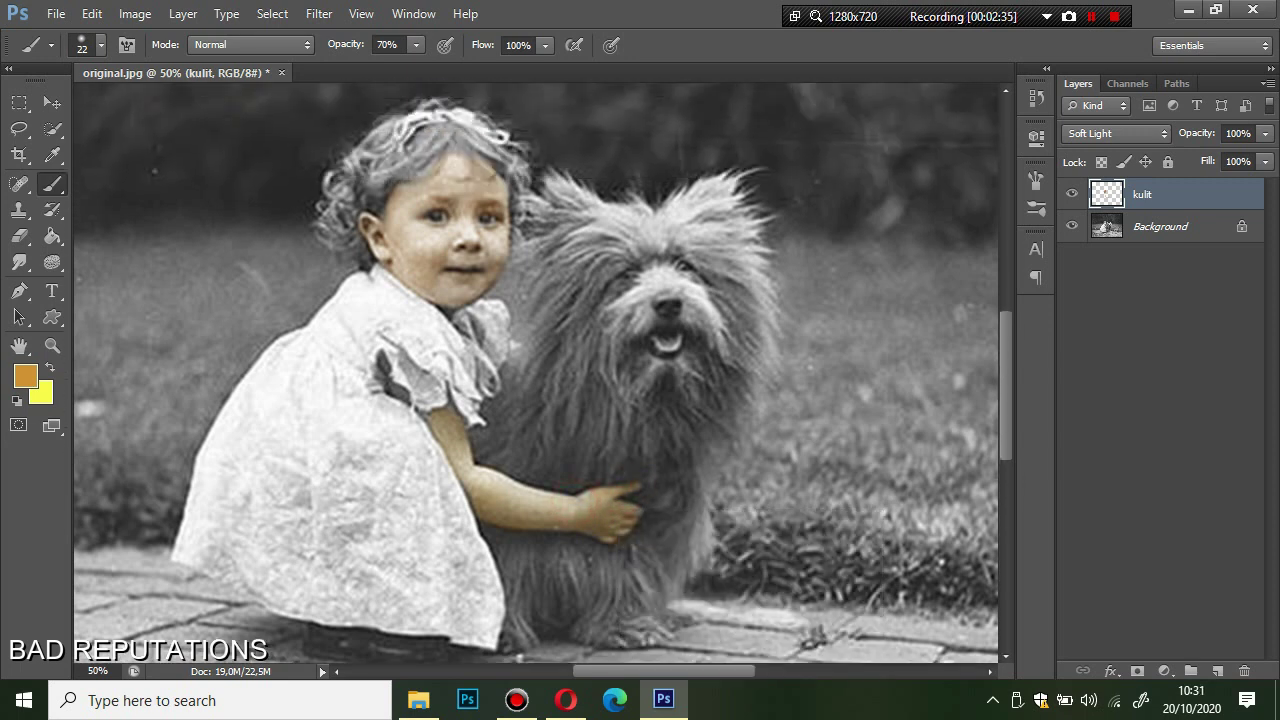
key(ctrl+0)
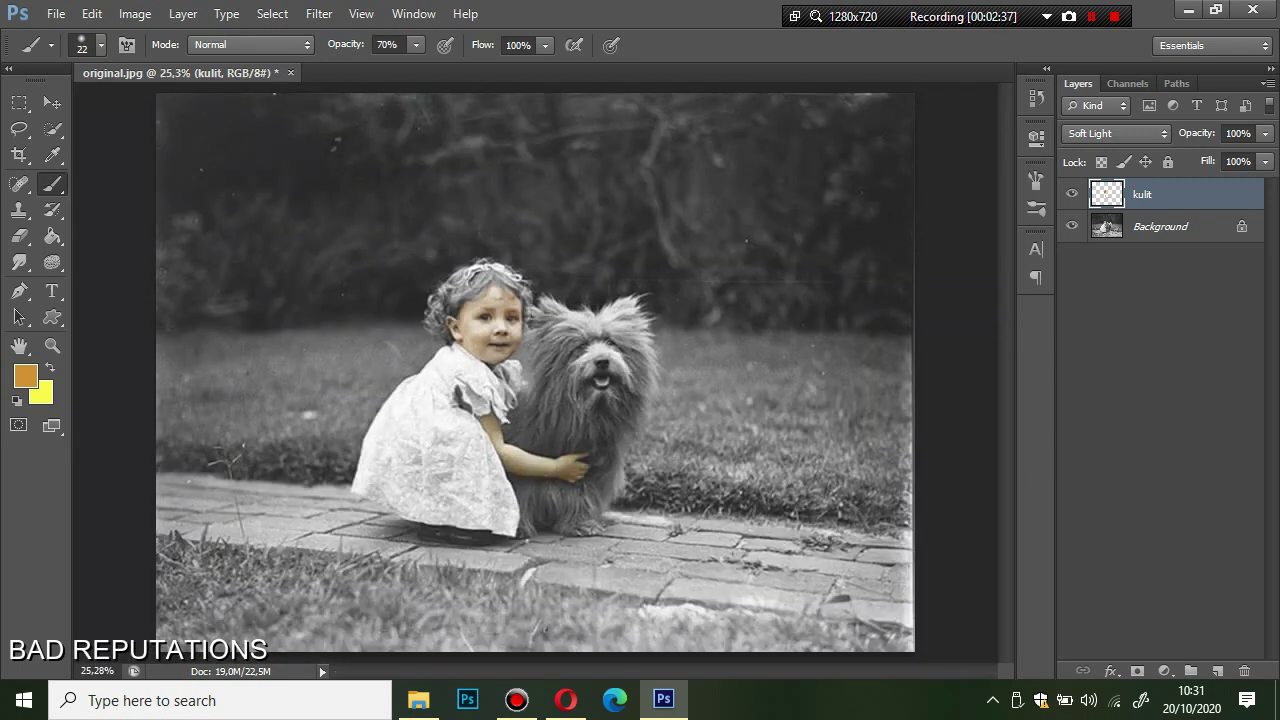
Step: Select the arm area and apply Hue/Saturation with Saturation -31 and Lightness -26
click(19, 102)
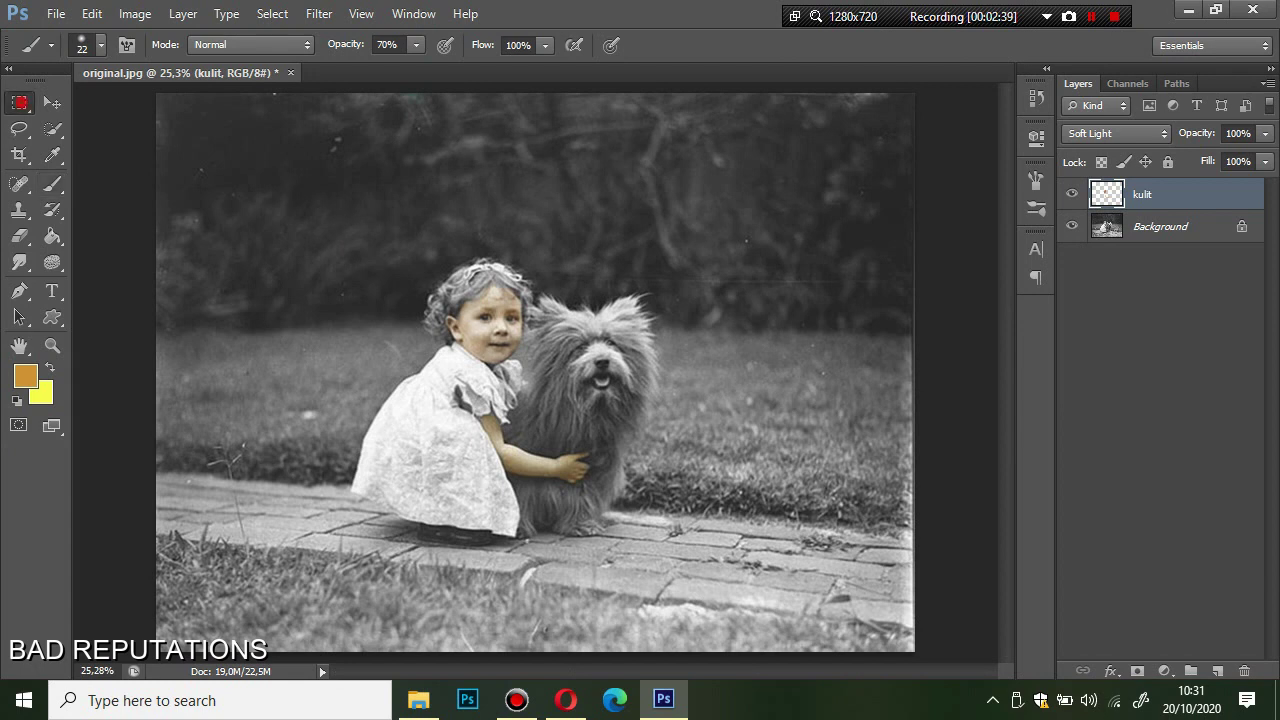
drag(456, 404, 601, 496)
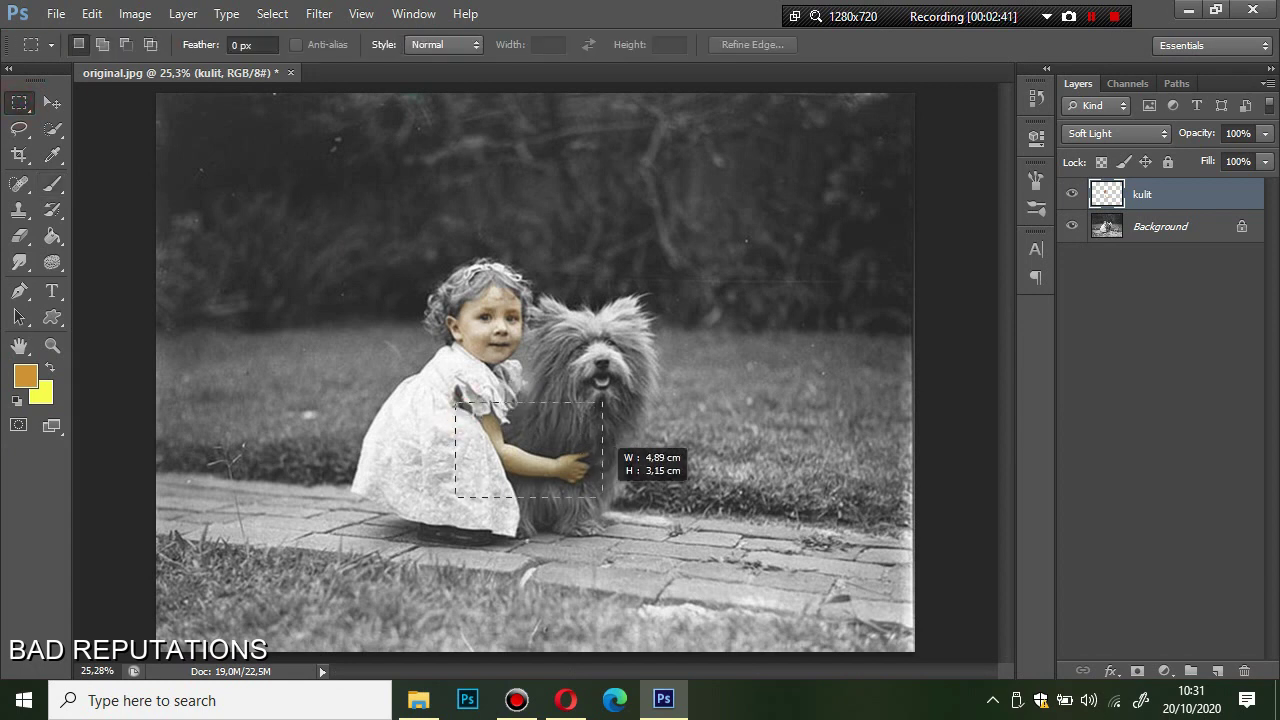
click(134, 13)
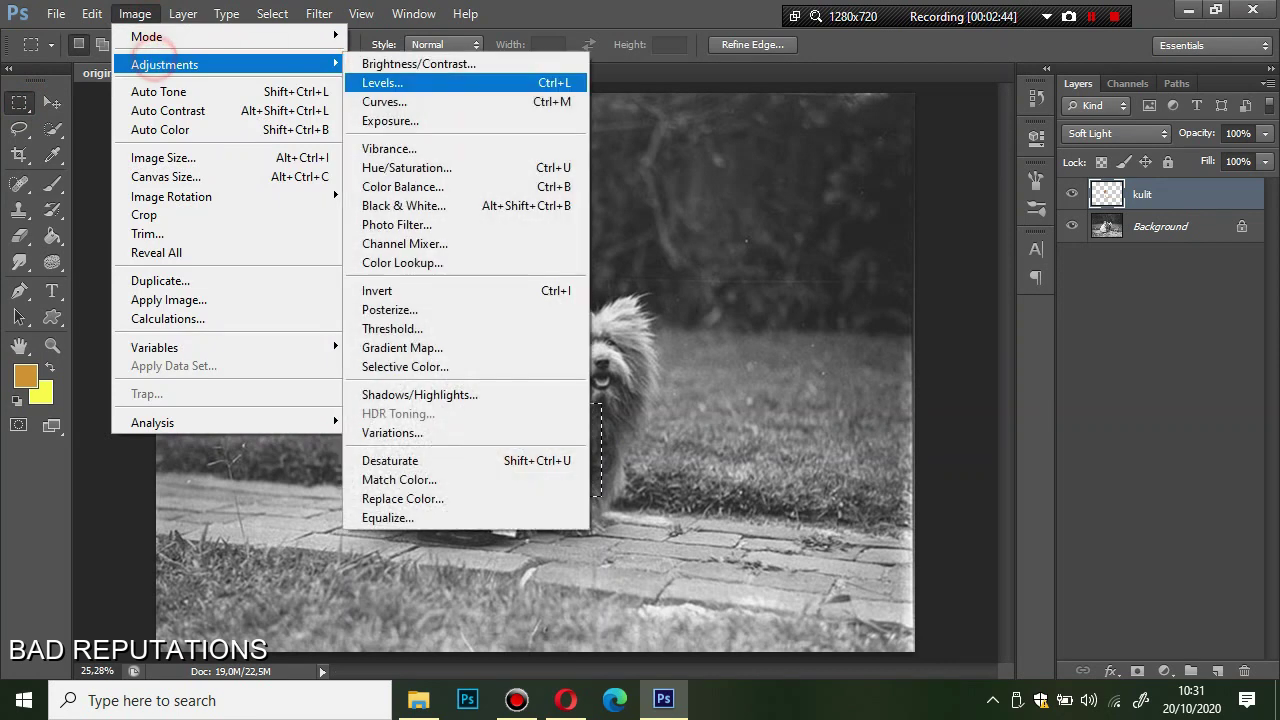
click(380, 168)
drag(810, 303, 778, 303)
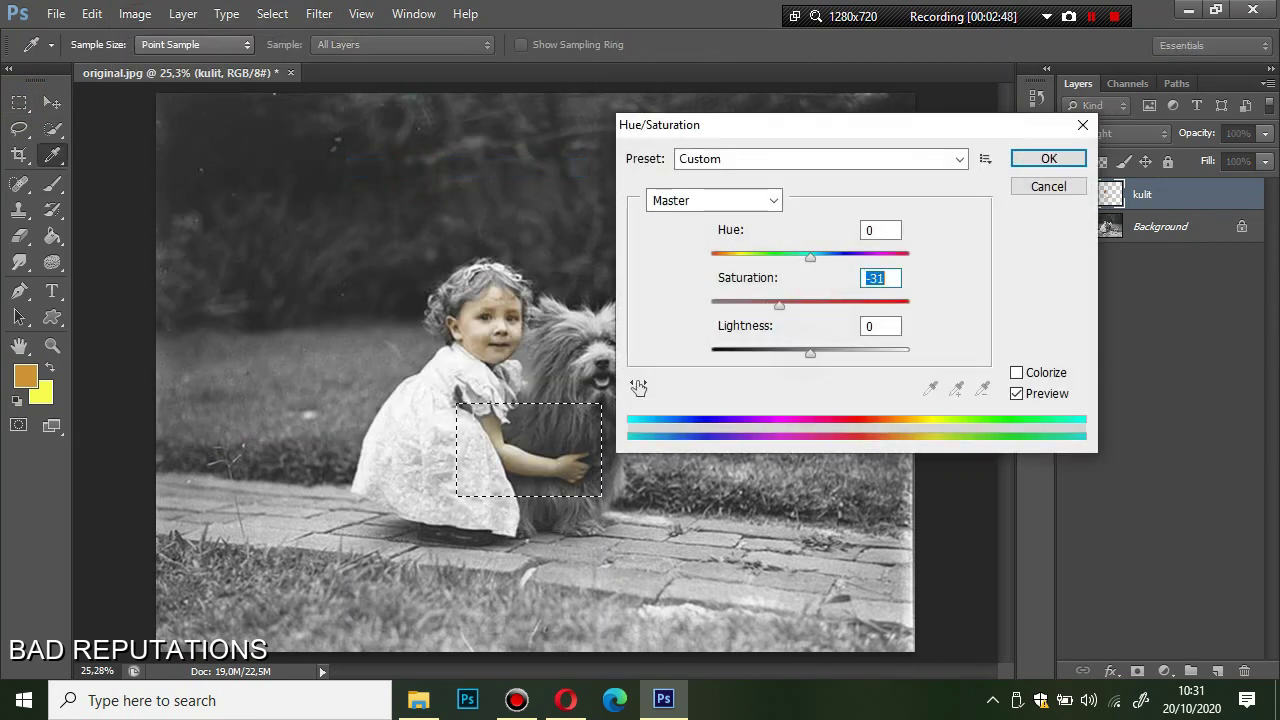
drag(810, 352, 784, 352)
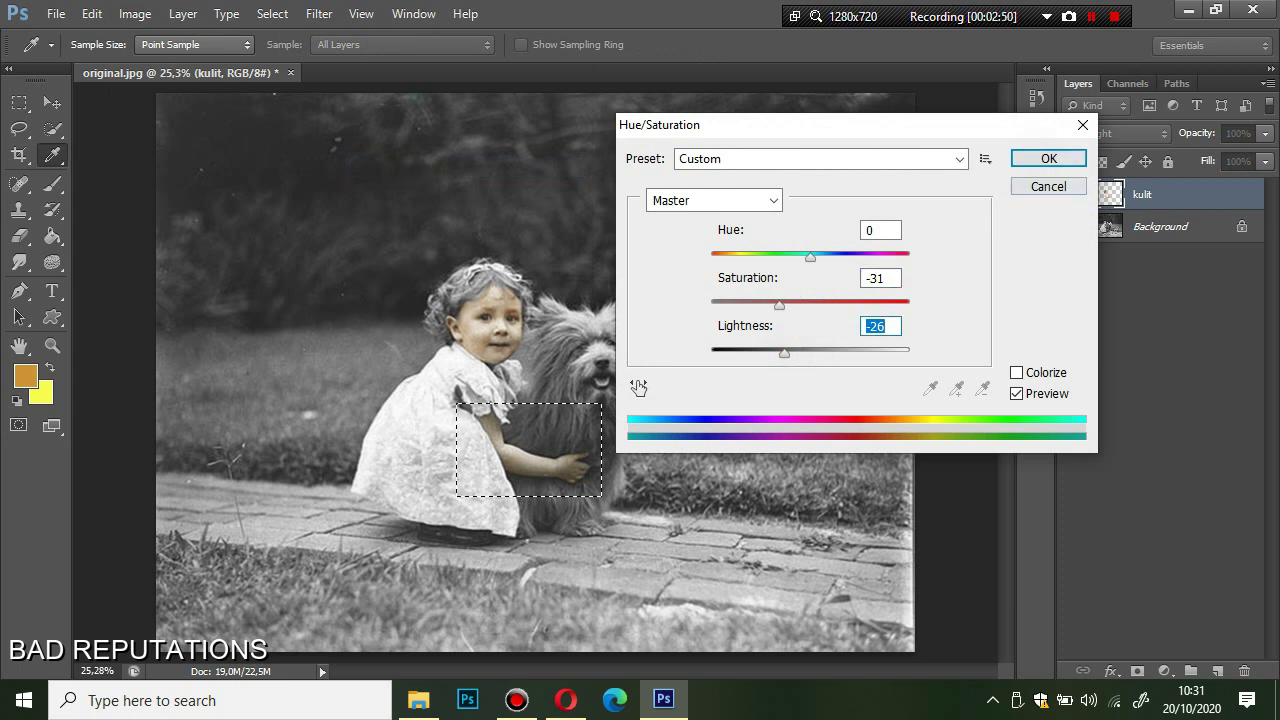
click(1045, 158)
Step: Deselect, then repaint the girl's arm evenly with a 72 px brush
key(v)
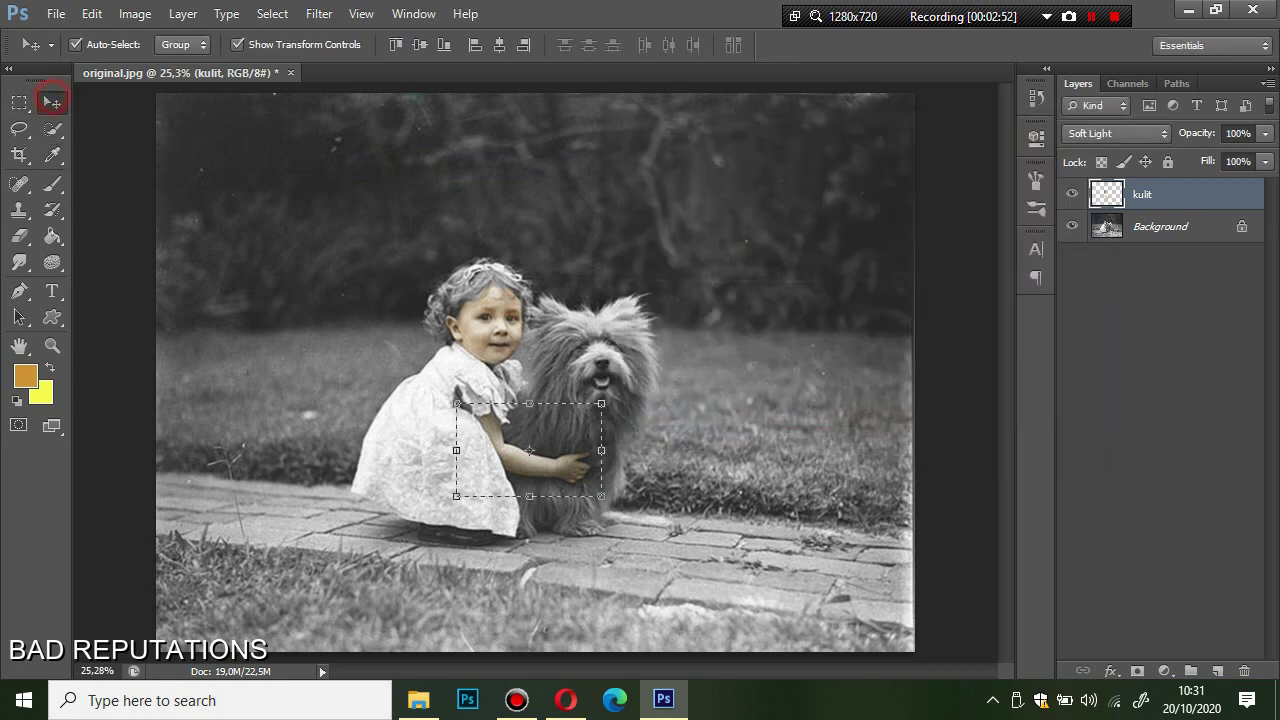
click(19, 262)
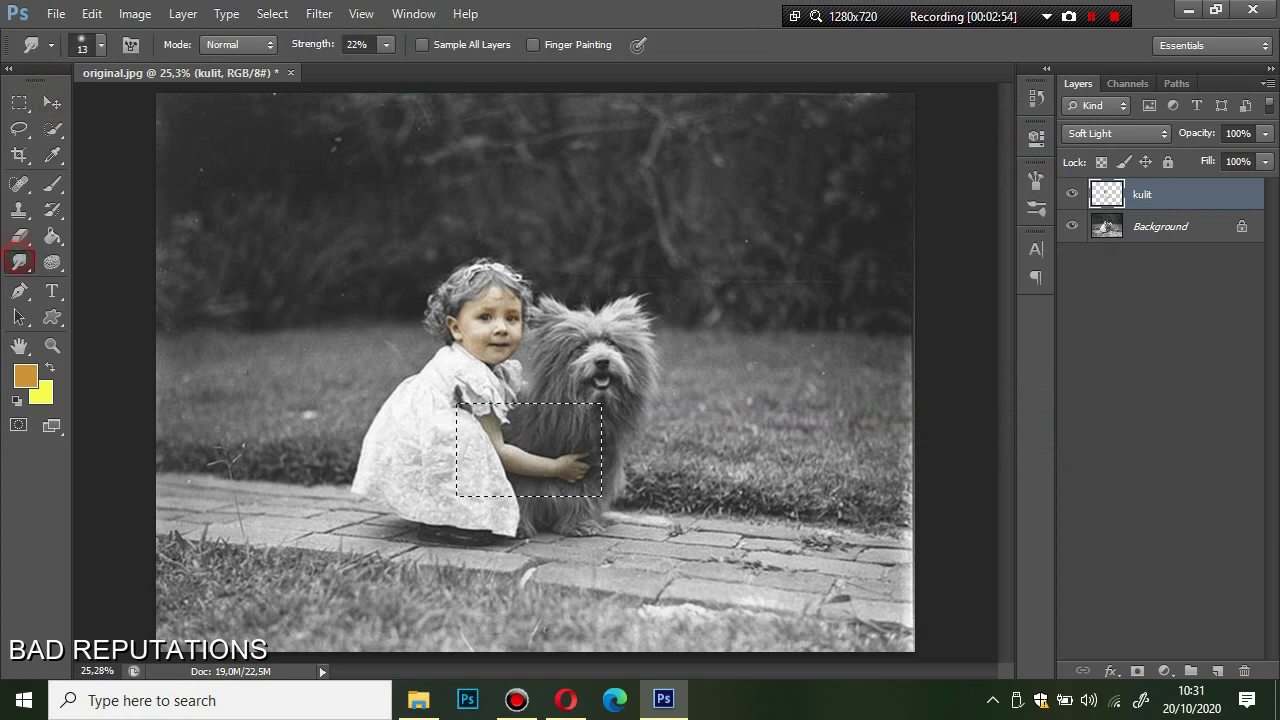
key(ctrl+d)
click(53, 184)
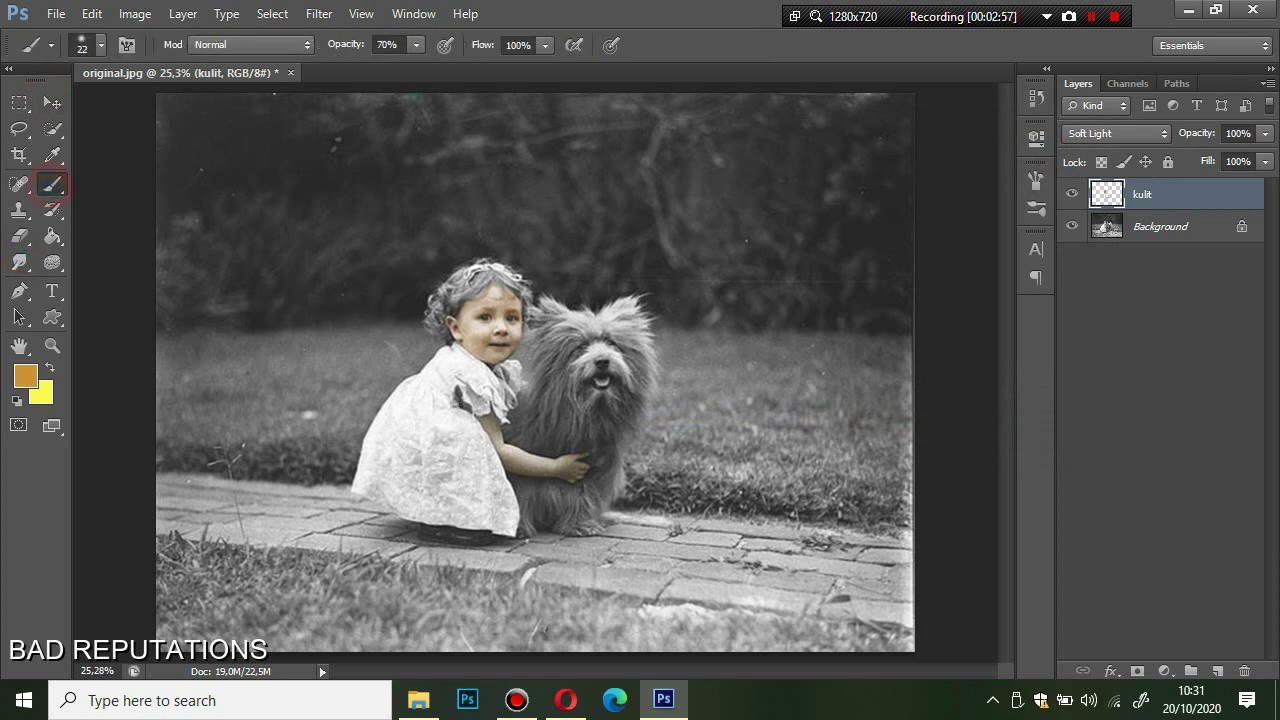
right_click(486, 415)
click(486, 415)
right_click(505, 415)
drag(567, 464, 592, 464)
click(963, 406)
drag(498, 445, 522, 470)
click(492, 432)
Step: Add a new layer named rambut with Soft Light blending
key(ctrl+shift+alt+n)
double_click(1150, 196)
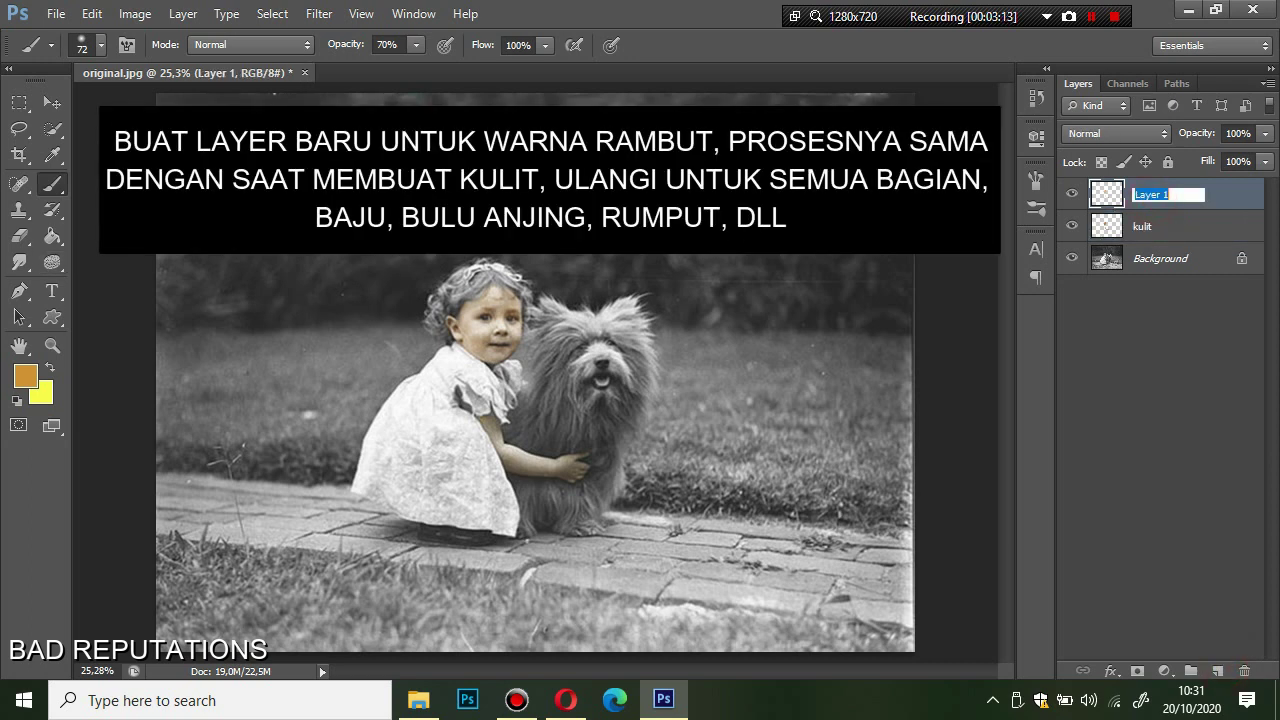
text(ram)
key(Return)
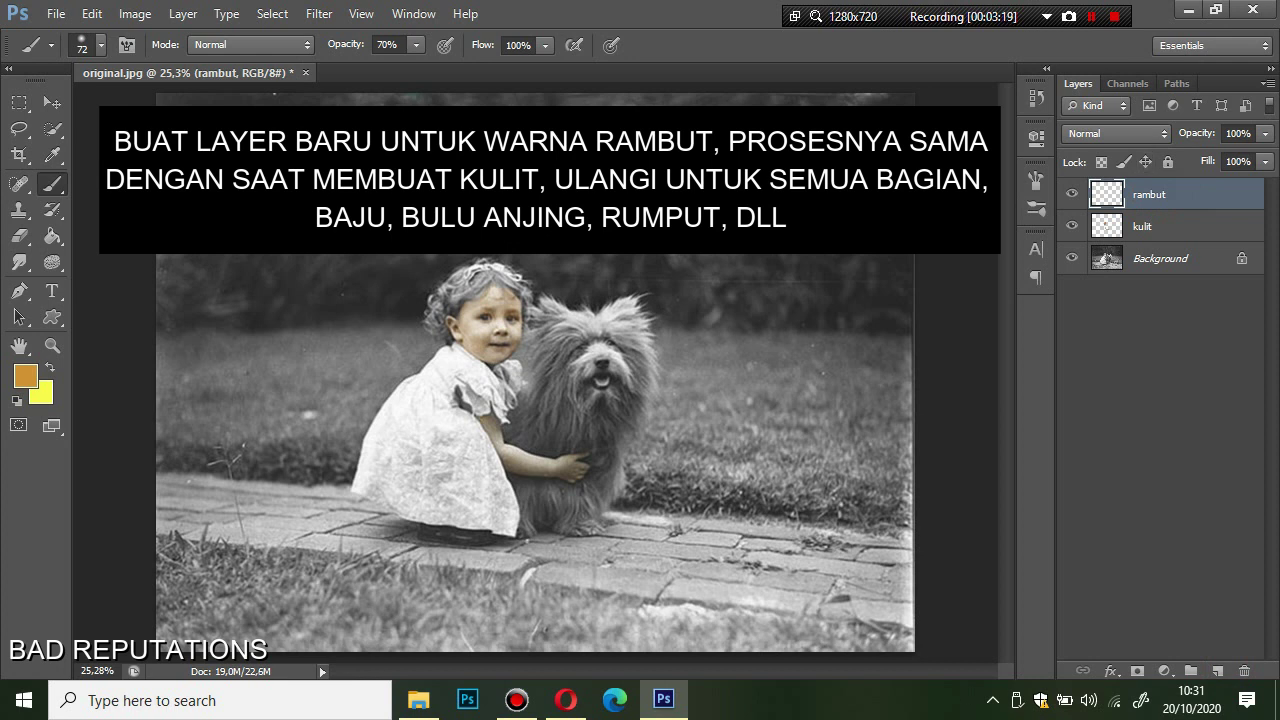
click(1115, 133)
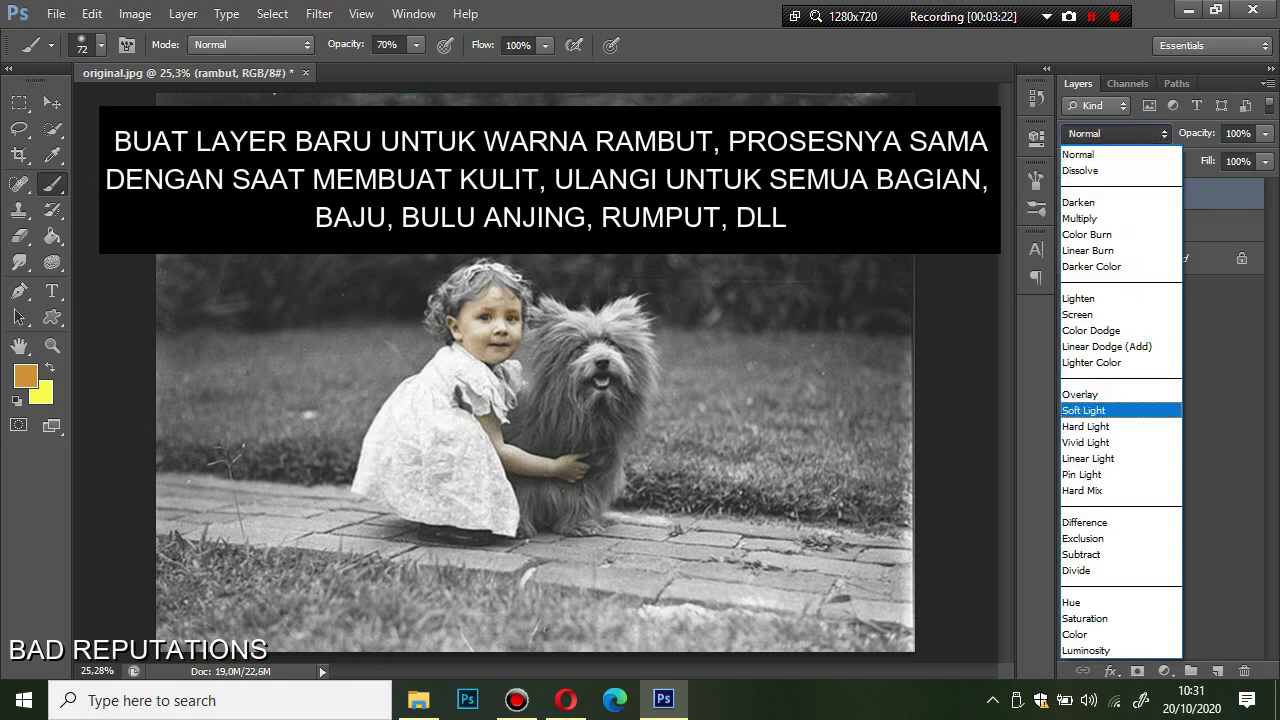
key(Return)
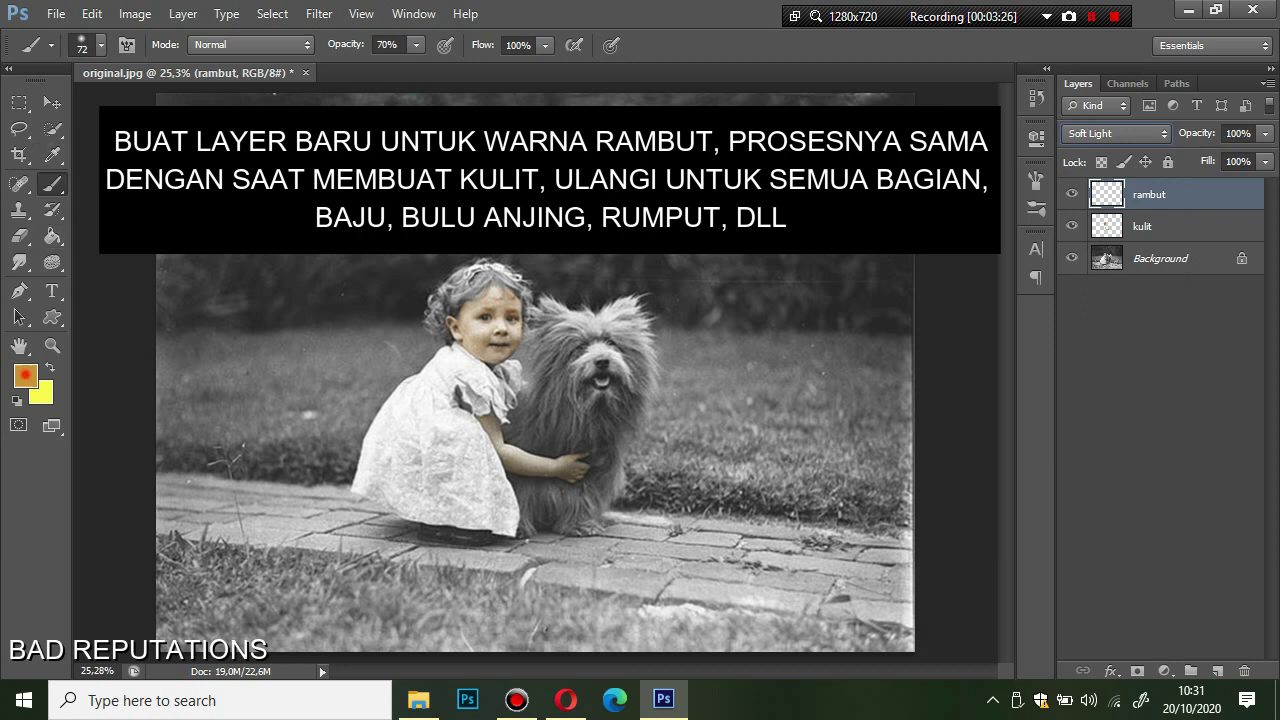
Step: Set the foreground colour to pale yellow fff4a8
click(26, 375)
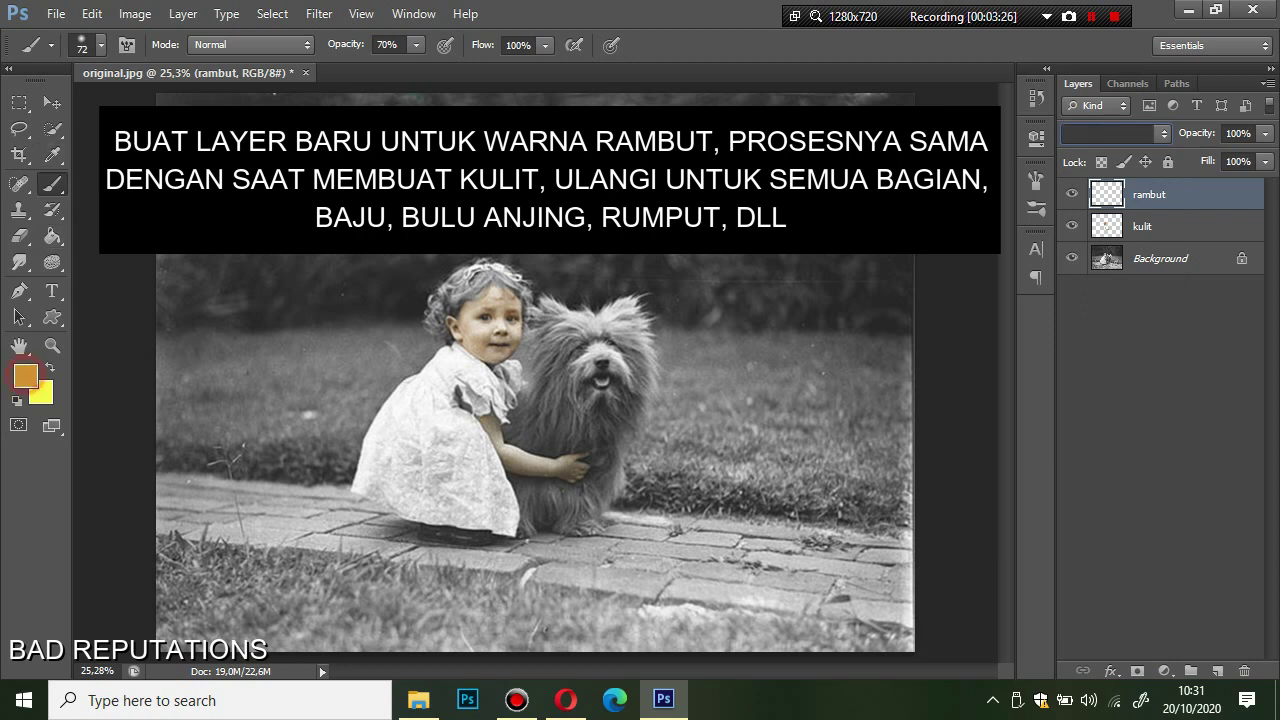
click(1066, 241)
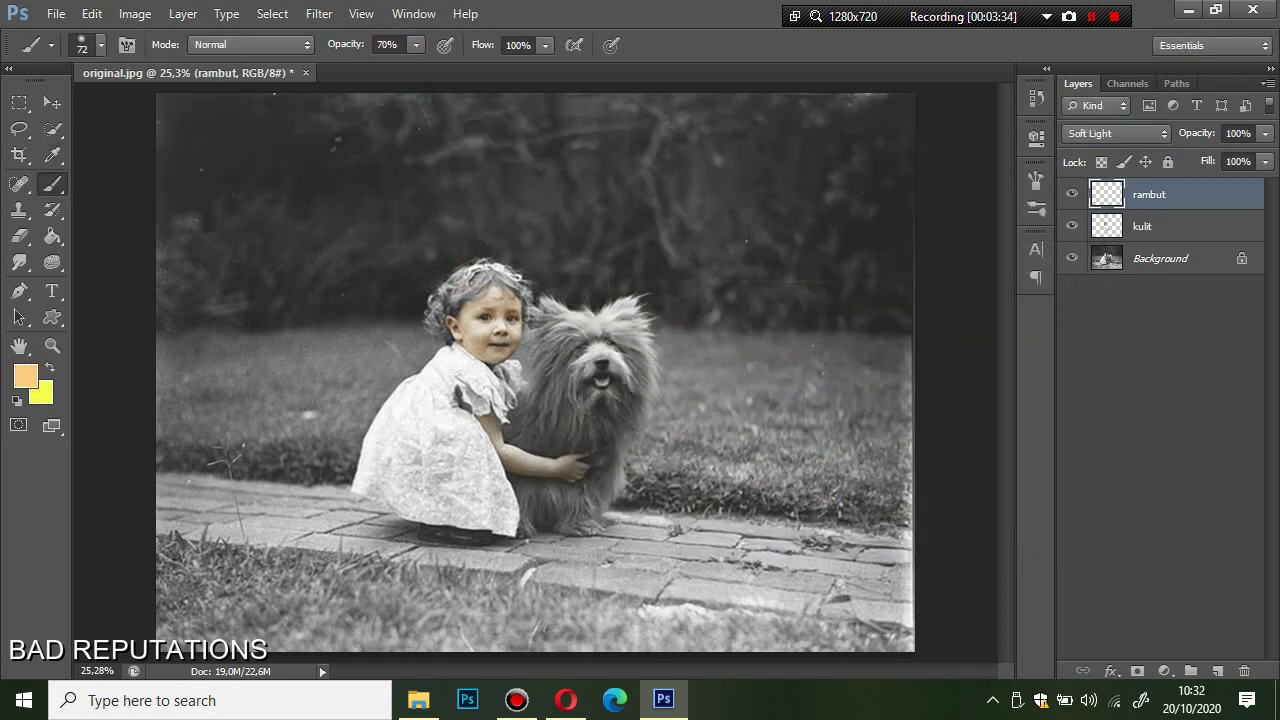
click(26, 375)
mouse_move(673, 268)
mouse_down()
mouse_move(620, 258)
mouse_move(638, 258)
mouse_up()
click(828, 474)
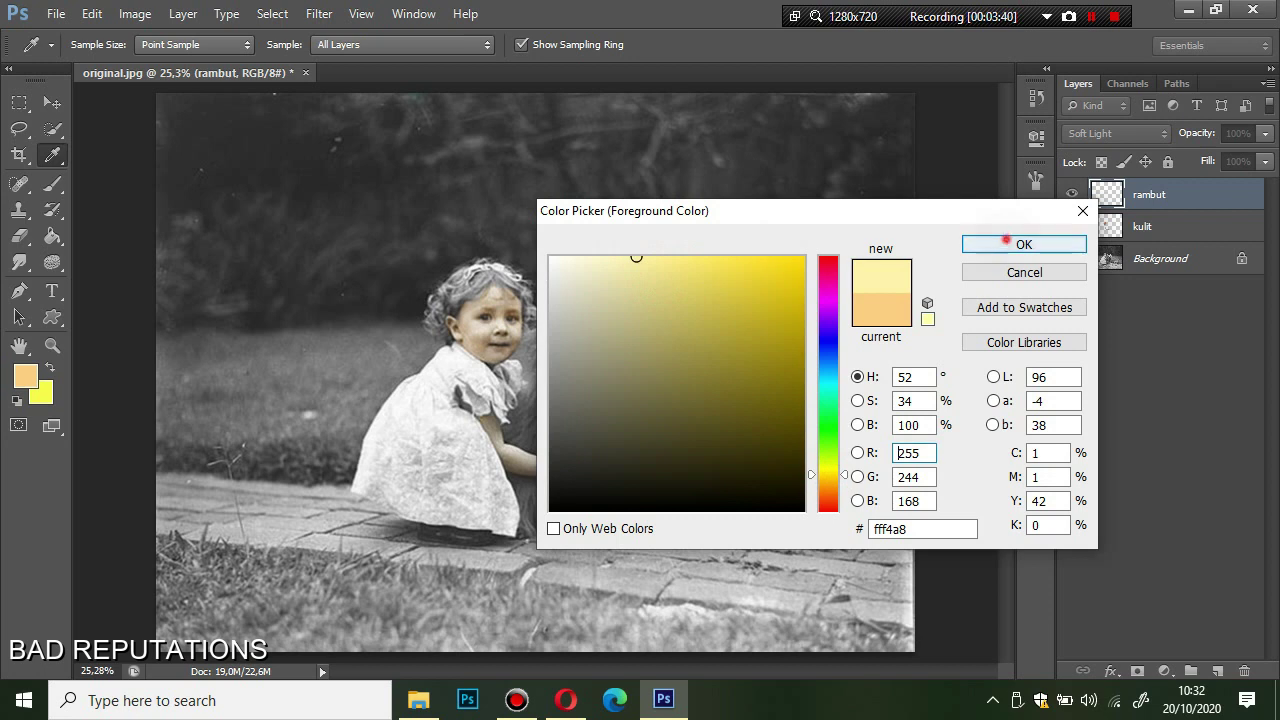
click(1024, 245)
key(ctrl+plus)
key(ctrl+plus)
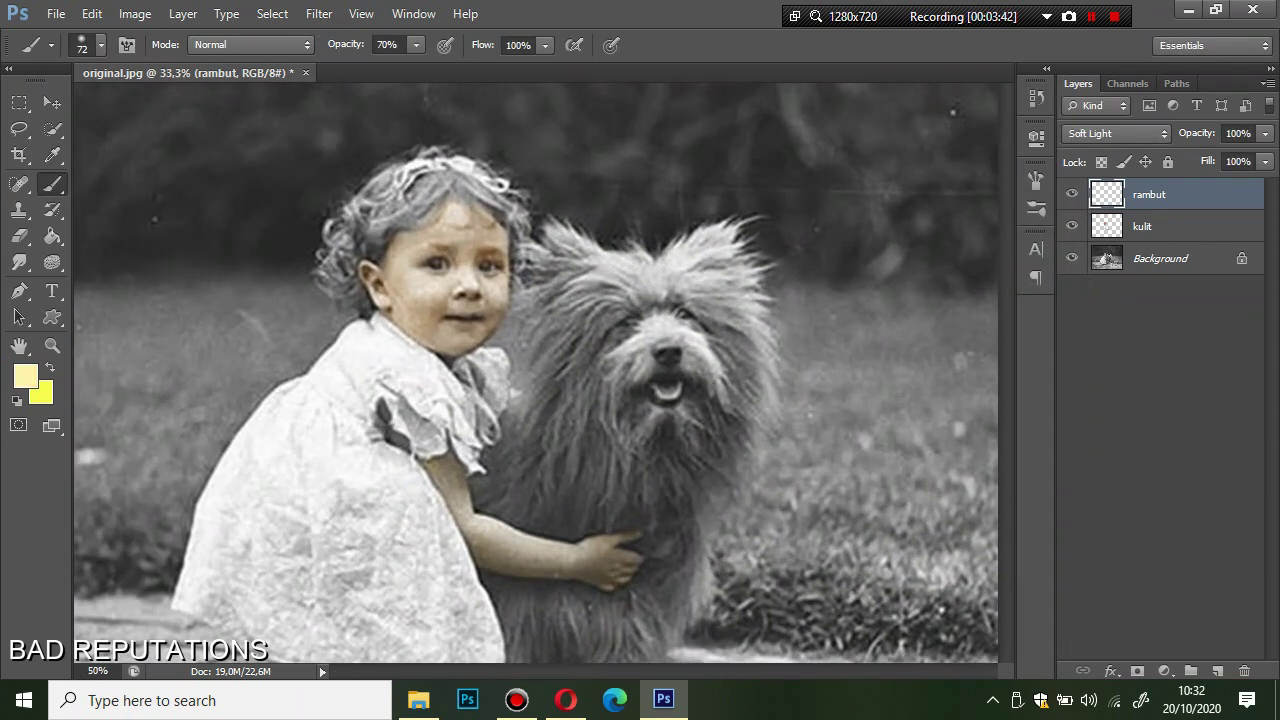
Step: With a 54 px brush, paint yellow tint over the girl's left and lower curls
scroll(443, 257, up, 1)
right_click(443, 257)
drag(549, 304, 545, 305)
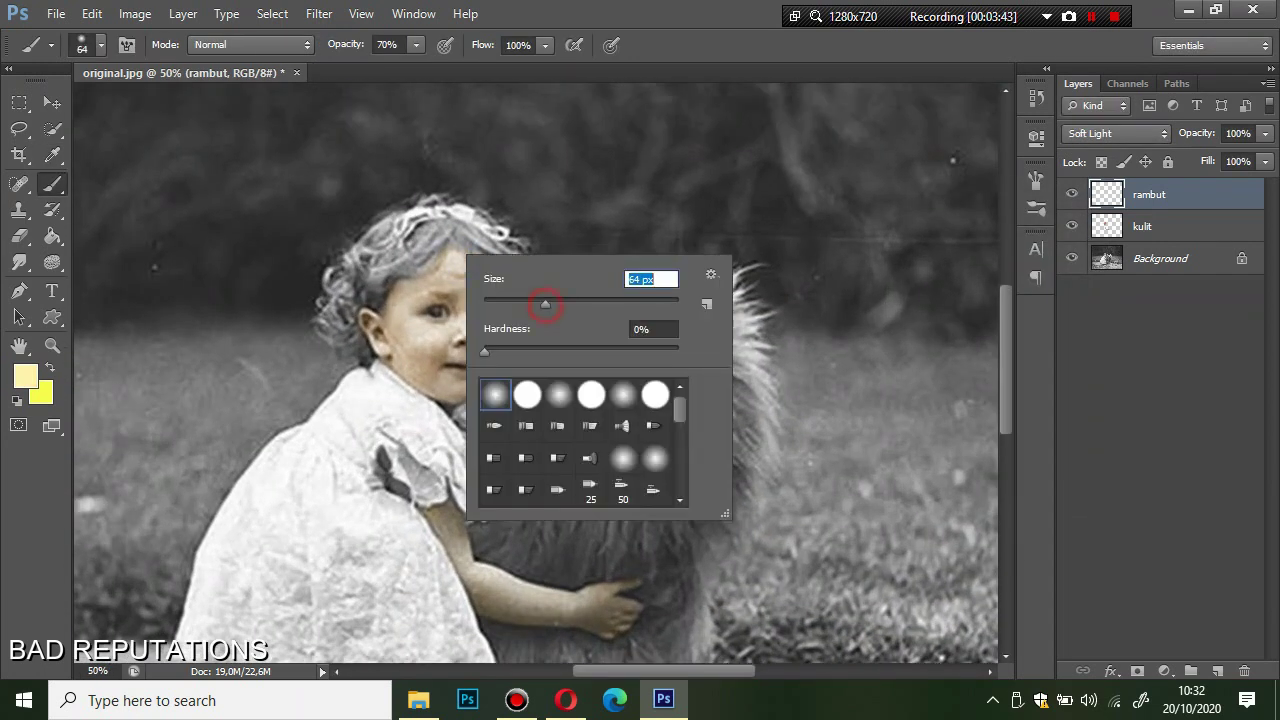
mouse_move(404, 240)
mouse_down()
mouse_move(350, 256)
mouse_move(395, 245)
mouse_up()
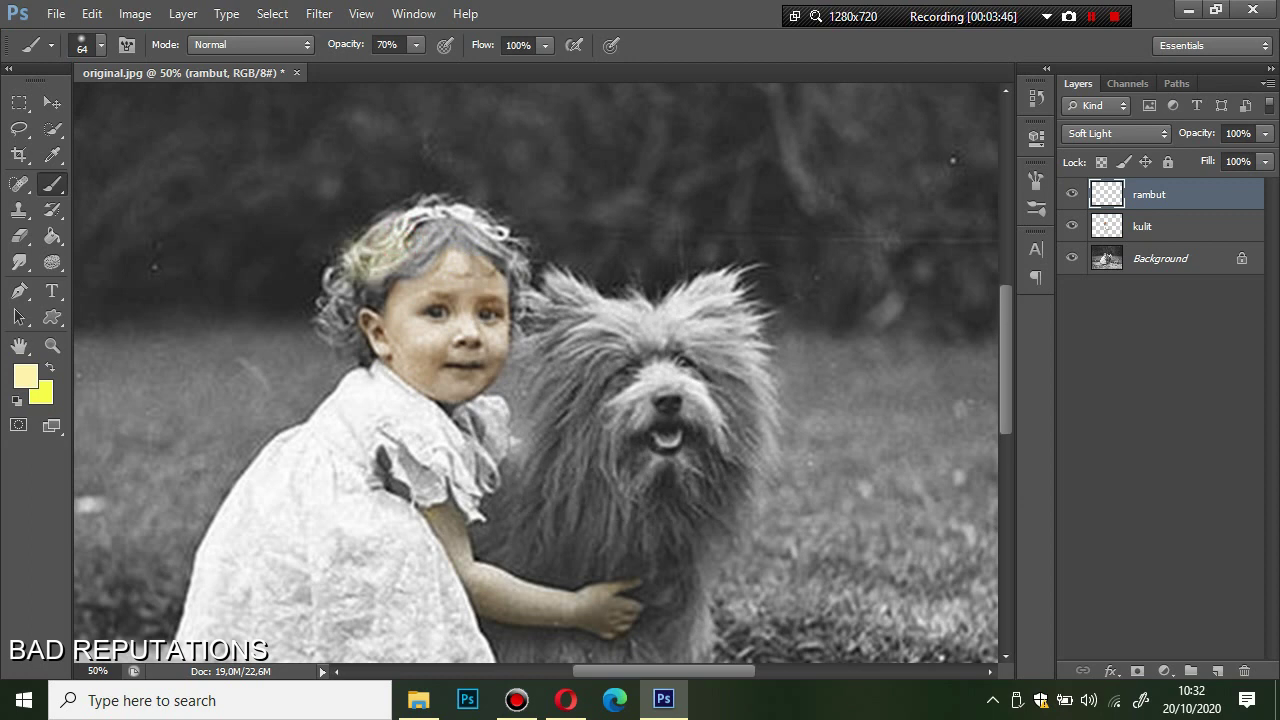
right_click(411, 251)
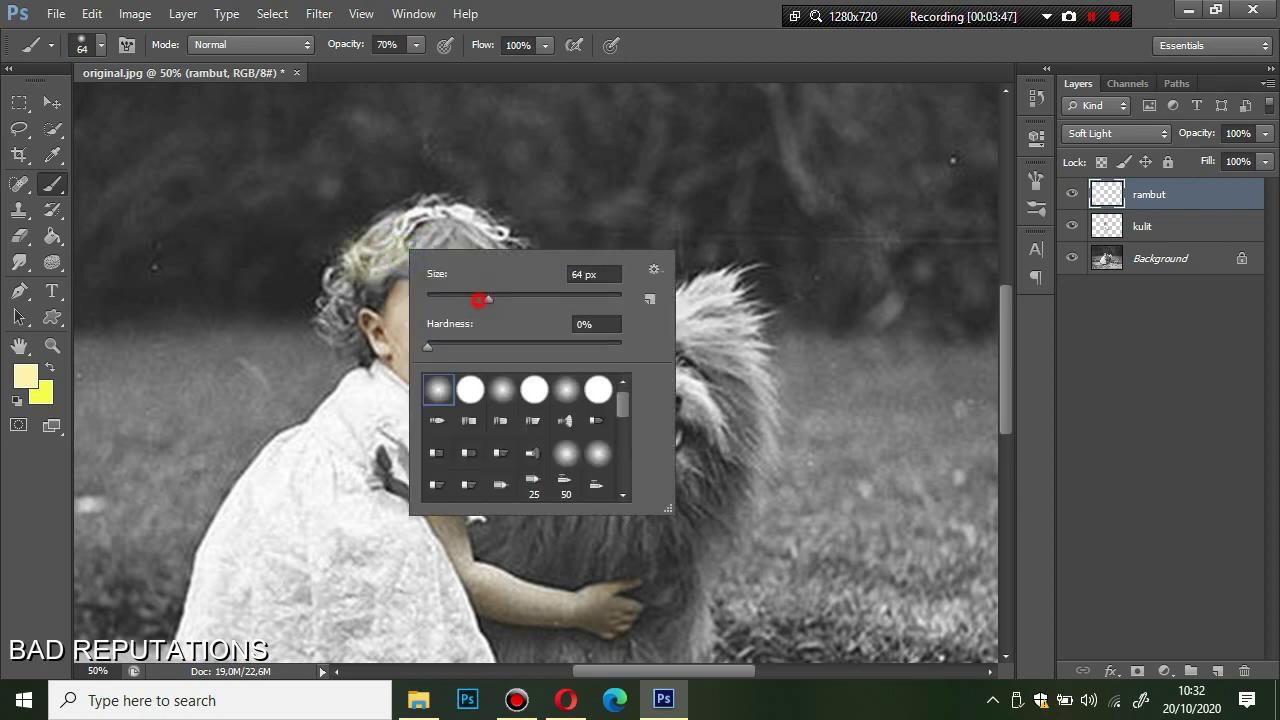
drag(480, 300, 476, 300)
click(386, 206)
key(ctrl+z)
mouse_move(409, 232)
mouse_down()
mouse_move(376, 246)
mouse_move(344, 305)
mouse_move(350, 340)
mouse_up()
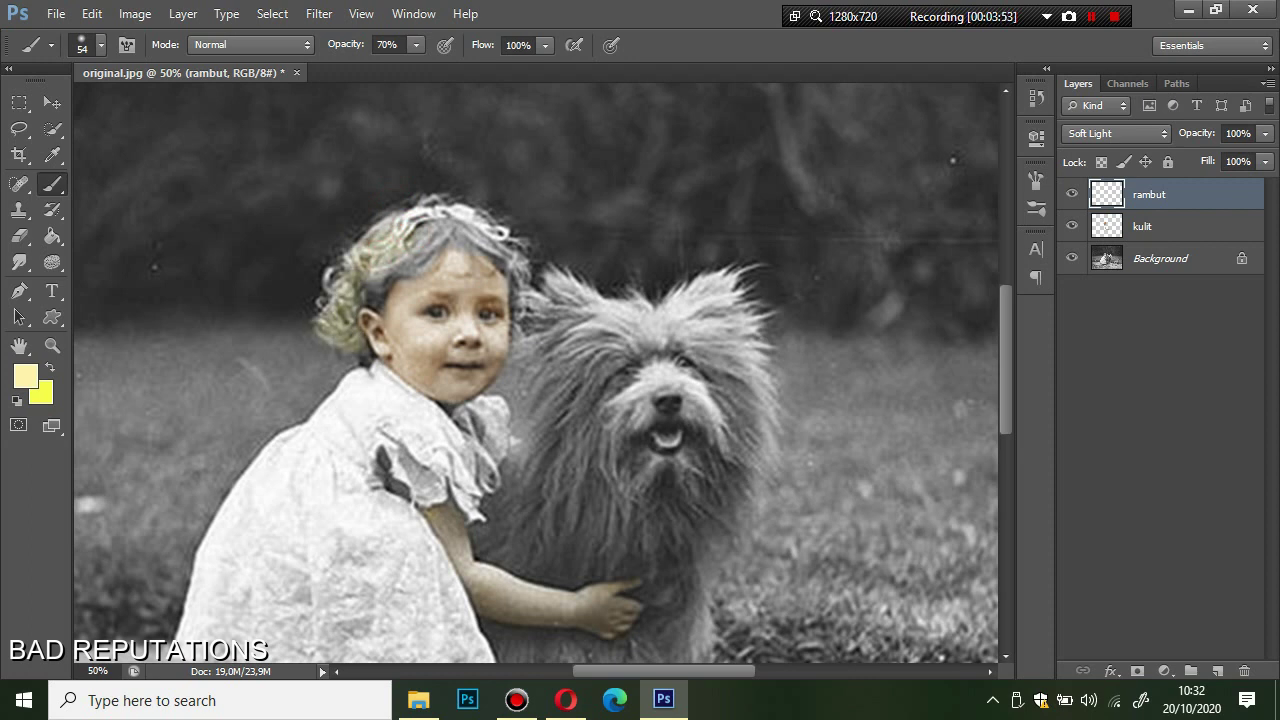
mouse_move(371, 296)
mouse_down()
mouse_move(426, 238)
mouse_move(463, 225)
mouse_move(508, 256)
mouse_up()
drag(332, 280, 330, 318)
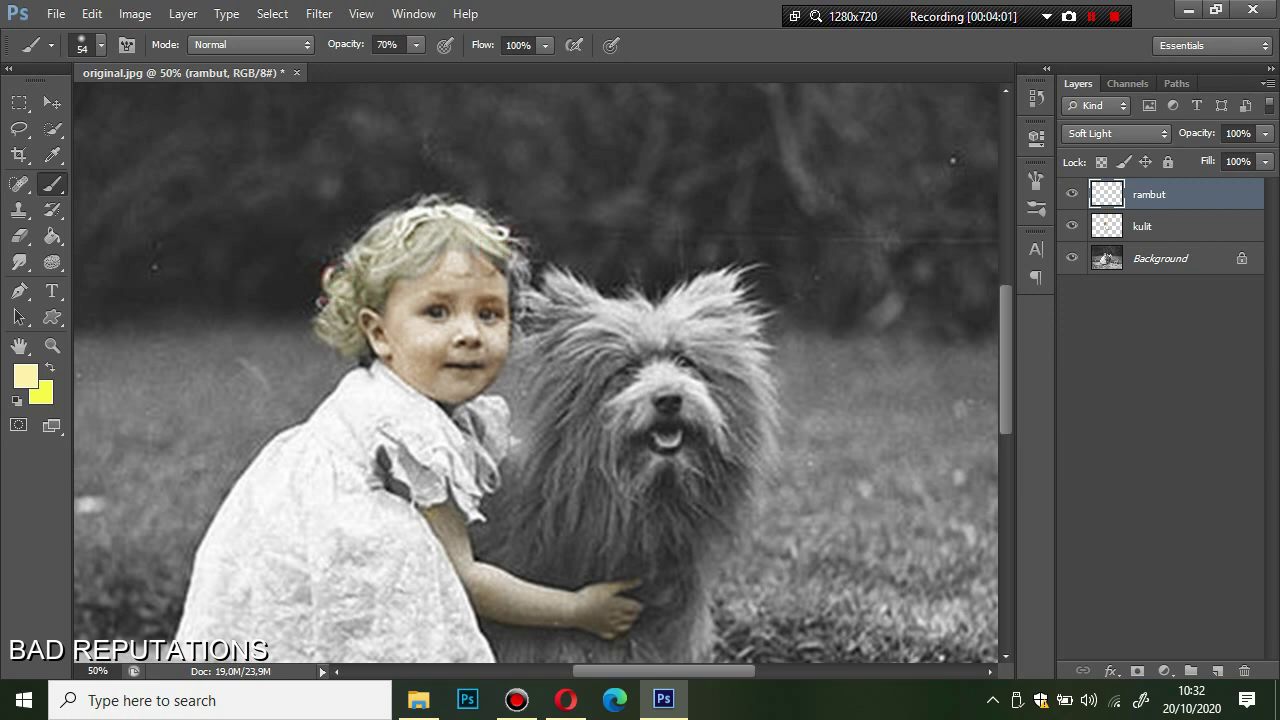
Step: Dab yellow tint across the top and right edge of the girl's hair
click(453, 217)
click(435, 224)
click(384, 236)
click(360, 264)
click(403, 254)
click(438, 241)
click(443, 223)
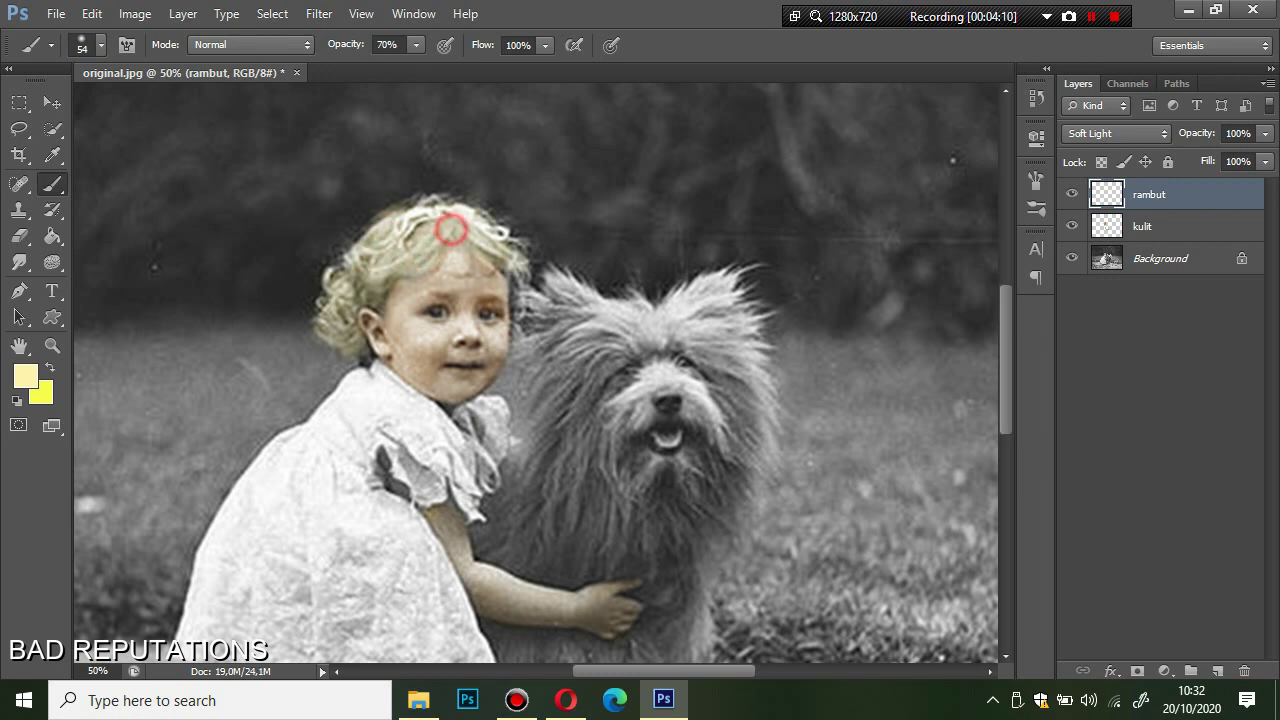
click(500, 240)
scroll(500, 250, up, 2)
click(514, 312)
click(519, 306)
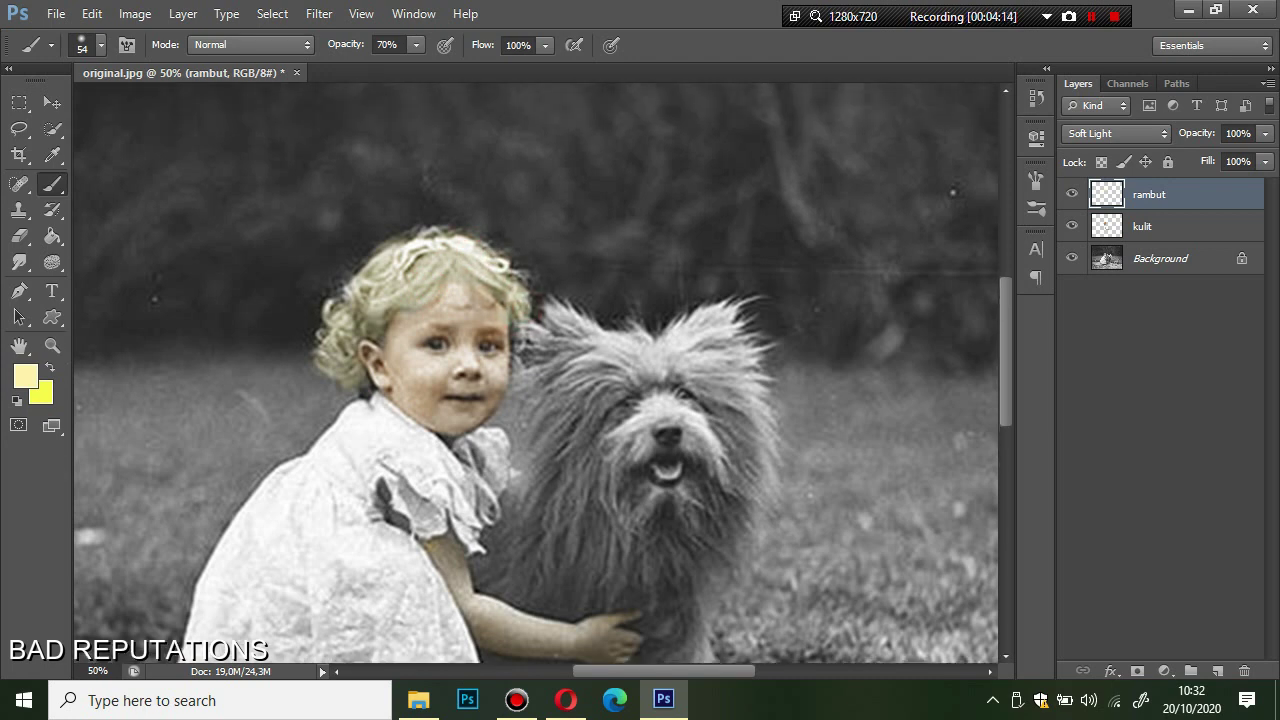
Step: Zoom out and lower the rambut layer's fill to 86%
key(ctrl+0)
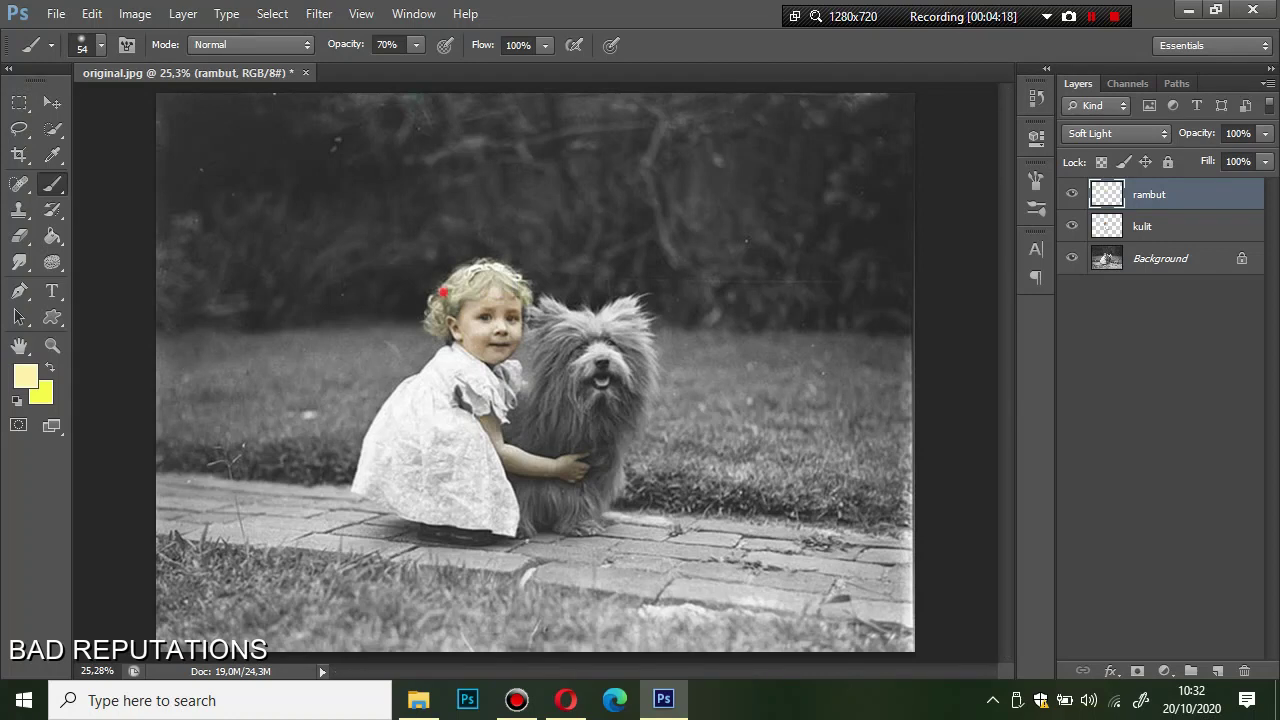
click(1263, 161)
drag(1262, 184, 1235, 184)
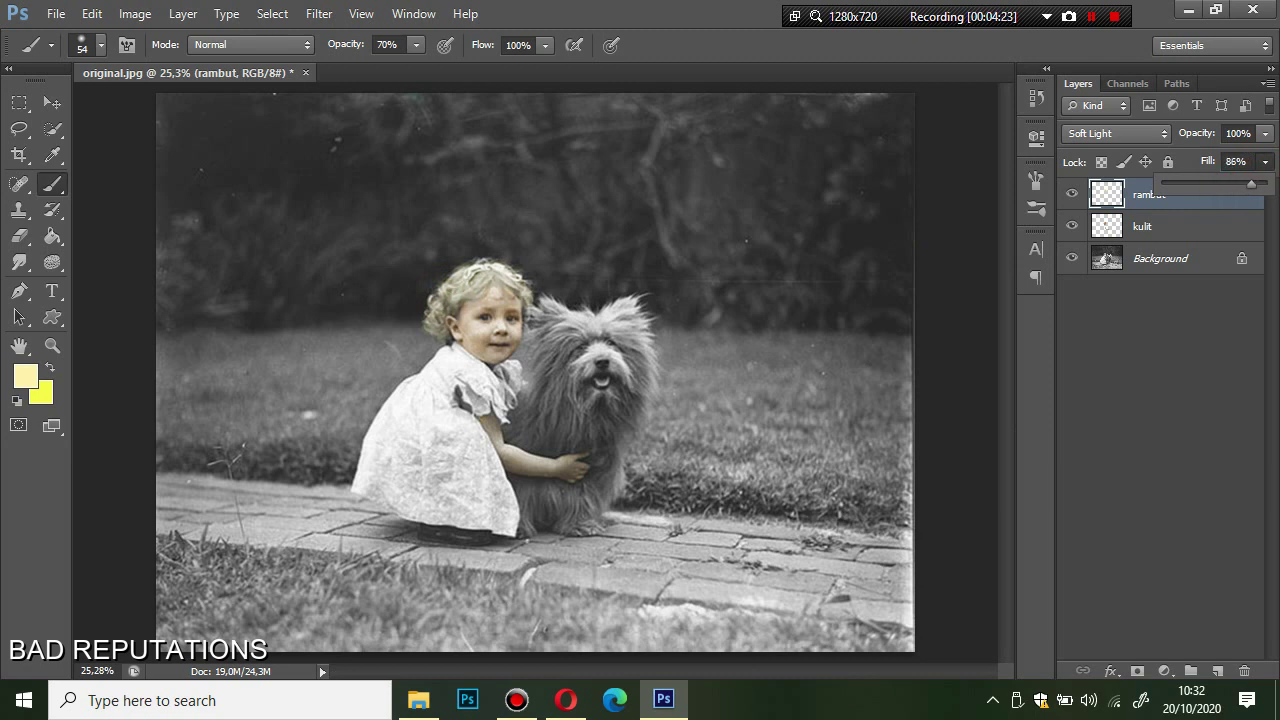
Step: Adjust the hair tint with Hue/Saturation: Hue -15, Saturation +29, Lightness -43
click(135, 14)
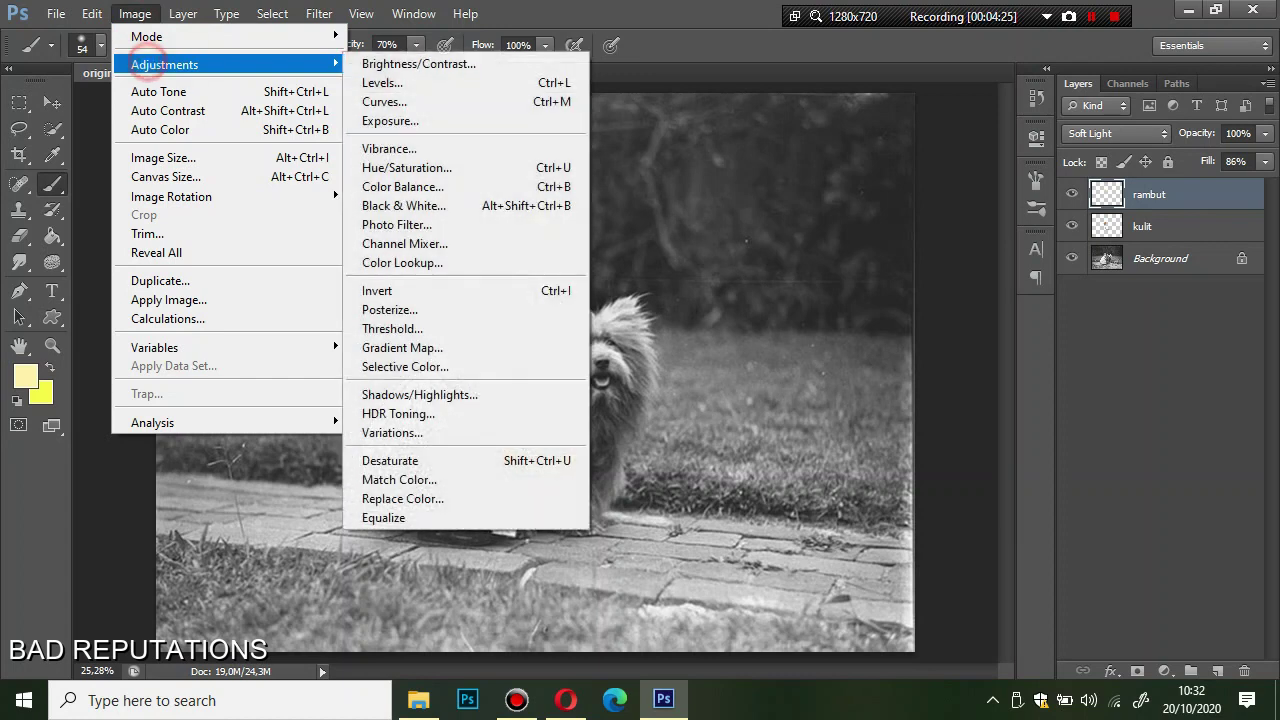
click(410, 167)
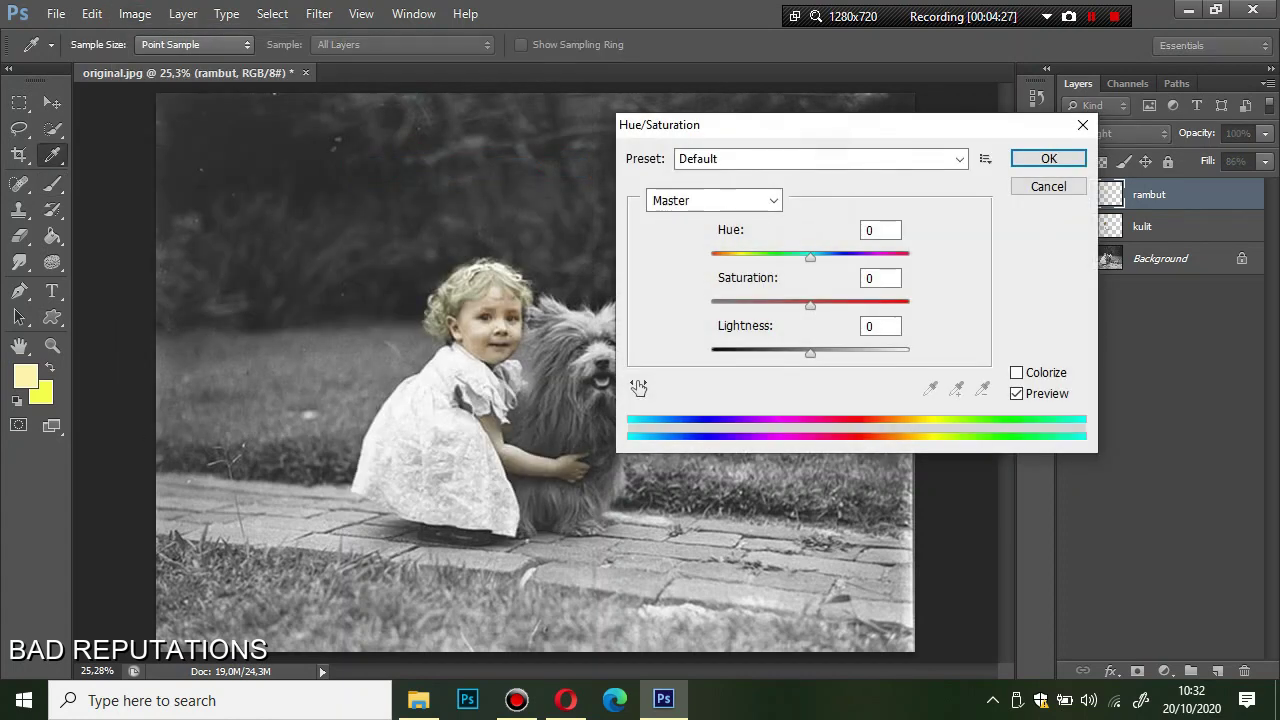
drag(810, 257, 792, 257)
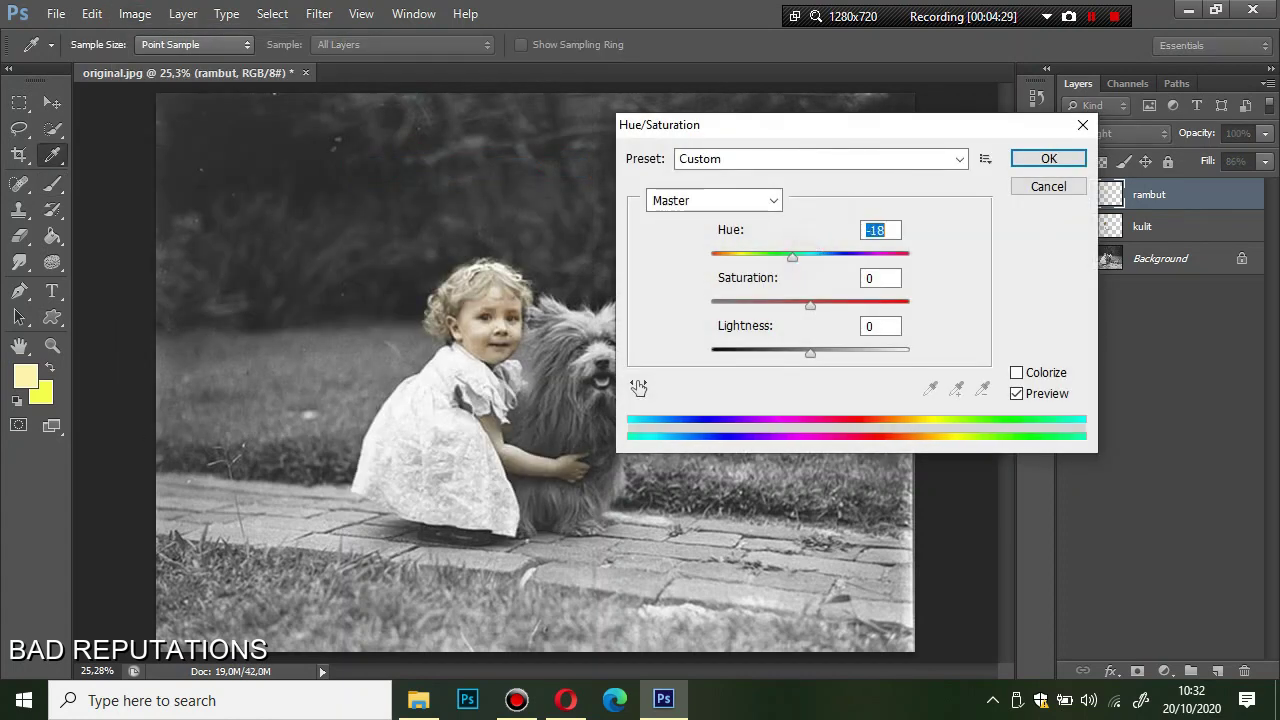
drag(810, 304, 839, 305)
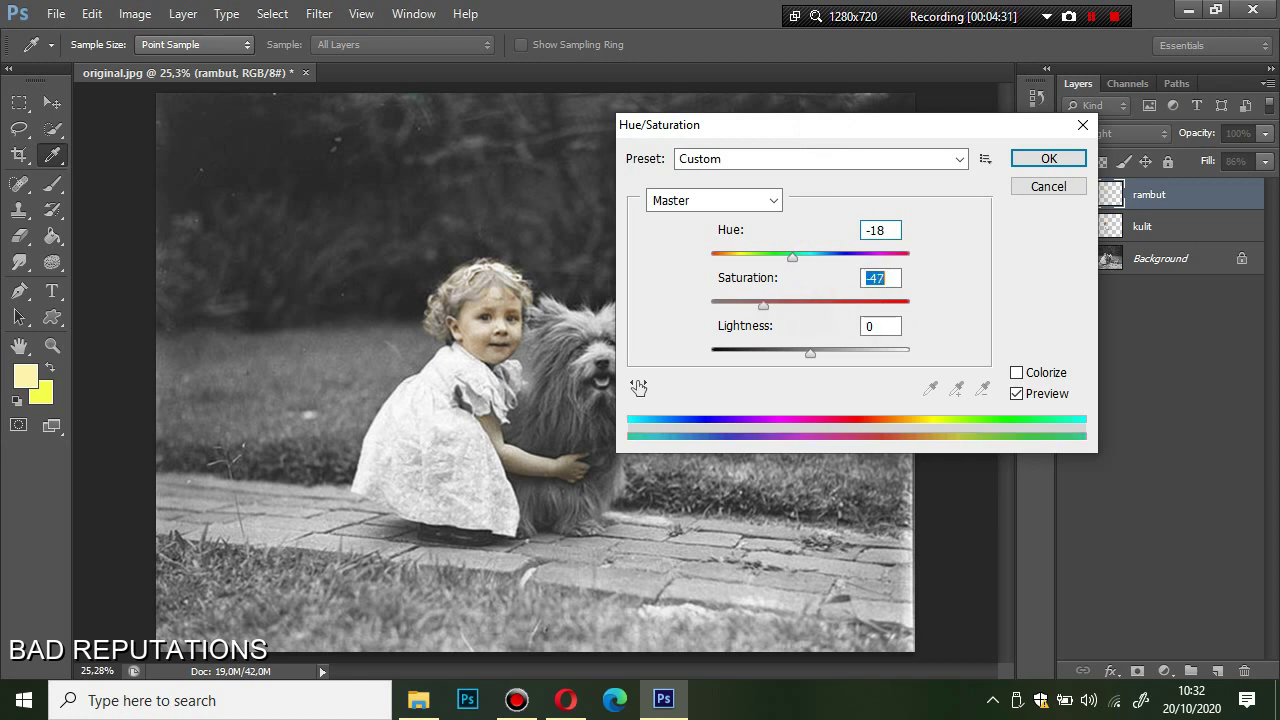
drag(792, 257, 795, 257)
mouse_move(813, 350)
mouse_down()
mouse_move(749, 352)
mouse_move(767, 352)
mouse_up()
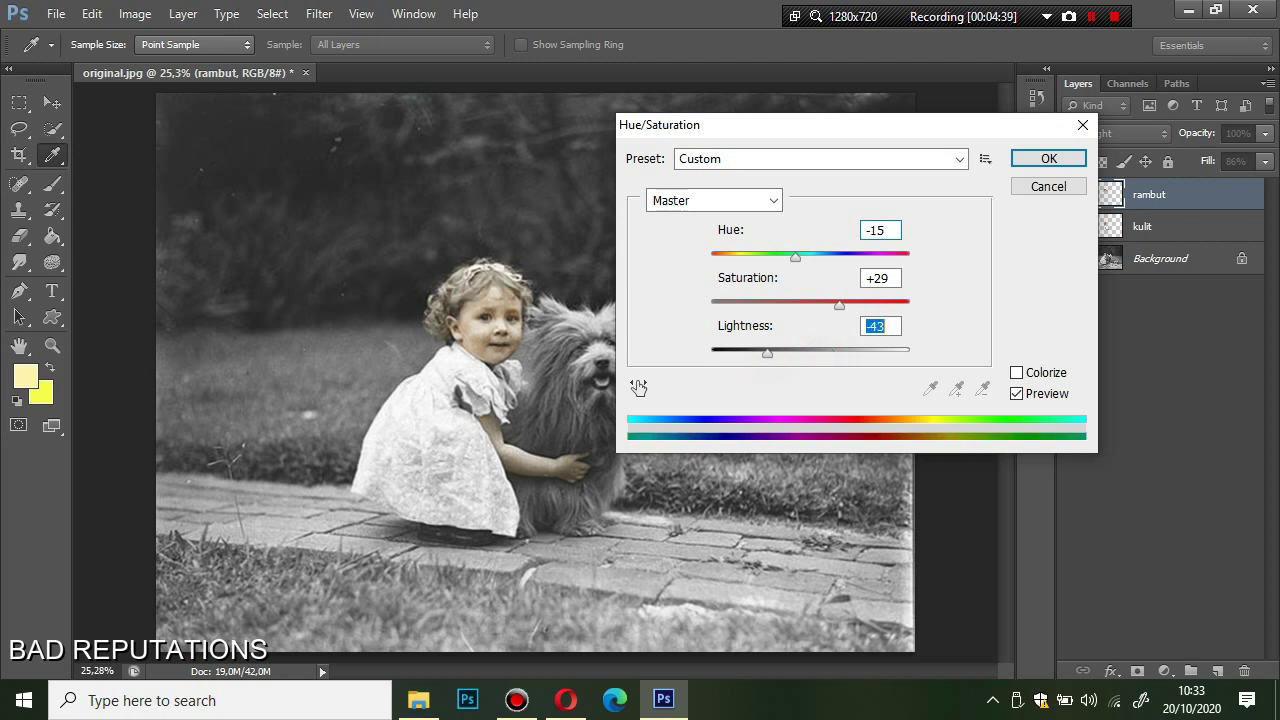
click(1048, 158)
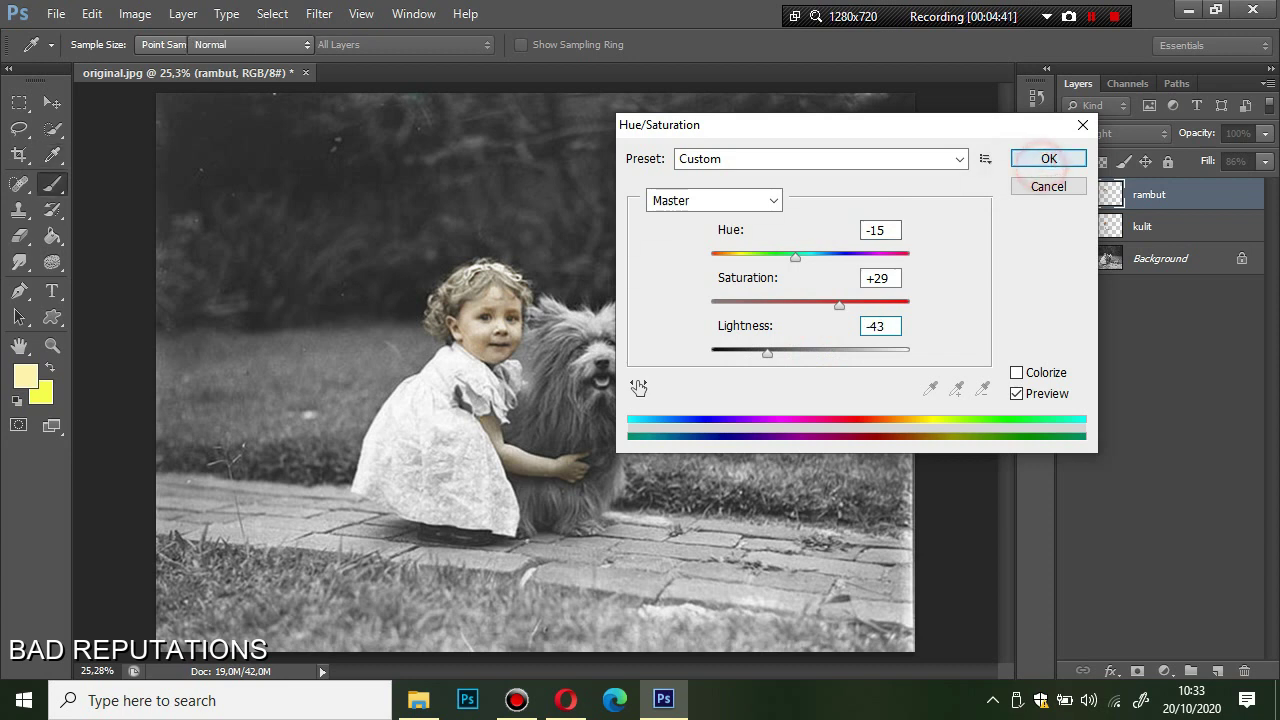
Step: Brush over more of the girl's hair to brighten it
key(b)
mouse_move(480, 288)
mouse_down()
mouse_move(495, 275)
mouse_move(462, 286)
mouse_up()
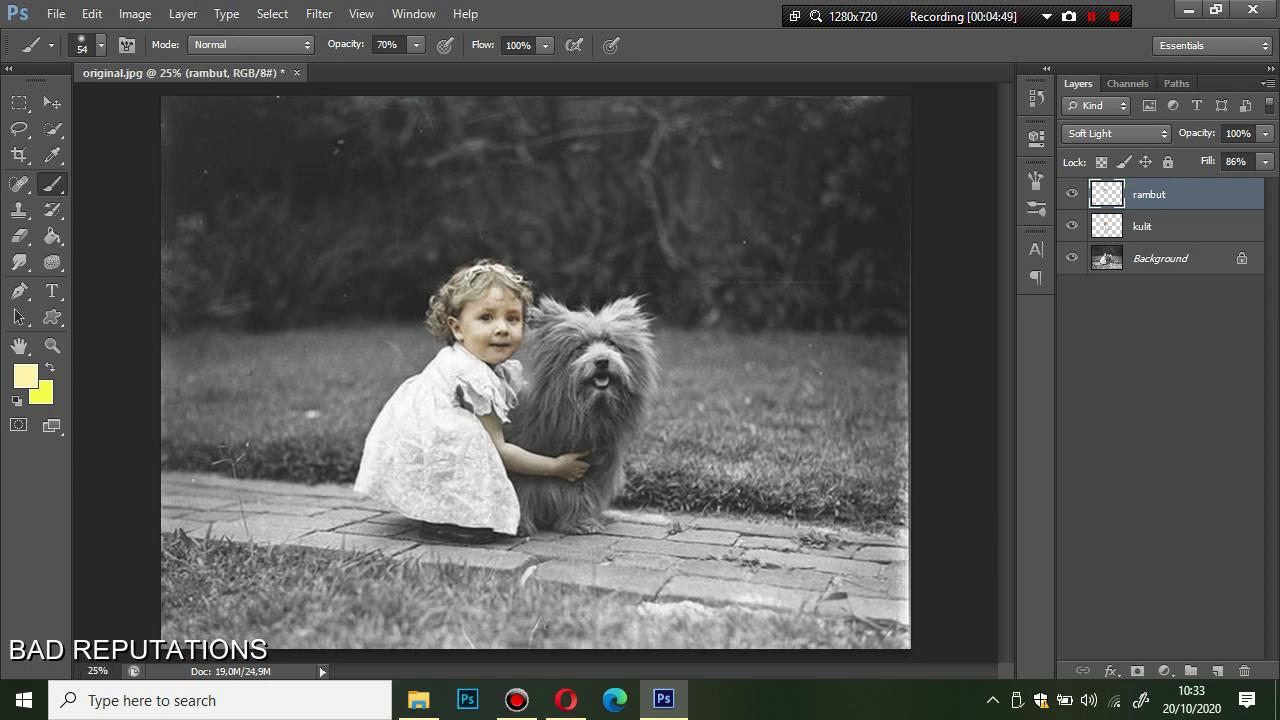
key(ctrl+minus)
key(ctrl+plus)
key(ctrl+plus)
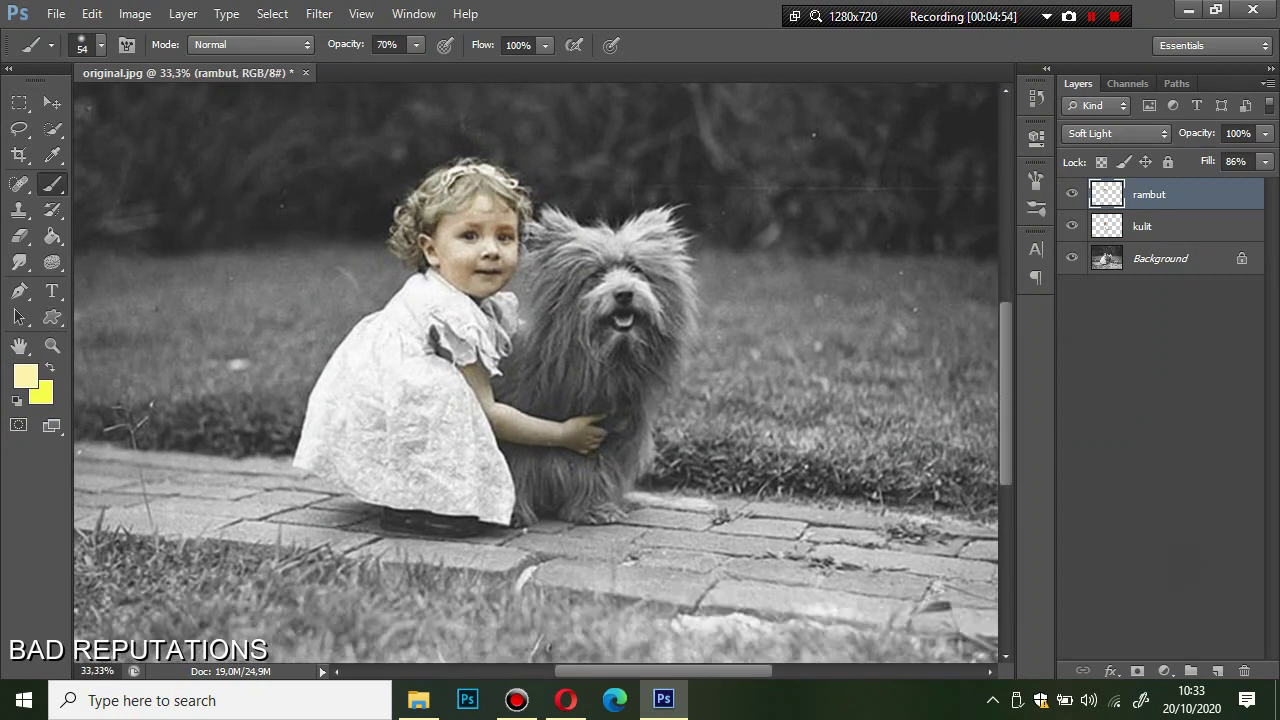
Step: Add a new layer named baju with Hard Light blending
click(1217, 671)
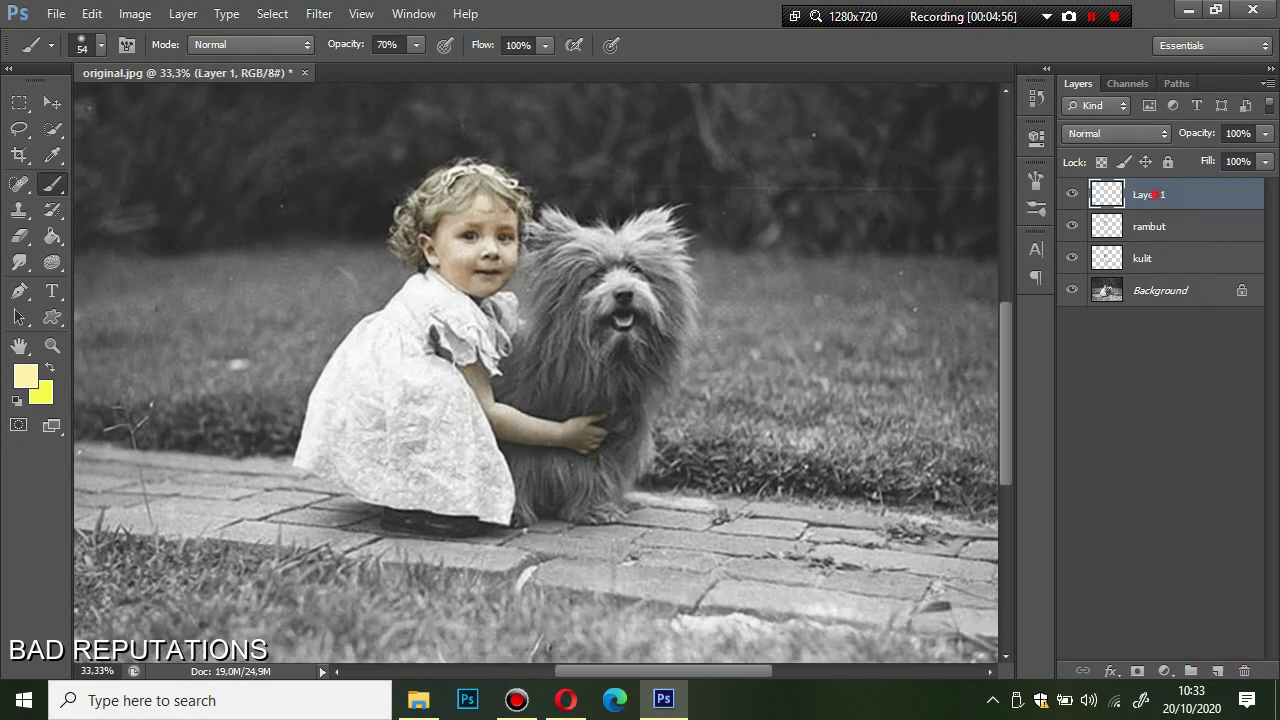
double_click(1151, 195)
text(baju)
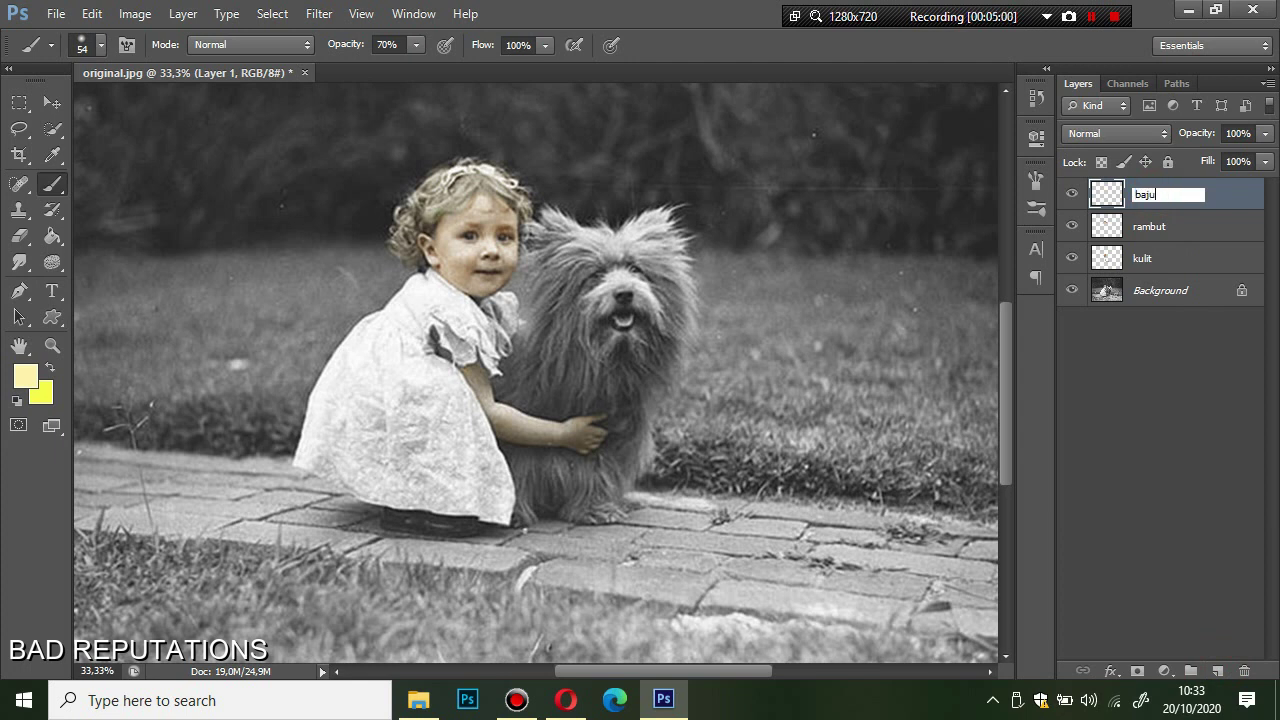
key(Return)
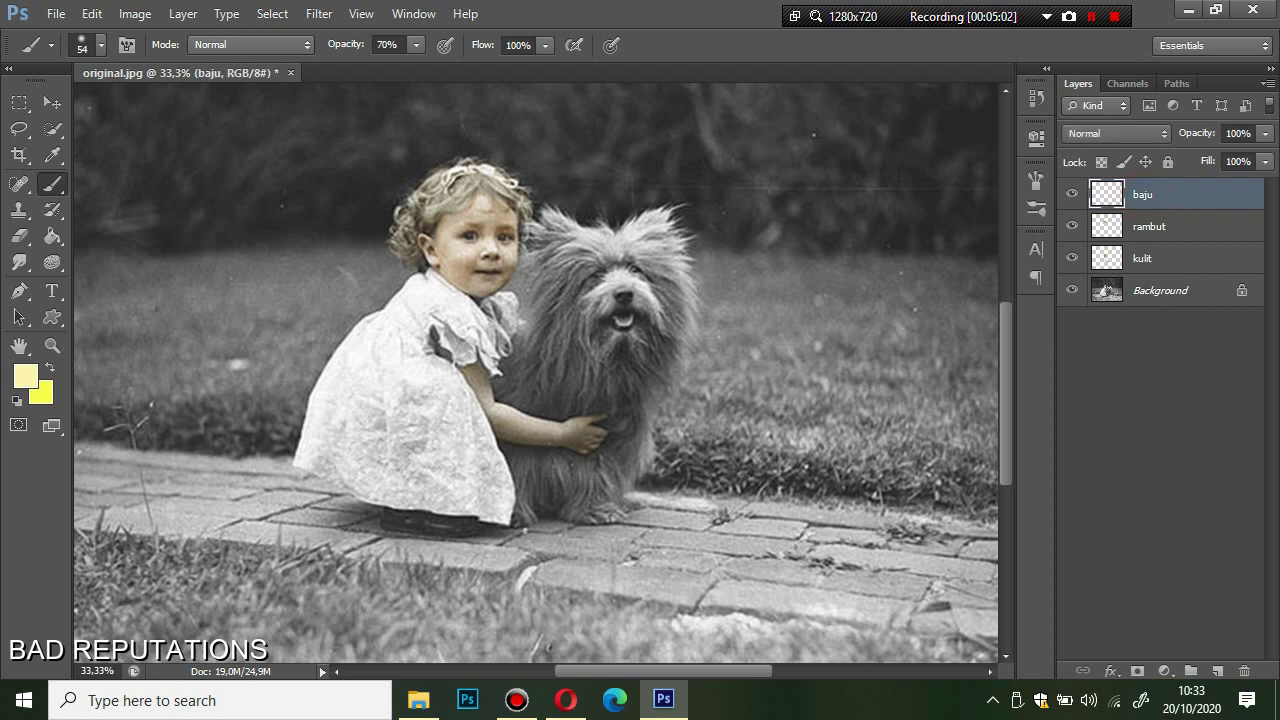
click(1110, 133)
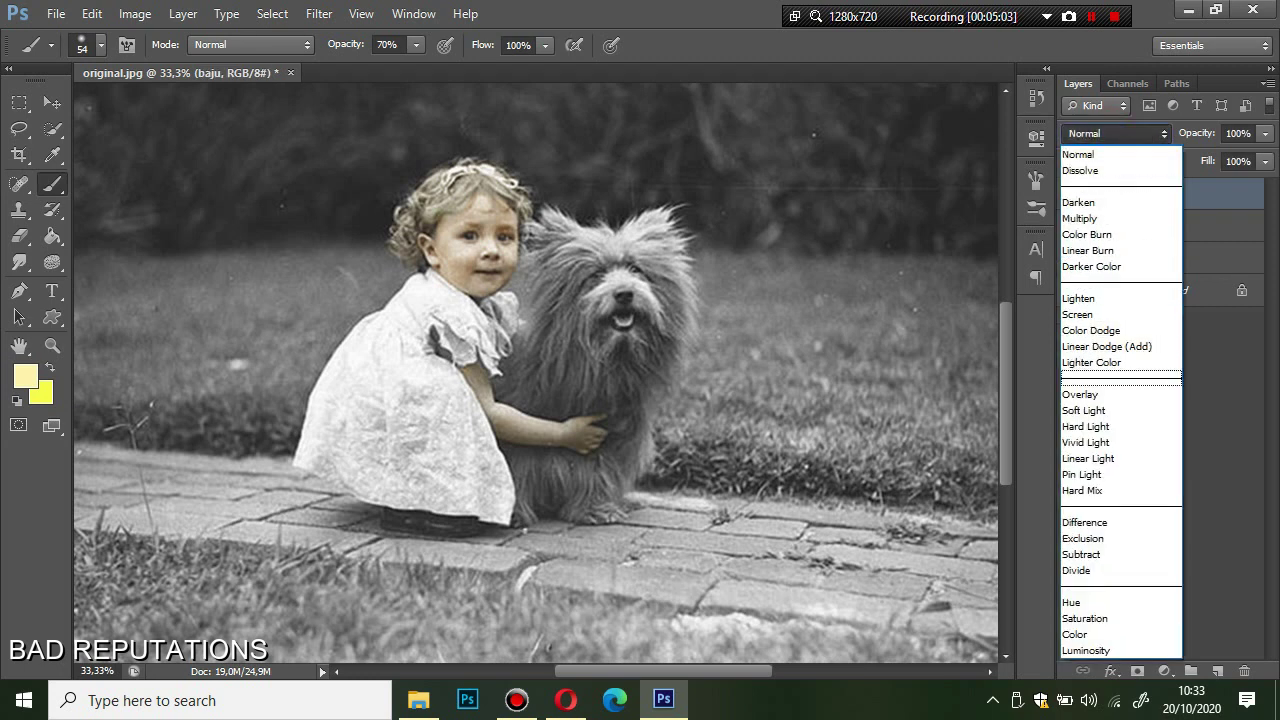
key(Return)
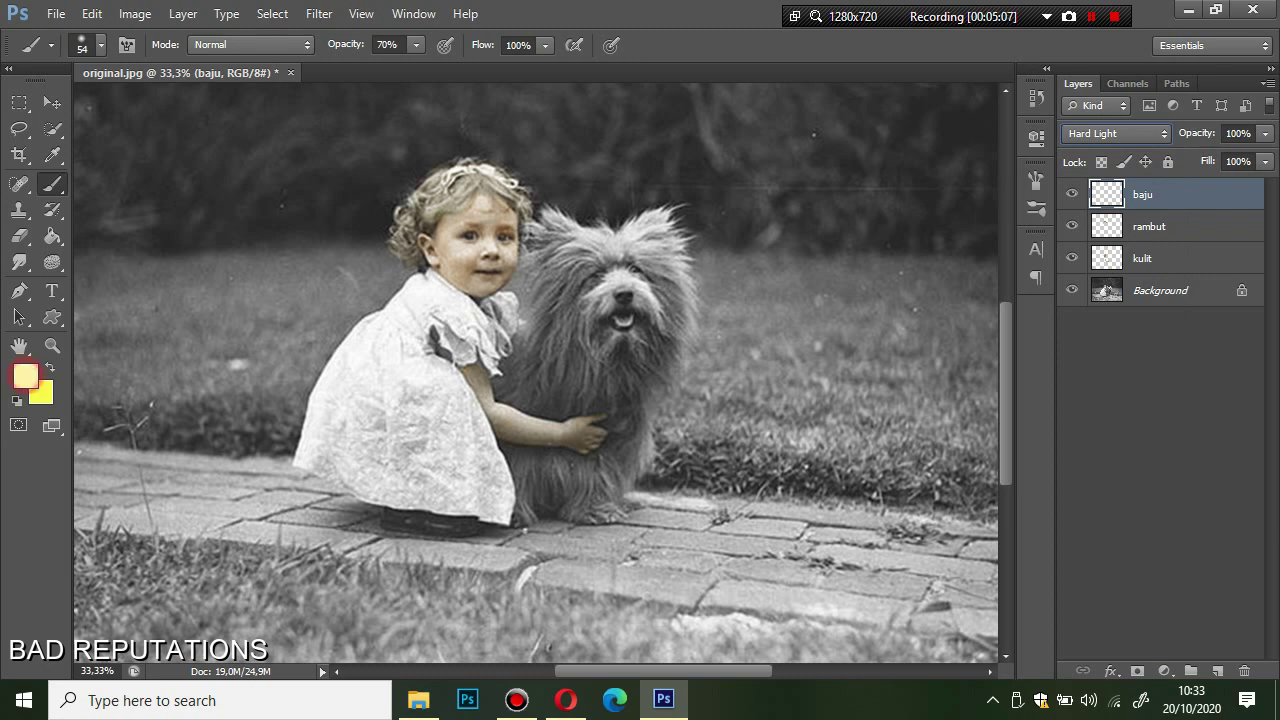
Step: Set the foreground painting colour to blue 3d46f8
click(25, 376)
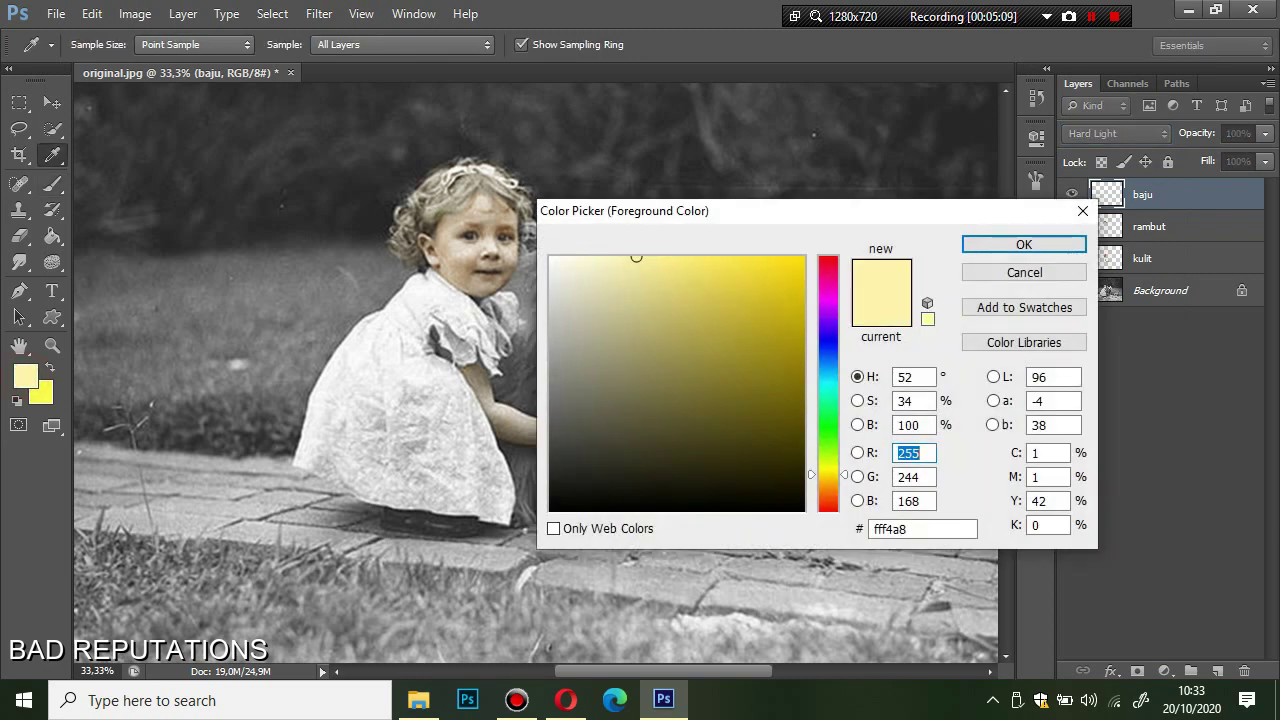
click(828, 343)
mouse_move(736, 278)
mouse_down()
mouse_move(734, 262)
mouse_move(760, 258)
mouse_move(741, 263)
mouse_up()
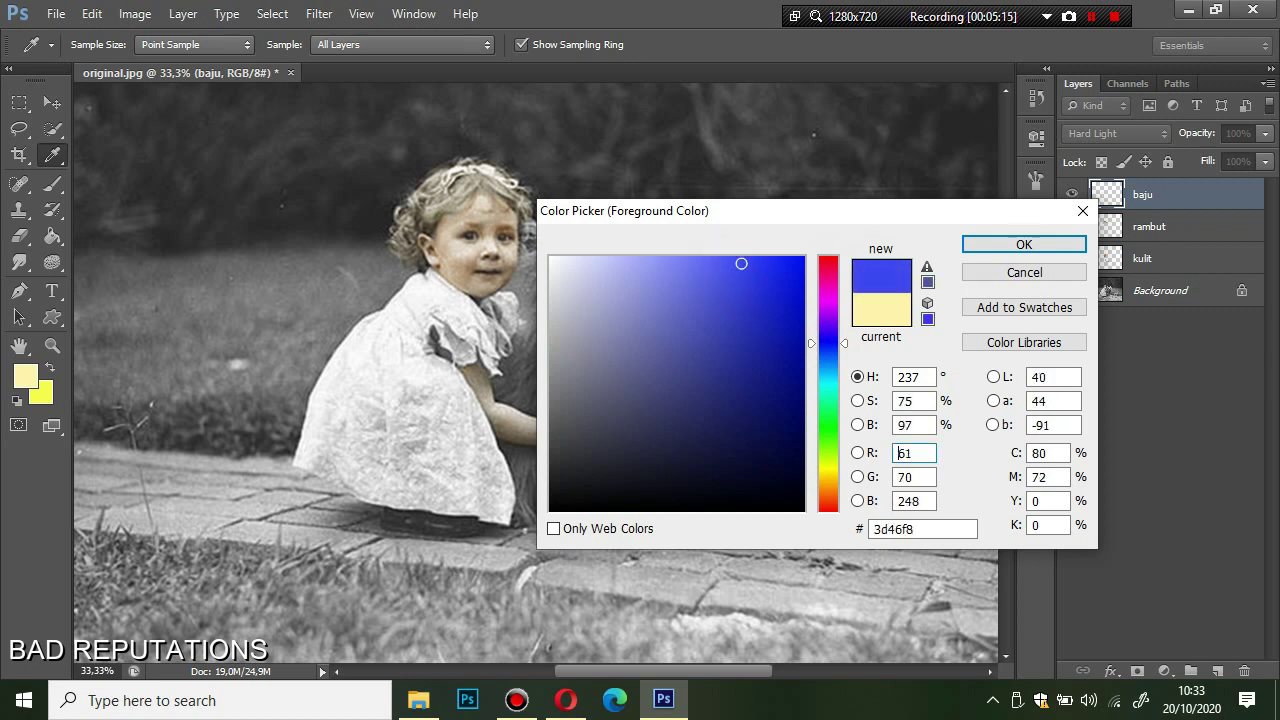
click(986, 244)
Step: Enlarge the brush to 69 and paint blue over the dress collar and chest
key(b)
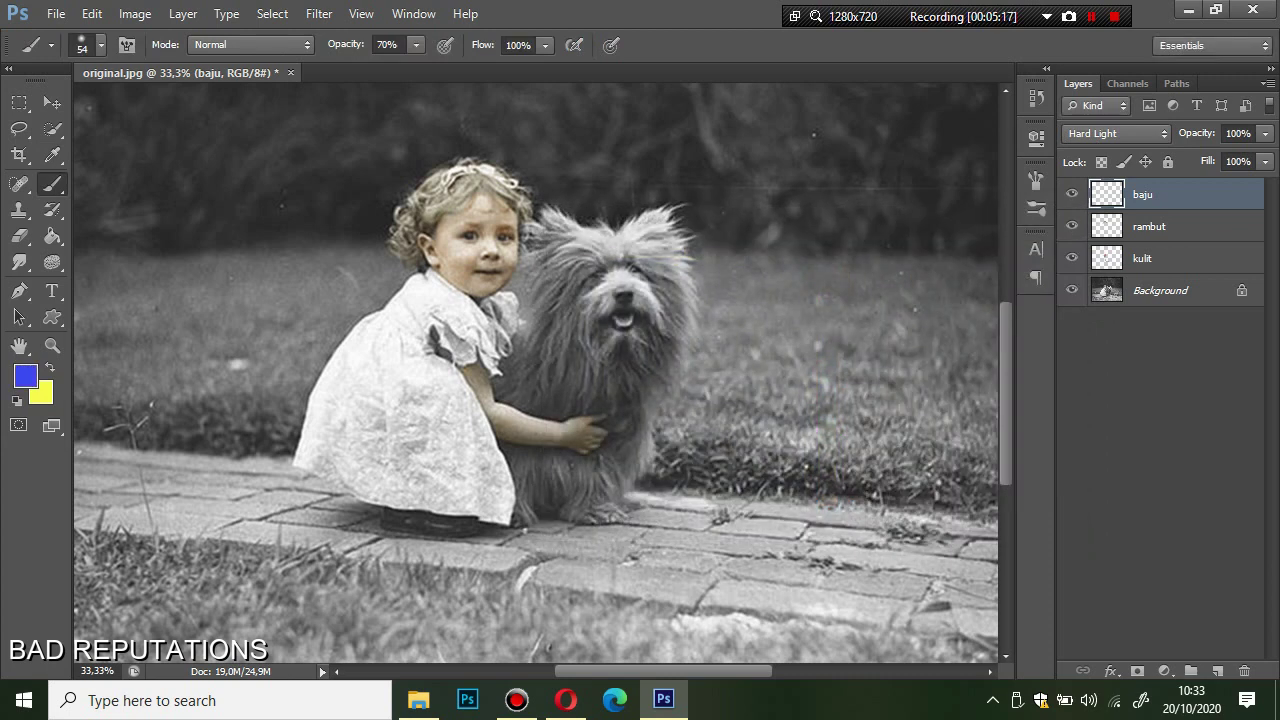
right_click(436, 271)
drag(522, 308, 530, 308)
mouse_move(402, 337)
mouse_down()
mouse_move(418, 331)
mouse_move(405, 316)
mouse_move(392, 328)
mouse_move(405, 296)
mouse_move(432, 285)
mouse_move(448, 292)
mouse_move(420, 312)
mouse_move(466, 362)
mouse_move(486, 340)
mouse_move(494, 364)
mouse_move(480, 330)
mouse_move(452, 318)
mouse_move(472, 310)
mouse_move(500, 334)
mouse_move(512, 314)
mouse_up()
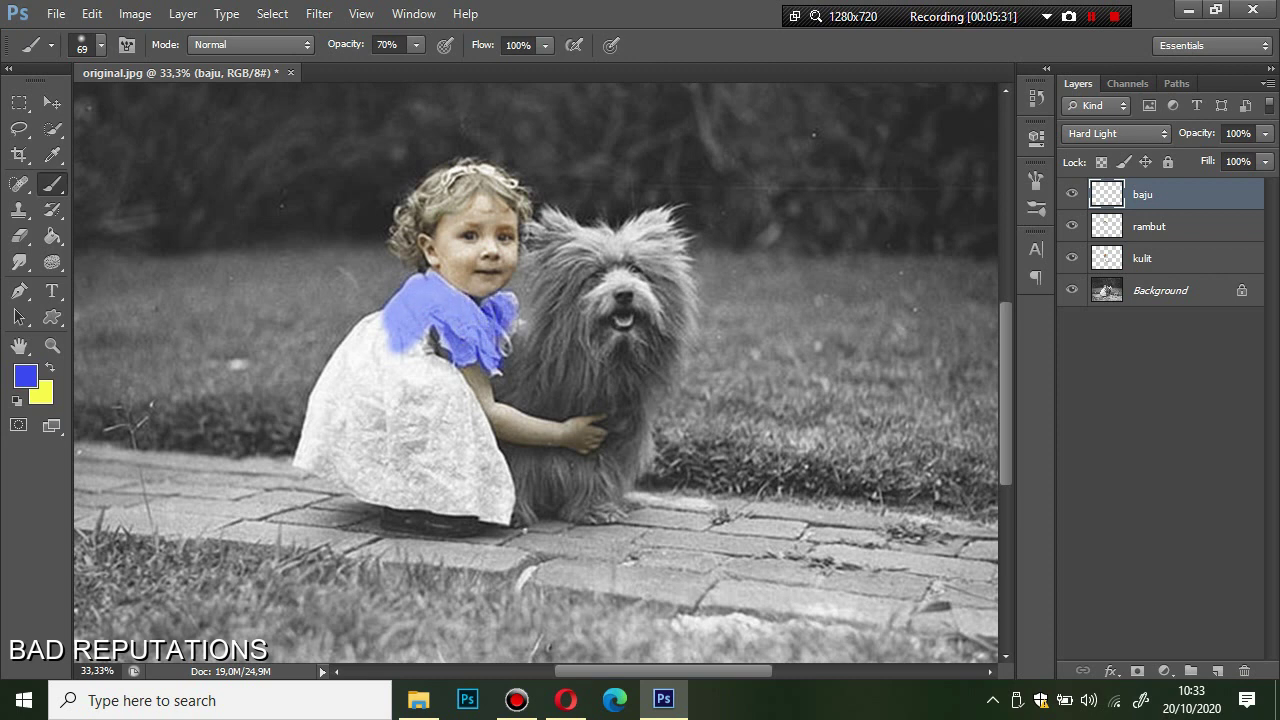
mouse_move(420, 330)
mouse_down()
mouse_move(425, 362)
mouse_move(366, 336)
mouse_move(358, 432)
mouse_move(428, 412)
mouse_move(376, 346)
mouse_move(372, 428)
mouse_move(390, 370)
mouse_move(402, 470)
mouse_move(440, 370)
mouse_move(452, 445)
mouse_move(448, 368)
mouse_move(460, 370)
mouse_move(480, 465)
mouse_move(494, 455)
mouse_move(490, 485)
mouse_move(502, 455)
mouse_move(500, 495)
mouse_move(480, 515)
mouse_move(440, 488)
mouse_move(463, 455)
mouse_move(455, 447)
mouse_move(445, 488)
mouse_move(470, 500)
mouse_move(390, 495)
mouse_move(420, 480)
mouse_move(365, 470)
mouse_move(360, 490)
mouse_move(390, 505)
mouse_move(315, 455)
mouse_move(344, 440)
mouse_move(311, 448)
mouse_move(345, 370)
mouse_move(315, 395)
mouse_move(350, 338)
mouse_move(396, 312)
mouse_up()
Step: Set up the Eraser with 0% hardness and 100% opacity
click(19, 236)
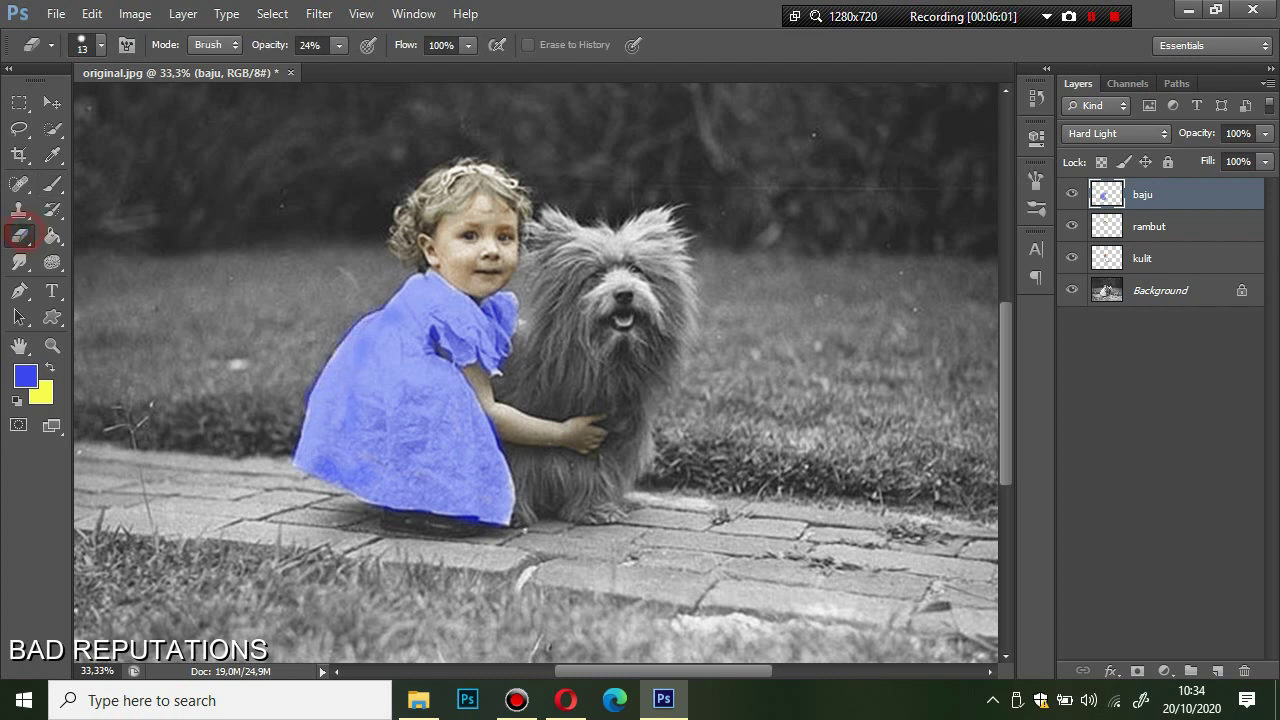
right_click(318, 354)
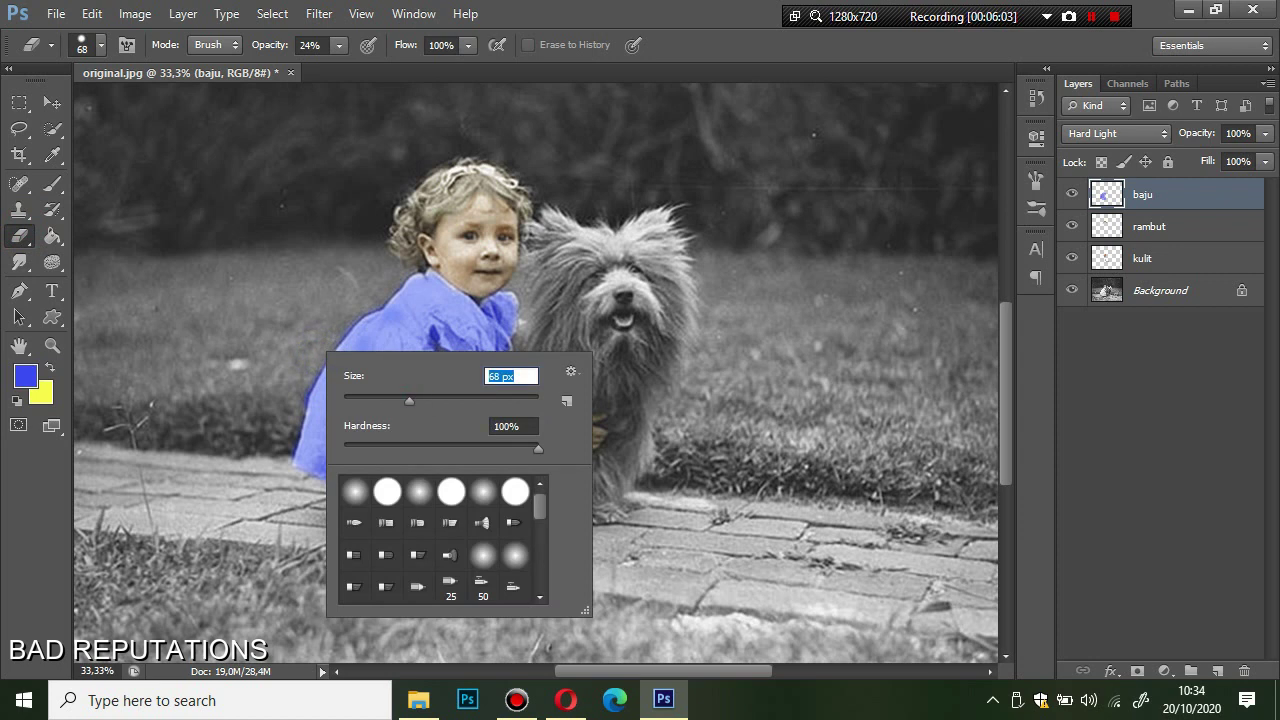
key(Tab)
text(0)
key(Return)
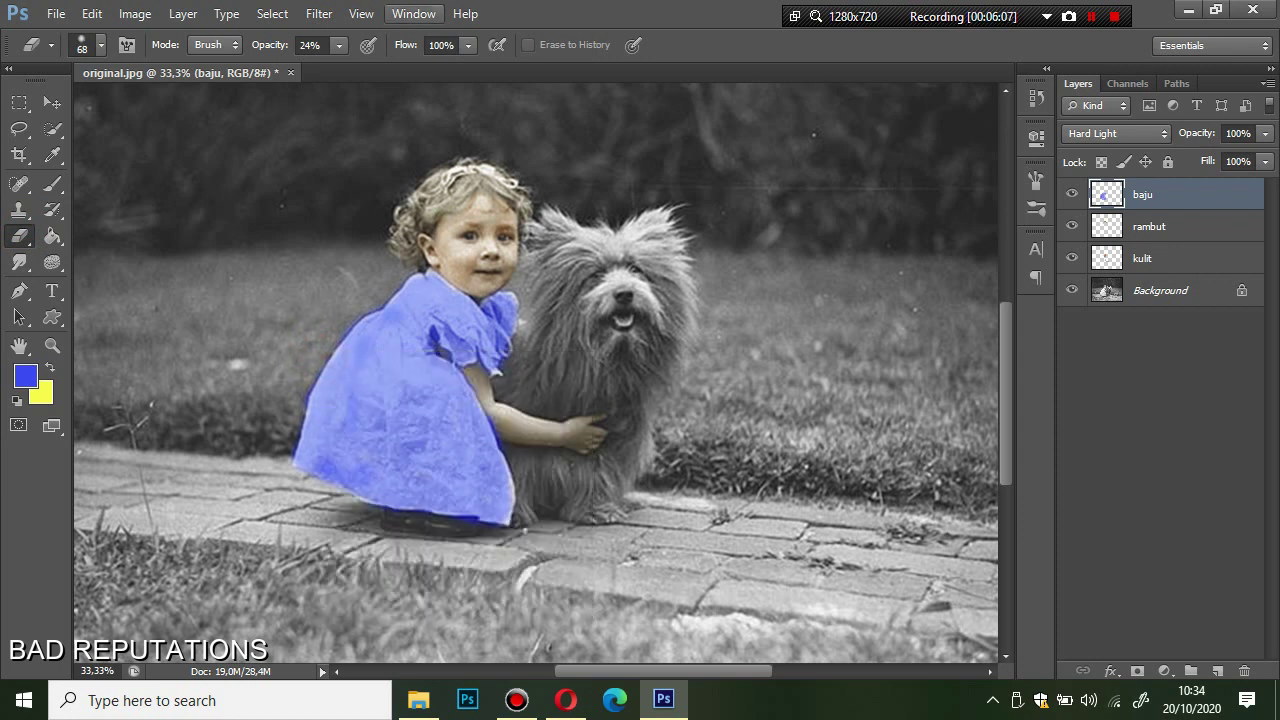
click(337, 45)
key(0)
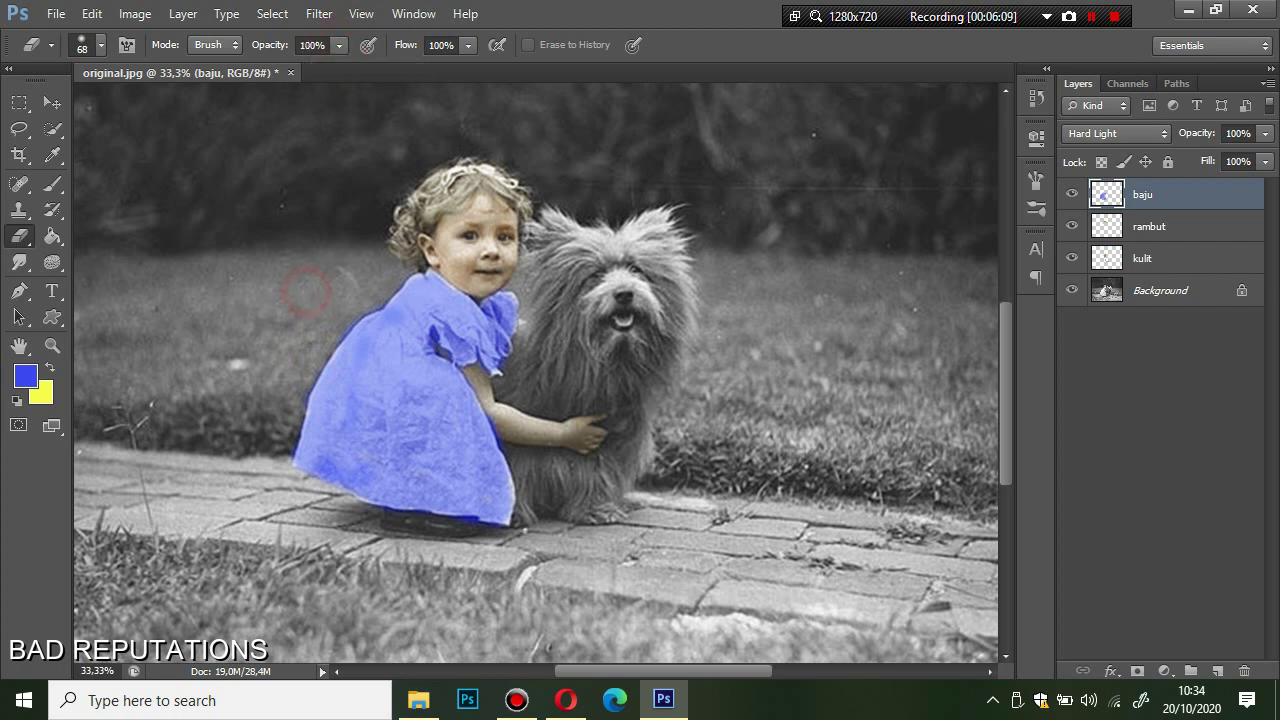
Step: Erase the blue spill on the grass around the dress's left and lower edges
click(308, 375)
click(296, 448)
click(346, 319)
scroll(536, 373, up, 1)
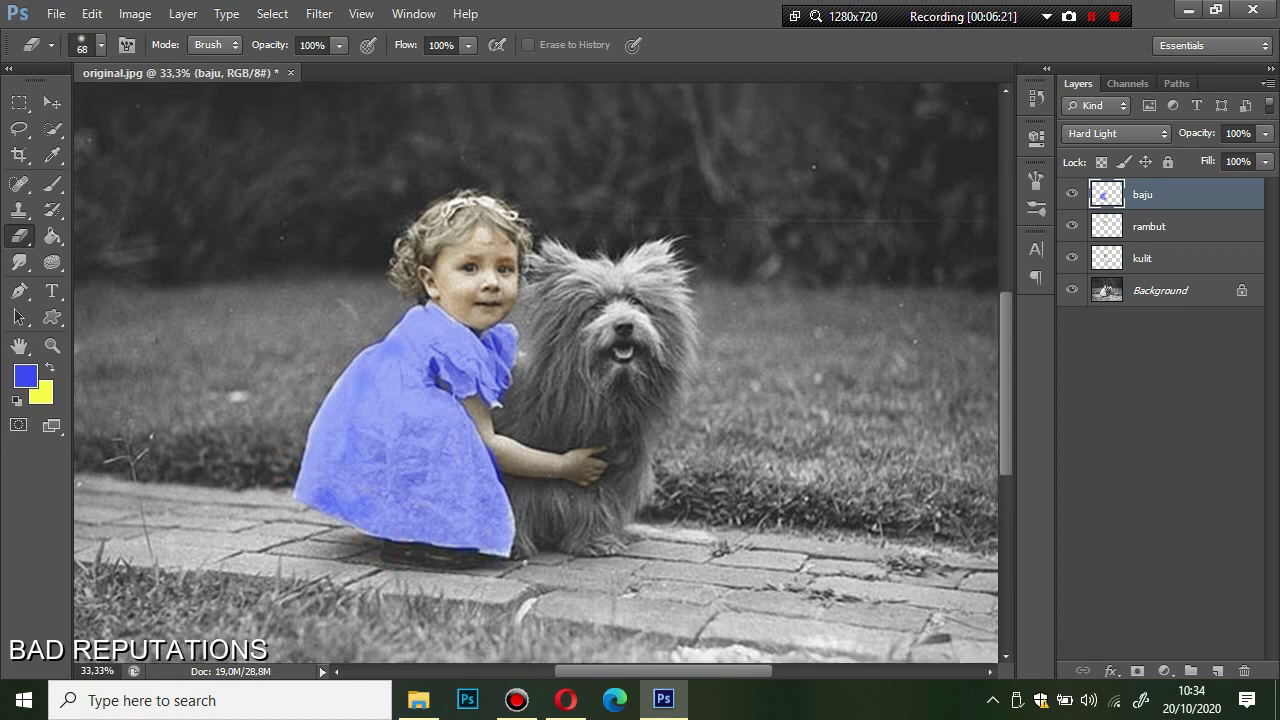
scroll(494, 442, up, 2)
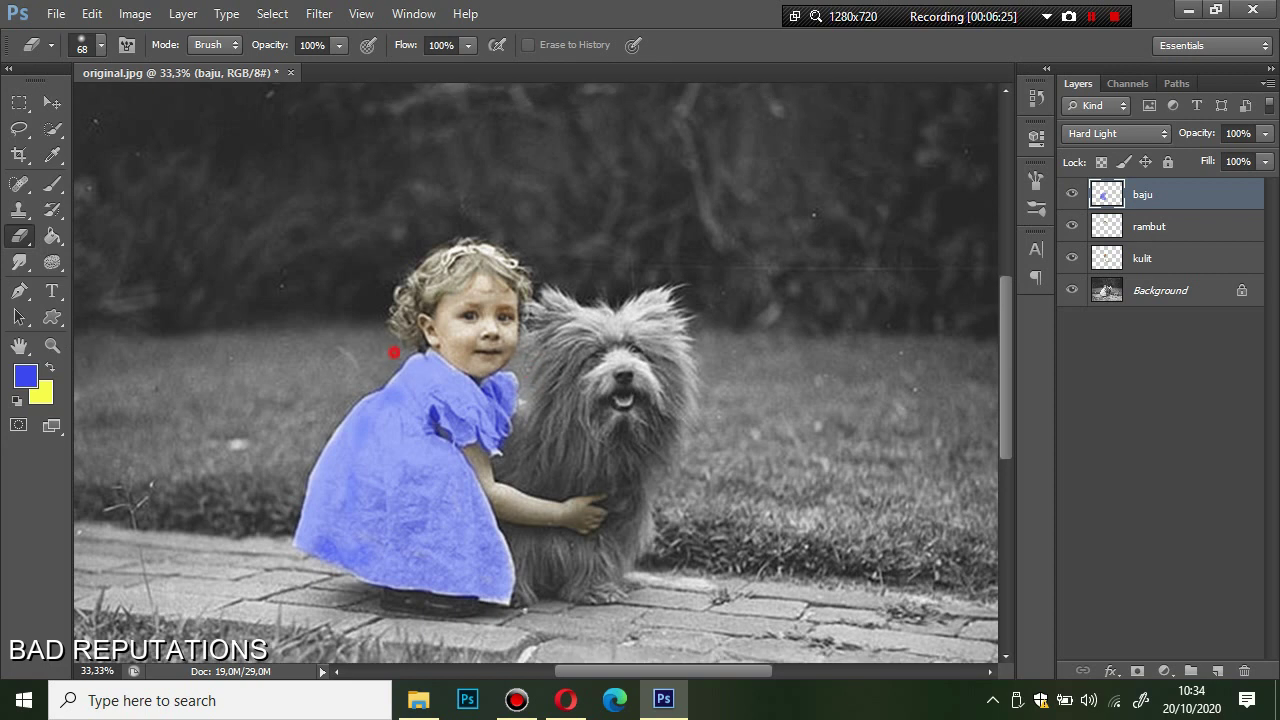
click(52, 102)
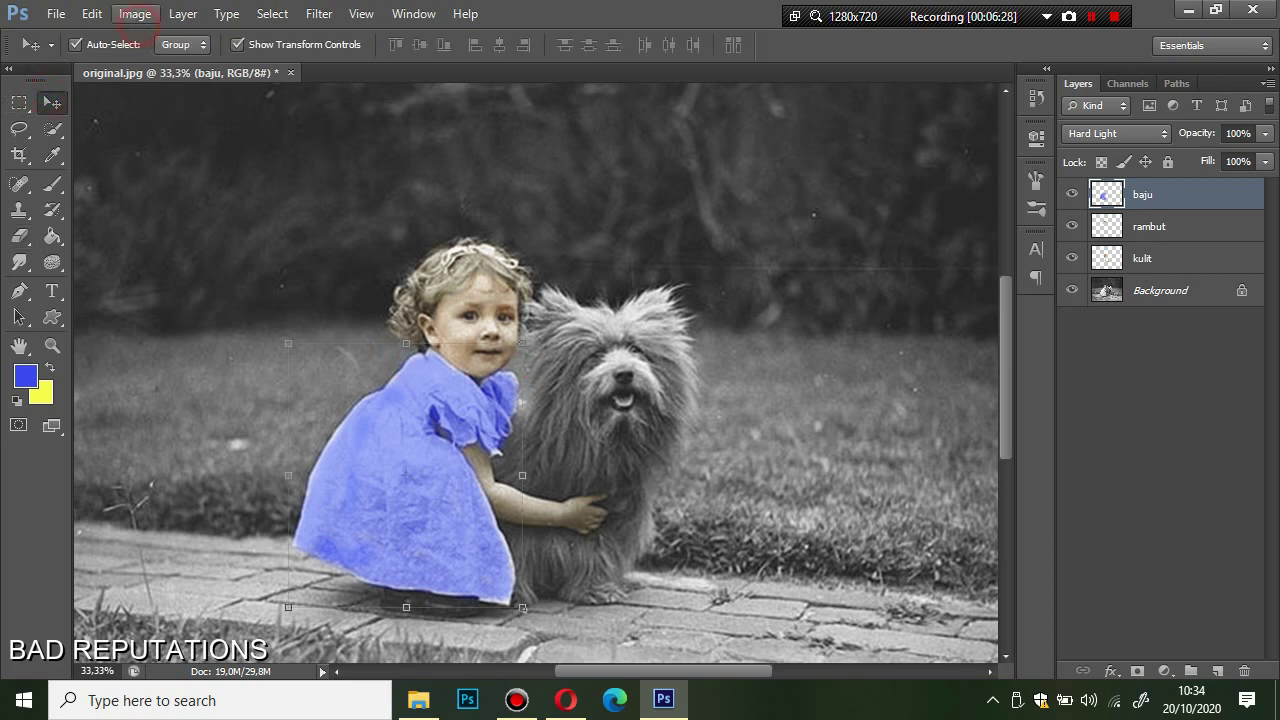
Step: Soften the dress blue with Hue/Saturation: Saturation -30, Lightness +8
click(135, 14)
click(378, 148)
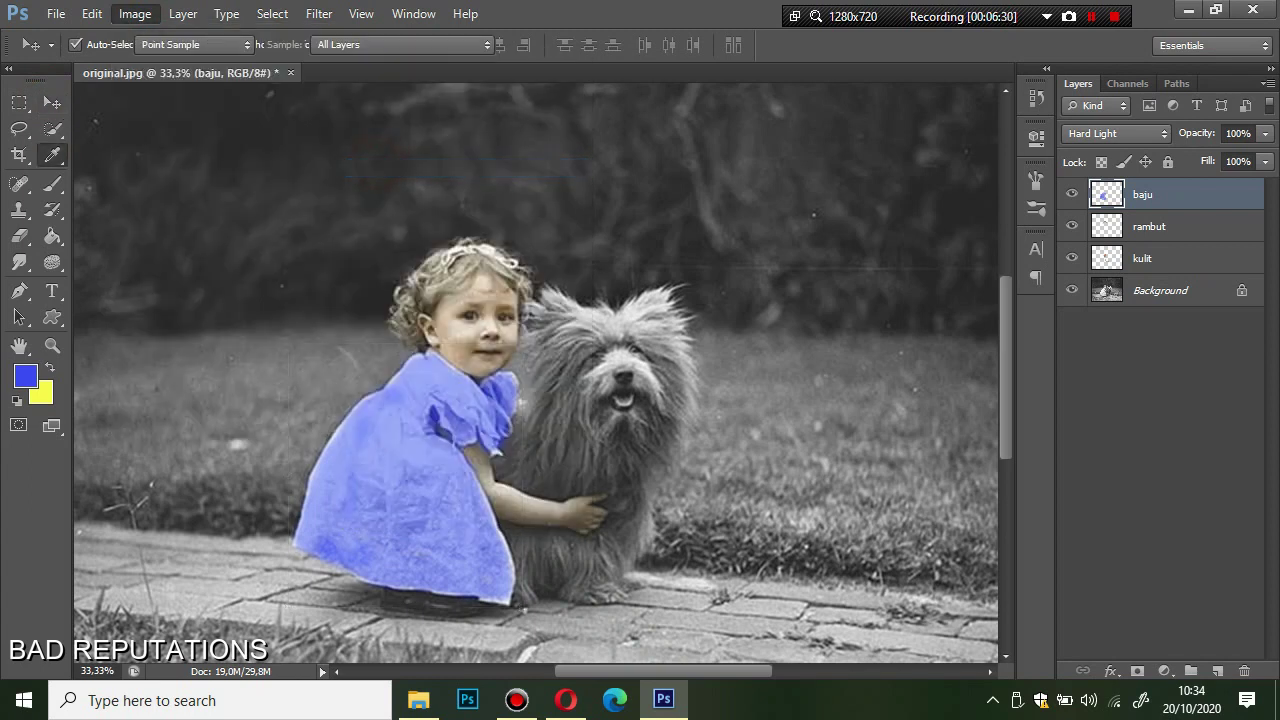
drag(810, 304, 780, 304)
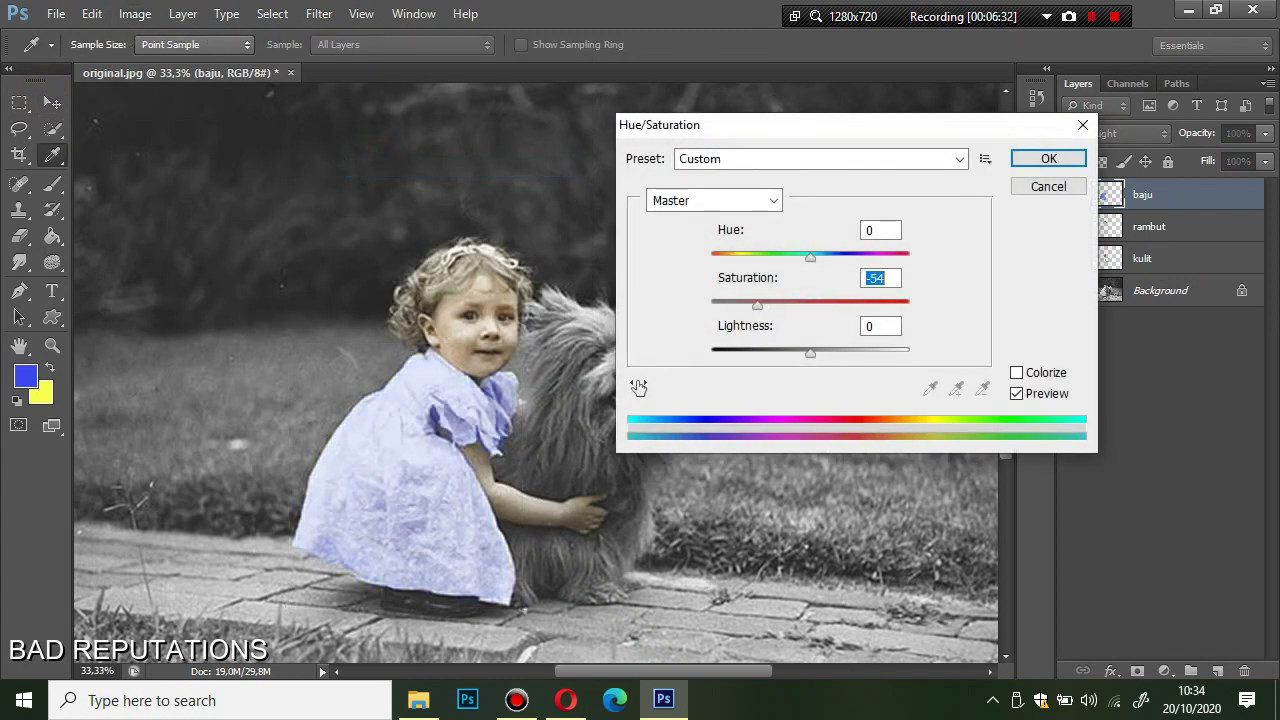
drag(810, 352, 848, 352)
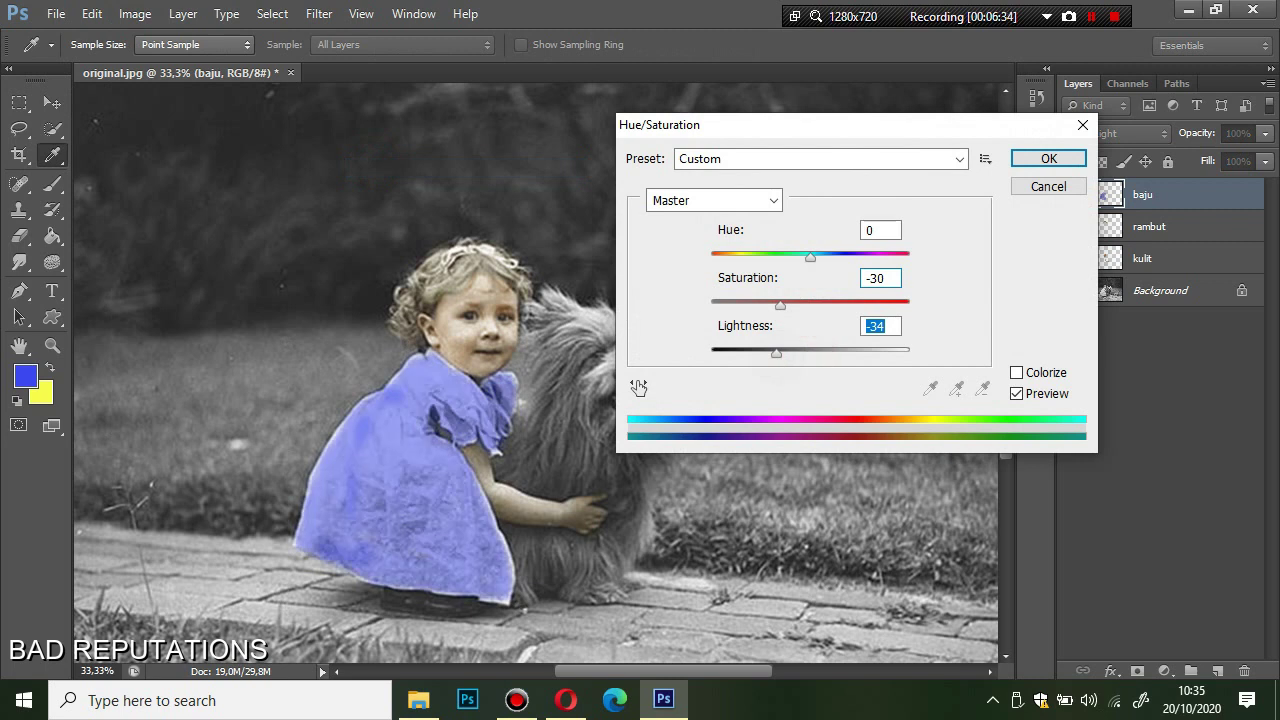
key(shift+Down)
key(shift+Down)
key(shift+Down)
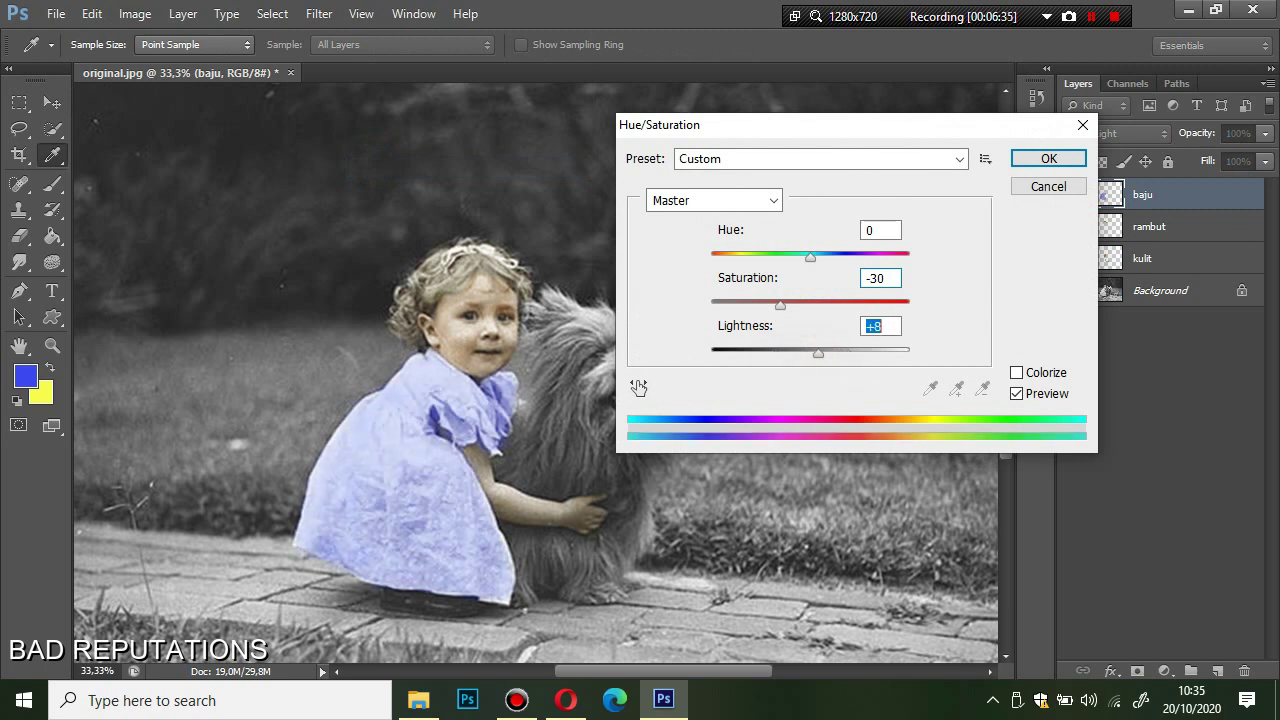
click(1049, 158)
key(v)
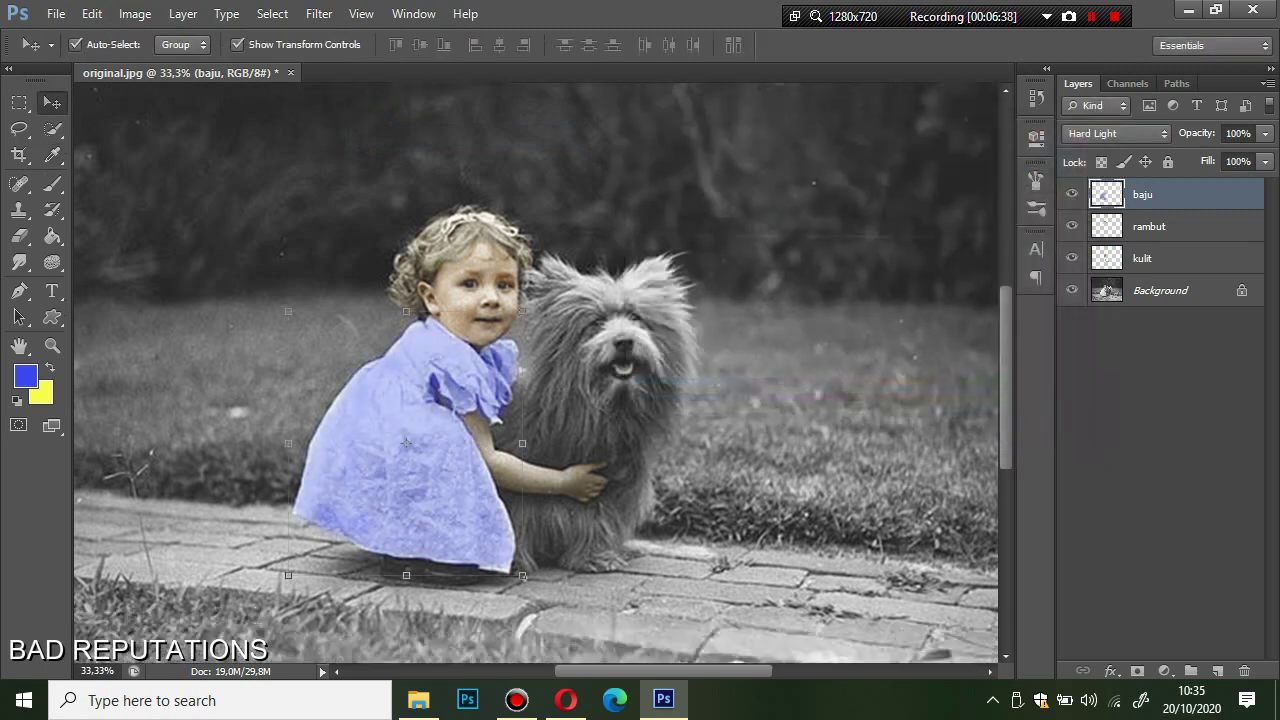
Step: Deselect the dress layer and scroll to review the tinted photo
click(951, 309)
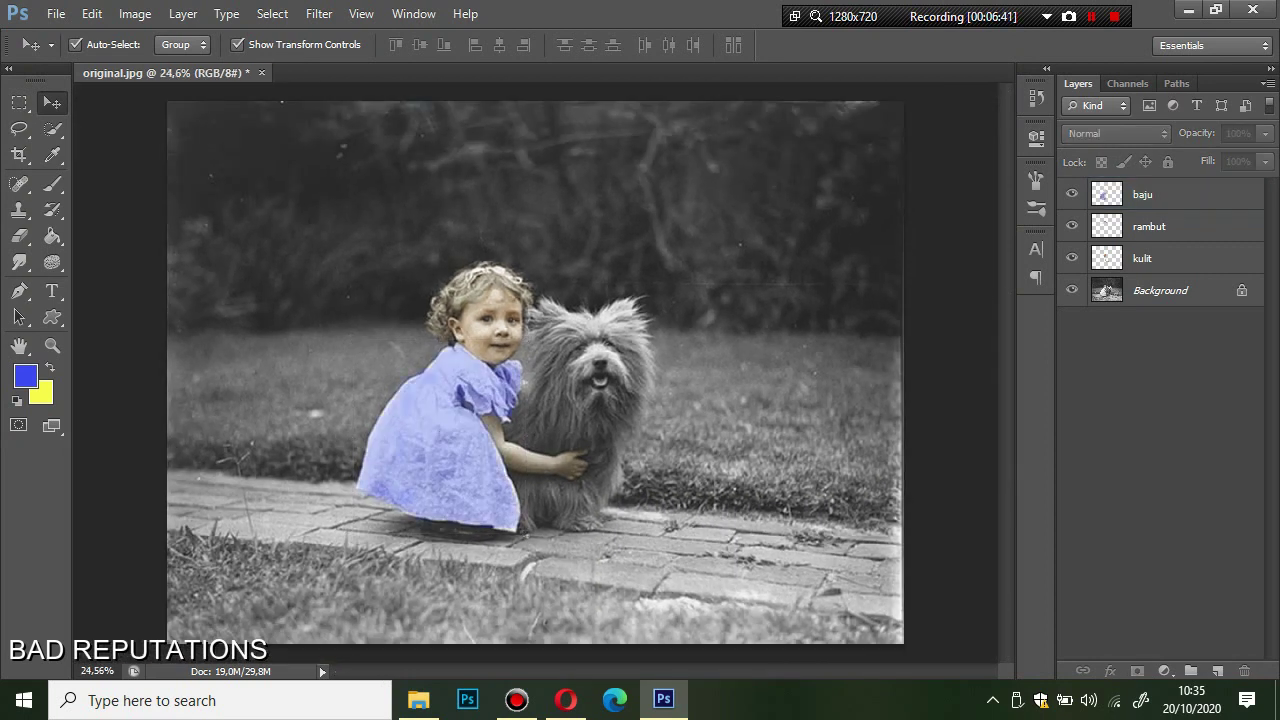
scroll(533, 367, up, 1)
scroll(535, 372, down, 1)
scroll(535, 372, down, 2)
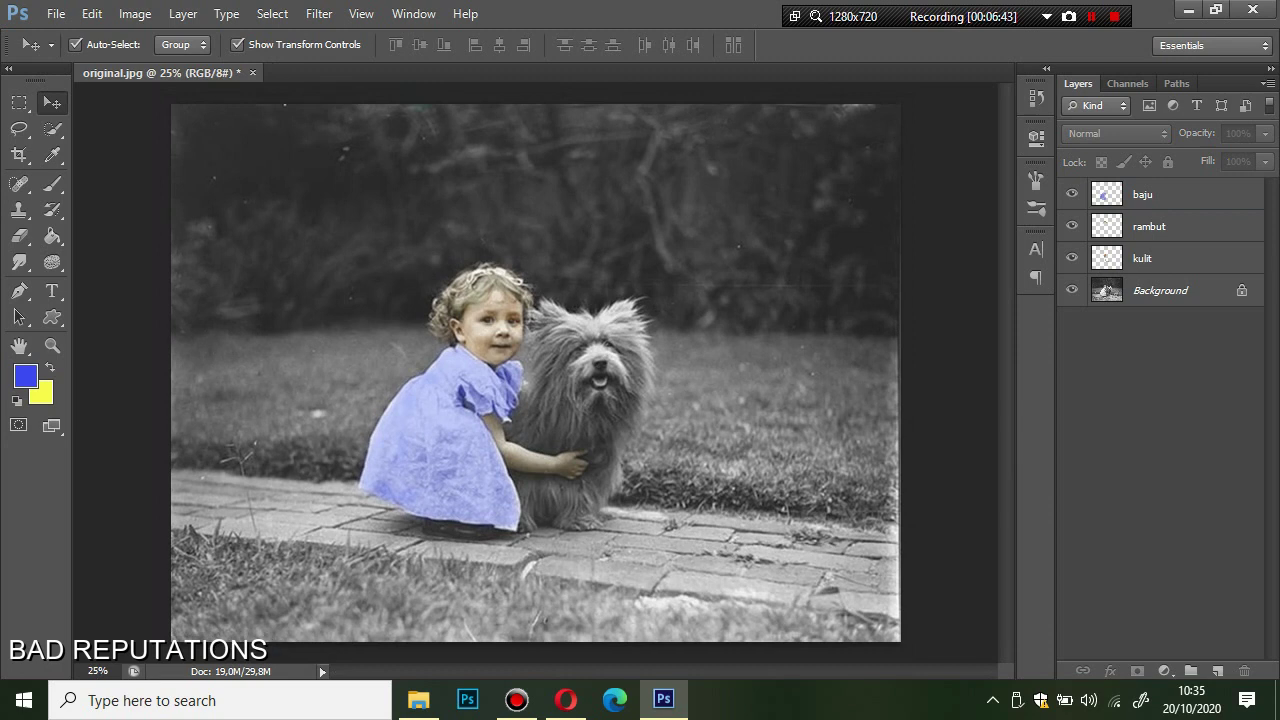
scroll(535, 372, down, 2)
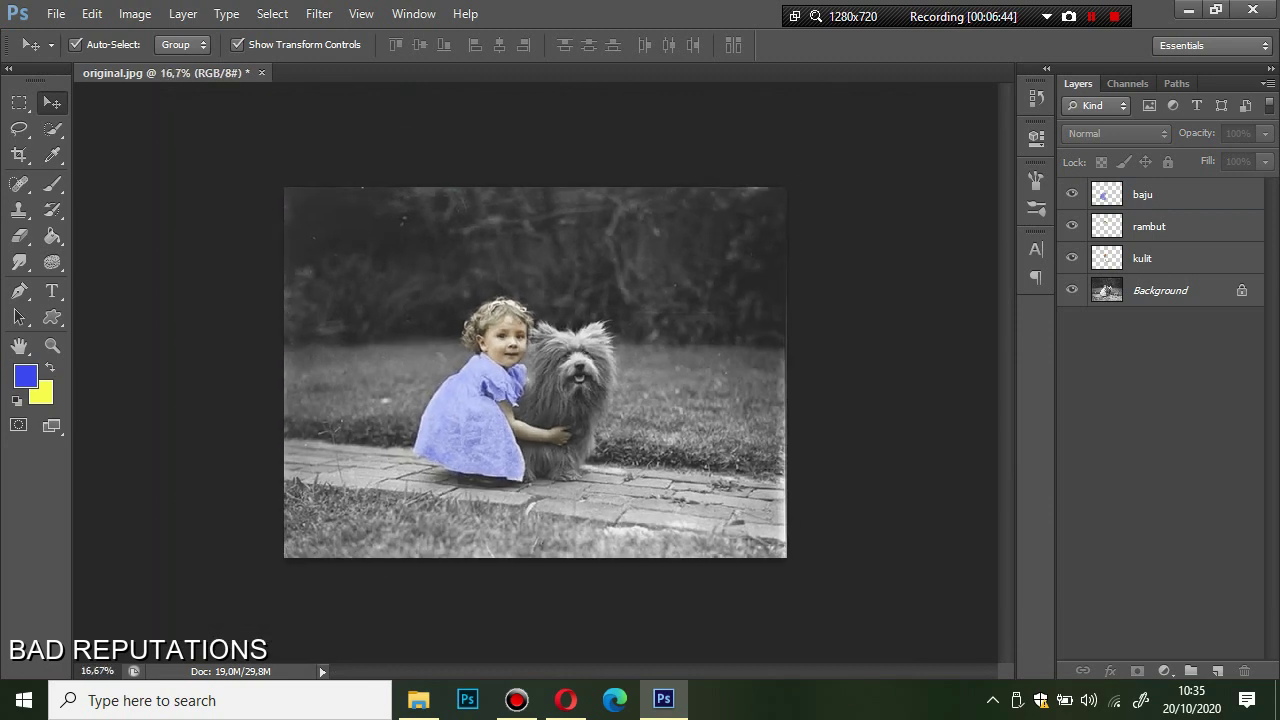
scroll(533, 370, up, 2)
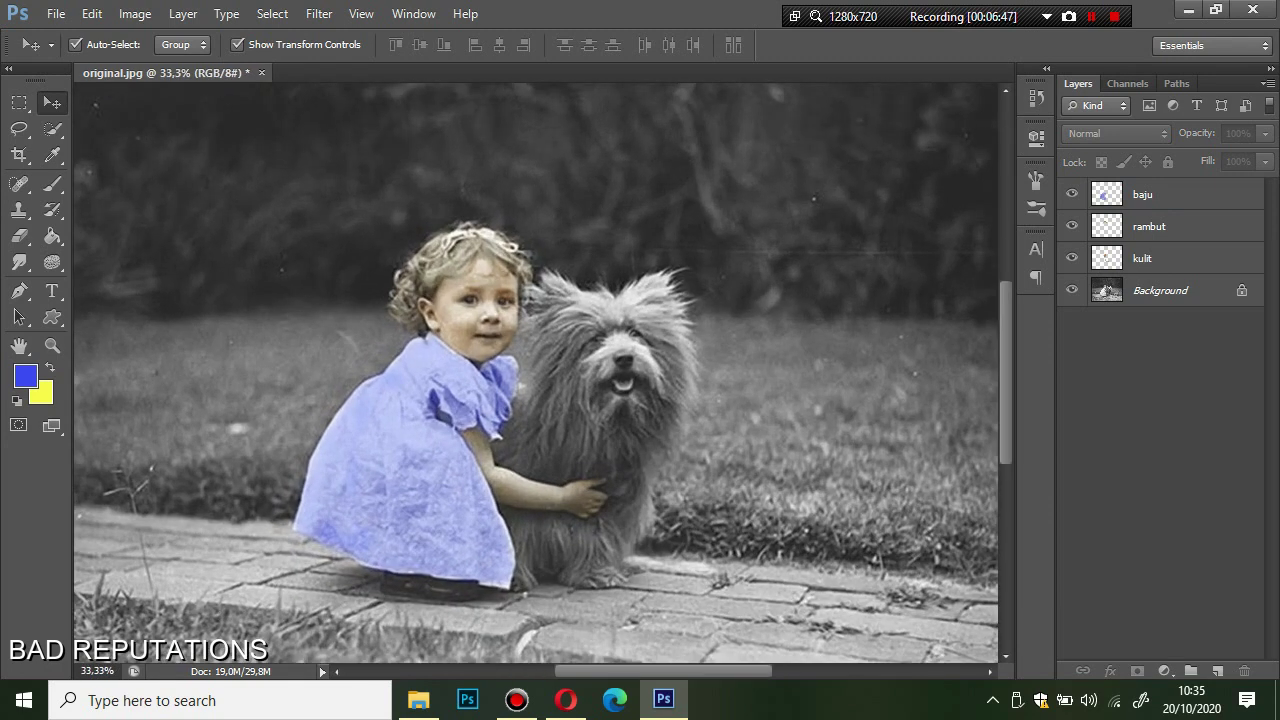
Step: Add a new layer named anjing for the dog
click(1217, 671)
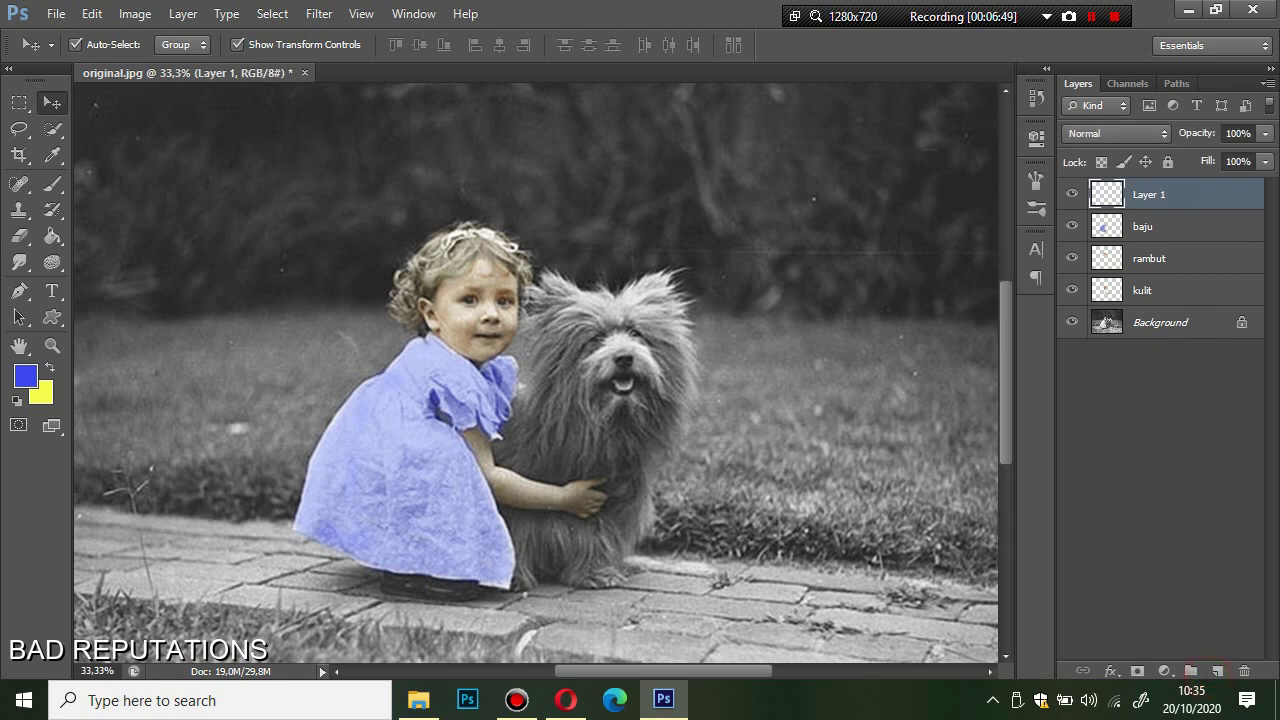
double_click(1165, 194)
text(anjing)
click(814, 284)
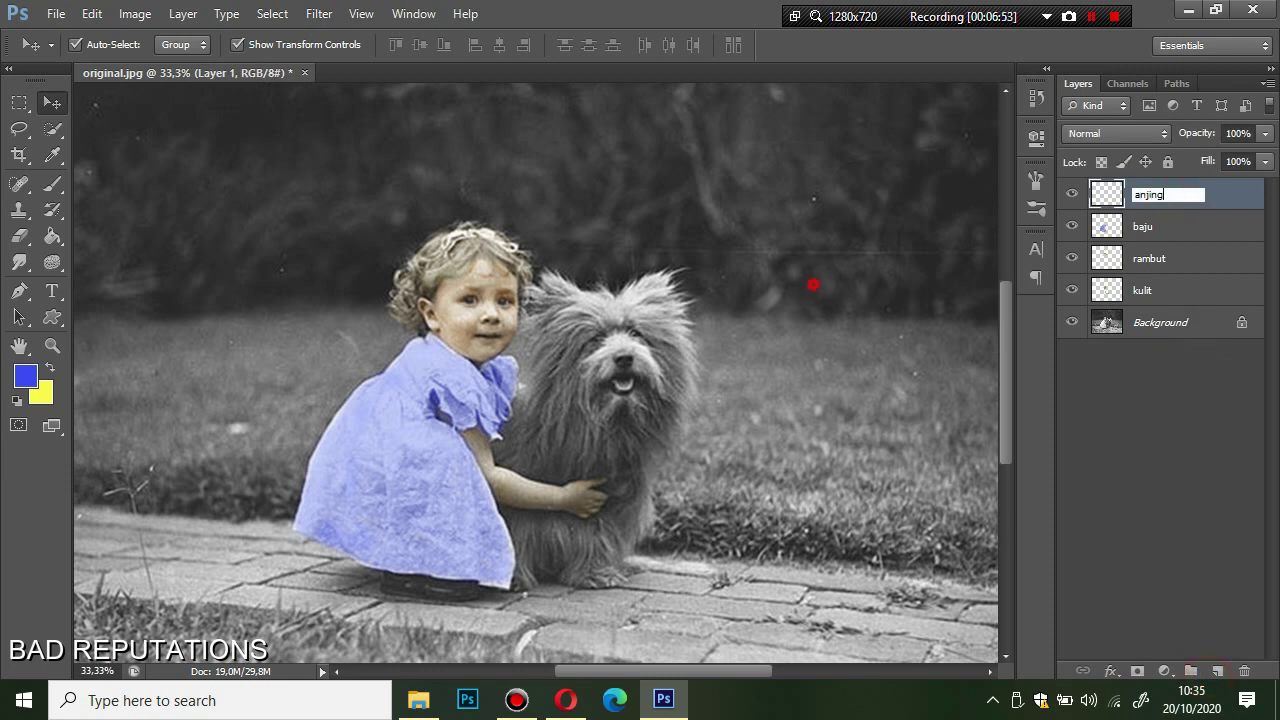
Step: Choose the Brush with dark brown 7d4c28 as the foreground colour
click(42, 184)
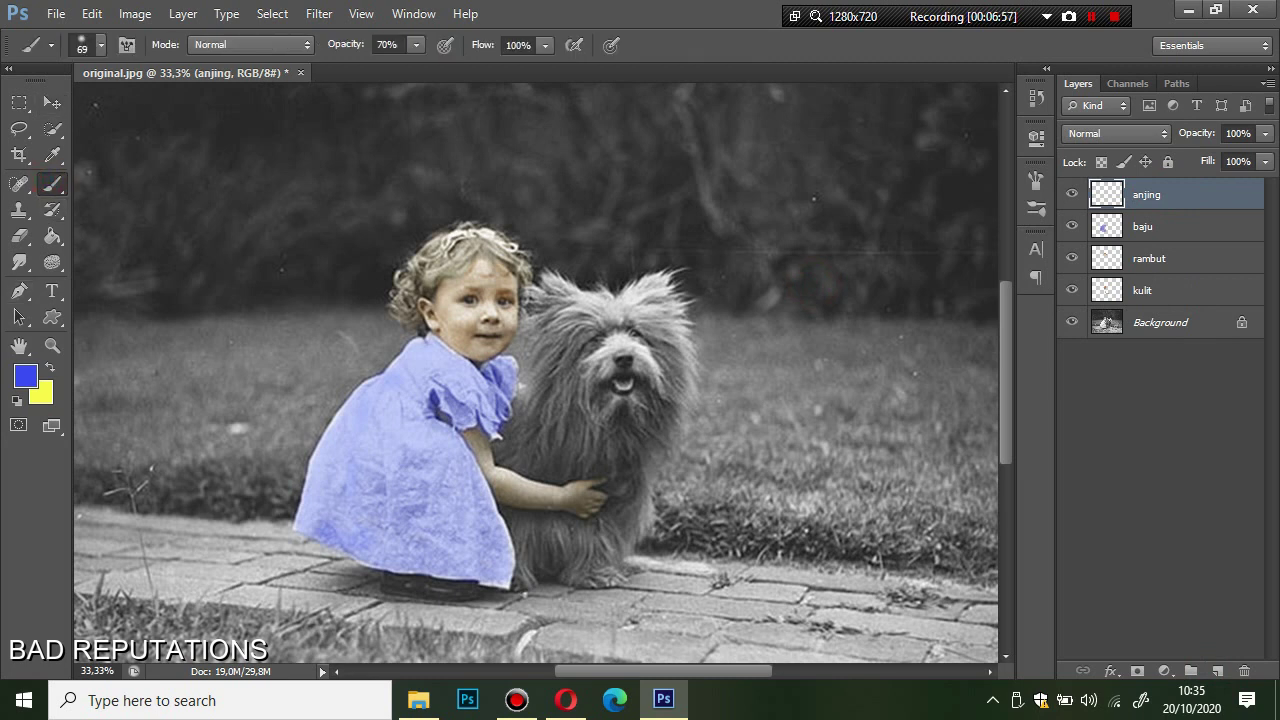
click(25, 375)
click(828, 492)
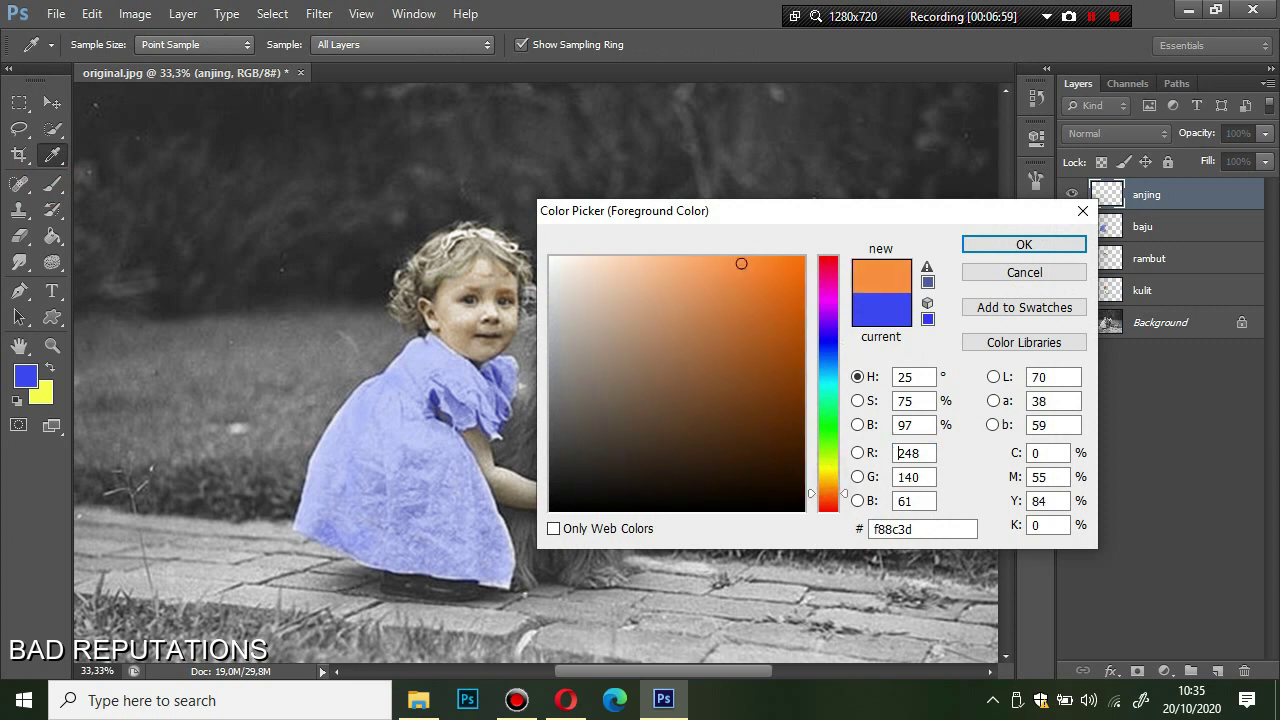
drag(726, 289, 722, 386)
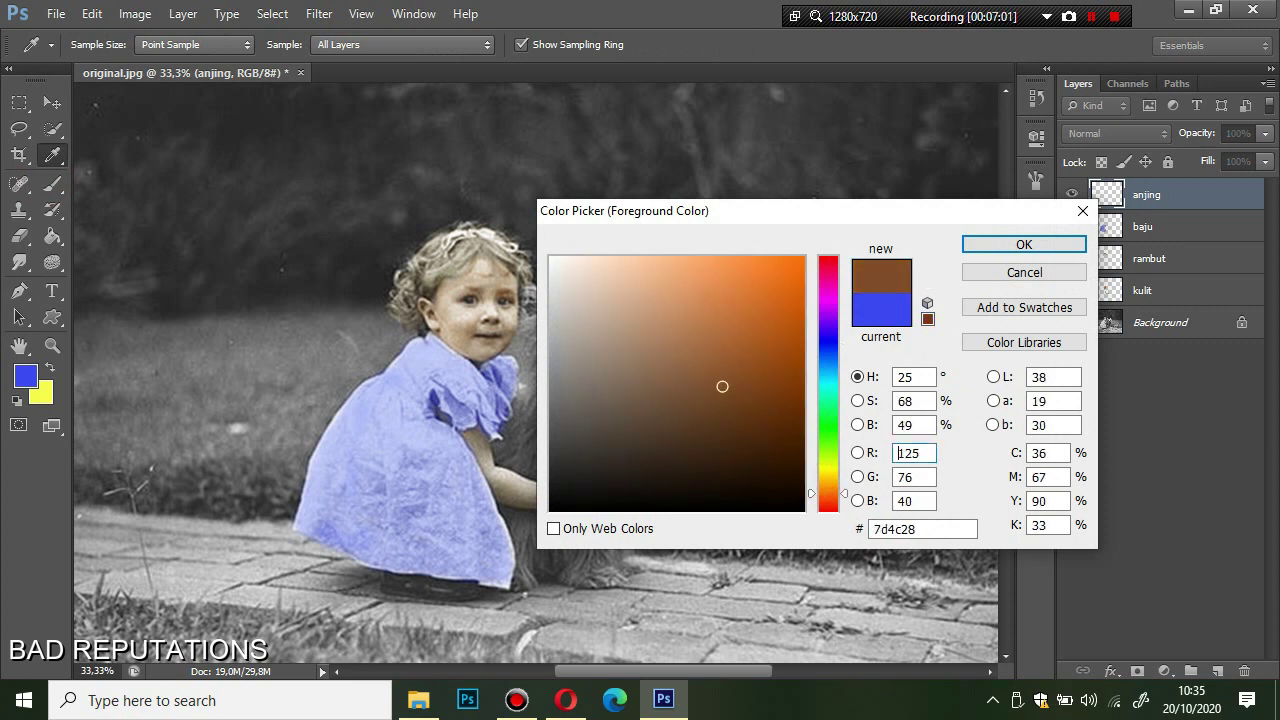
click(1002, 245)
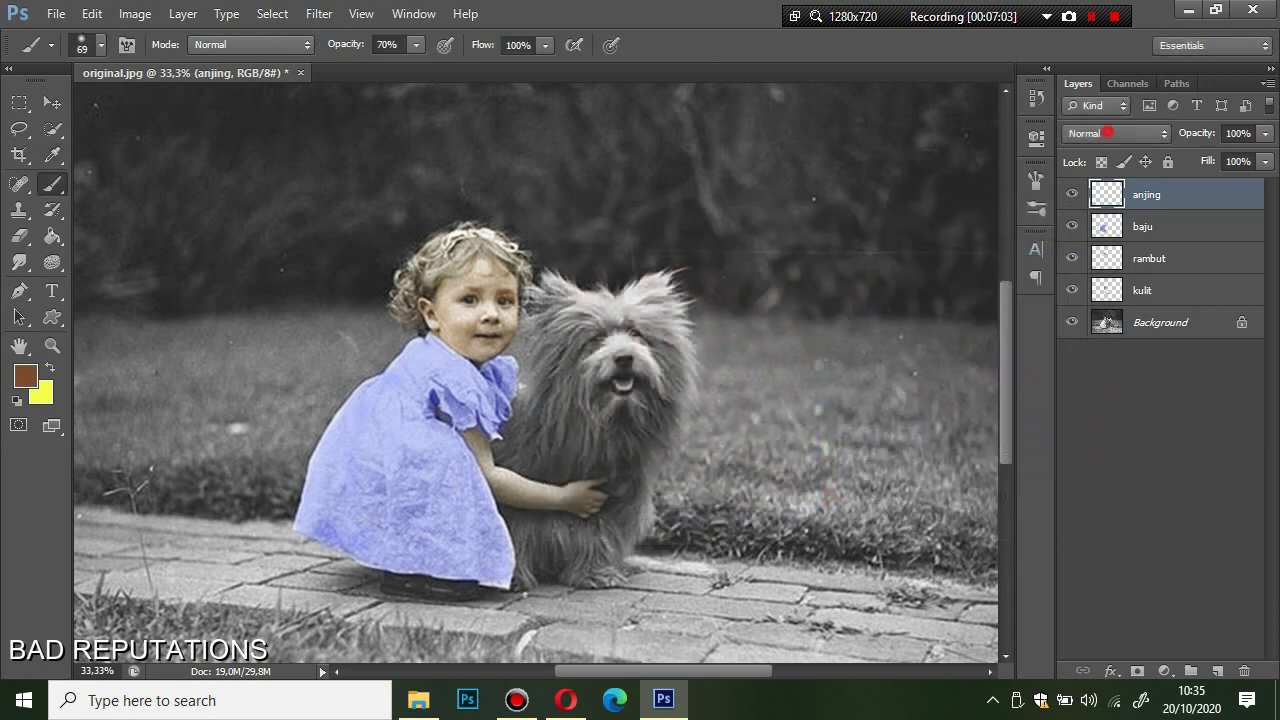
click(1110, 133)
Step: Set anjing to Soft Light and paint brown over the dog's head and chest
key(Down)
key(Return)
mouse_move(557, 333)
mouse_down()
mouse_move(506, 348)
mouse_move(579, 310)
mouse_move(537, 385)
mouse_move(525, 376)
mouse_move(527, 413)
mouse_move(504, 452)
mouse_move(556, 474)
mouse_move(568, 450)
mouse_up()
mouse_move(510, 395)
mouse_down()
mouse_move(580, 418)
mouse_move(602, 362)
mouse_move(660, 374)
mouse_move(636, 323)
mouse_up()
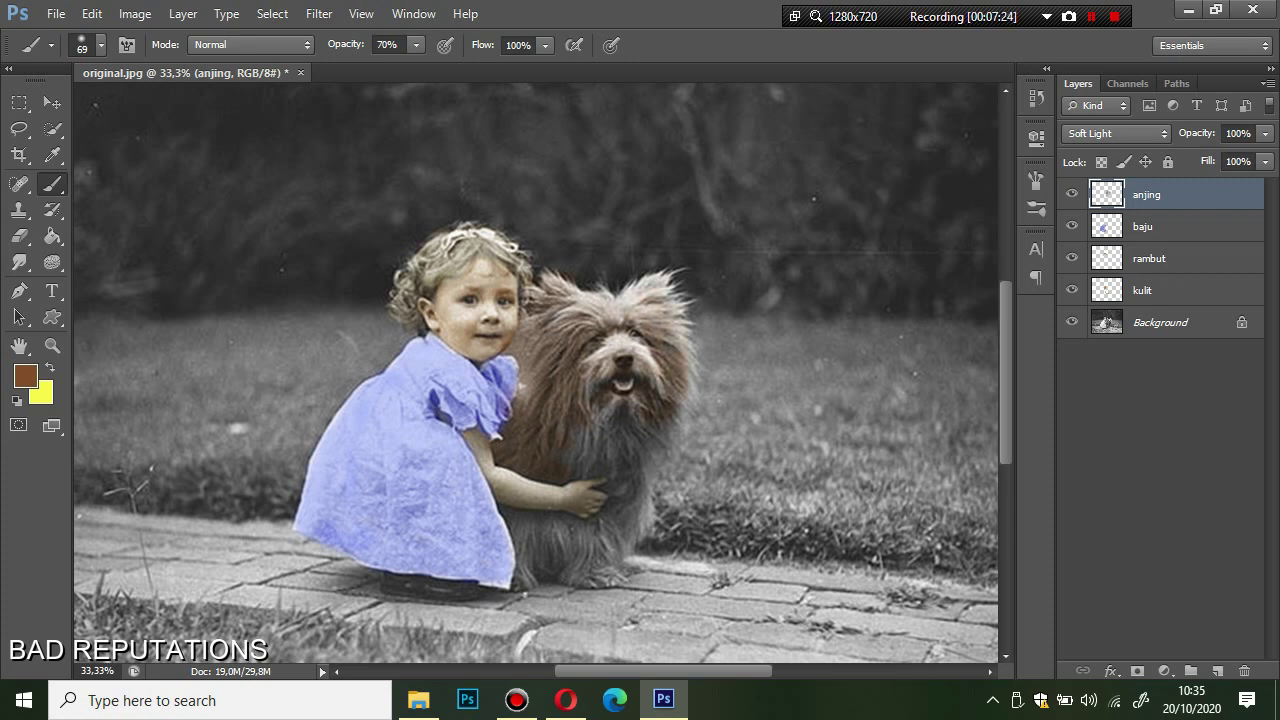
scroll(598, 376, down, 2)
Step: Enlarge the brush to 85 px and brown the dog's chest and paw
right_click(598, 376)
drag(690, 423, 705, 423)
key(Return)
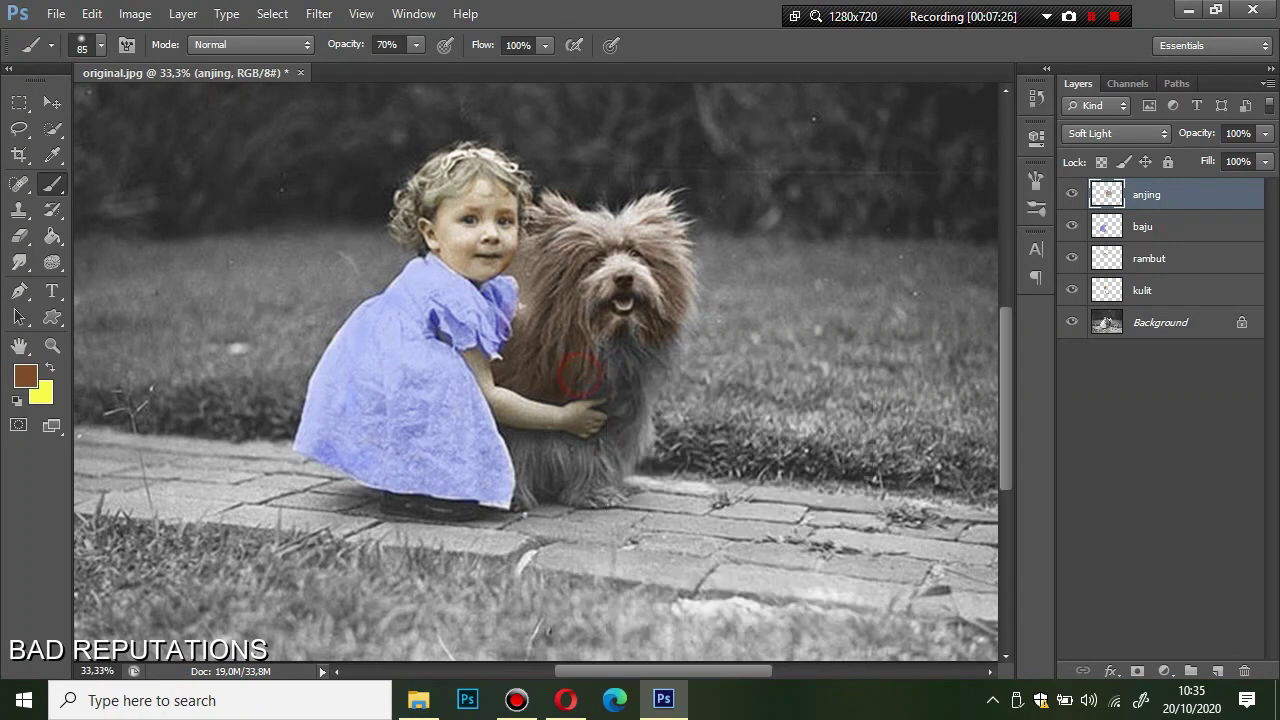
click(608, 356)
mouse_move(640, 365)
mouse_down()
mouse_move(660, 348)
mouse_move(660, 375)
mouse_move(587, 391)
mouse_move(630, 443)
mouse_move(516, 450)
mouse_move(558, 440)
mouse_move(528, 488)
mouse_move(546, 472)
mouse_move(604, 474)
mouse_move(610, 490)
mouse_move(627, 466)
mouse_up()
click(628, 492)
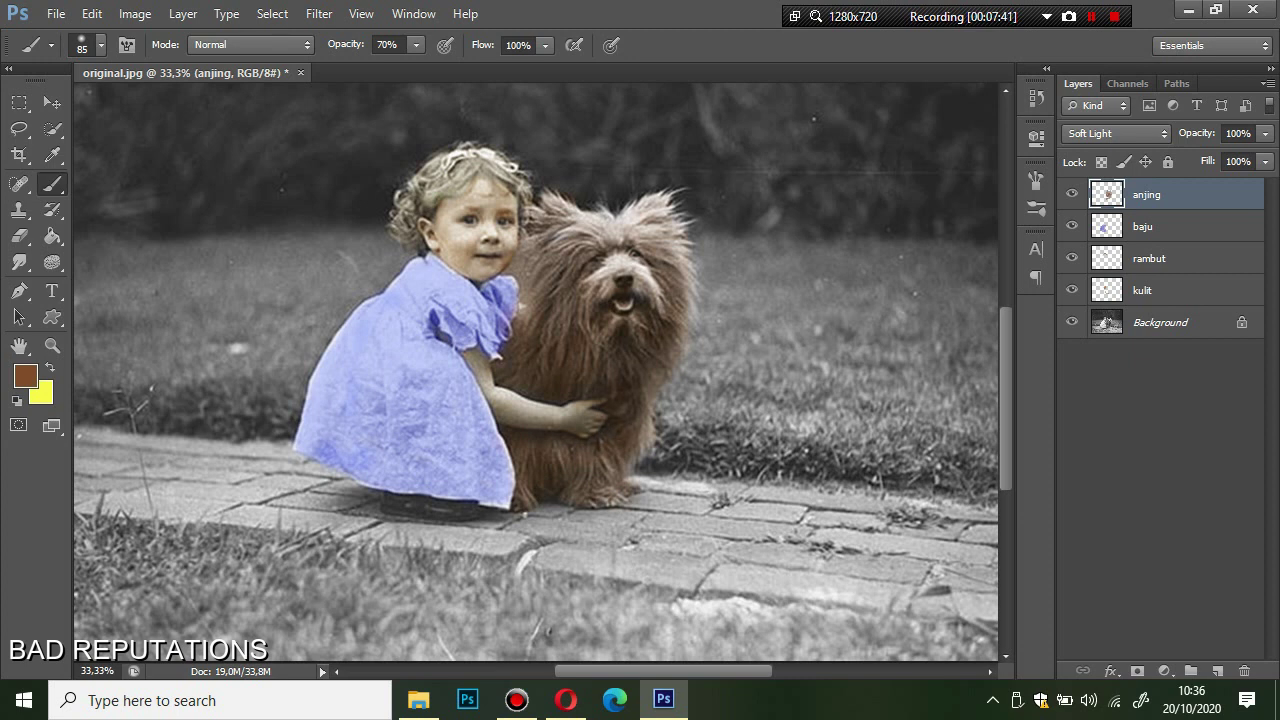
Step: Tint the dog's fur by the sleeve, muzzle, forehead and chest brown, then zoom out
scroll(515, 378, up, 2)
drag(515, 378, 516, 340)
drag(617, 311, 645, 325)
click(649, 282)
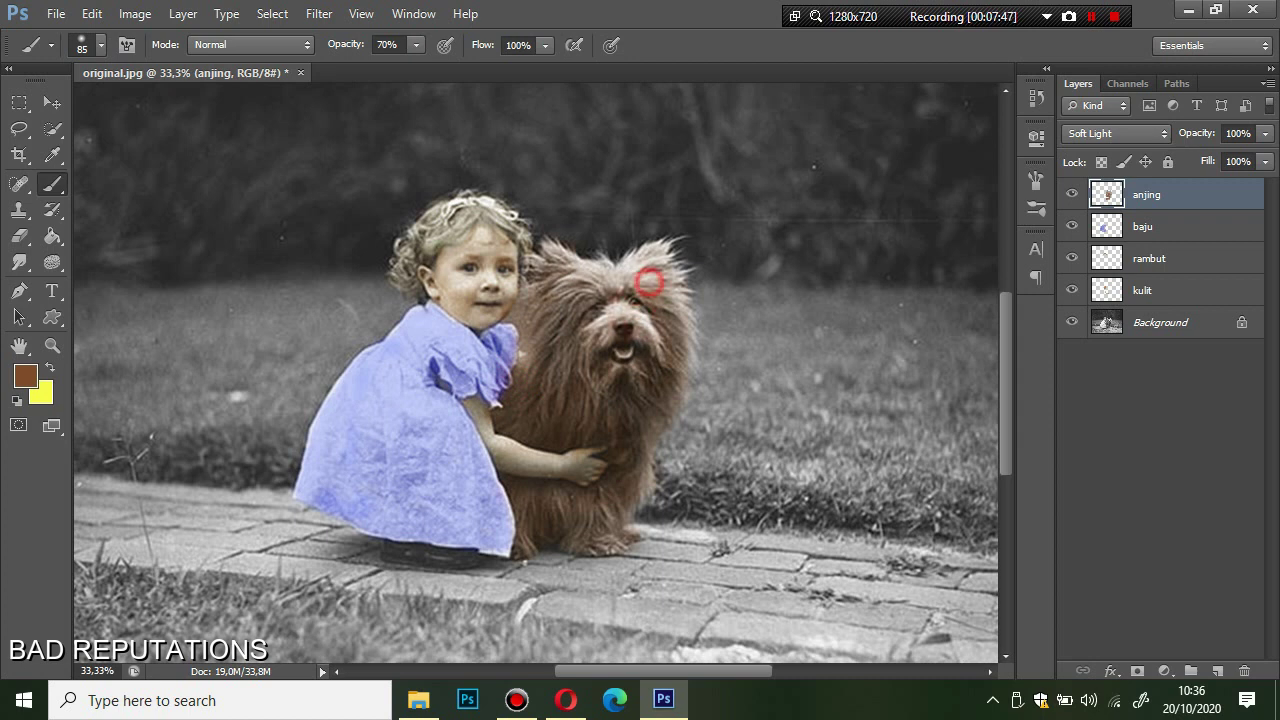
scroll(536, 370, up, 2)
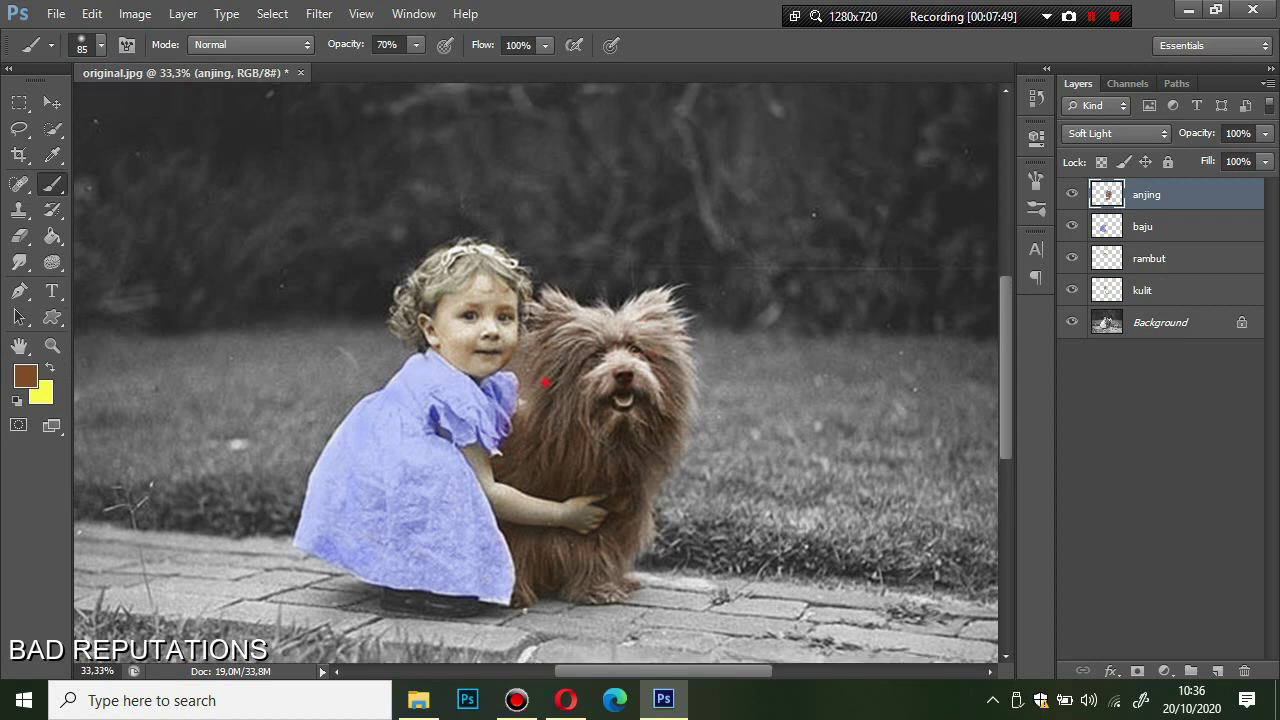
click(562, 461)
key(ctrl+minus)
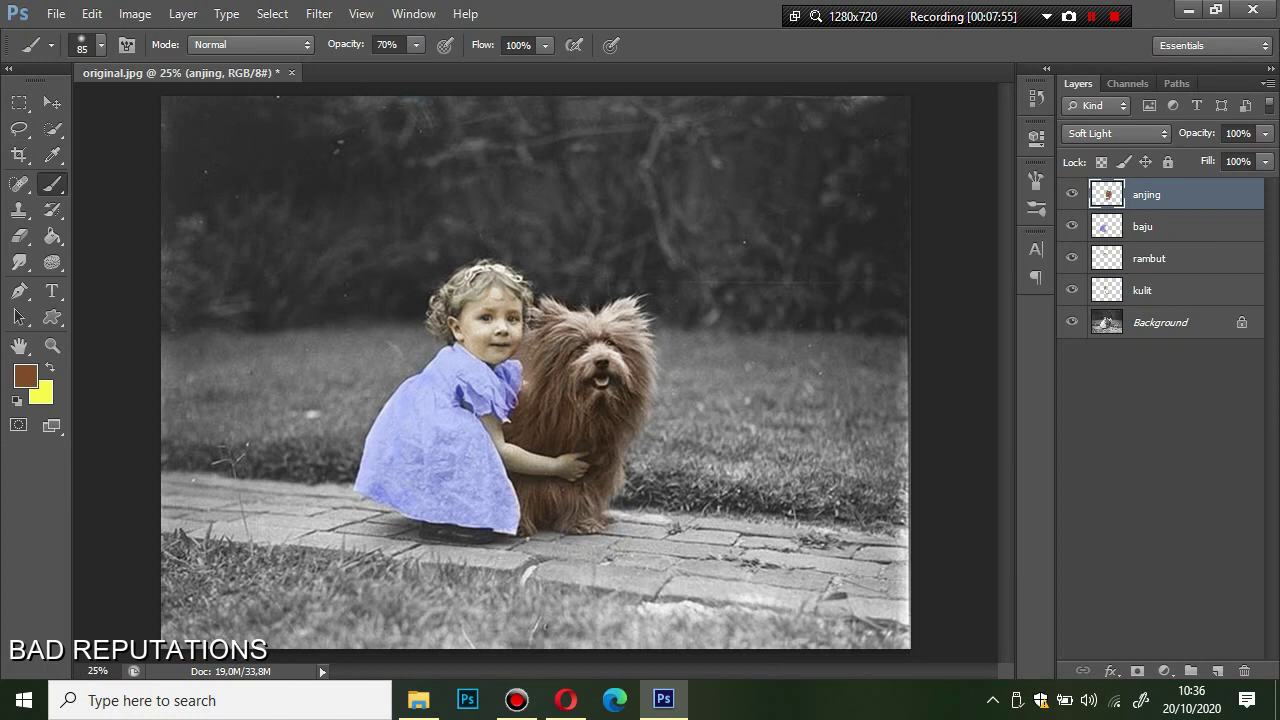
key(ctrl+minus)
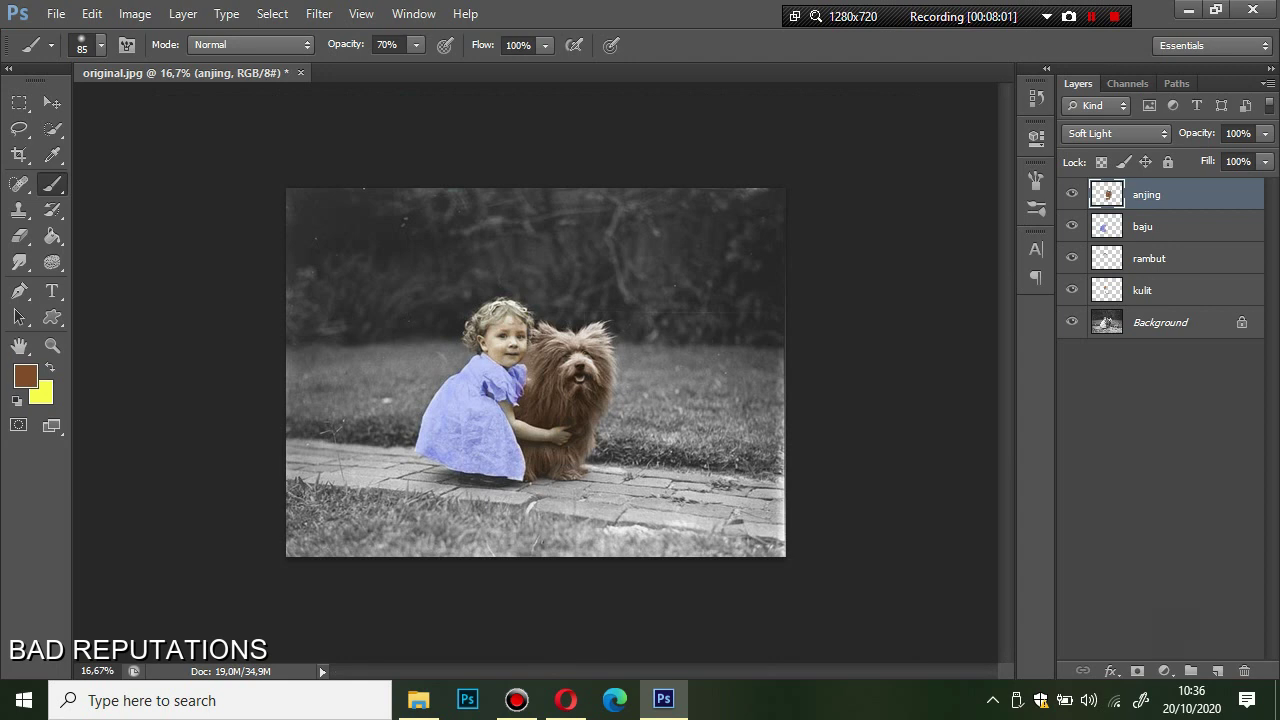
Step: Add a new layer named bata with Soft Light blending
click(1218, 671)
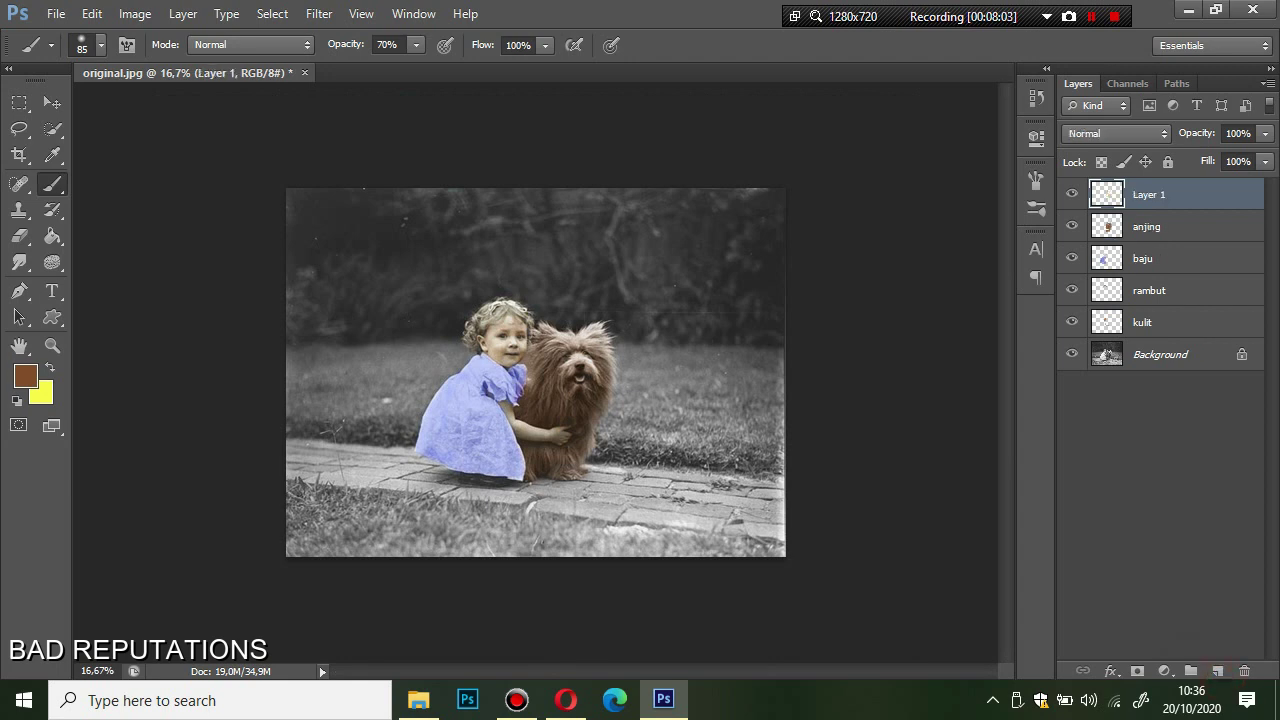
double_click(1149, 194)
text(bata)
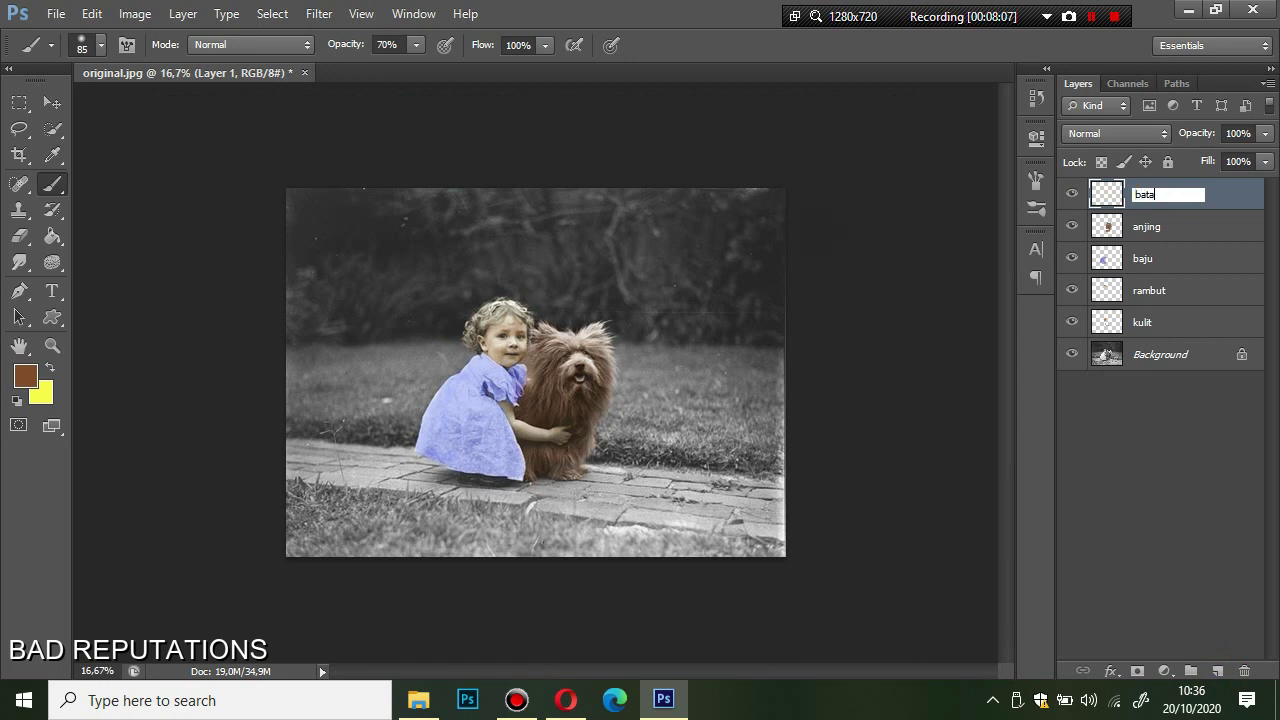
key(Return)
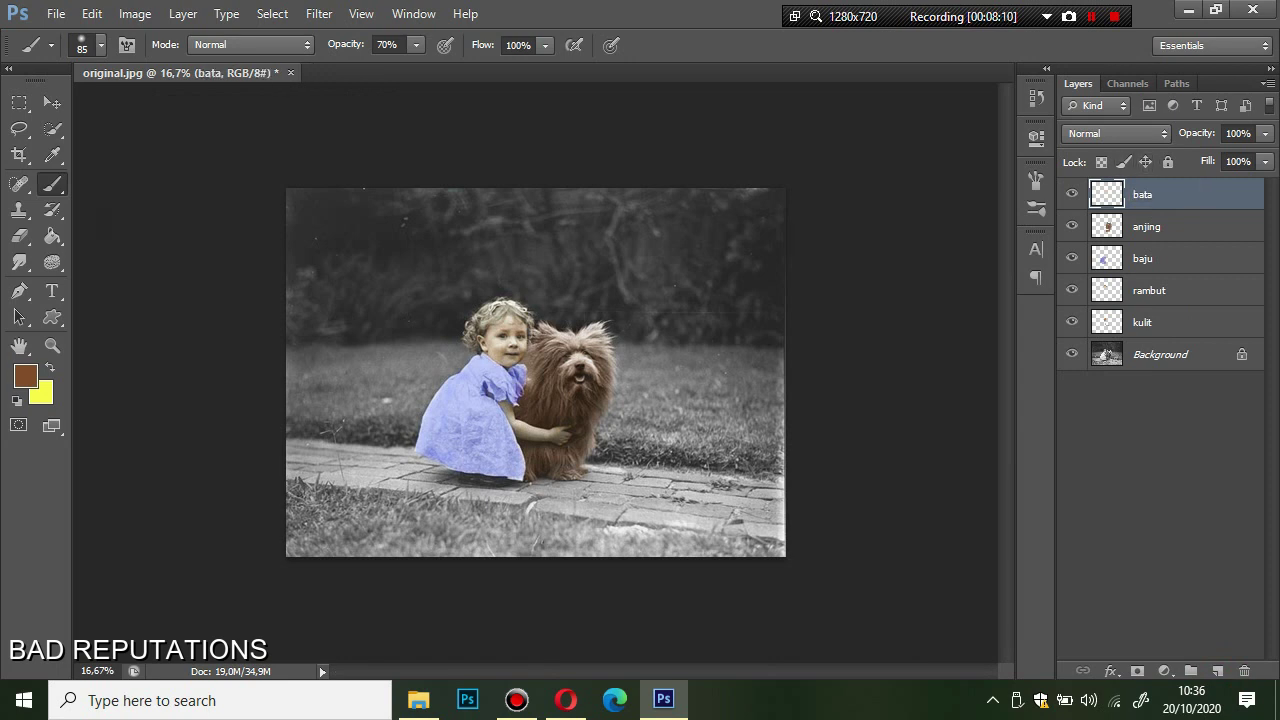
click(1135, 134)
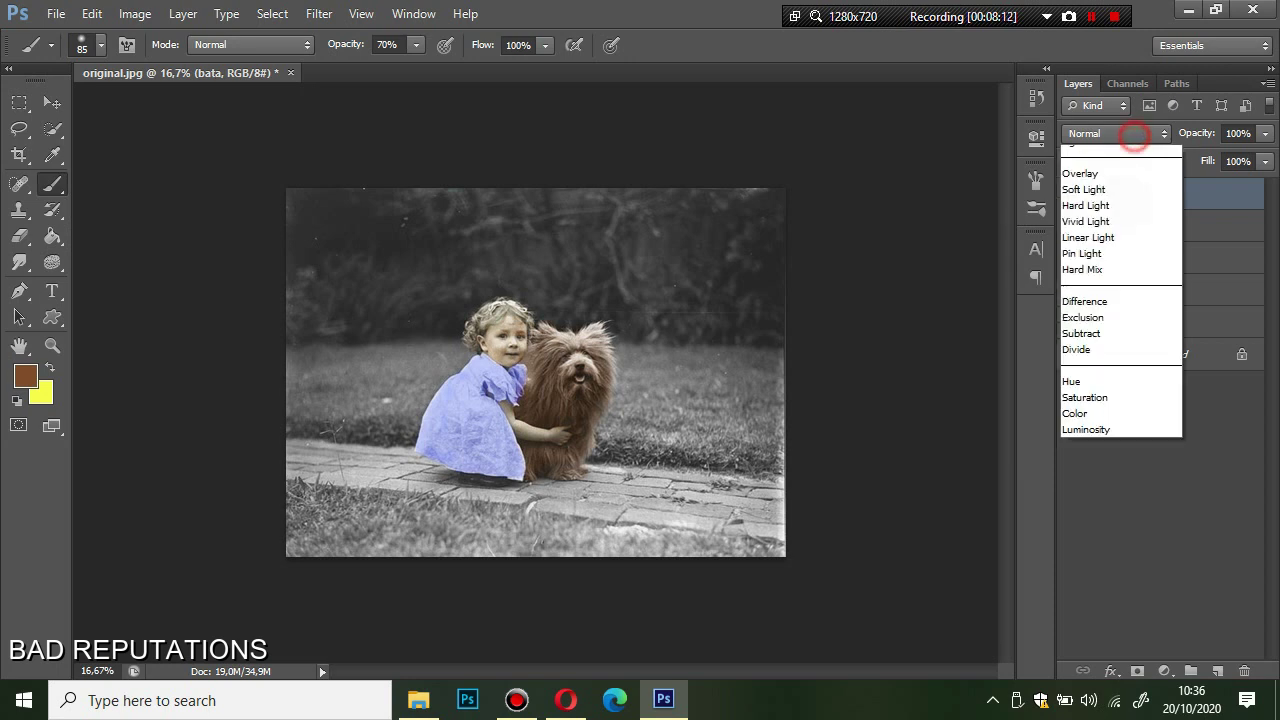
click(1110, 412)
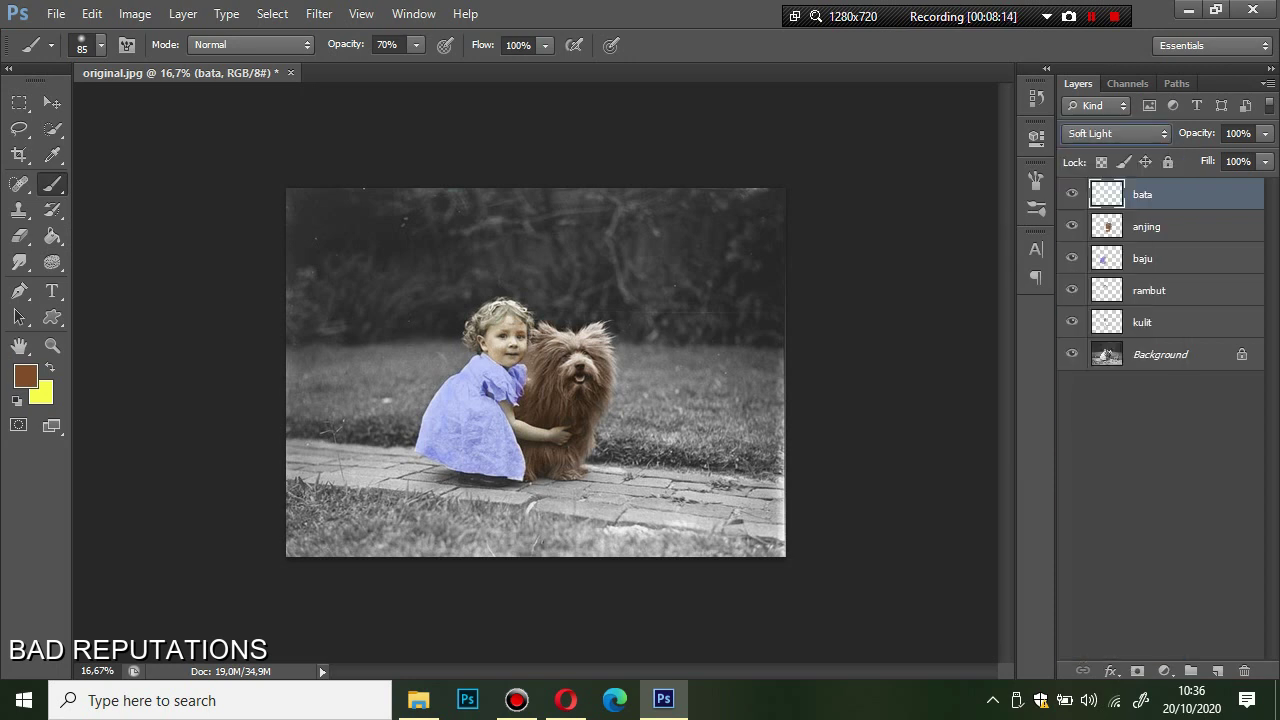
Step: Pick brick orange ea5032 as the foreground painting colour
click(25, 376)
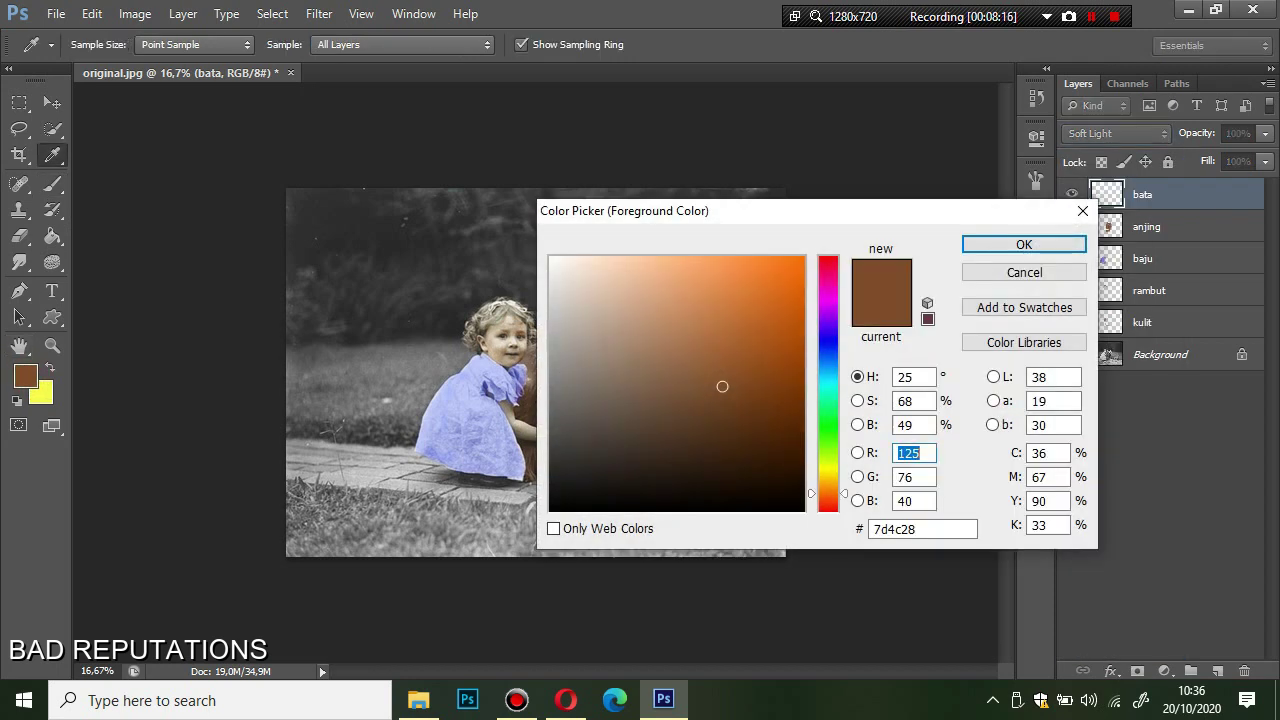
drag(828, 290, 828, 257)
drag(643, 312, 662, 297)
click(1024, 244)
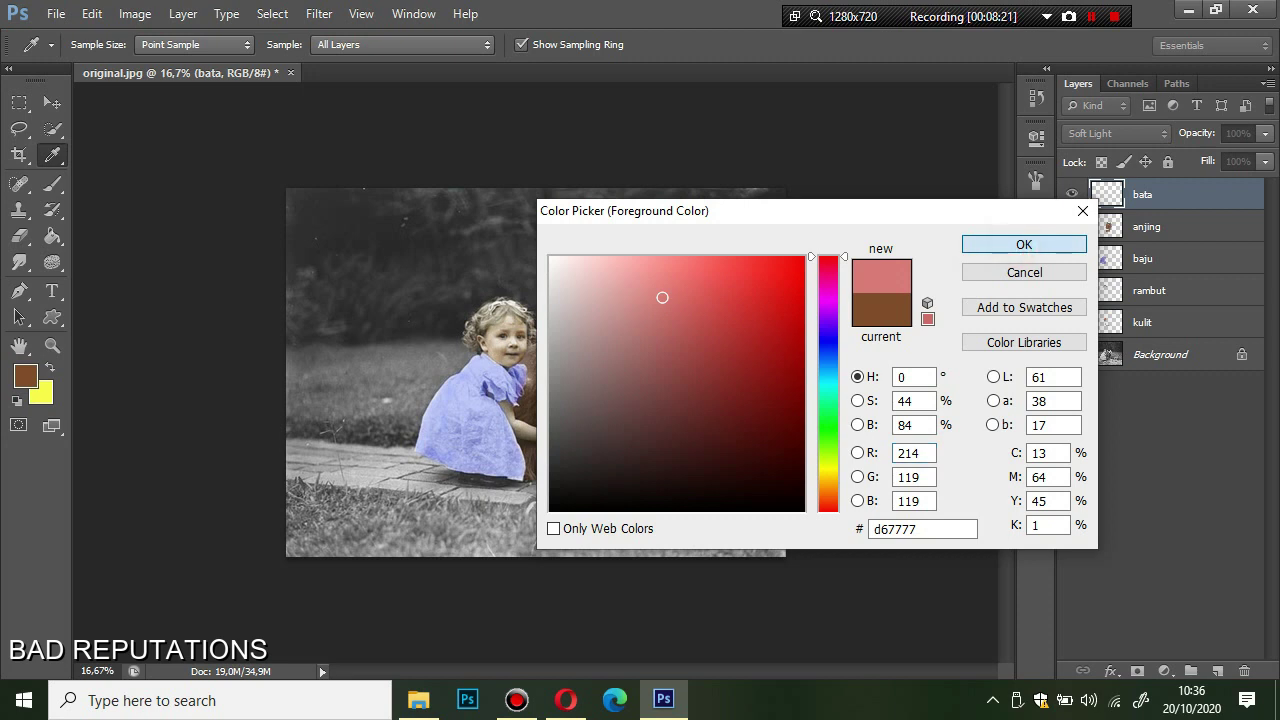
drag(828, 286, 828, 487)
mouse_move(697, 289)
mouse_down()
mouse_move(763, 350)
mouse_move(689, 350)
mouse_move(700, 368)
mouse_move(753, 318)
mouse_up()
drag(828, 487, 828, 504)
drag(753, 318, 750, 277)
click(1035, 242)
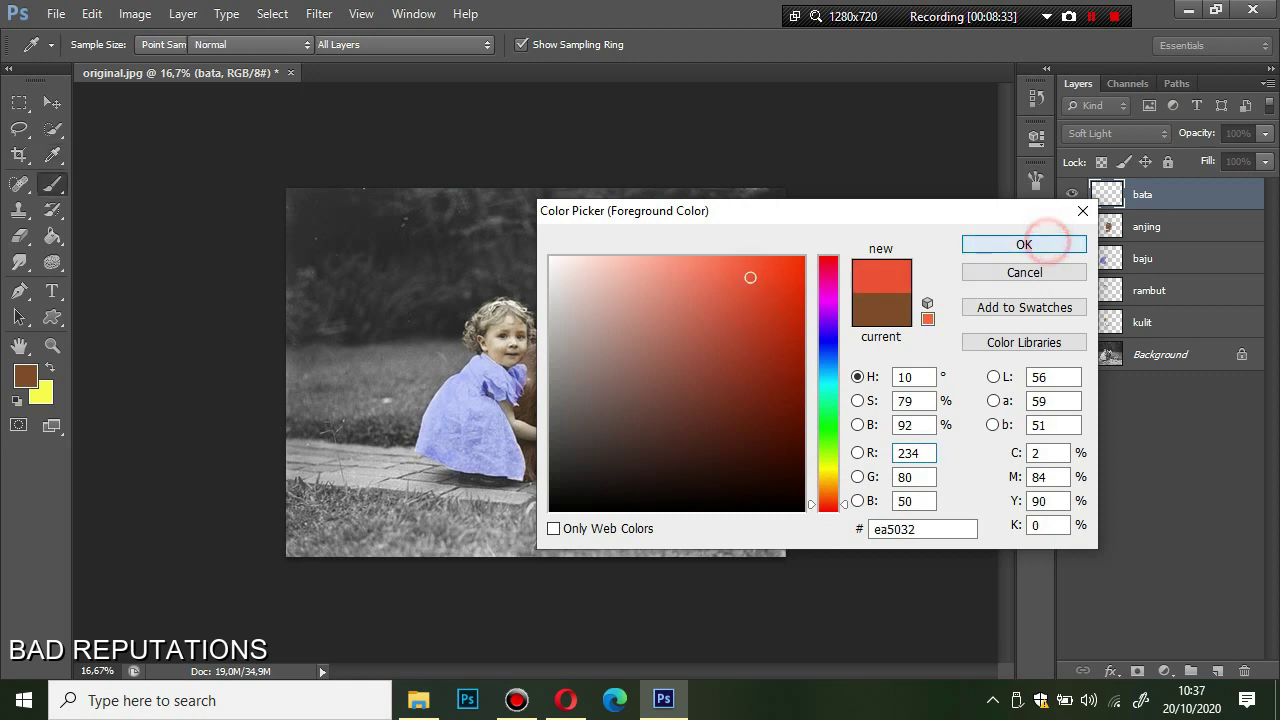
right_click(348, 456)
Step: Enlarge the brush to 129 px and paint the brick path red on bata
drag(457, 463, 486, 463)
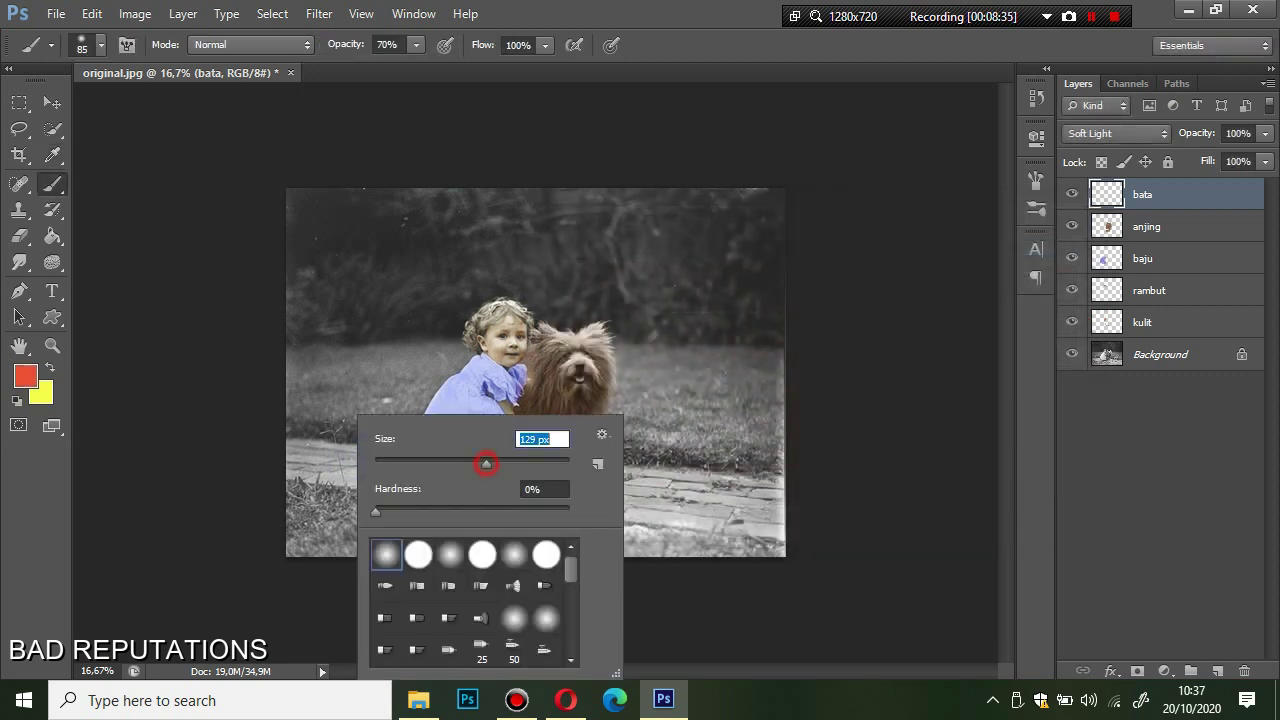
drag(326, 452, 292, 452)
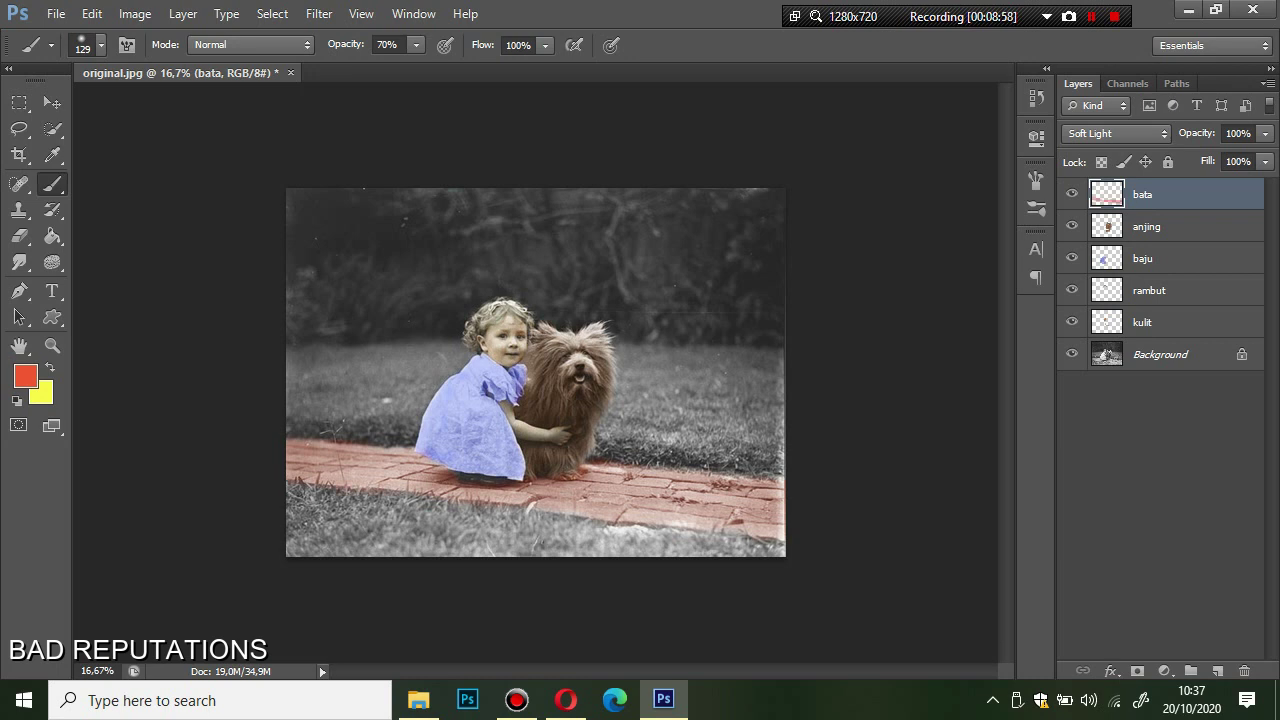
click(19, 236)
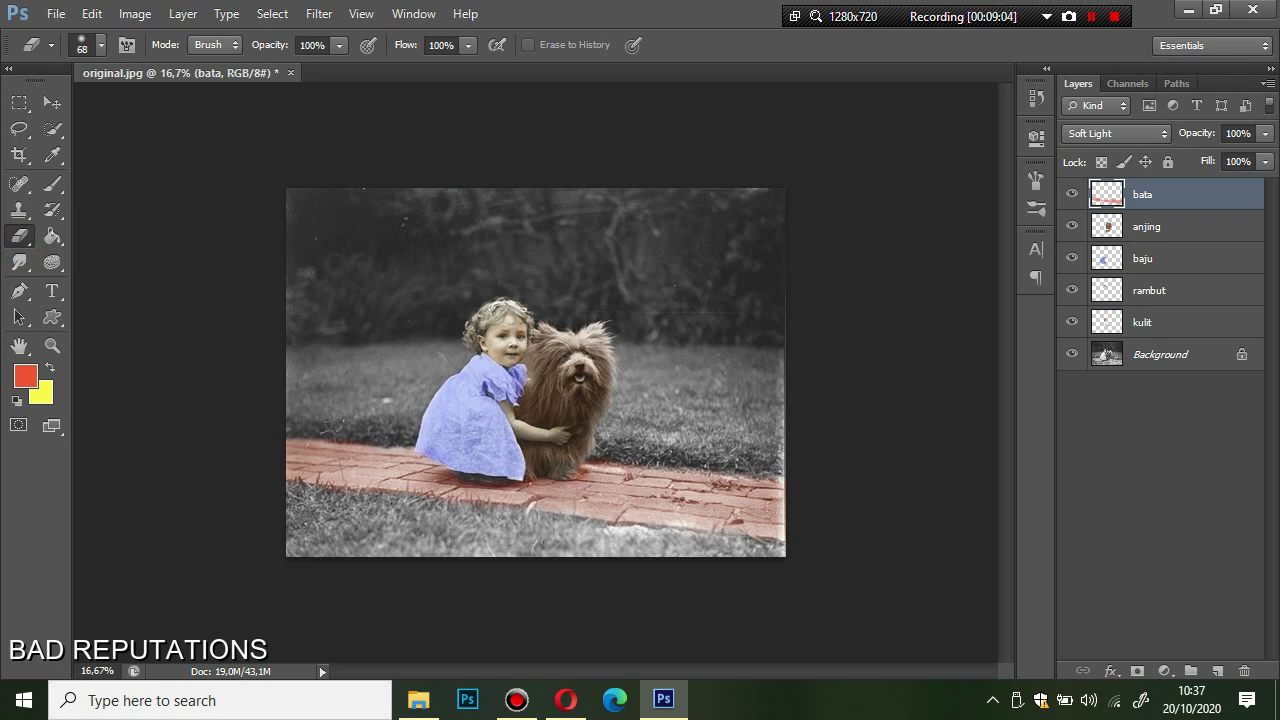
Step: Zoom to 33.3% and erase the red spill around the bricks, then select anjing
right_click(536, 433)
click(917, 300)
key(ctrl+plus)
key(ctrl+plus)
key(ctrl+plus)
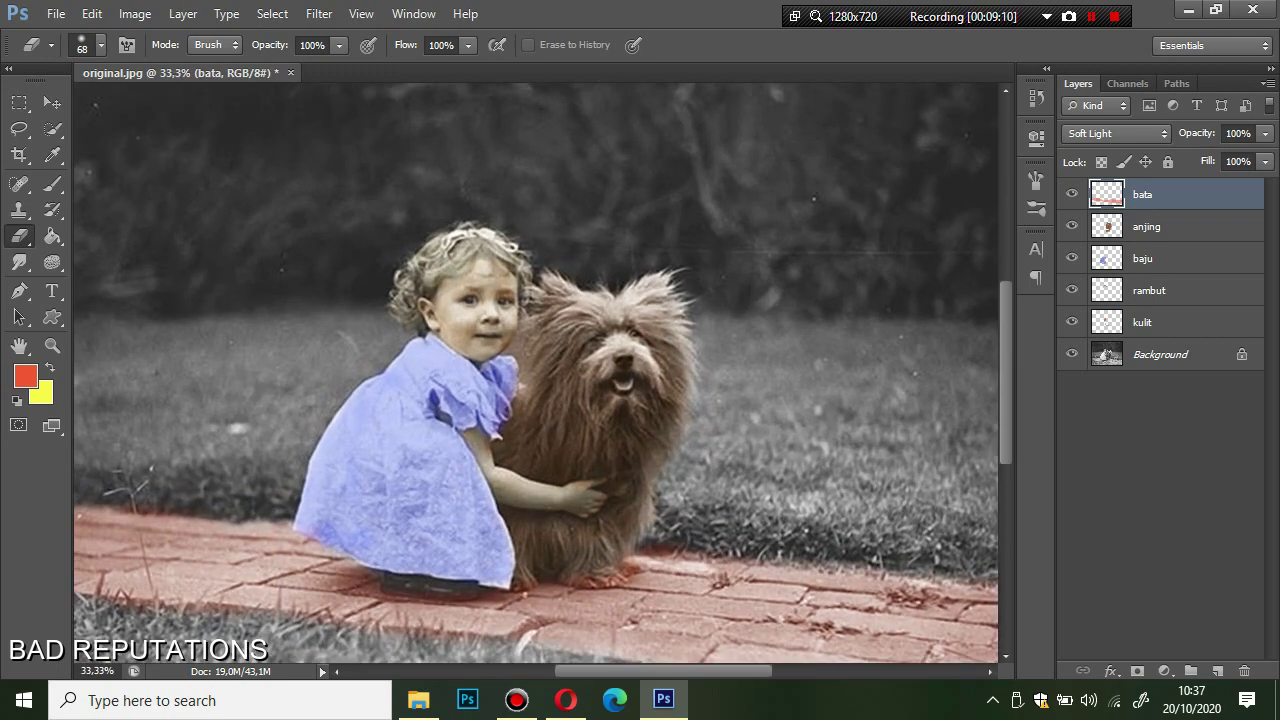
key(ctrl+z)
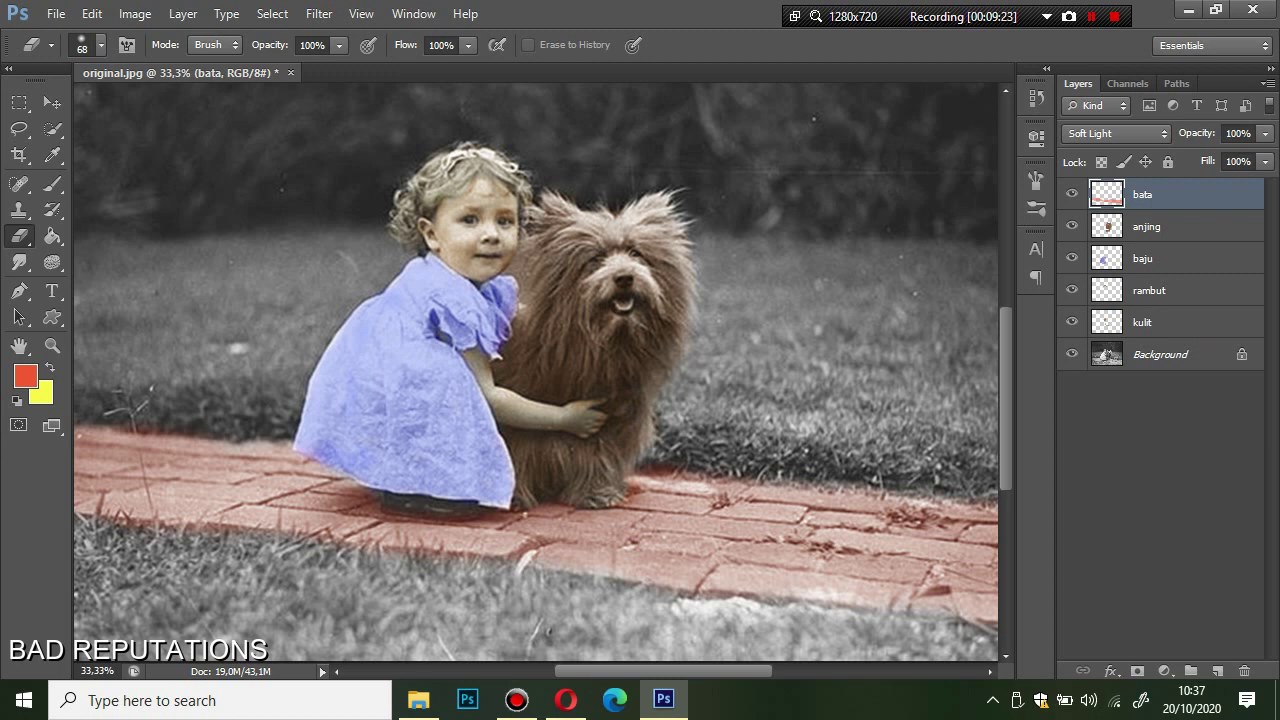
key(alt+bracketleft)
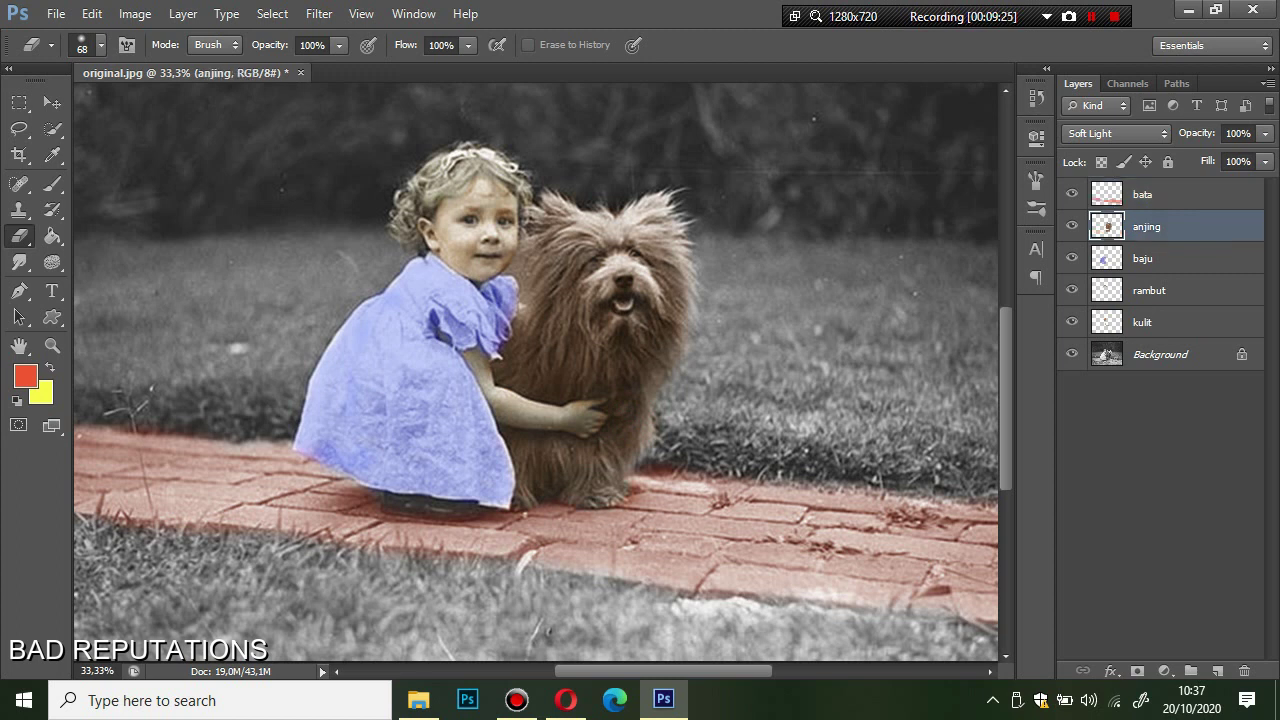
Step: Switch to the Brush and set the foreground colour to dark brown 674f25
click(52, 183)
click(25, 375)
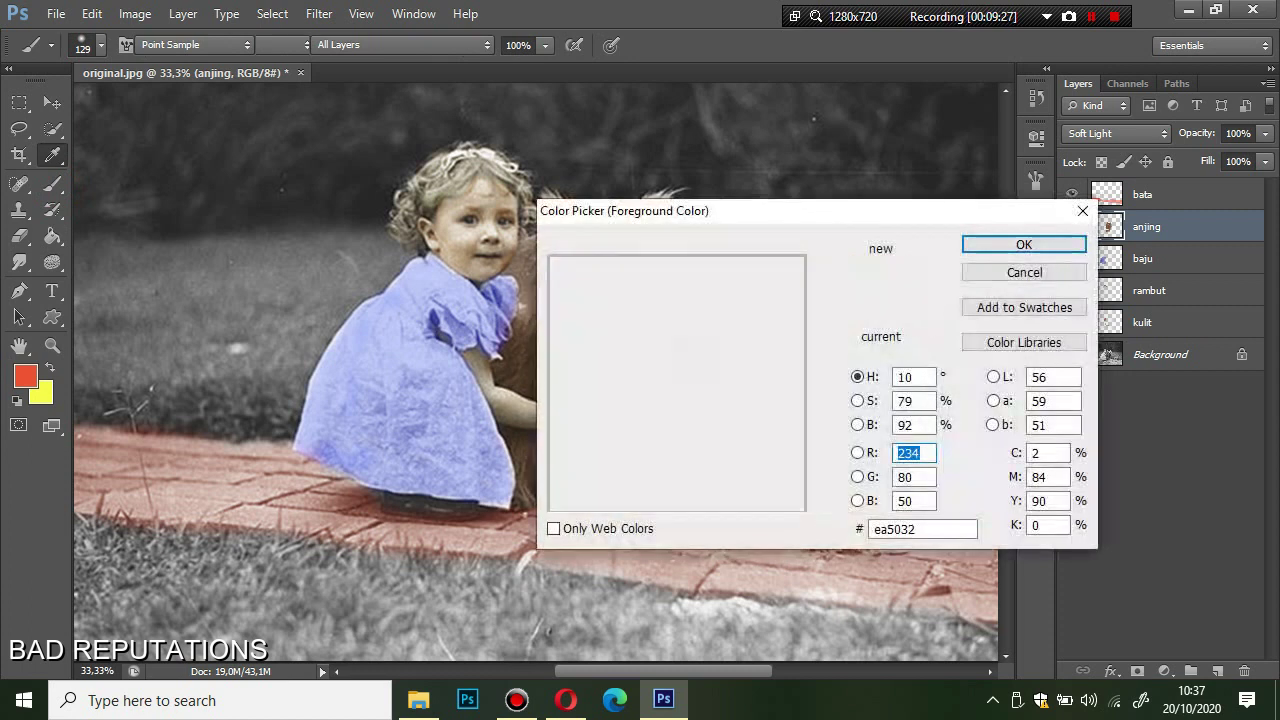
drag(828, 468, 830, 484)
click(746, 252)
click(762, 296)
drag(762, 296, 711, 406)
click(1036, 246)
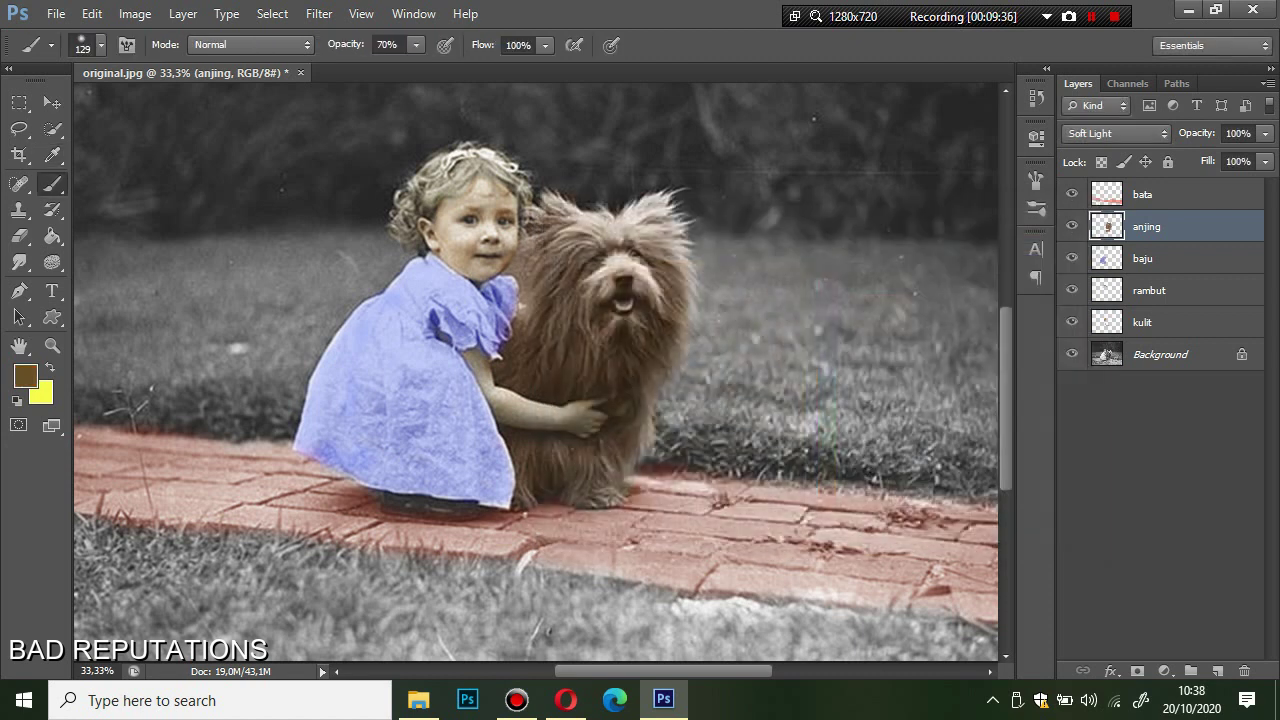
Step: Paint brown along the dog's rear paw, then select the kulit layer
drag(626, 466, 632, 478)
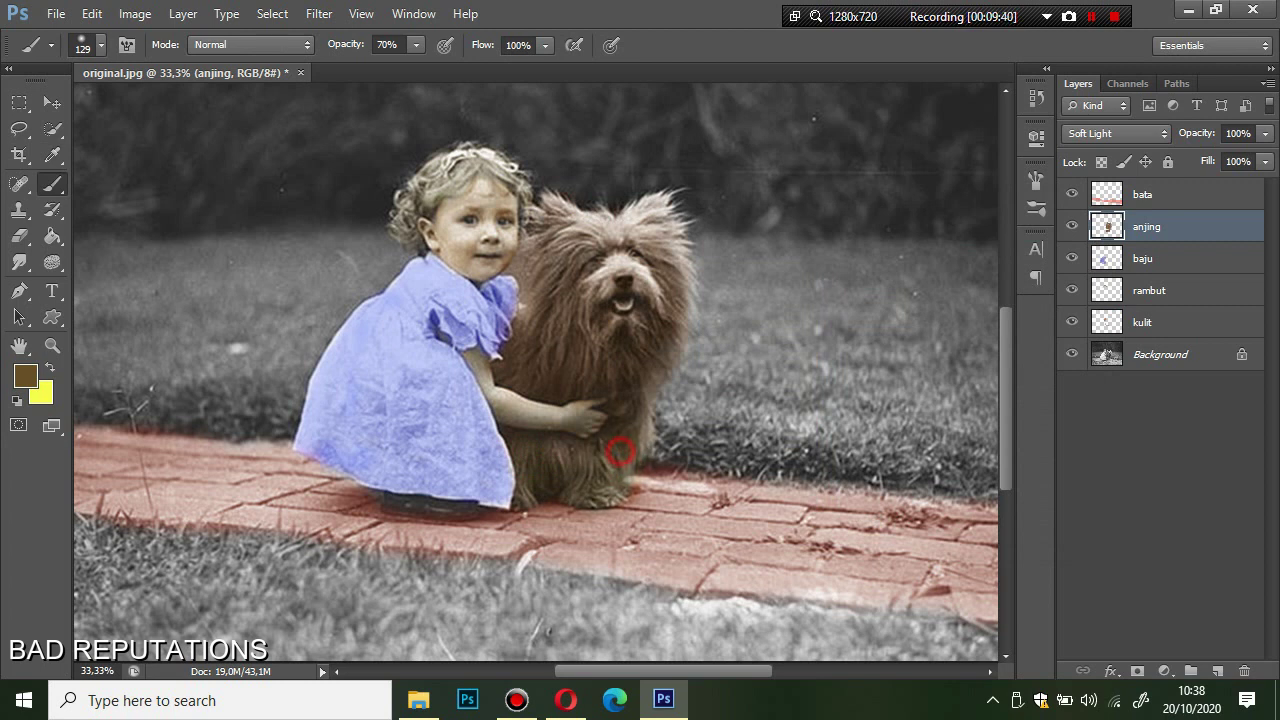
click(549, 479)
scroll(549, 479, up, 1)
scroll(549, 479, up, 1)
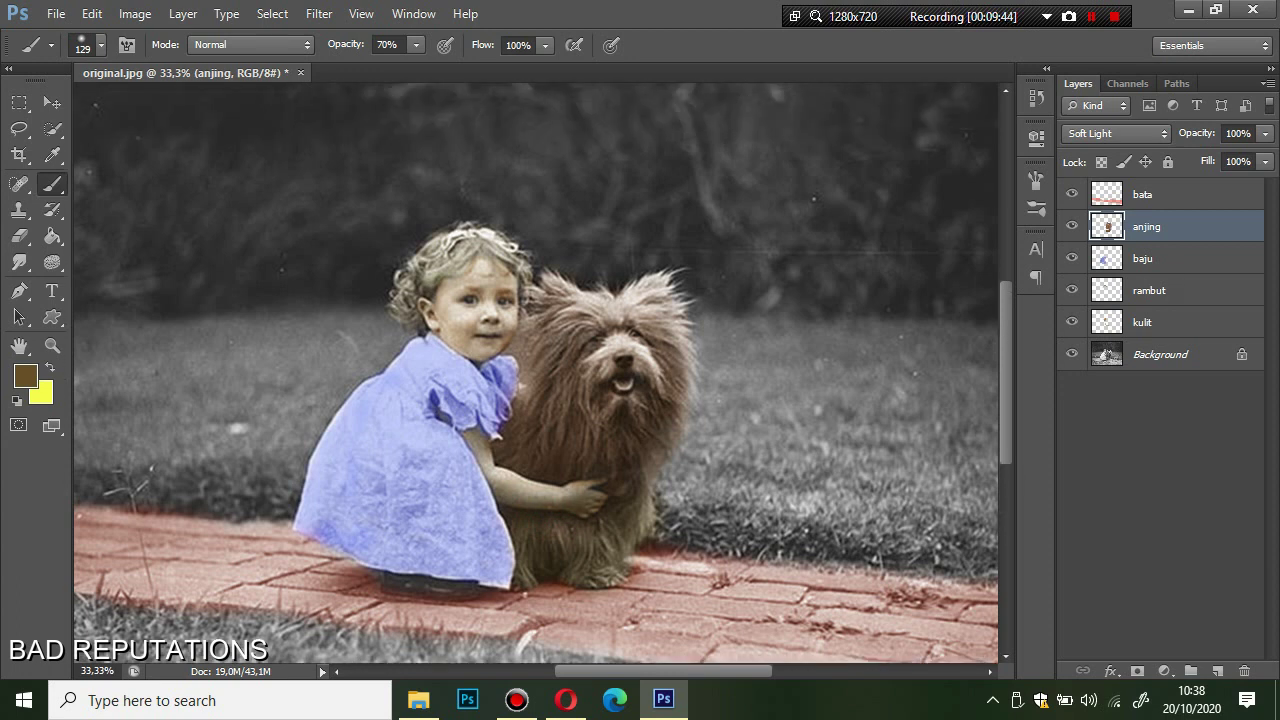
key(alt+bracketleft)
key(alt+bracketleft)
key(alt+bracketleft)
Step: Choose the light orange skin tone e49b45 as the foreground colour
scroll(549, 479, down, 1)
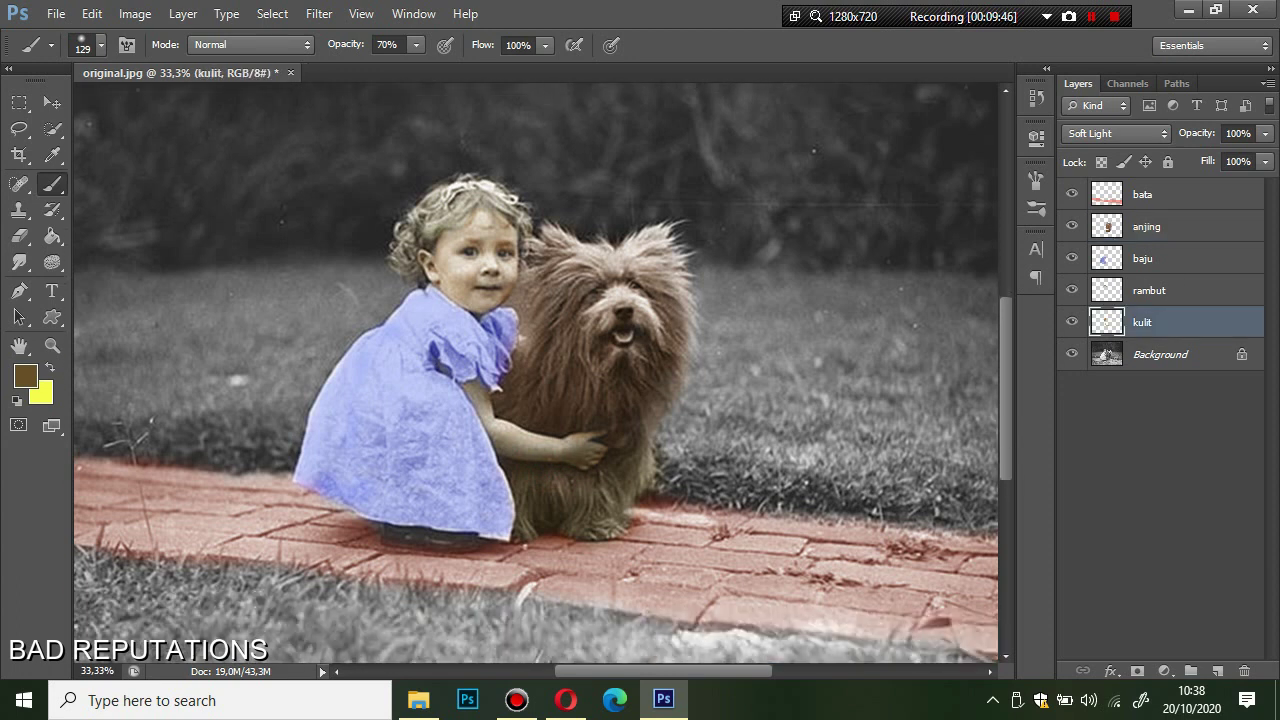
click(25, 375)
drag(828, 484, 828, 498)
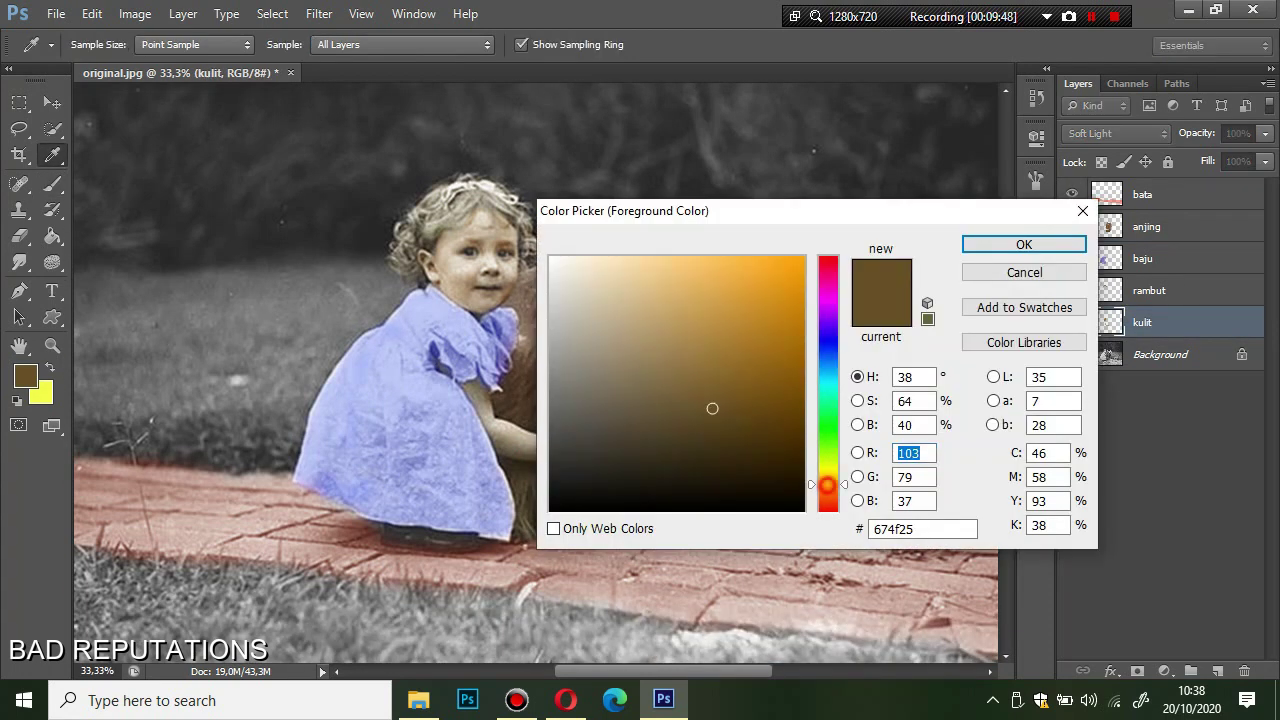
mouse_move(712, 408)
mouse_down()
mouse_move(652, 294)
mouse_move(681, 276)
mouse_up()
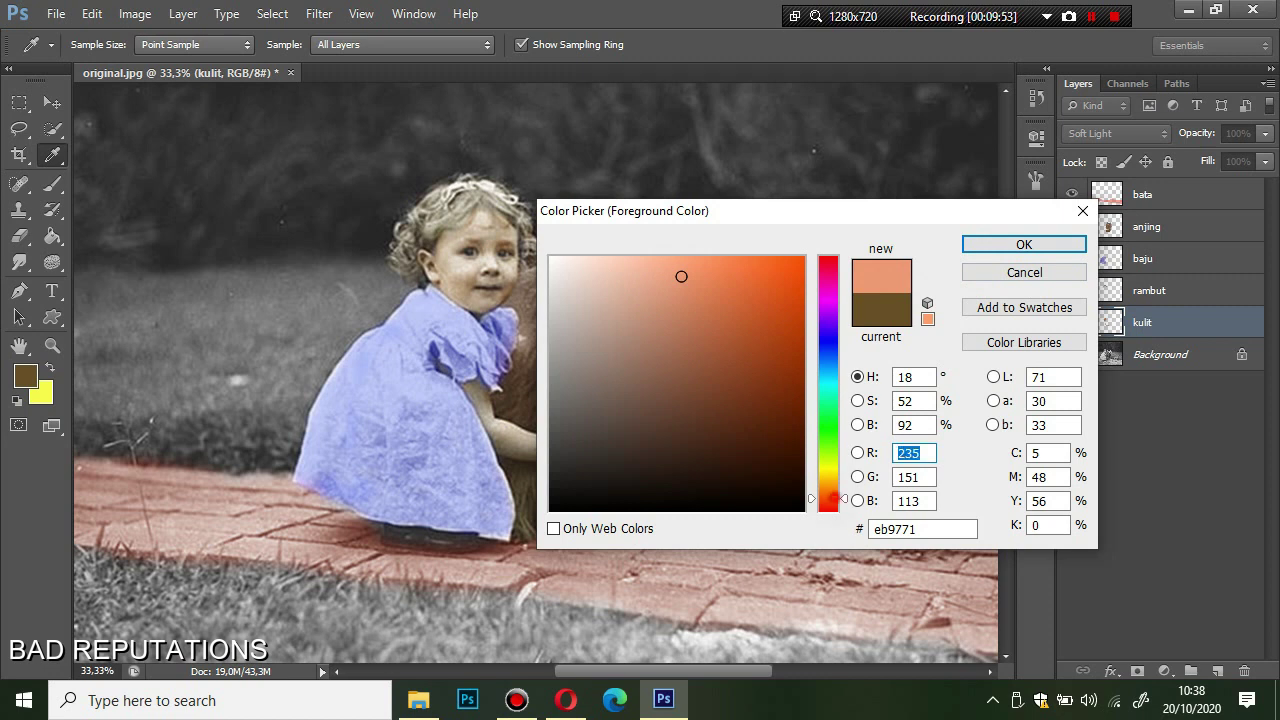
drag(828, 498, 828, 488)
click(727, 273)
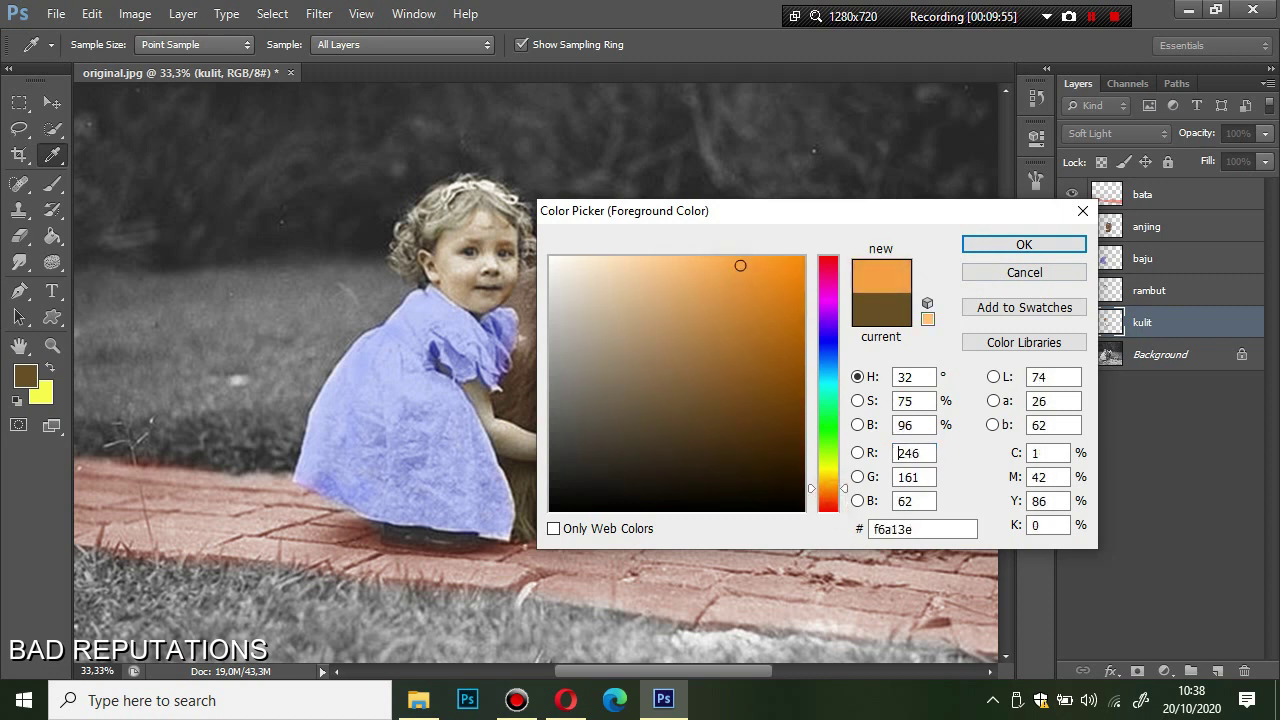
drag(714, 274, 727, 283)
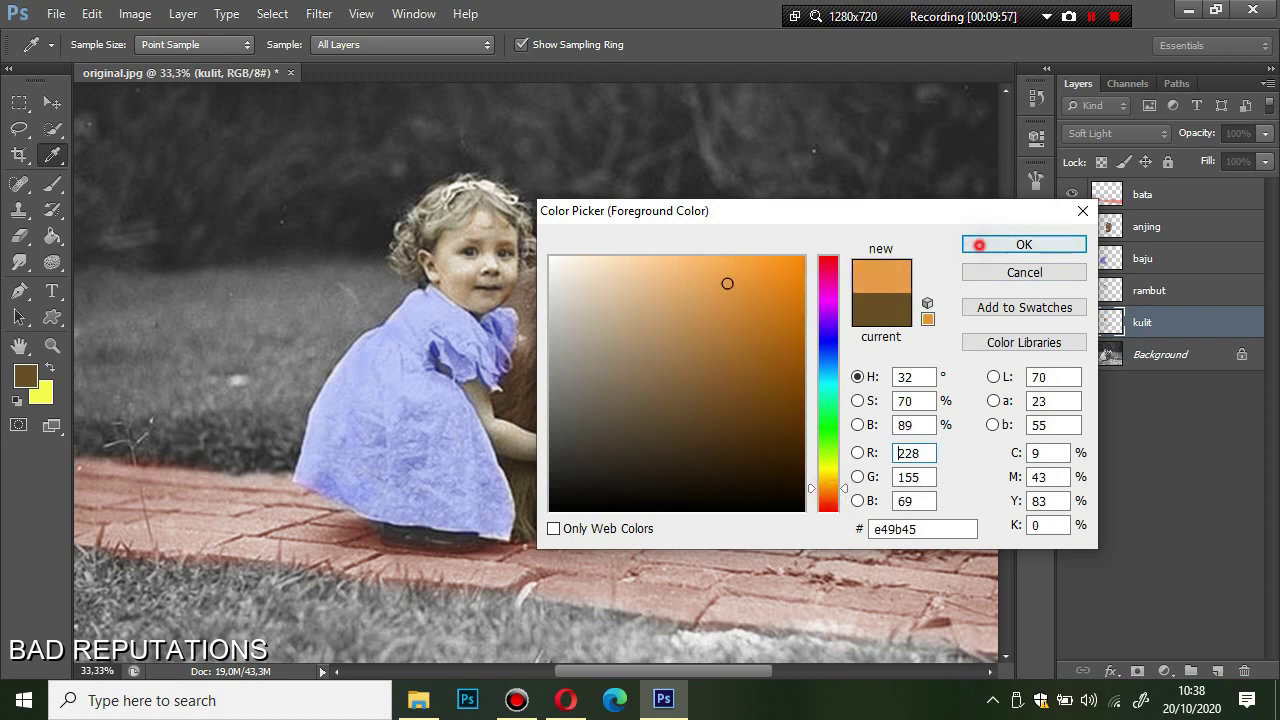
click(1015, 244)
Step: Paint skin tone over the girl's arm and resize the brush to 69 px
drag(676, 464, 657, 464)
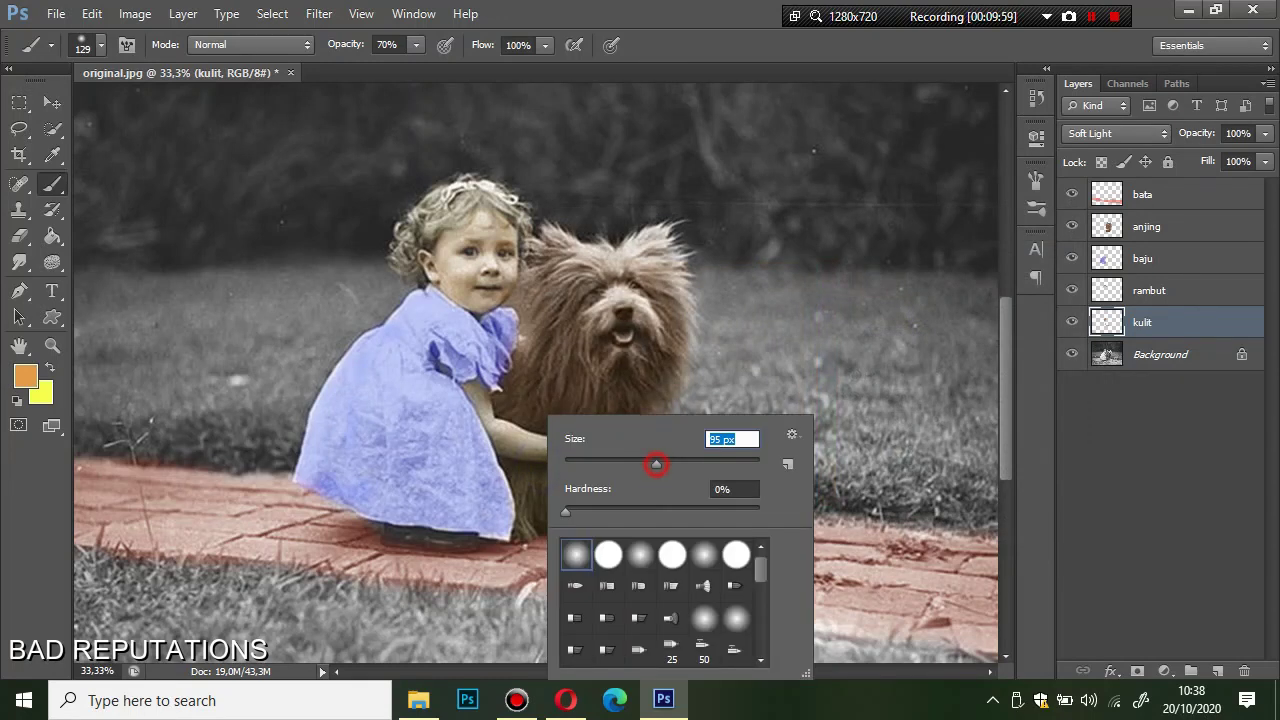
drag(472, 380, 510, 440)
right_click(536, 447)
drag(657, 464, 630, 464)
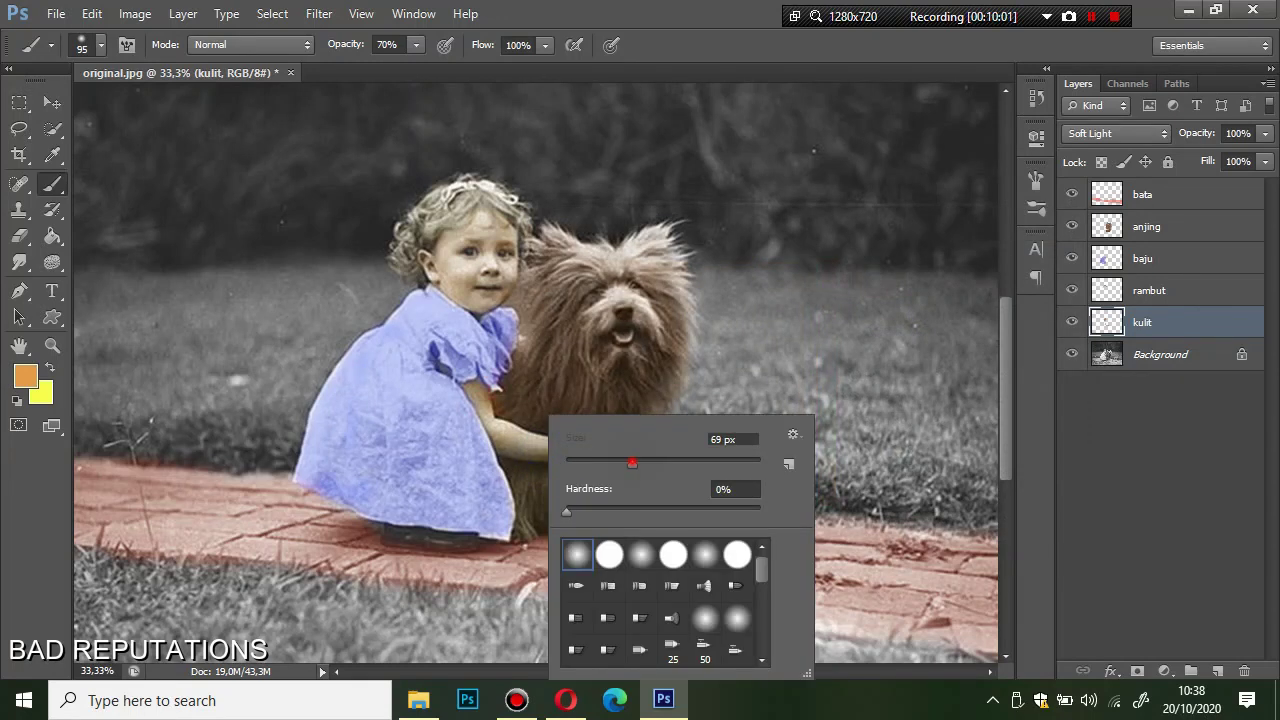
click(811, 343)
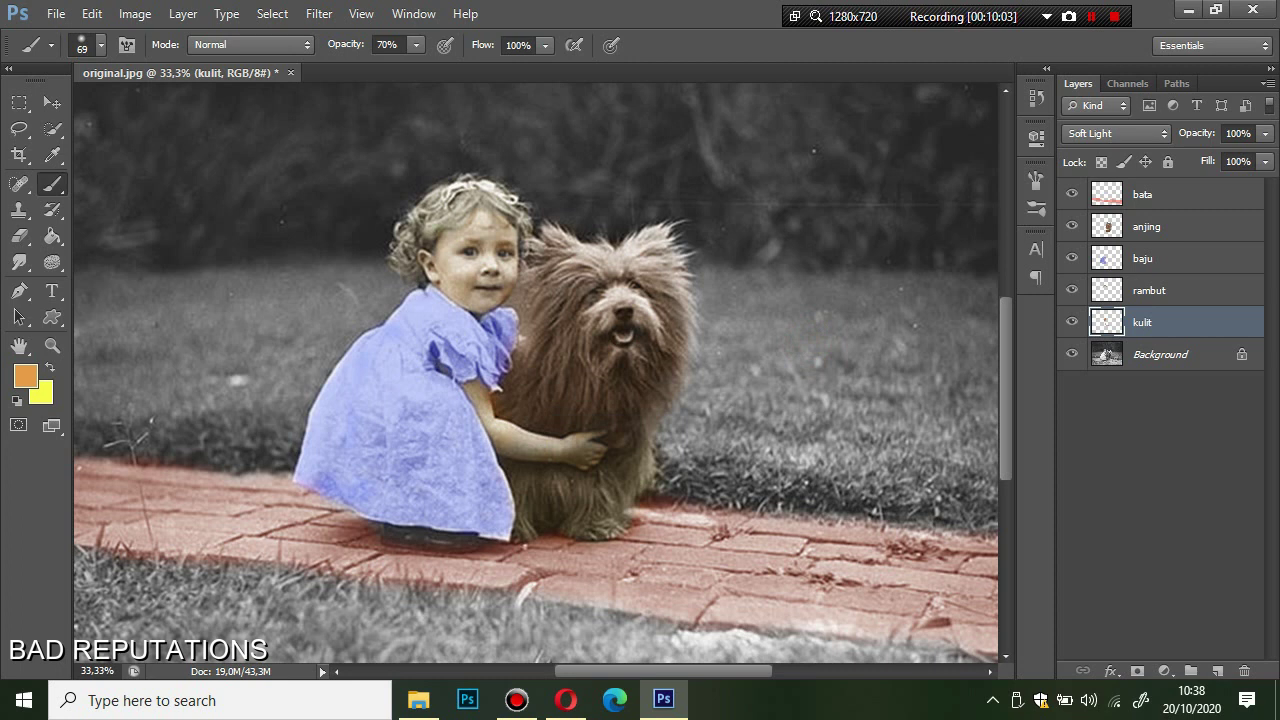
Step: On the kulit layer, tint the girl's cheeks, chin and skin near her ear
key(alt+bracketright)
key(alt+bracketright)
key(alt+bracketright)
key(alt+bracketleft)
key(alt+bracketleft)
key(alt+bracketleft)
scroll(570, 450, up, 2)
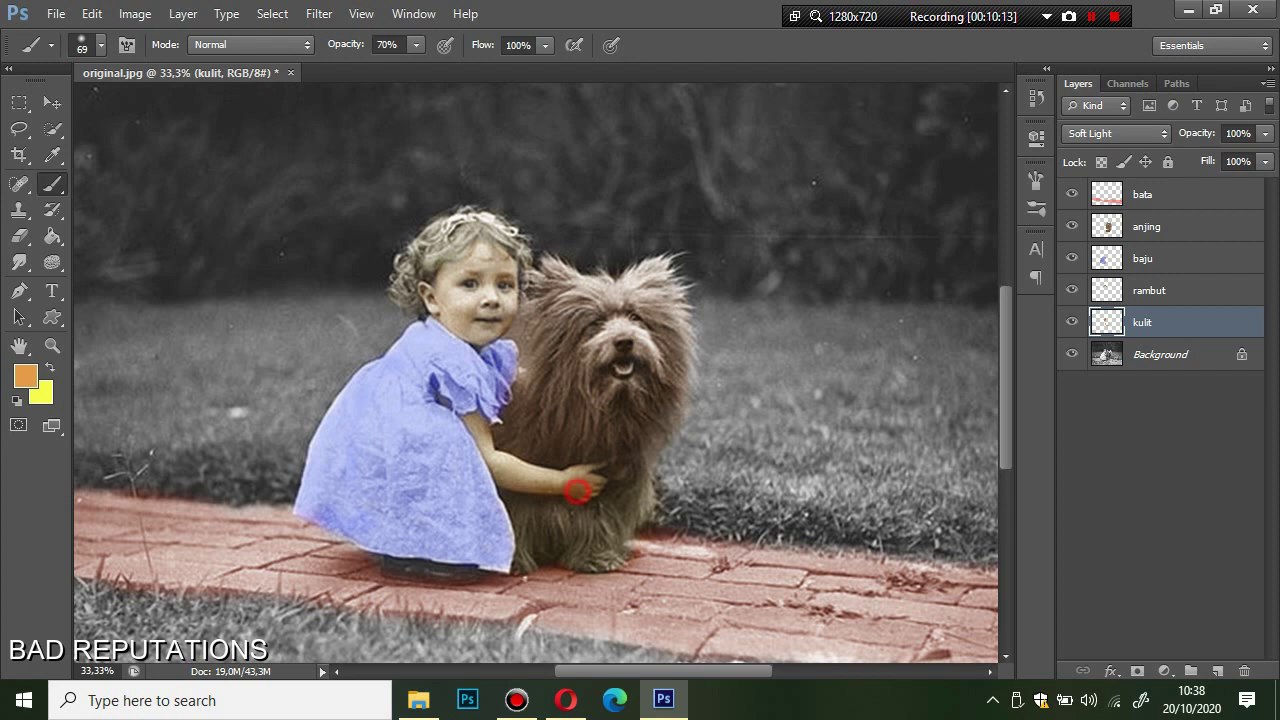
scroll(577, 490, up, 2)
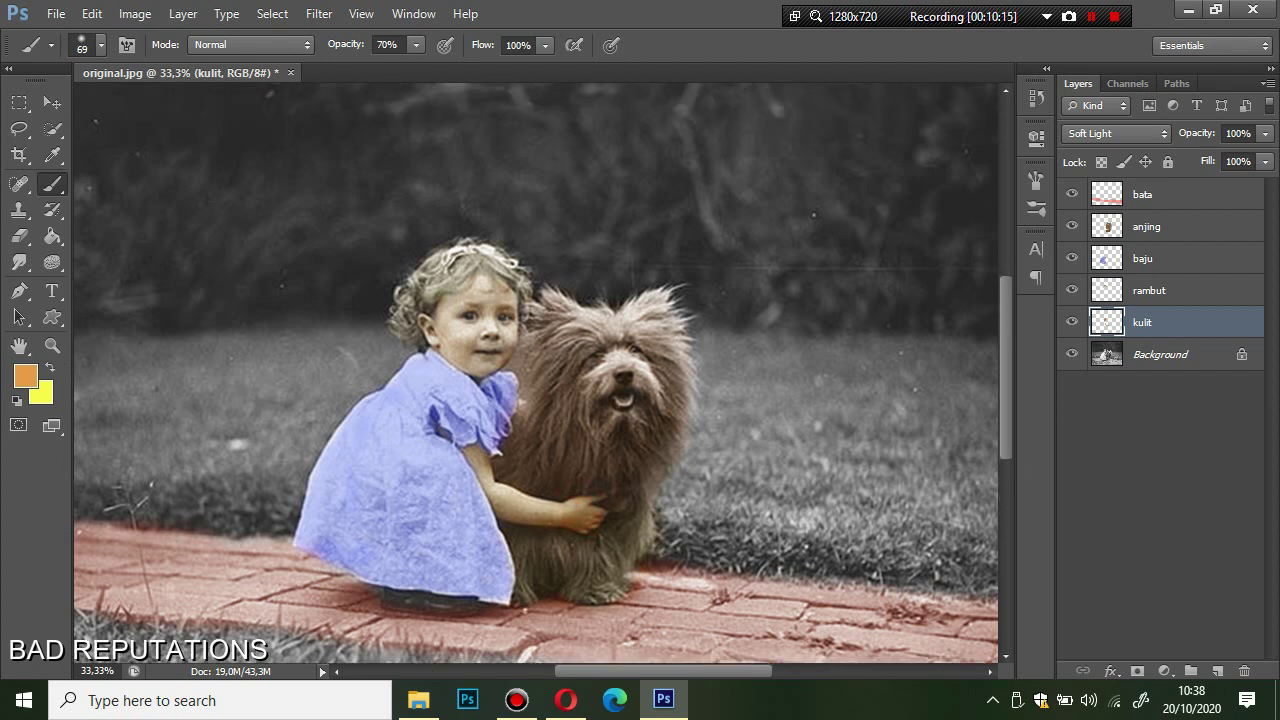
scroll(475, 458, up, 1)
scroll(470, 450, up, 2)
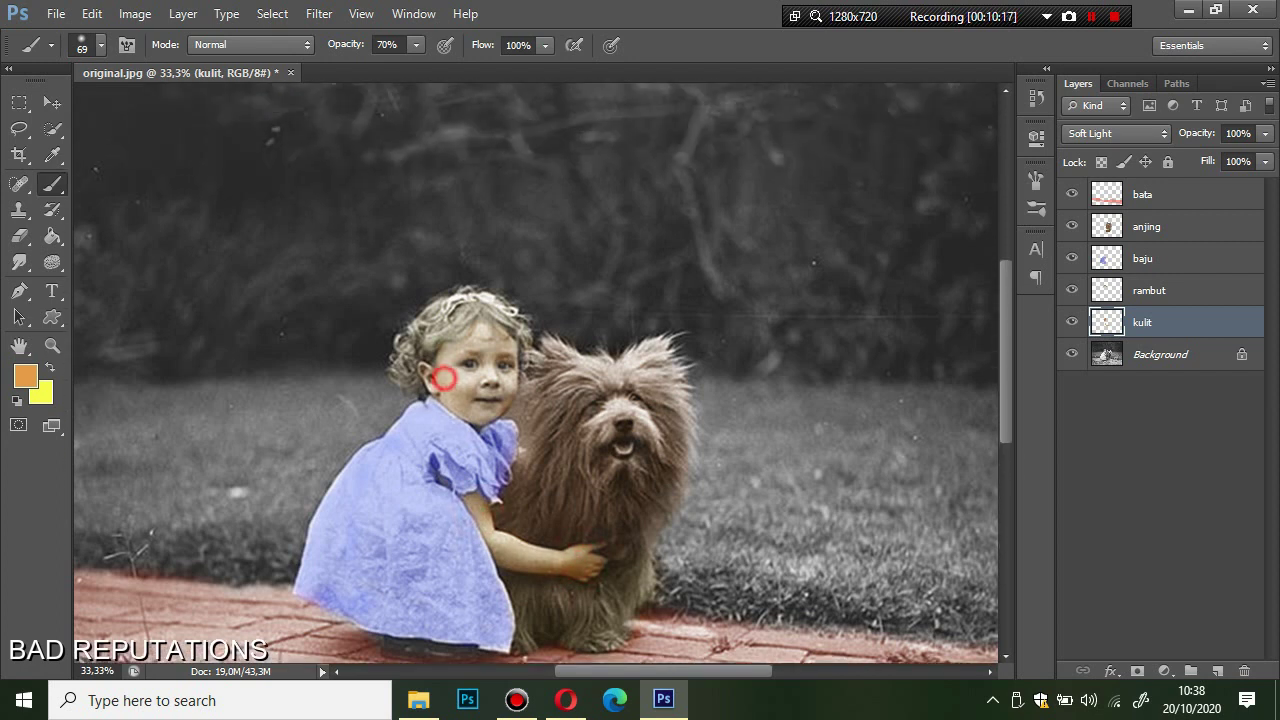
click(435, 378)
click(503, 395)
click(512, 382)
click(496, 337)
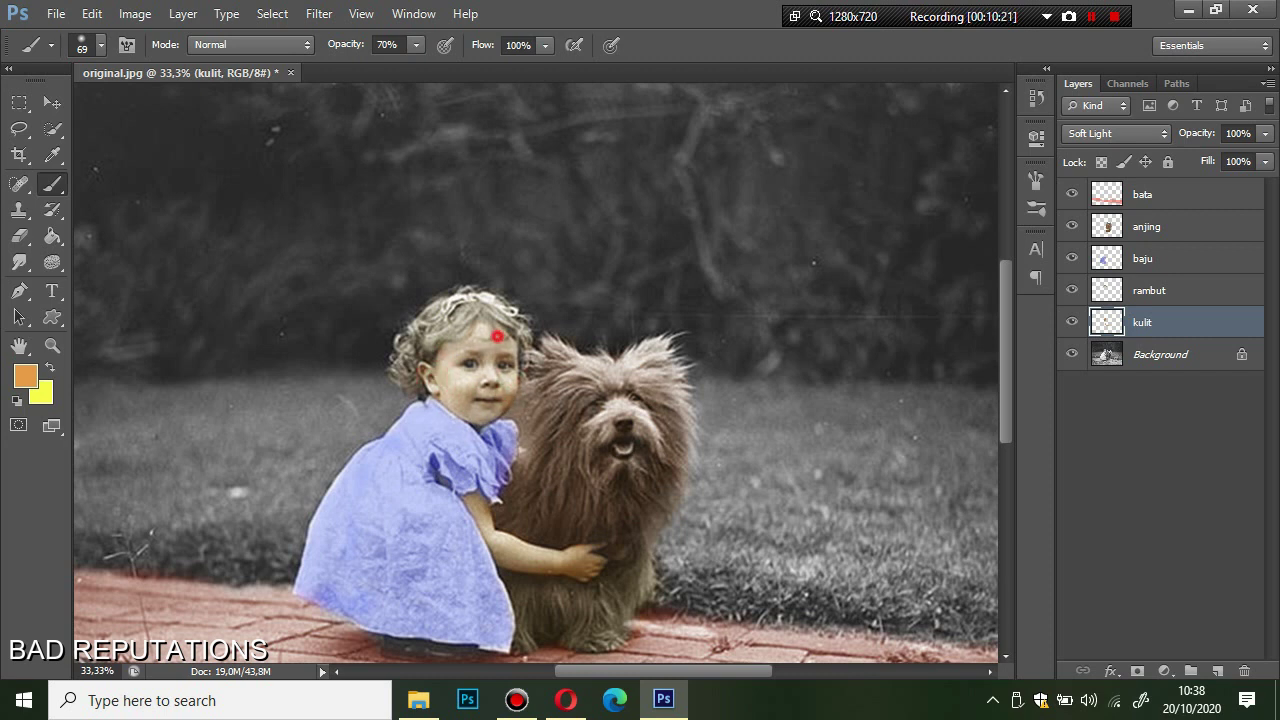
Step: Lower the kulit layer's fill to about 89%
scroll(536, 373, up, 2)
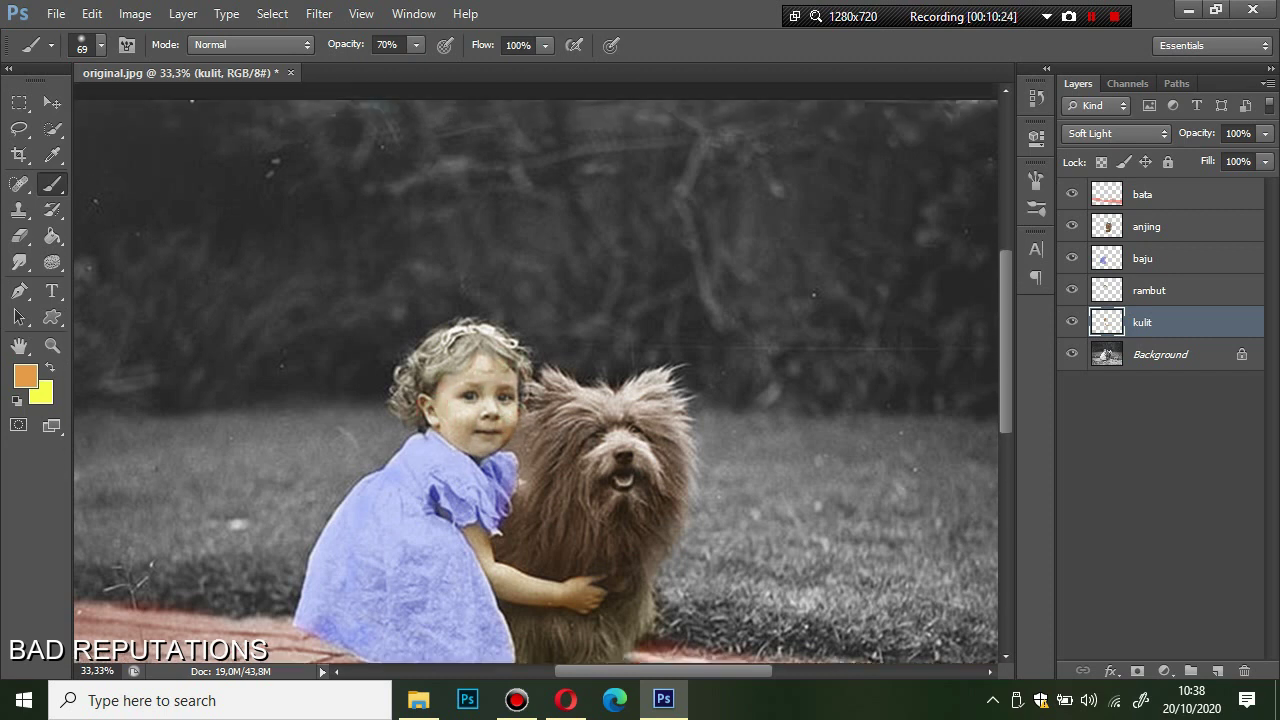
scroll(452, 393, up, 1)
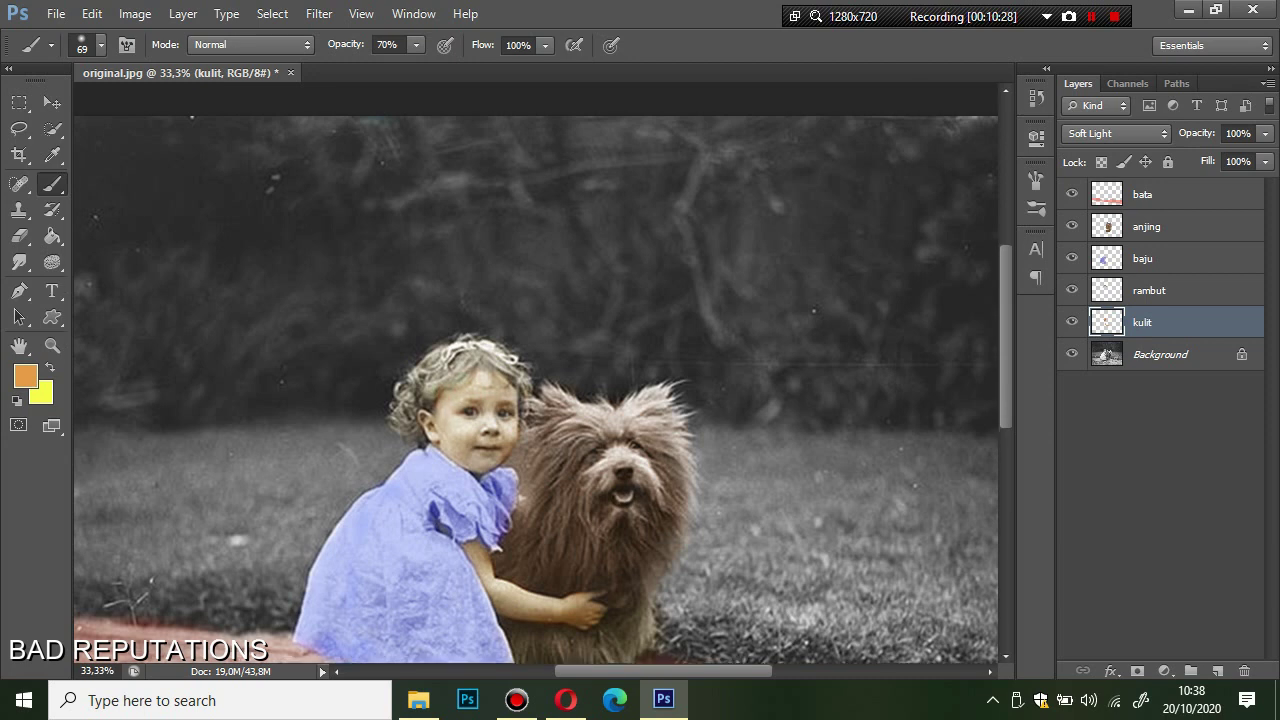
click(1265, 161)
mouse_move(1264, 184)
mouse_down()
mouse_move(1234, 184)
mouse_move(1254, 184)
mouse_up()
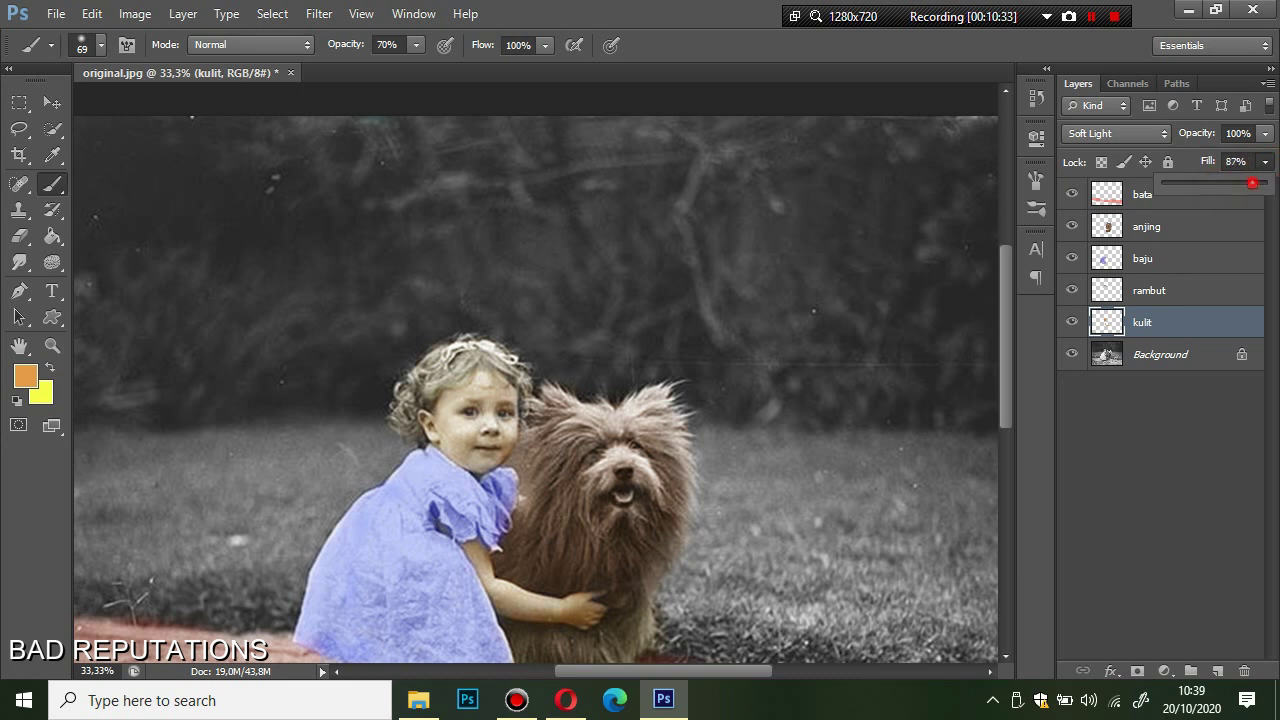
Step: Select the rambut layer and pick a muted blonde hair colour sampled from the hair
click(53, 102)
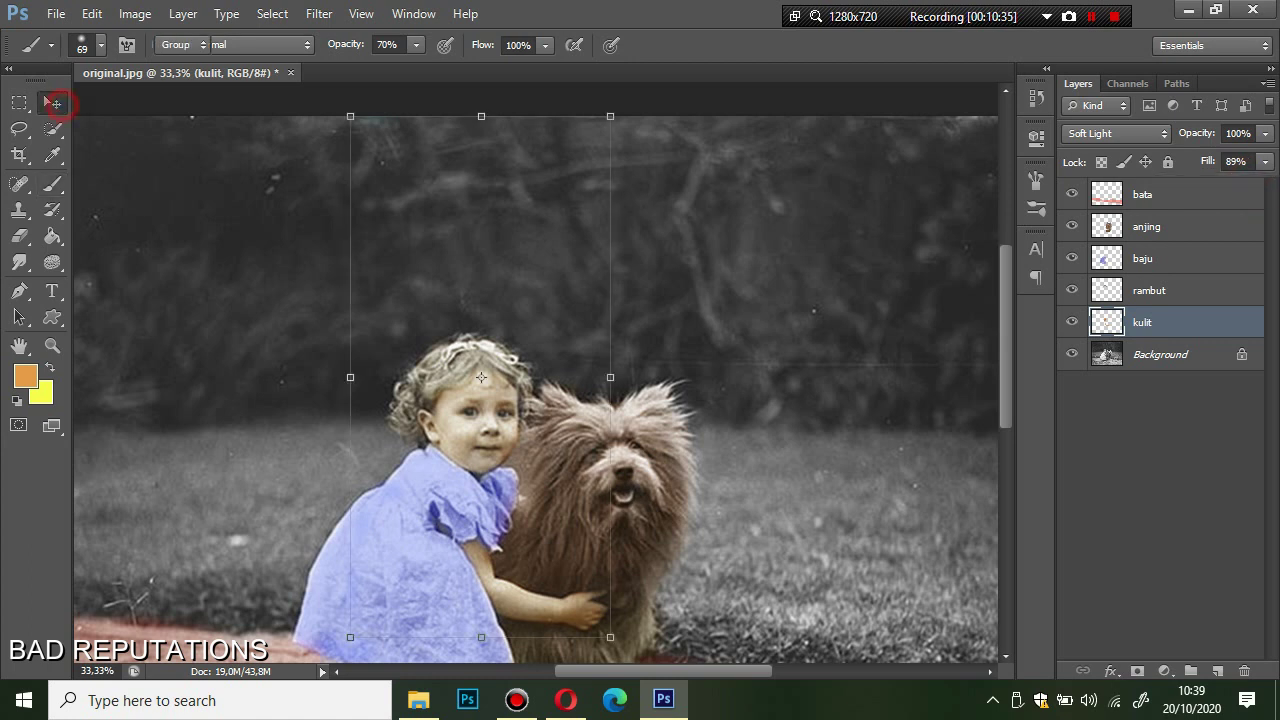
scroll(481, 329, down, 1)
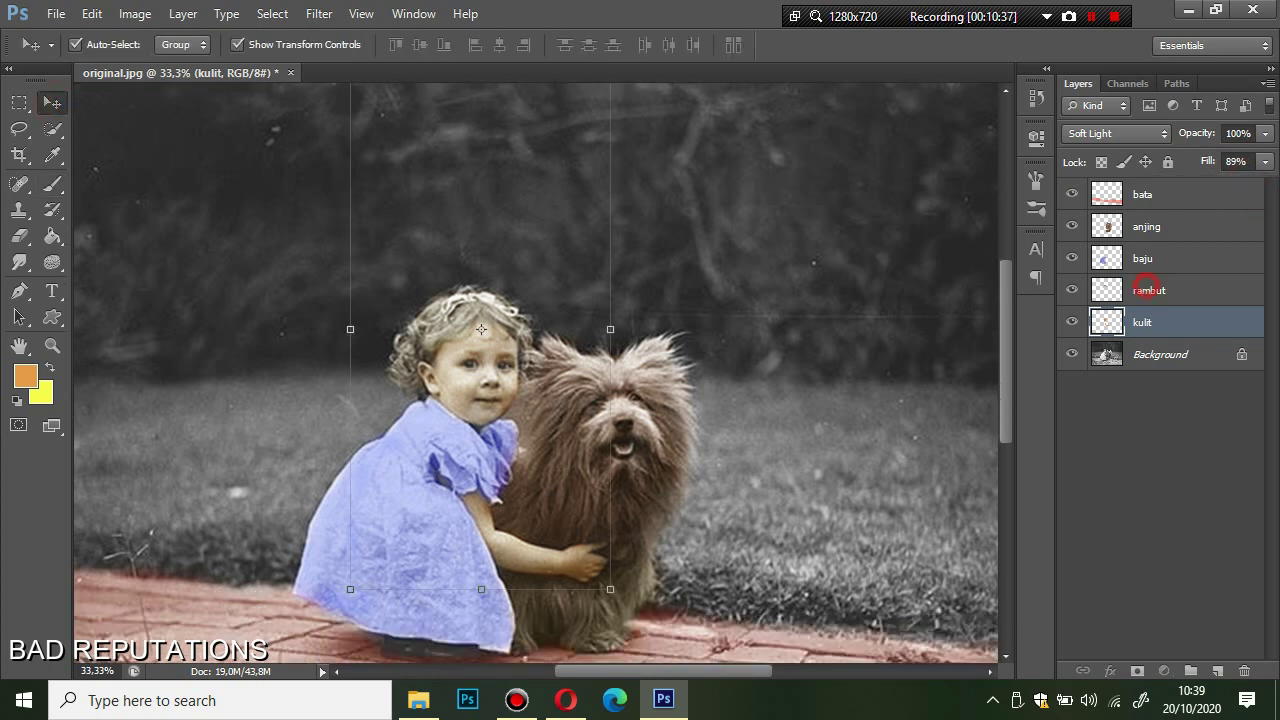
click(481, 329)
click(26, 375)
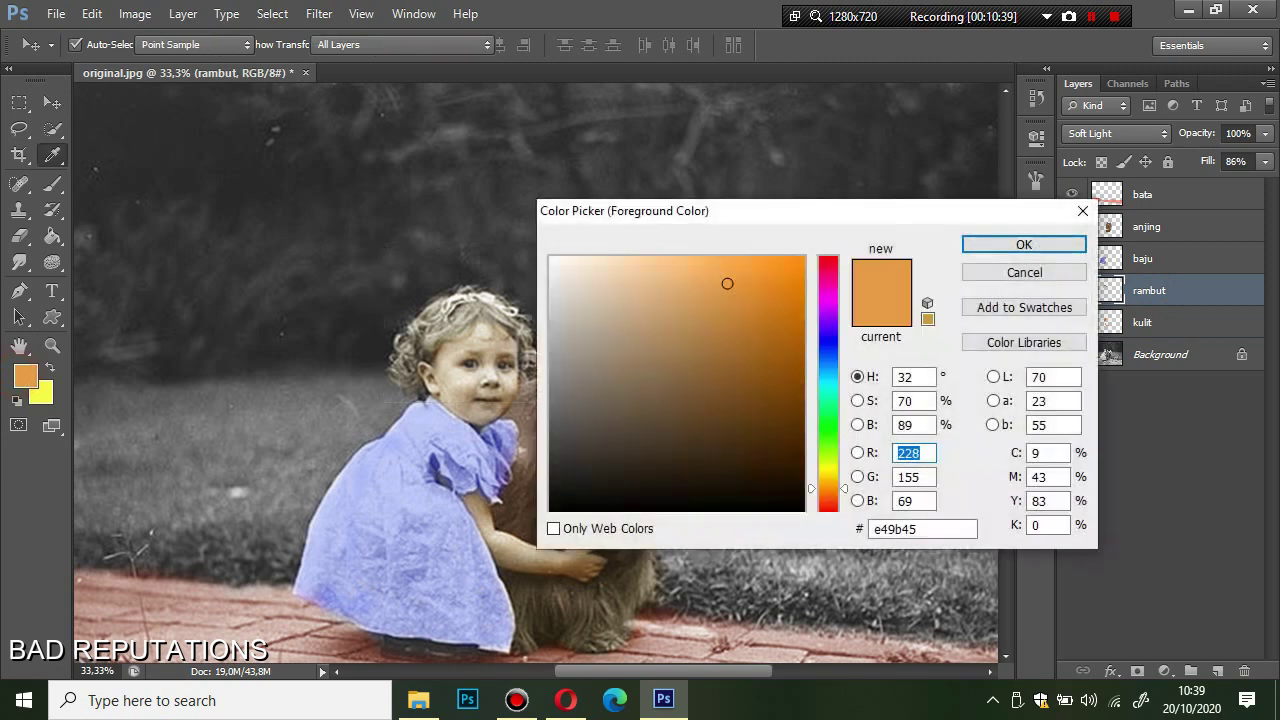
click(443, 330)
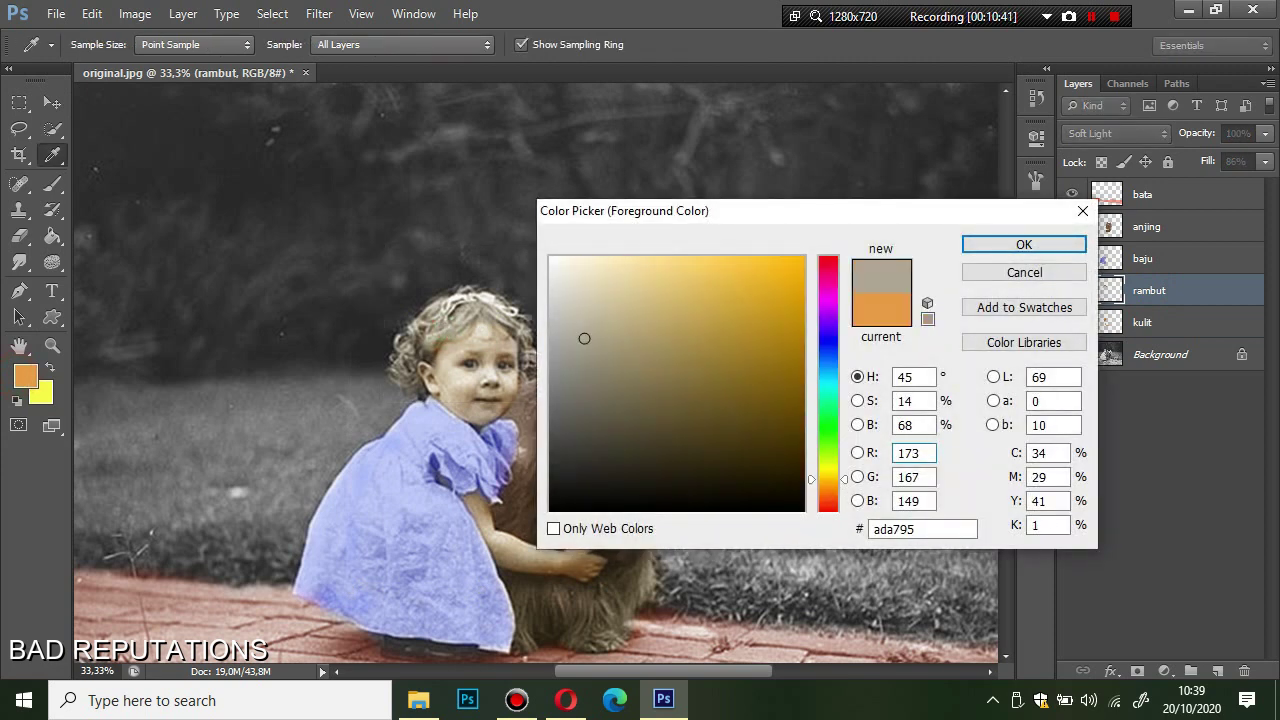
mouse_move(590, 342)
mouse_down()
mouse_move(632, 262)
mouse_move(606, 270)
mouse_move(618, 263)
mouse_move(663, 304)
mouse_up()
click(1020, 245)
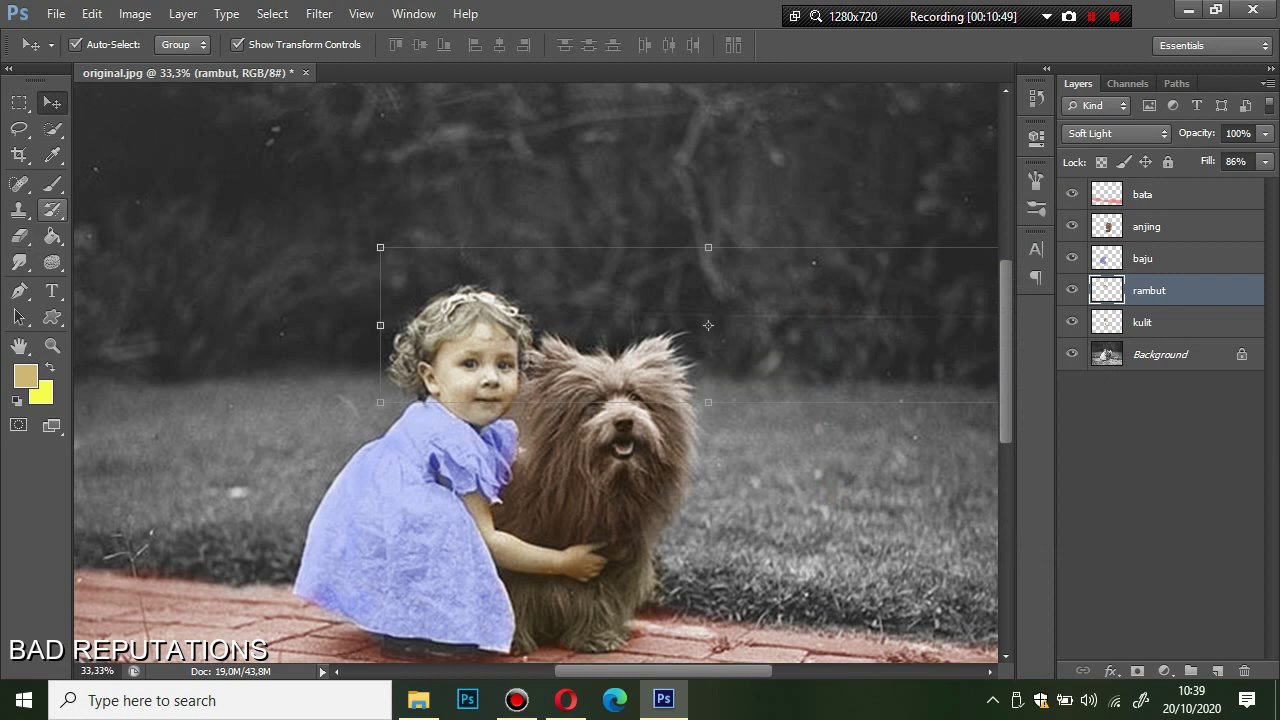
Step: Brush tan colour over the girl's hair and along her hairline
click(52, 184)
click(466, 320)
click(453, 313)
click(422, 334)
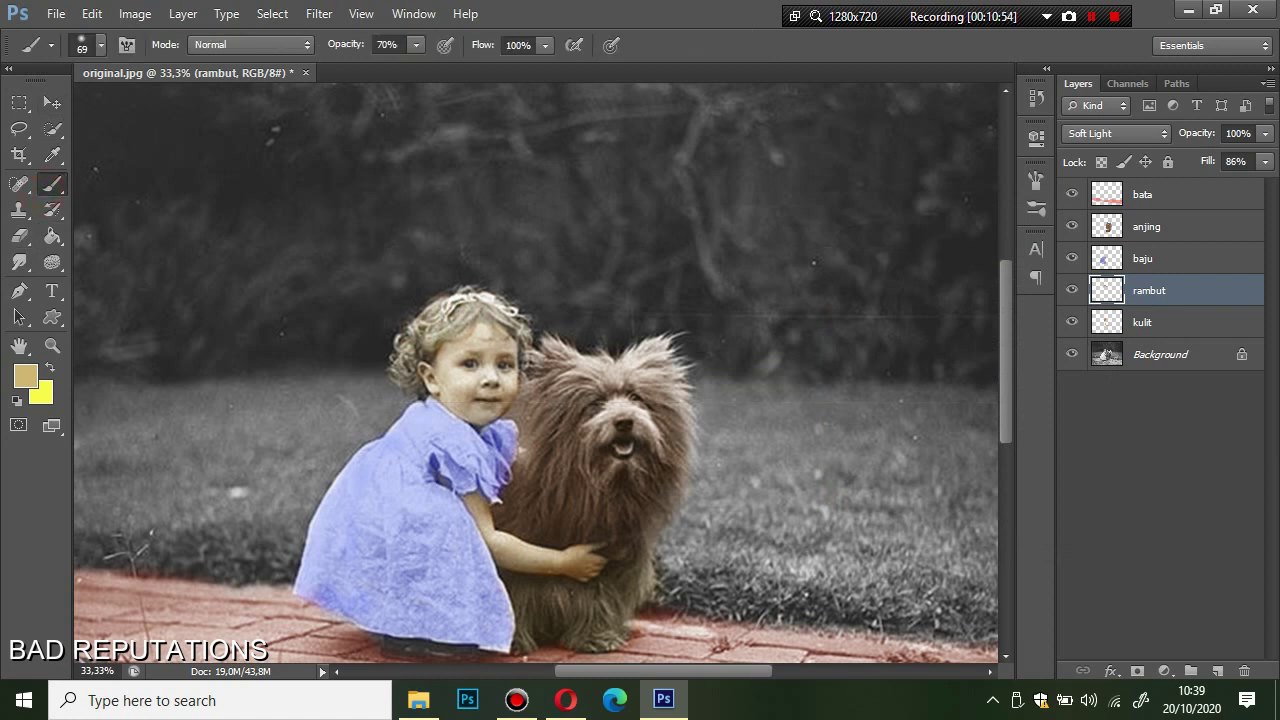
scroll(536, 373, up, 1)
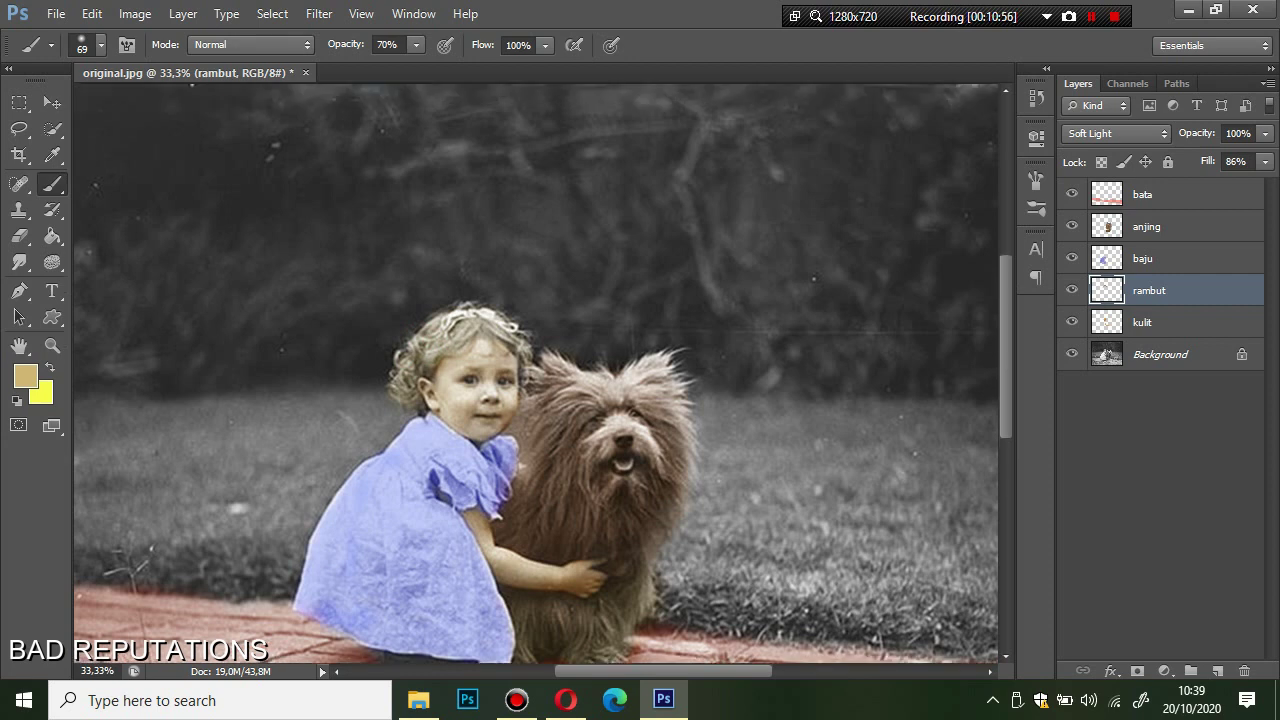
drag(528, 363, 485, 319)
Step: Zoom out until the whole photo fits and select the bata layer
key(ctrl+minus)
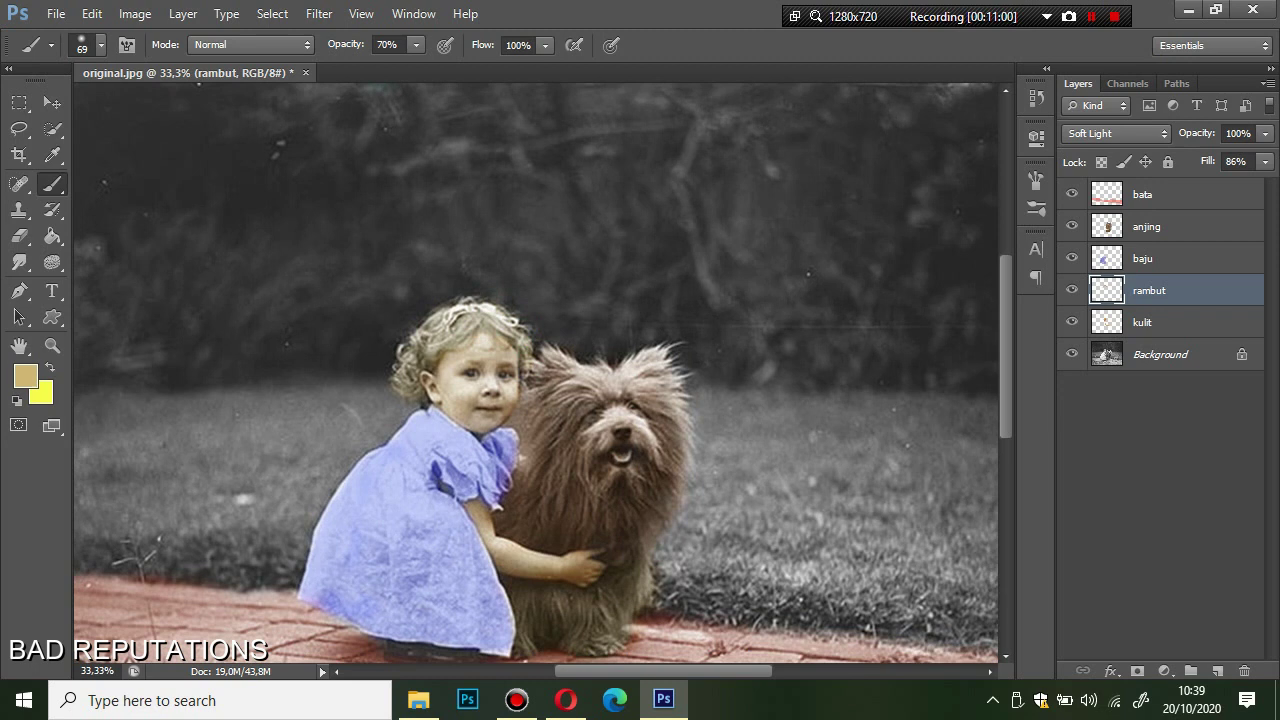
key(ctrl+minus)
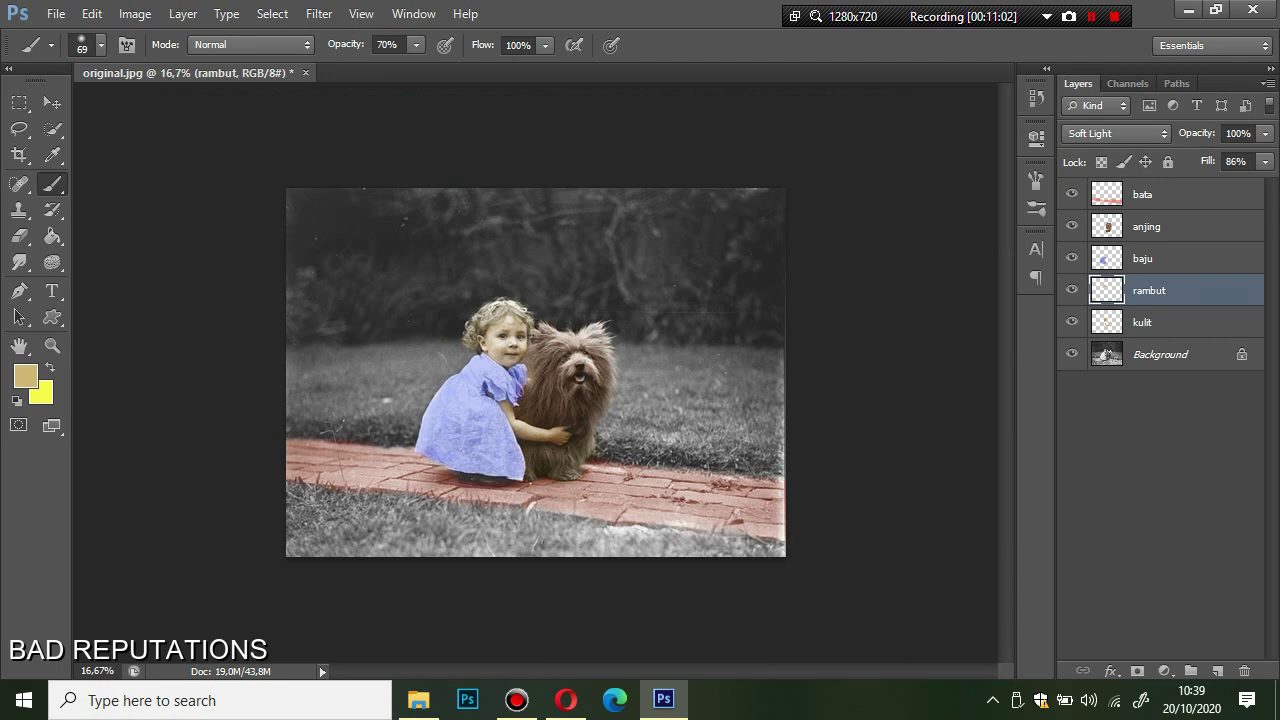
click(1128, 199)
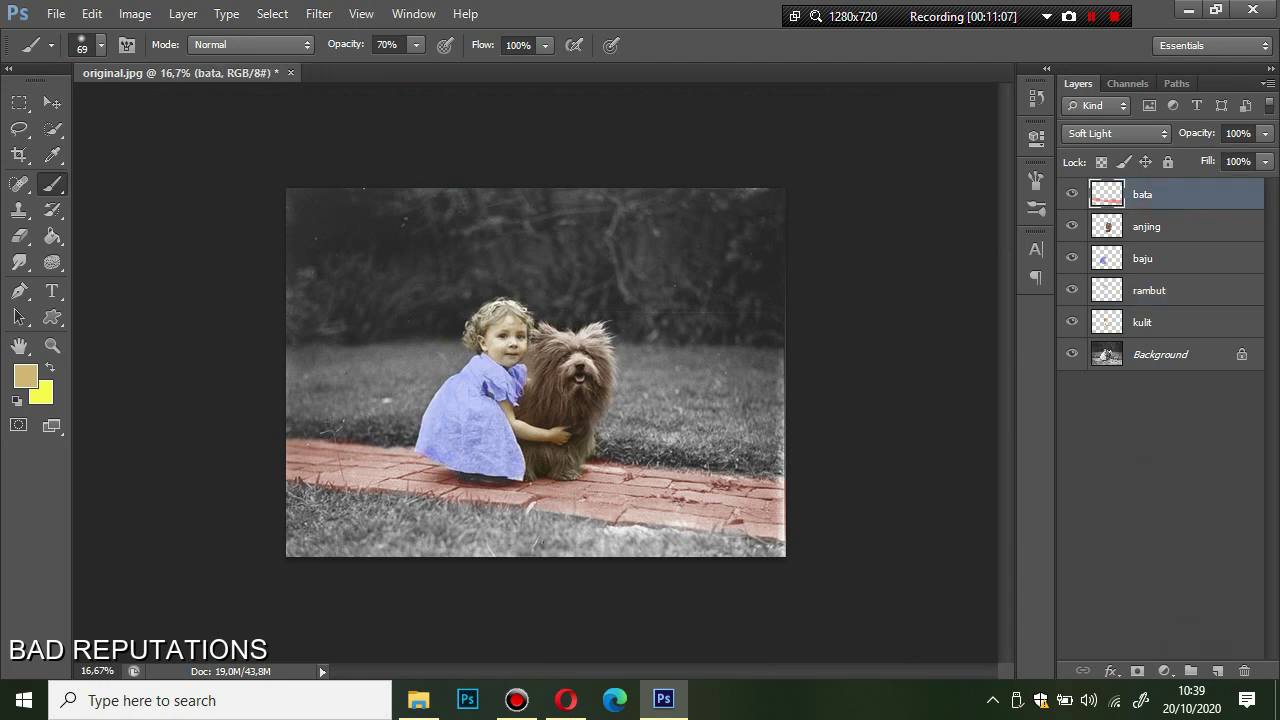
Step: Add a new layer named rumput with Soft Light blend mode
click(1217, 671)
double_click(1150, 194)
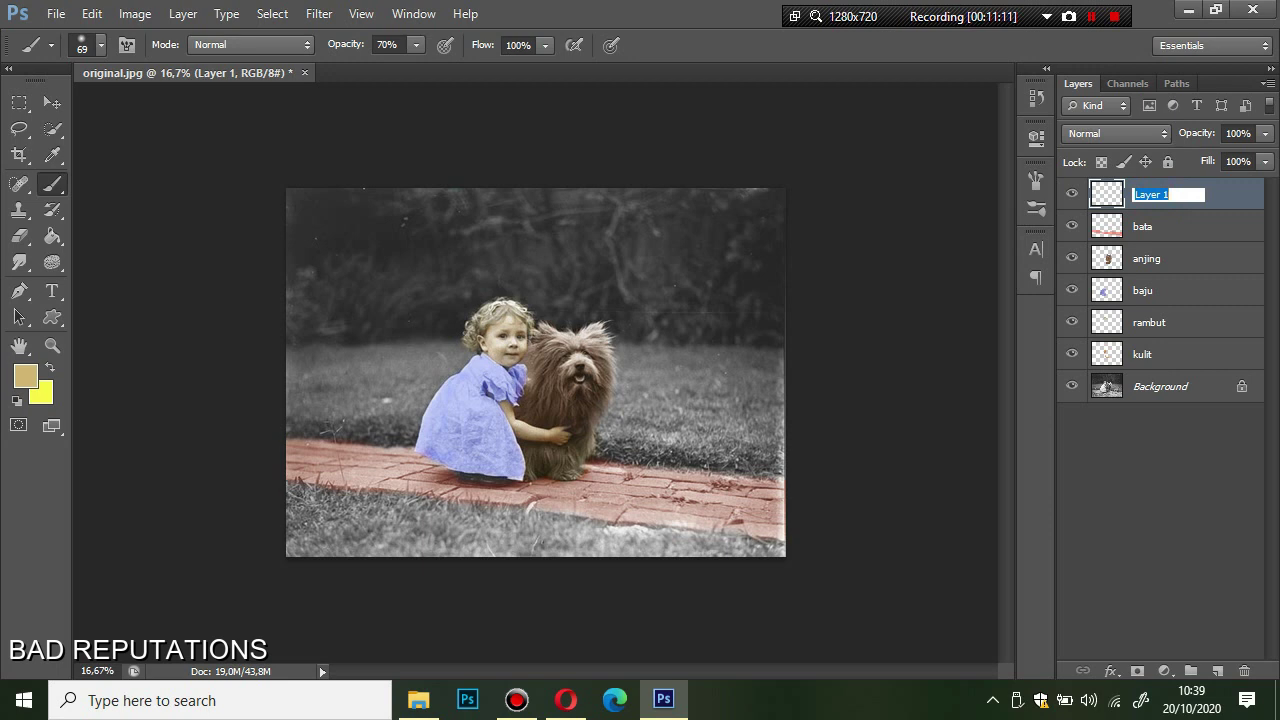
text(rumput)
click(966, 237)
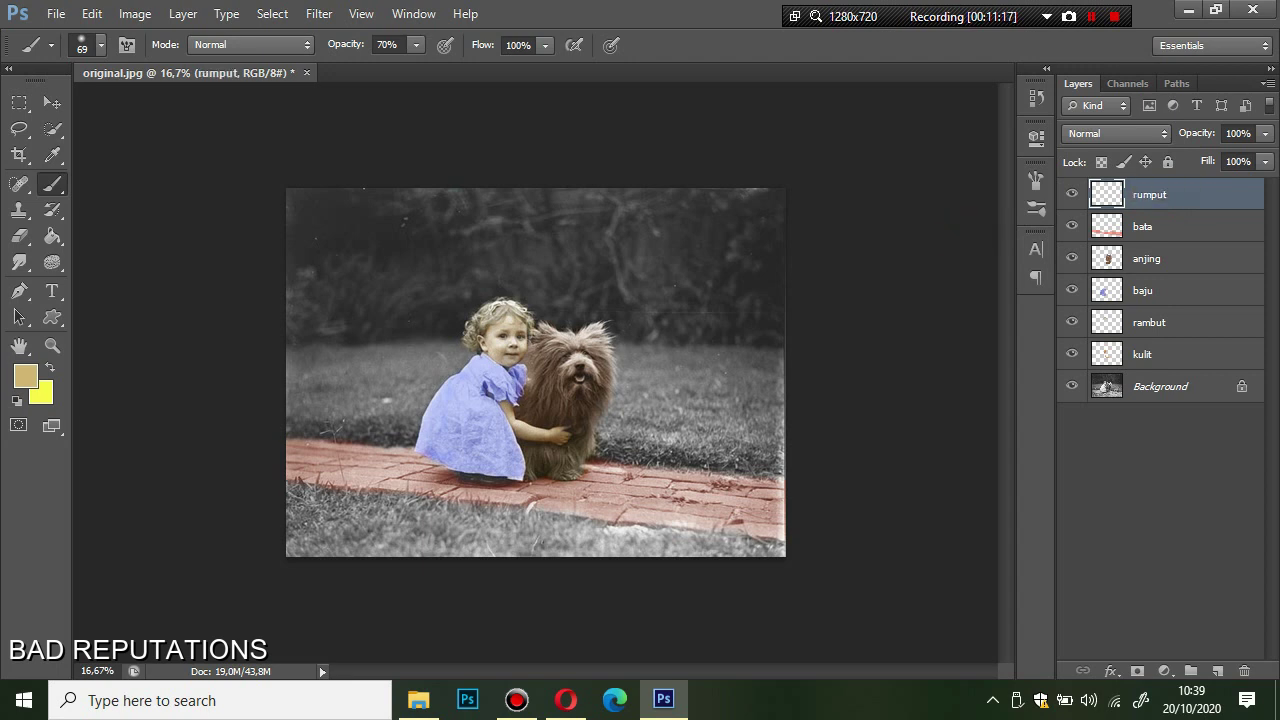
click(1115, 133)
click(1100, 409)
Step: Choose a saturated green, enlarge the brush and dab green onto the bottom-left grass
click(25, 375)
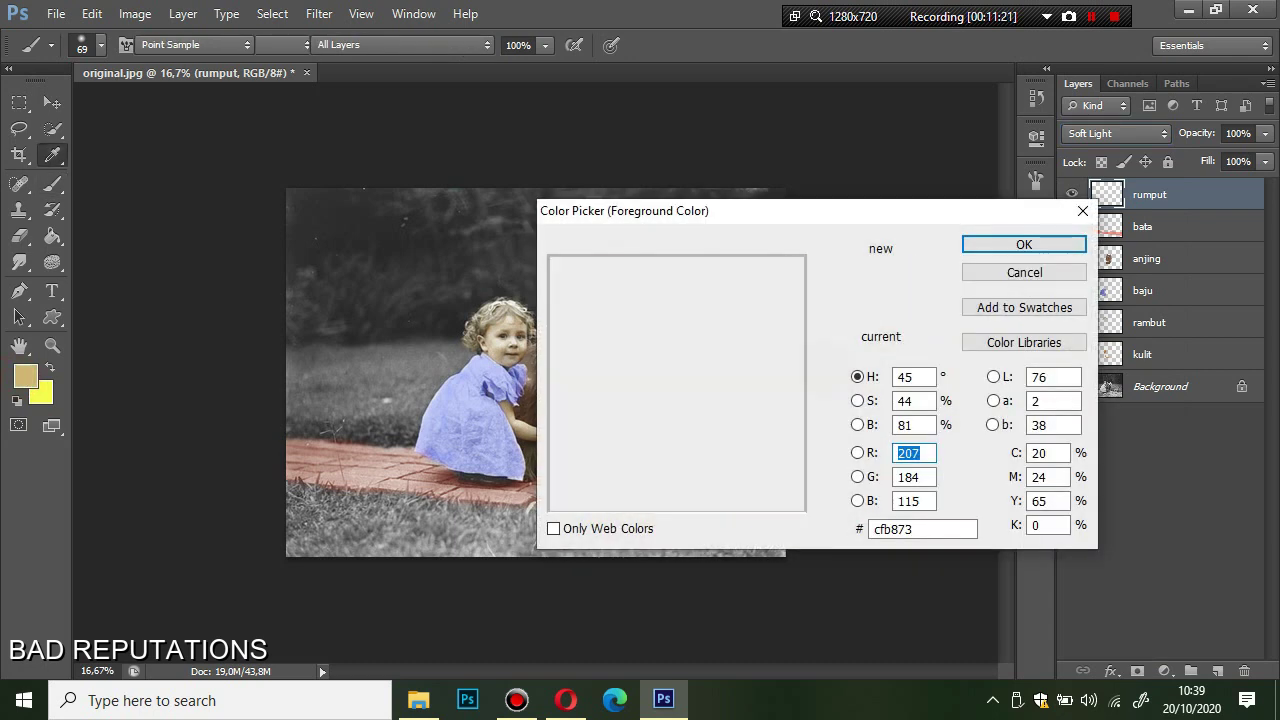
click(828, 437)
mouse_move(728, 286)
mouse_down()
mouse_move(748, 309)
mouse_move(734, 303)
mouse_up()
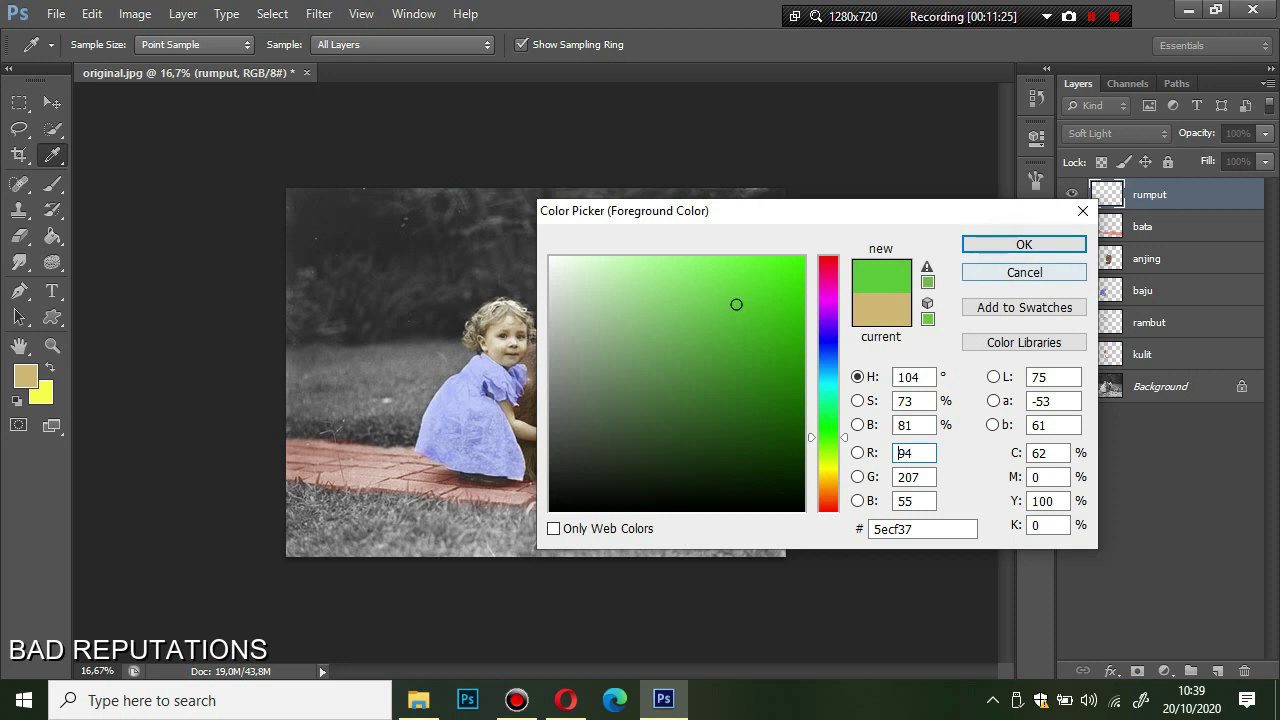
click(1024, 244)
right_click(432, 414)
mouse_move(514, 449)
mouse_down()
mouse_move(557, 457)
mouse_move(520, 463)
mouse_up()
click(343, 556)
right_click(340, 552)
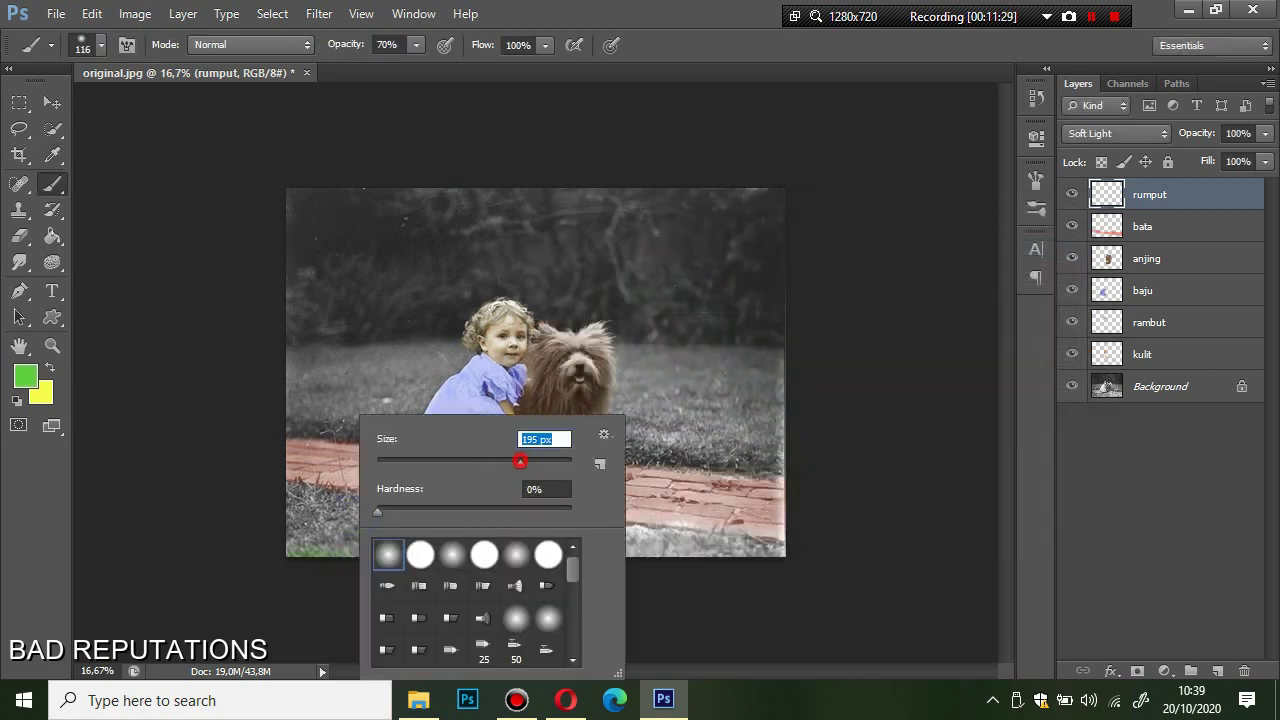
Step: Paint green across the bottom grass with a 195 px brush, undoing a left-edge stroke
drag(300, 540, 323, 551)
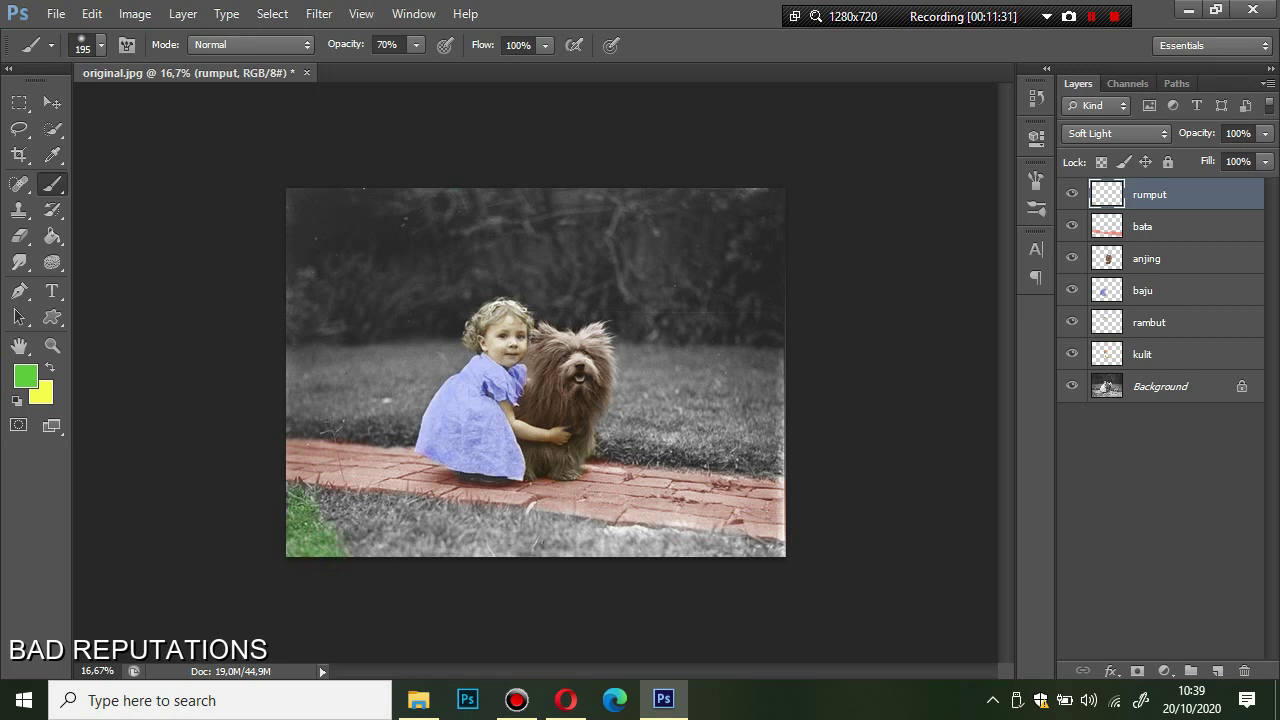
drag(370, 530, 450, 540)
drag(304, 350, 304, 368)
key(ctrl+z)
Step: Switch to a darker green and paint the left-edge grass and grass right of the dog
click(26, 375)
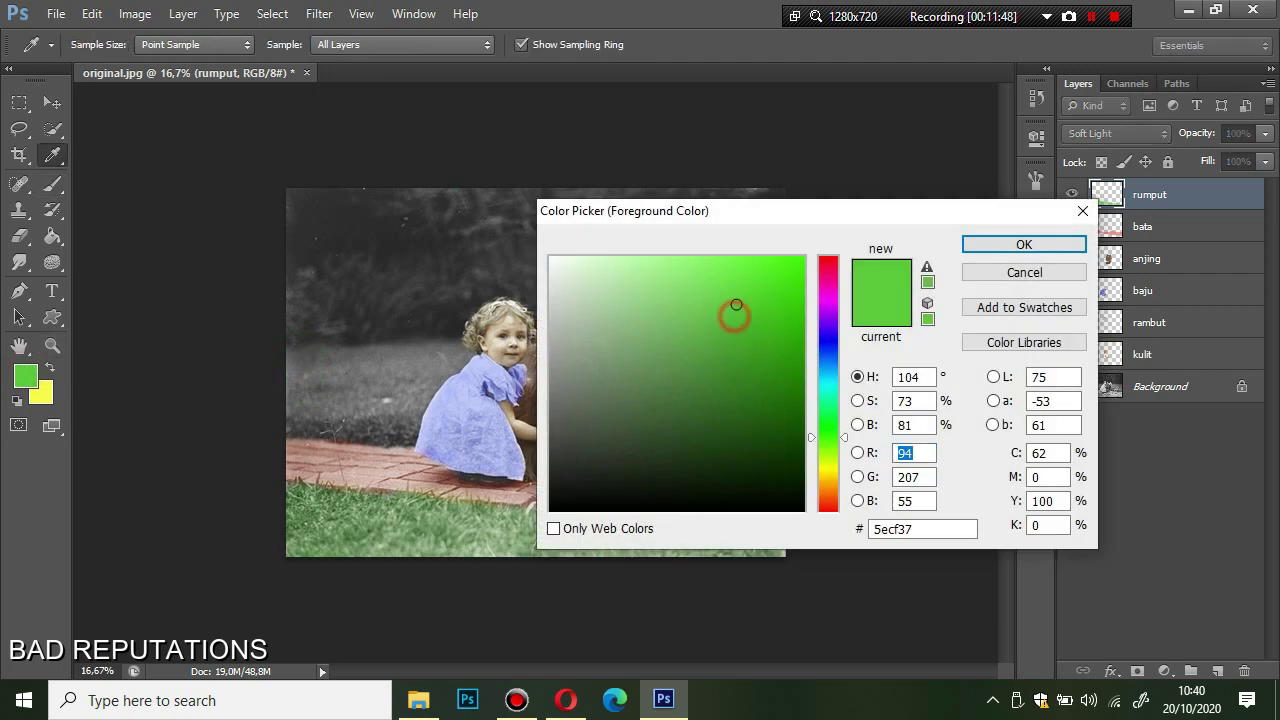
click(734, 360)
click(978, 246)
drag(312, 362, 322, 376)
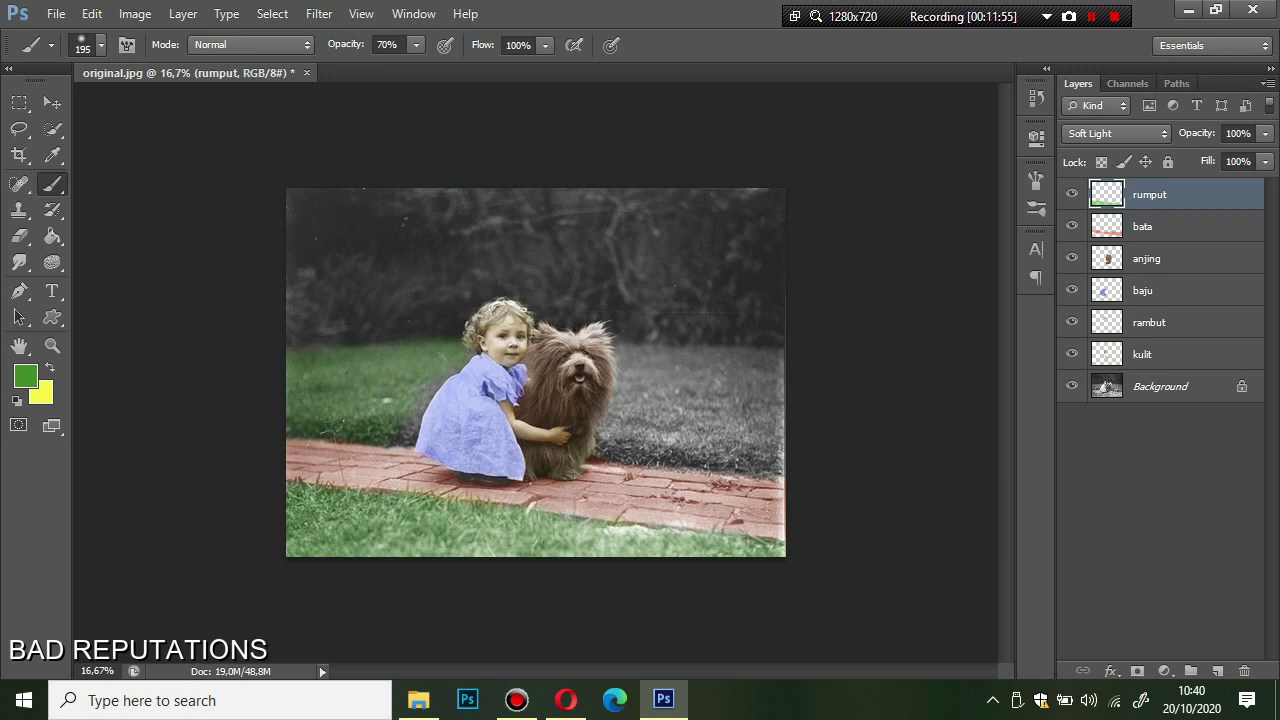
drag(629, 352, 722, 360)
Step: Add a new layer named pohon with Soft Light blend mode
click(1217, 671)
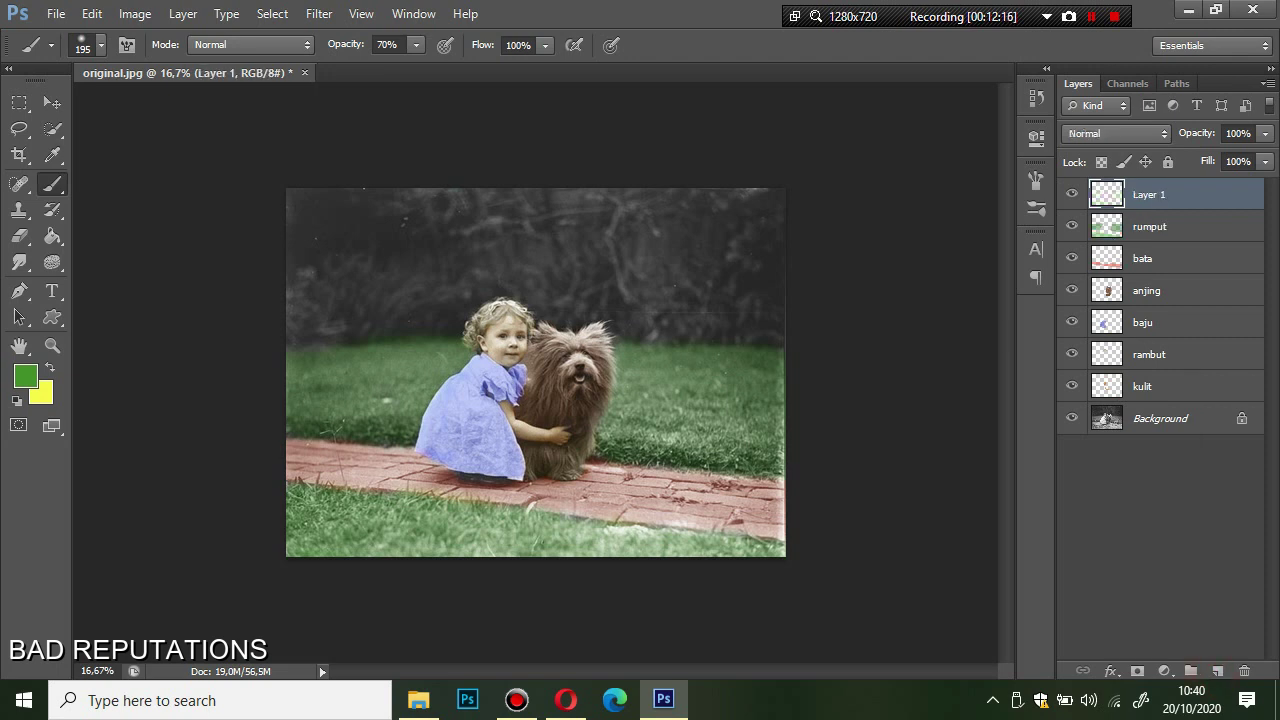
double_click(1150, 194)
text(pohon)
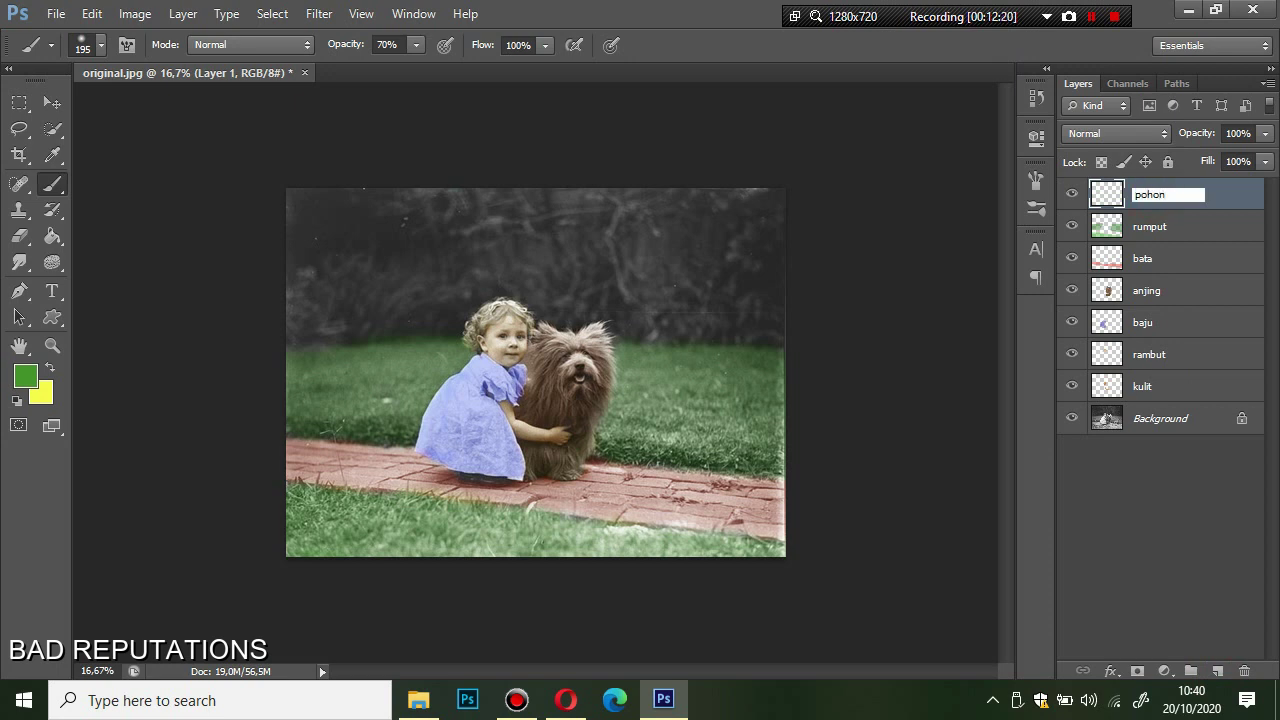
key(Return)
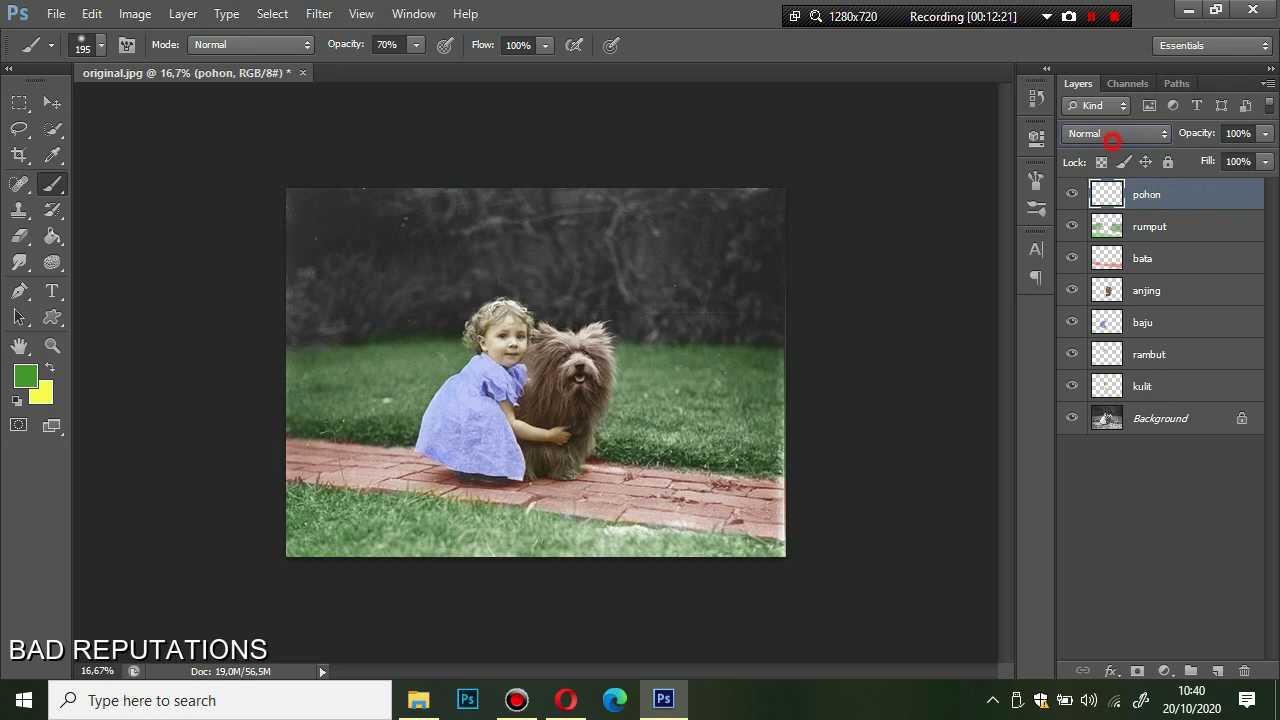
click(1110, 133)
click(1073, 412)
Step: Set the foreground colour to dark green #356c21 and the brush size to 329 px
click(25, 376)
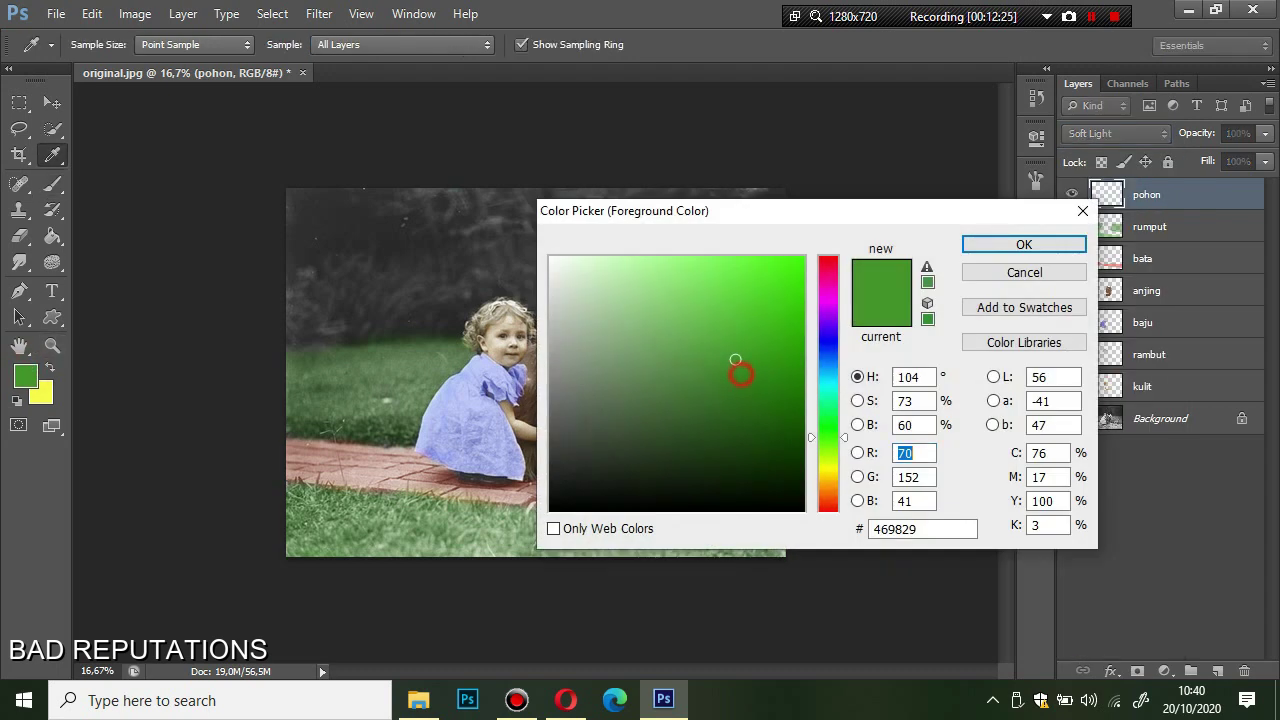
drag(740, 373, 725, 403)
click(1000, 240)
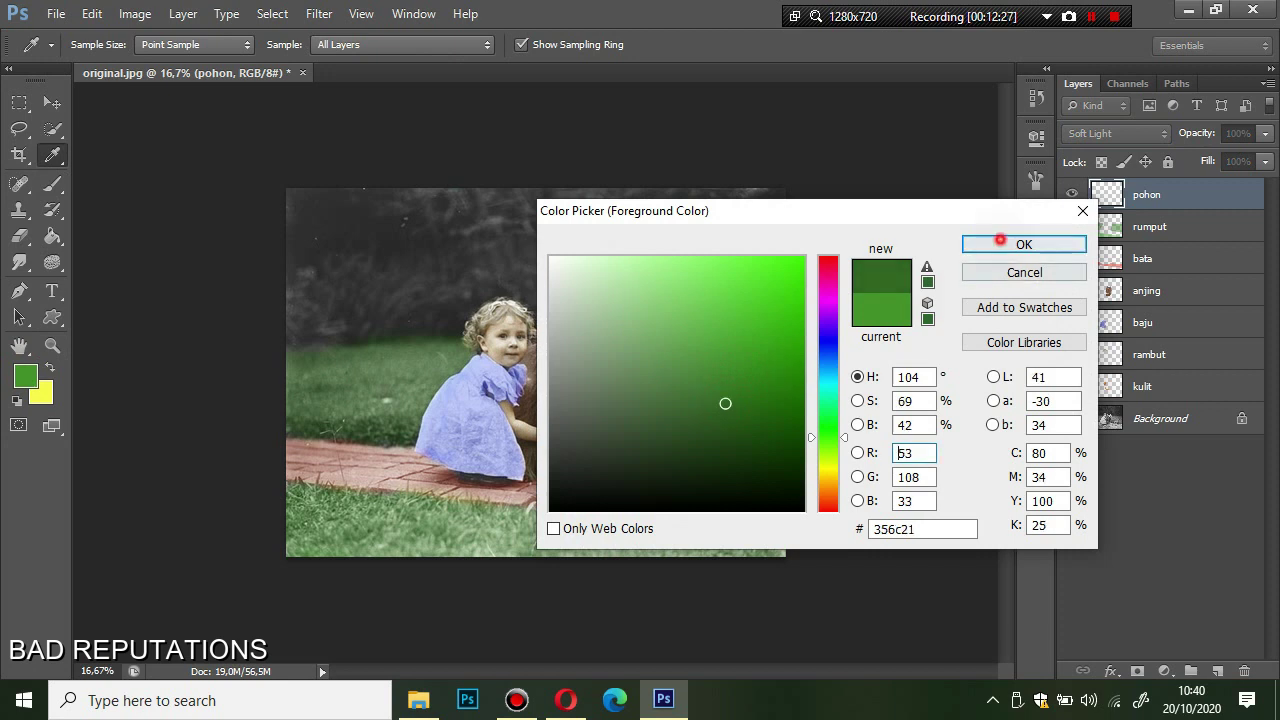
key(b)
right_click(488, 258)
click(674, 312)
click(300, 194)
Step: Paint the background trees and grey bushes green, then set pohon's fill to 75%
drag(300, 196, 296, 328)
mouse_move(360, 205)
mouse_down()
mouse_move(432, 194)
mouse_move(360, 278)
mouse_move(365, 310)
mouse_up()
mouse_move(420, 278)
mouse_down()
mouse_move(590, 200)
mouse_move(765, 198)
mouse_move(660, 236)
mouse_up()
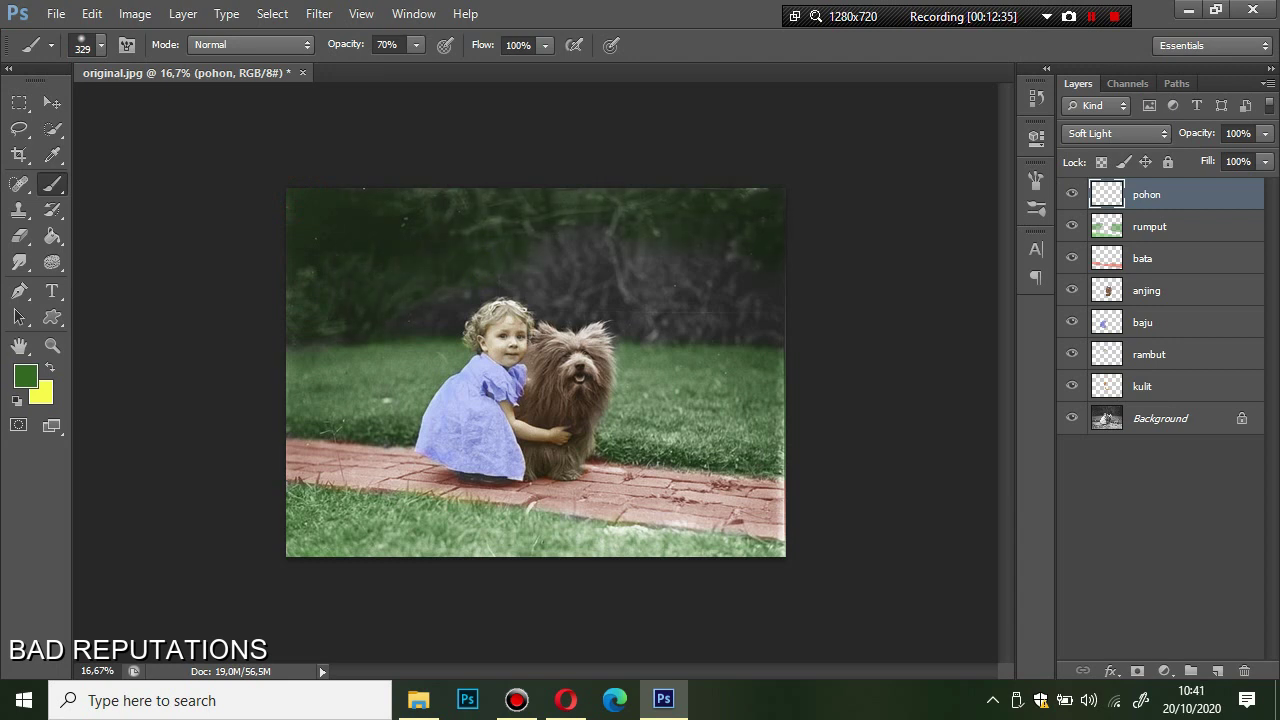
mouse_move(533, 280)
mouse_down()
mouse_move(548, 294)
mouse_move(590, 252)
mouse_up()
mouse_move(604, 295)
mouse_down()
mouse_move(598, 315)
mouse_move(630, 297)
mouse_move(700, 326)
mouse_move(768, 323)
mouse_up()
drag(612, 259, 700, 266)
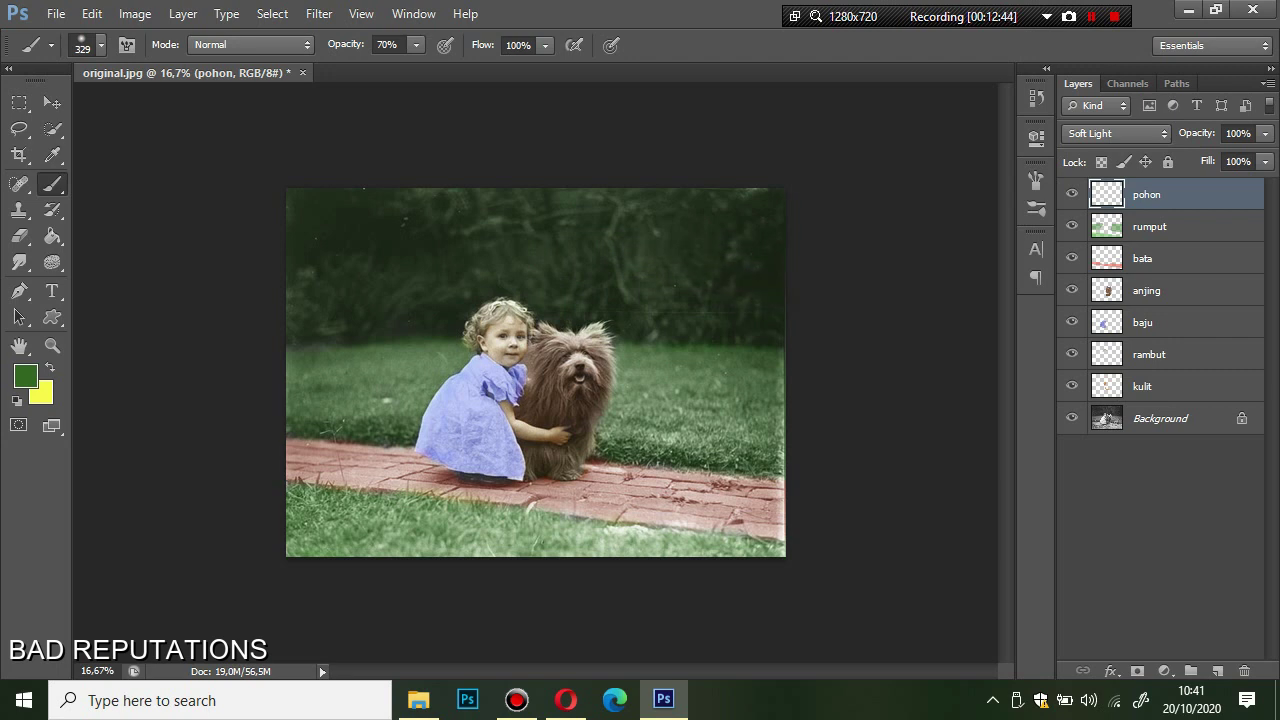
click(1265, 161)
drag(1266, 184, 1239, 184)
Step: Darken the pohon tree tint with Brightness/Contrast brightness -76
click(135, 13)
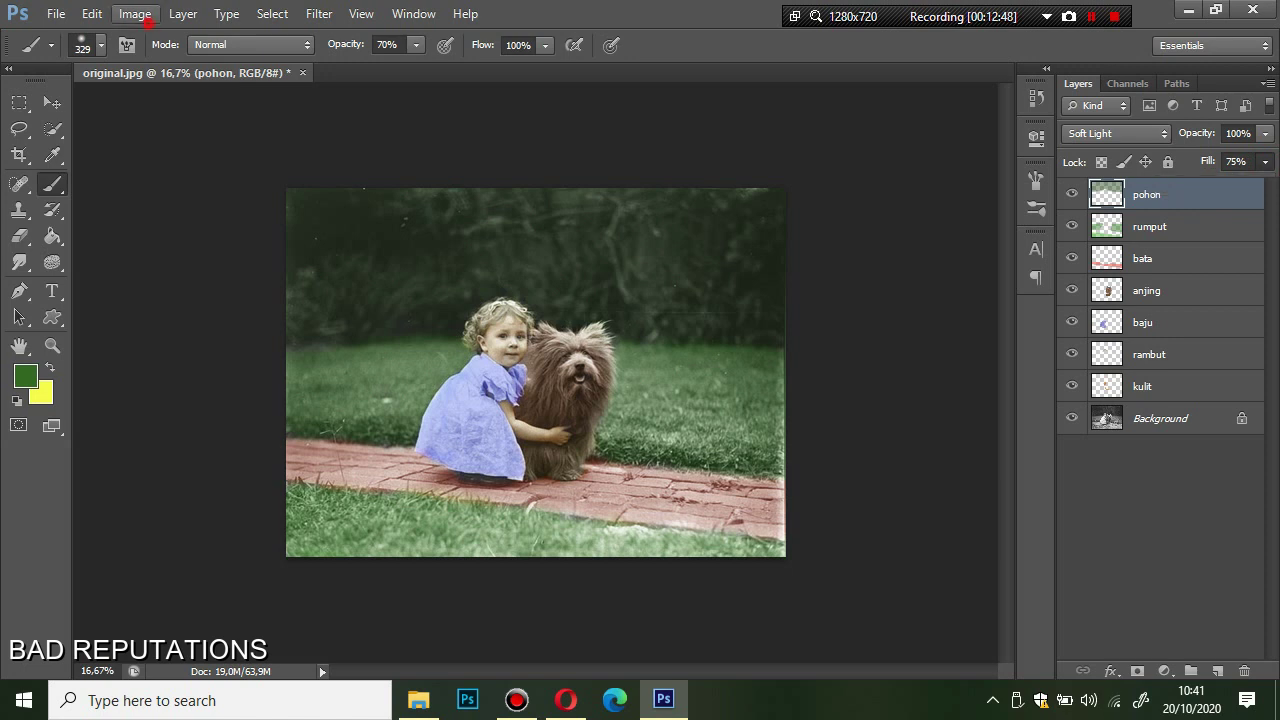
click(400, 64)
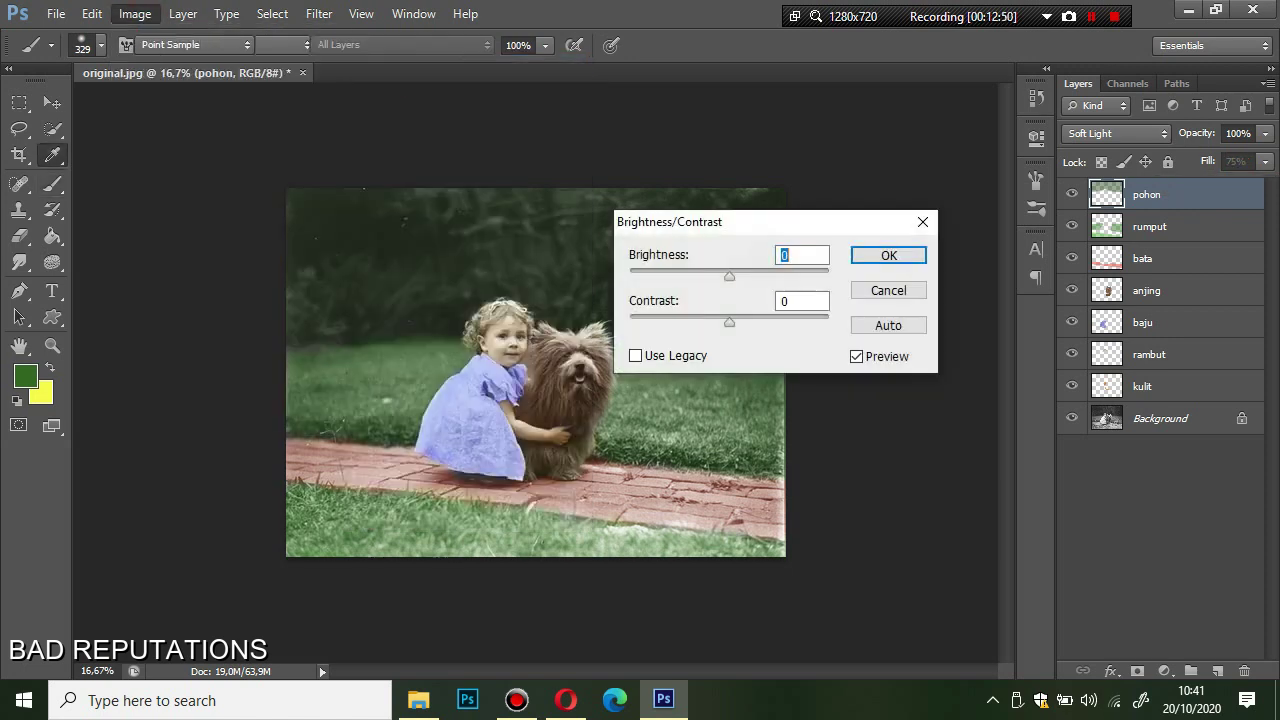
drag(727, 273, 664, 276)
text(-76)
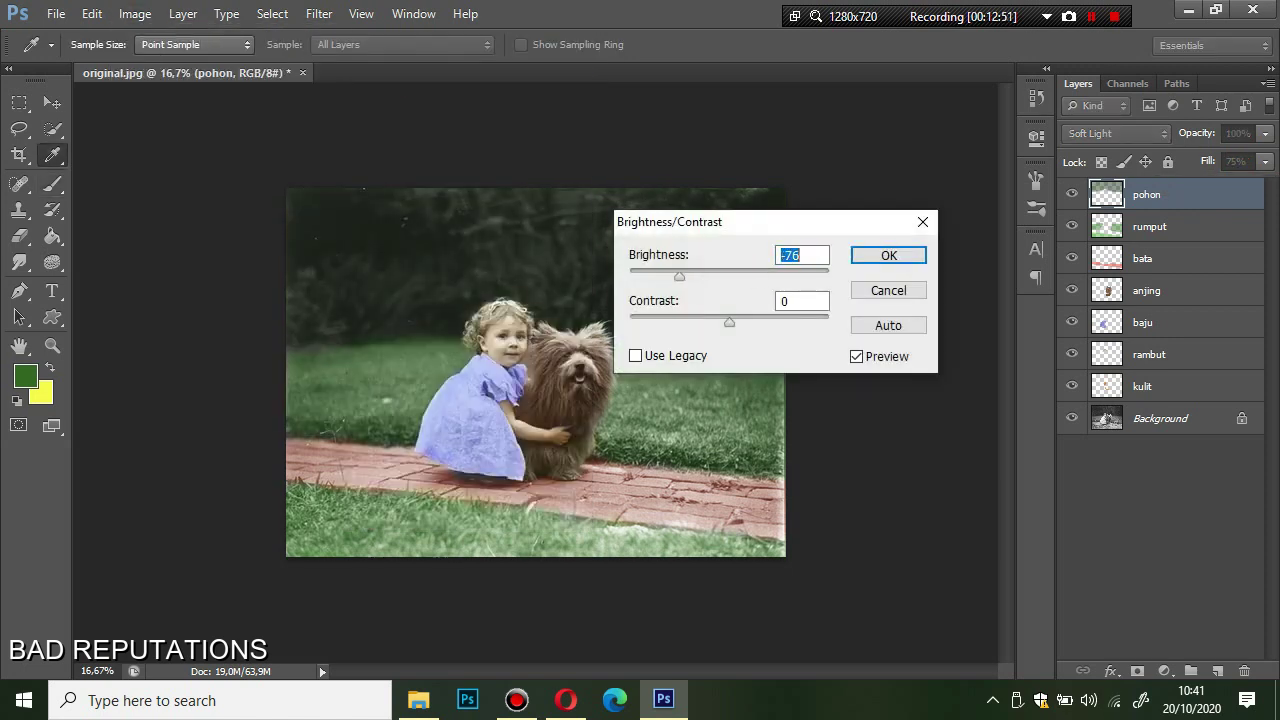
click(871, 253)
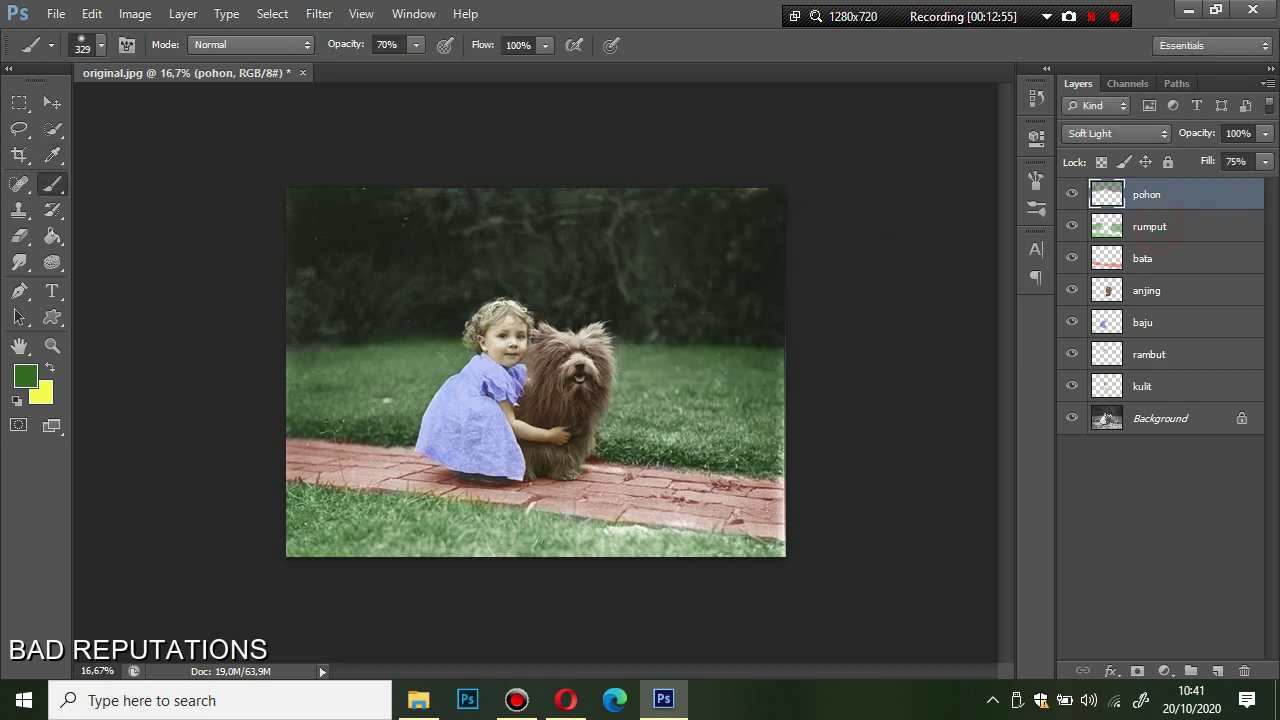
Step: Apply Hue/Saturation to the rumput layer with Hue -24 and Saturation -23
click(1150, 227)
click(135, 14)
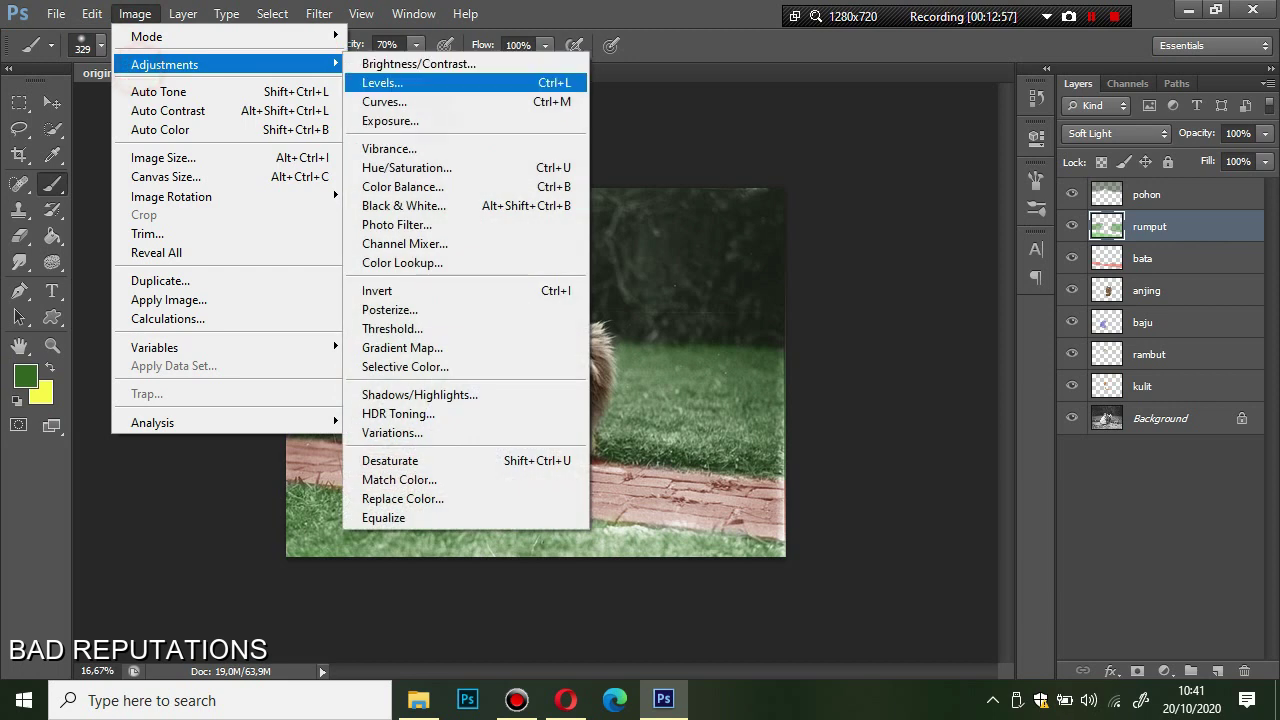
click(443, 167)
drag(810, 304, 763, 304)
key(shift+Up)
key(shift+Up)
key(Up)
key(Up)
key(Up)
key(shift+Tab)
key(shift+Down)
key(shift+Down)
key(Down)
key(Down)
key(Down)
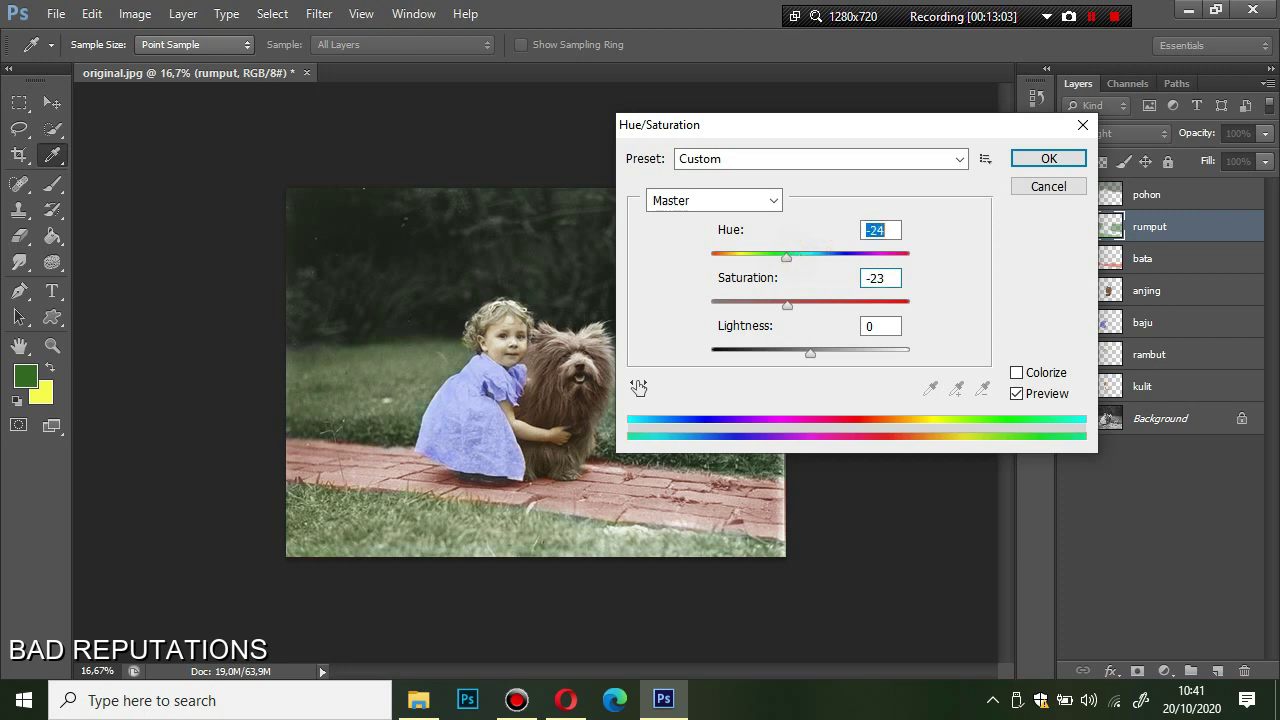
key(Return)
Step: Brush darker green along the bottom grass strip and near the right edge
key(b)
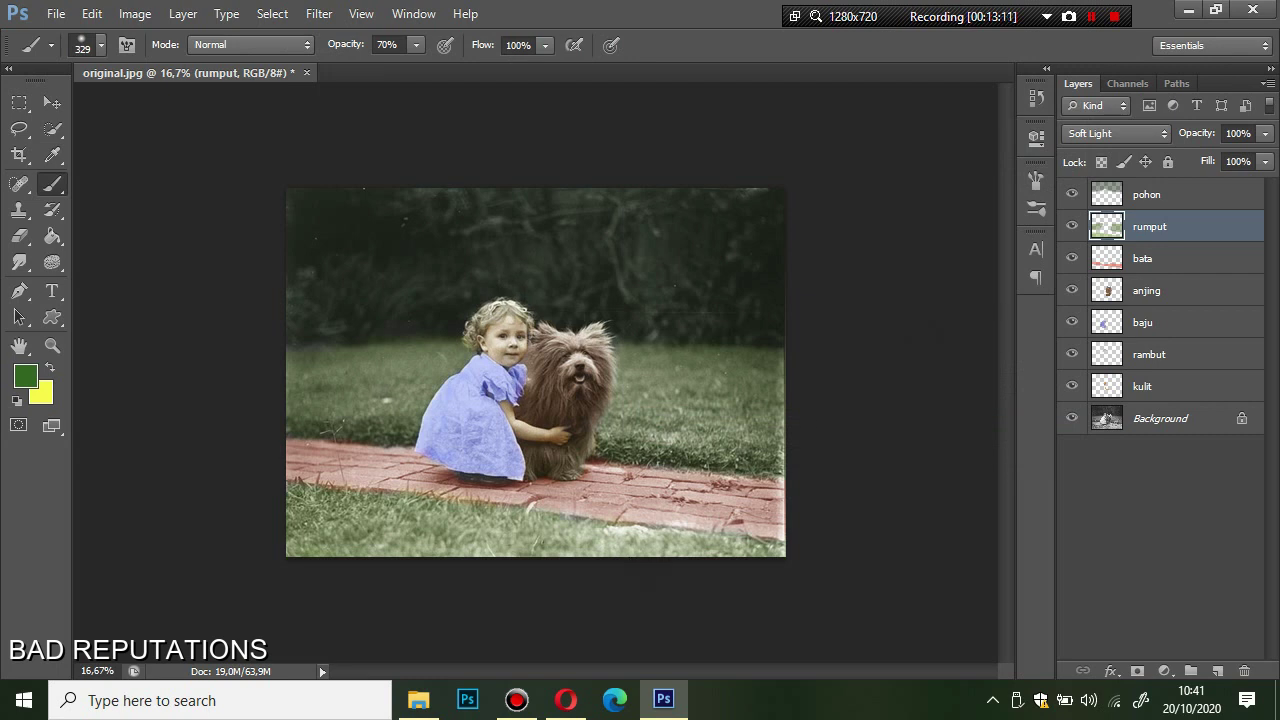
drag(608, 544, 786, 548)
drag(416, 563, 299, 545)
drag(410, 548, 600, 548)
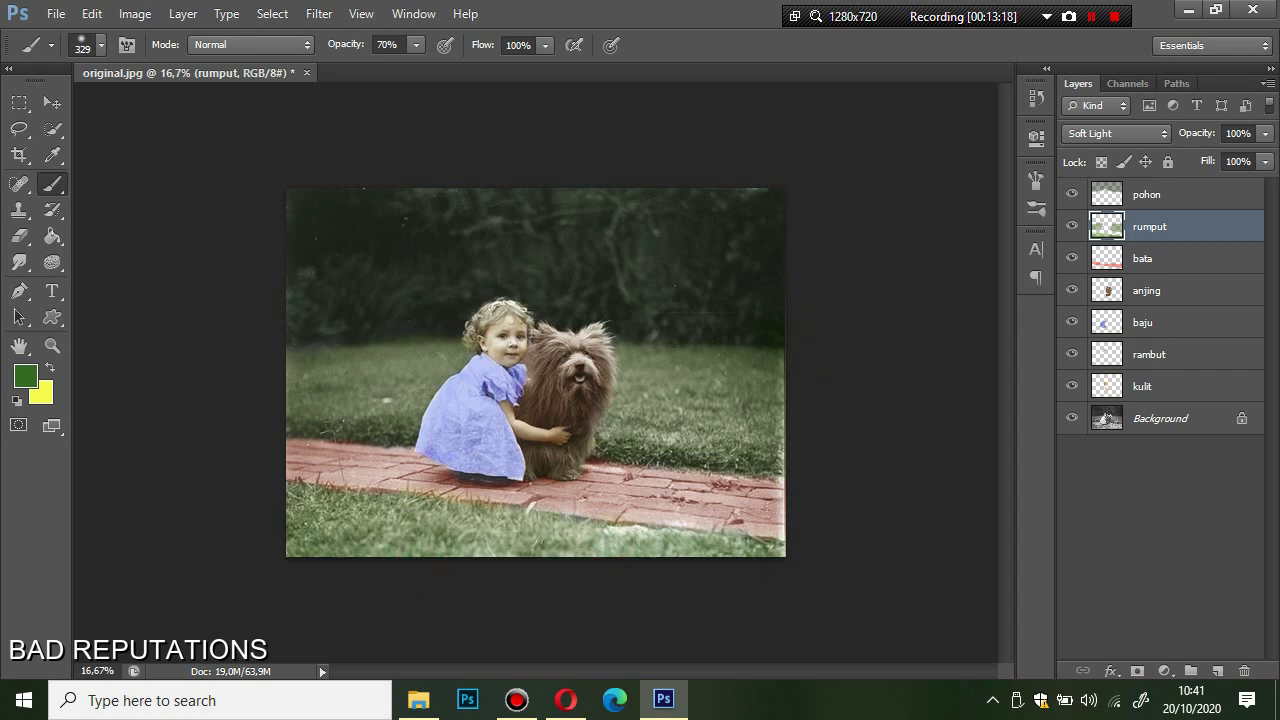
click(751, 431)
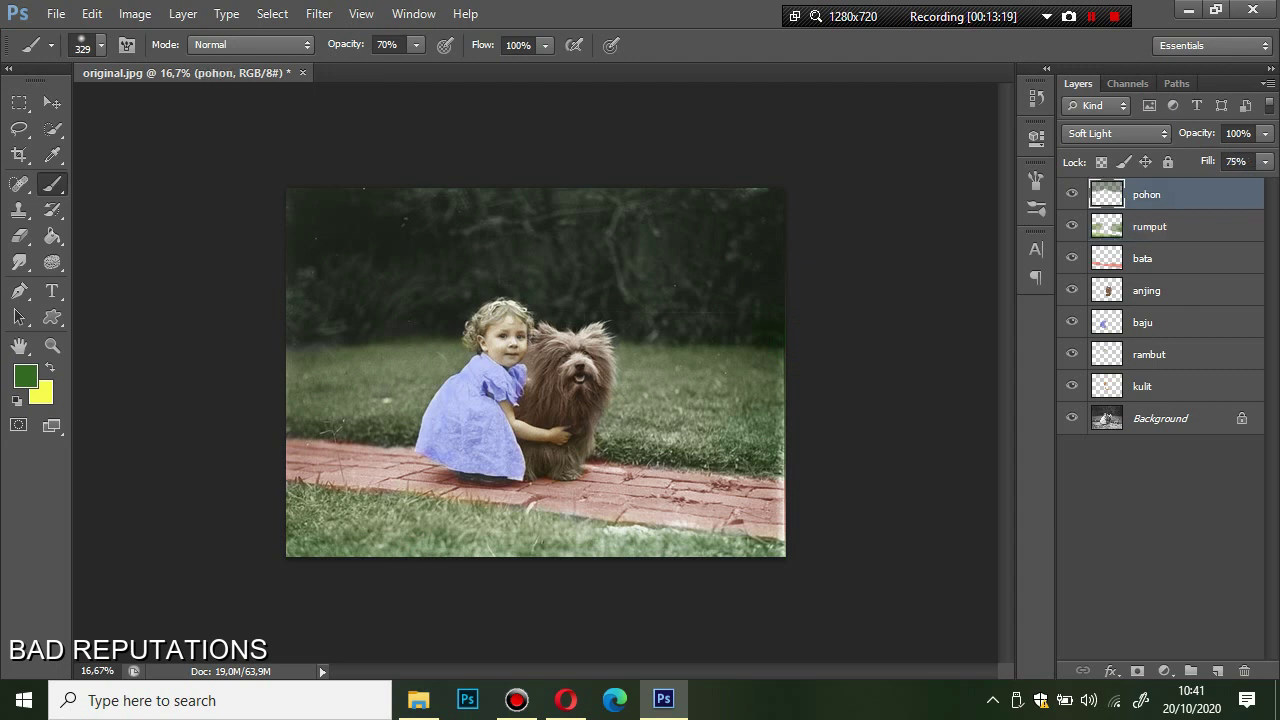
Step: Merge all the selected colour layers into the single Background layer
shift+click(1147, 420)
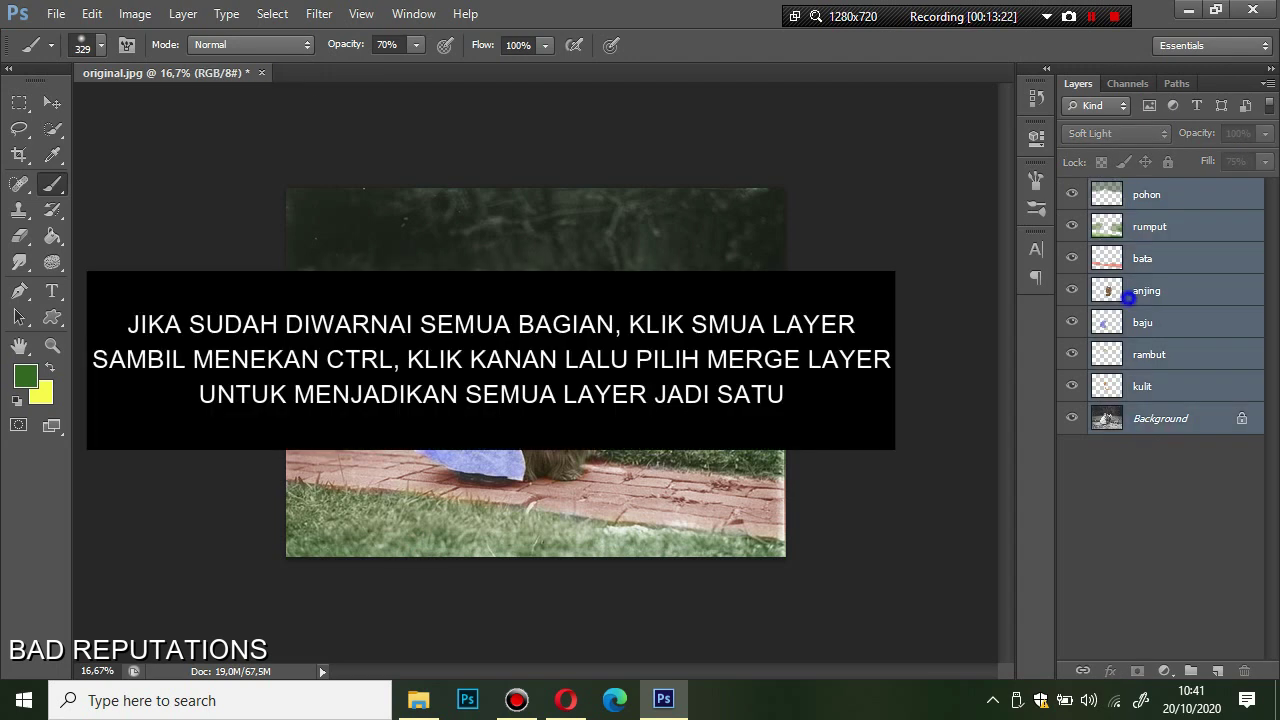
right_click(1138, 300)
click(936, 486)
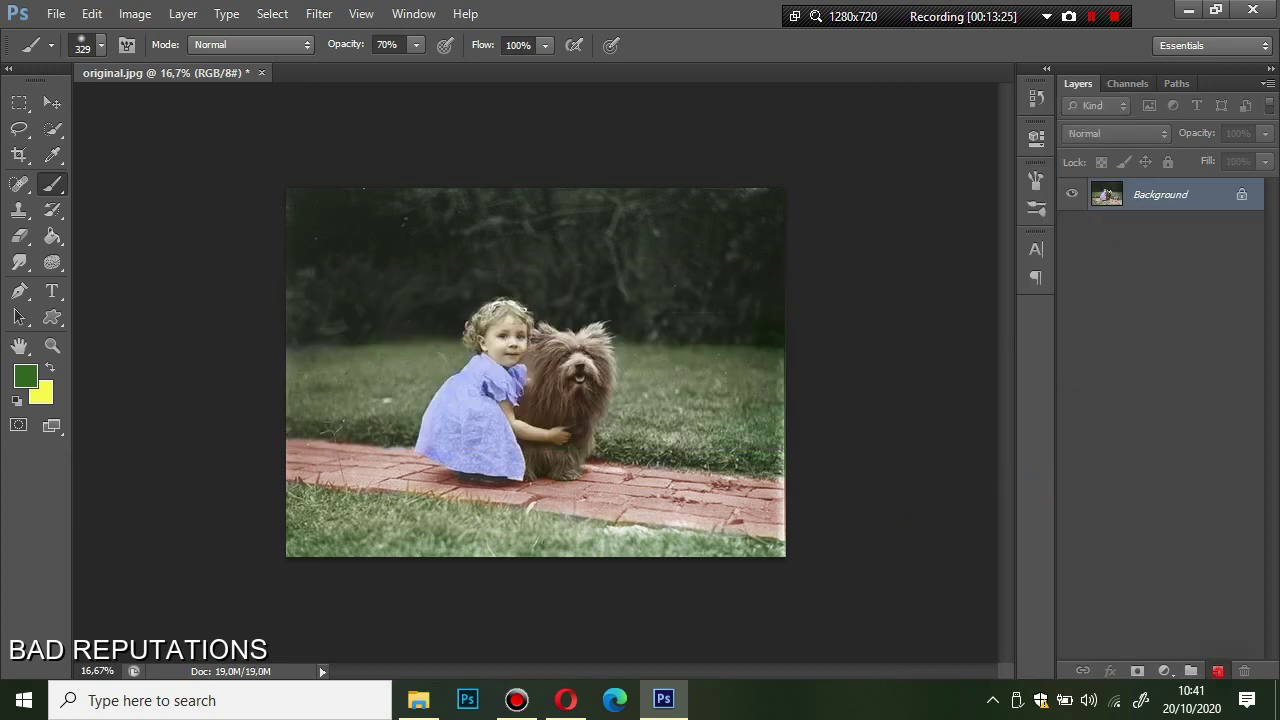
Step: Add a new empty layer and set a black foreground with 20% brush opacity
click(1217, 671)
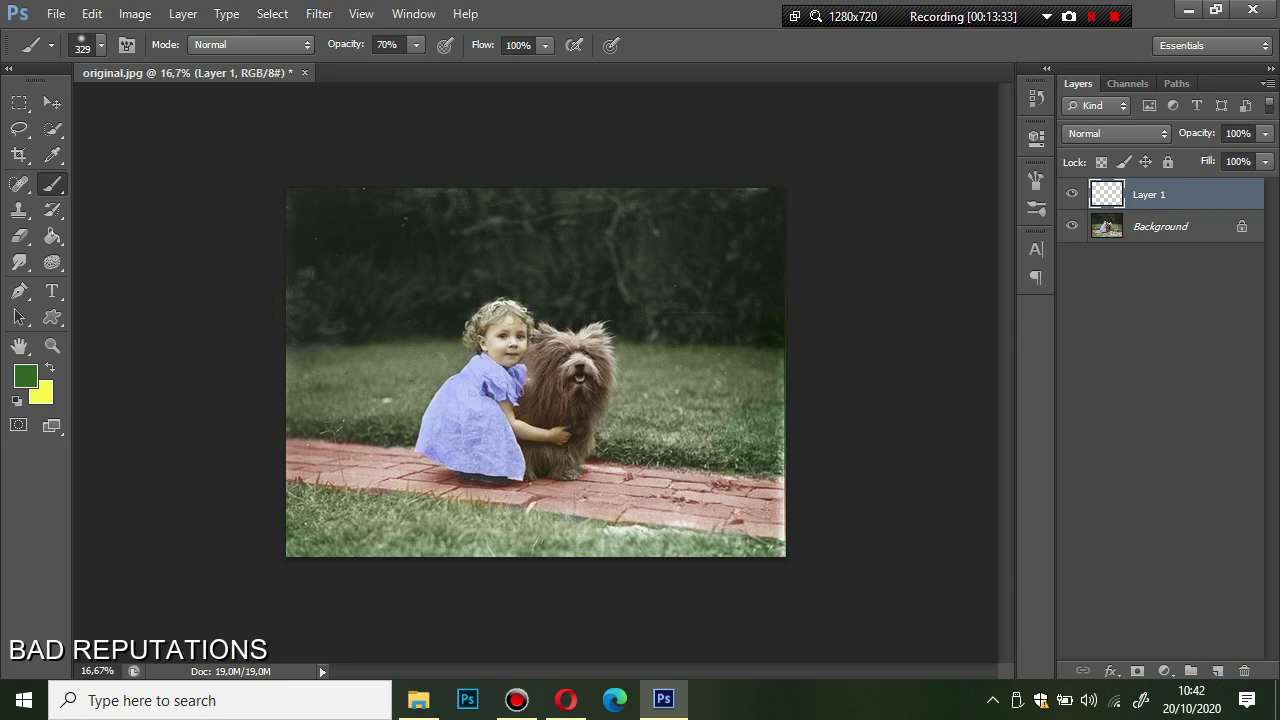
click(25, 375)
drag(632, 437, 550, 510)
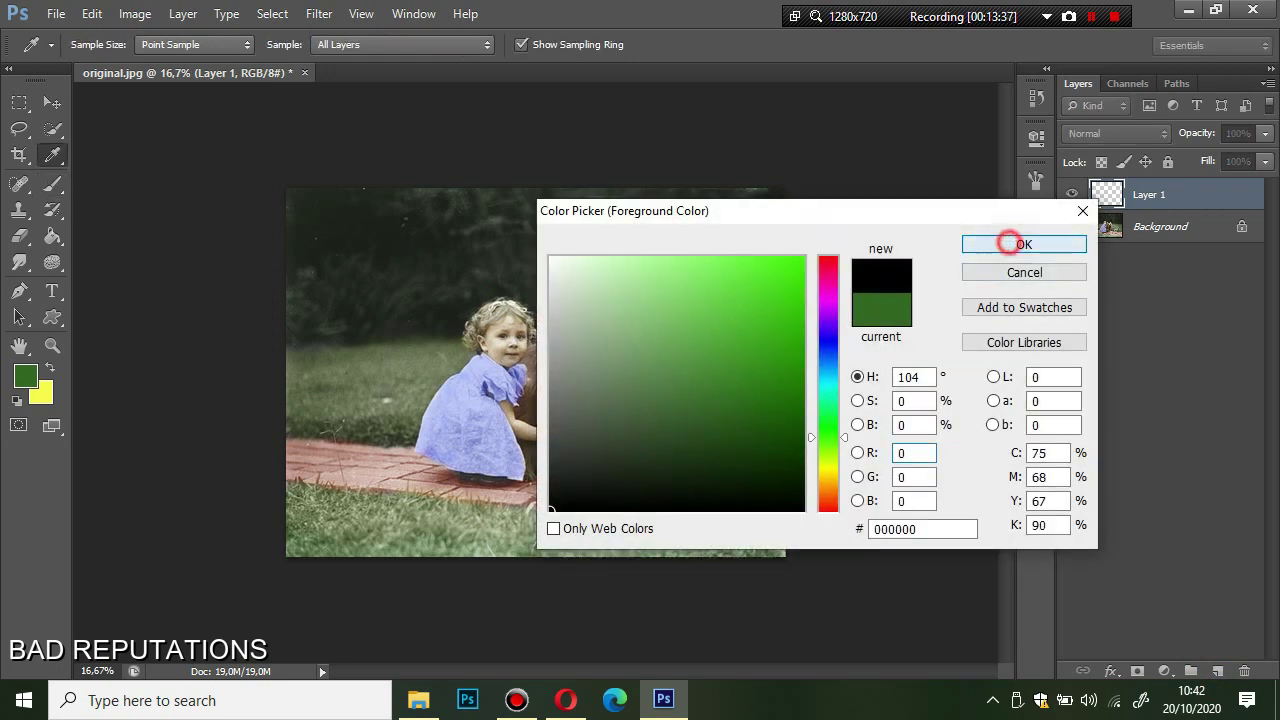
click(1010, 244)
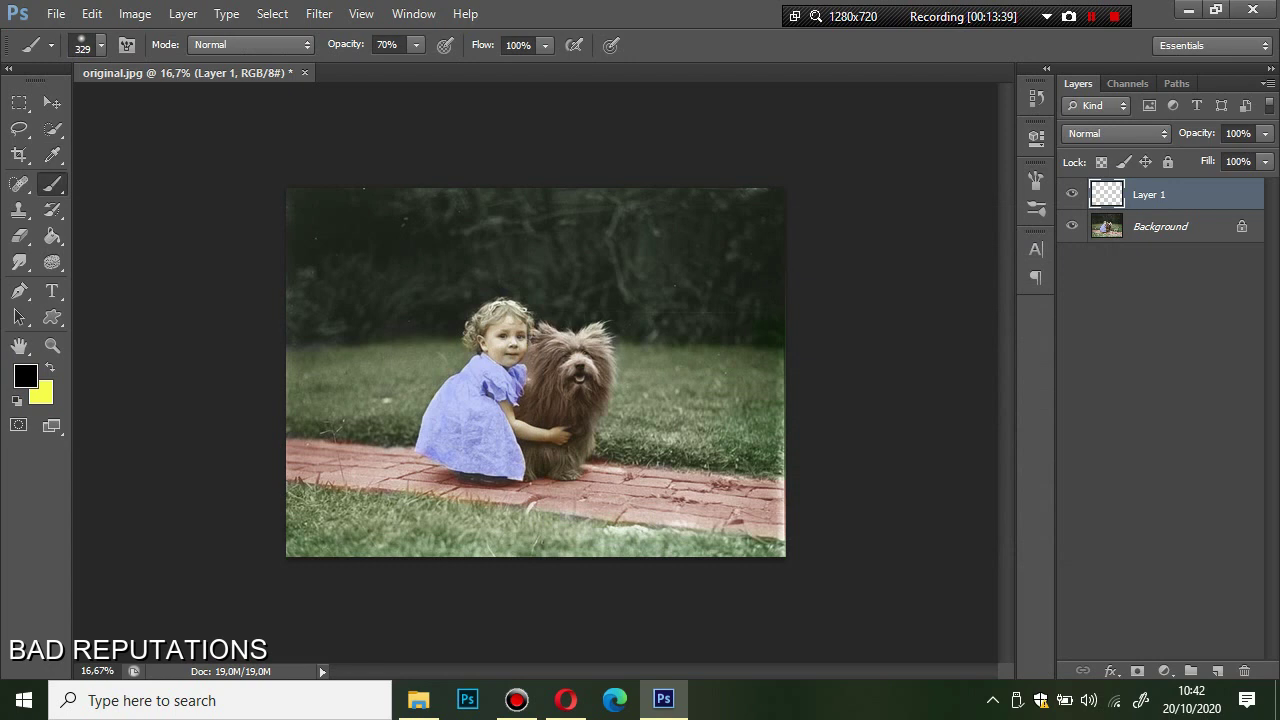
click(416, 44)
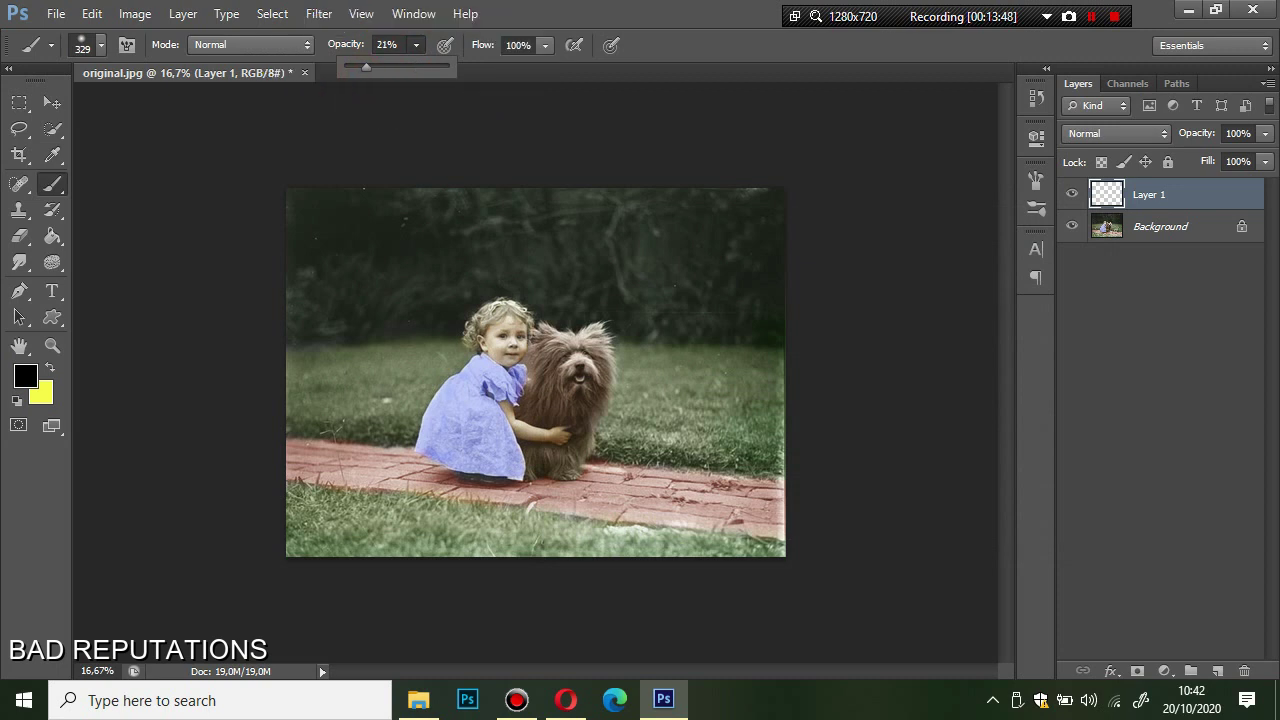
click(951, 243)
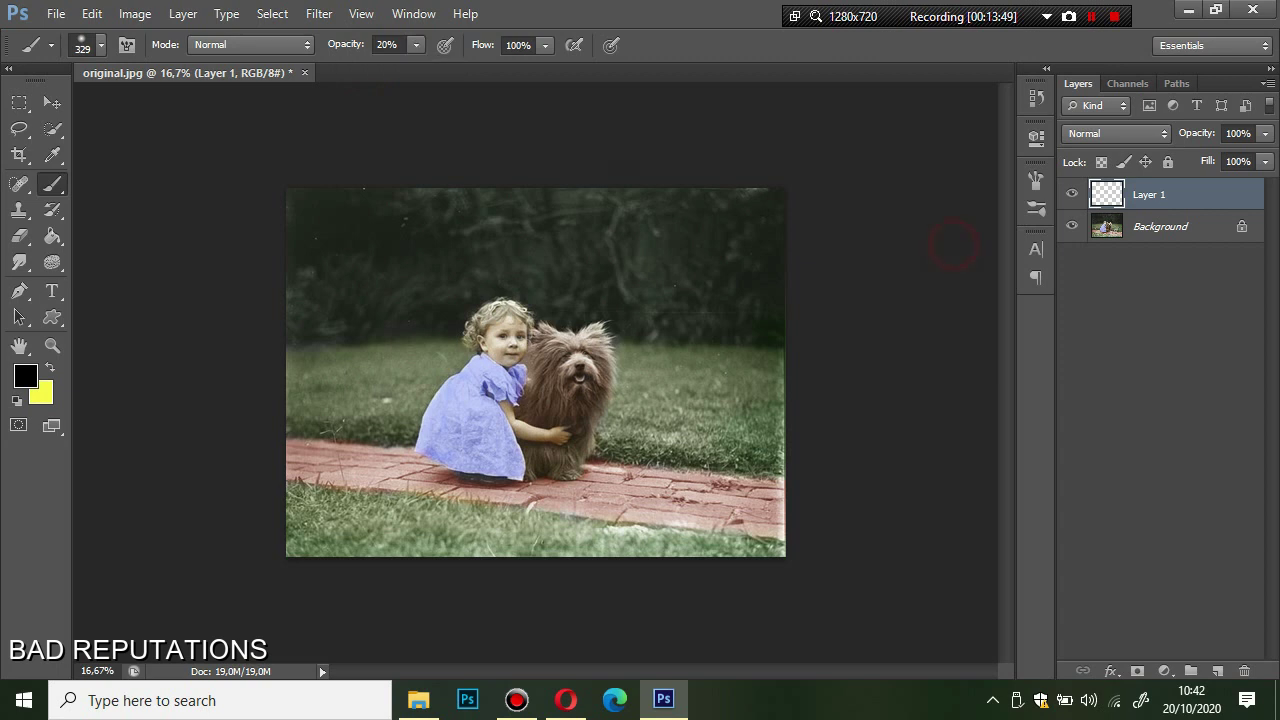
Step: Zoom in on the girl and dog, shrinking the brush to 149 then 43 px
right_click(604, 186)
right_click(586, 202)
drag(737, 339, 727, 339)
key(Return)
click(1121, 139)
key(ctrl+plus)
key(ctrl+plus)
key(ctrl+plus)
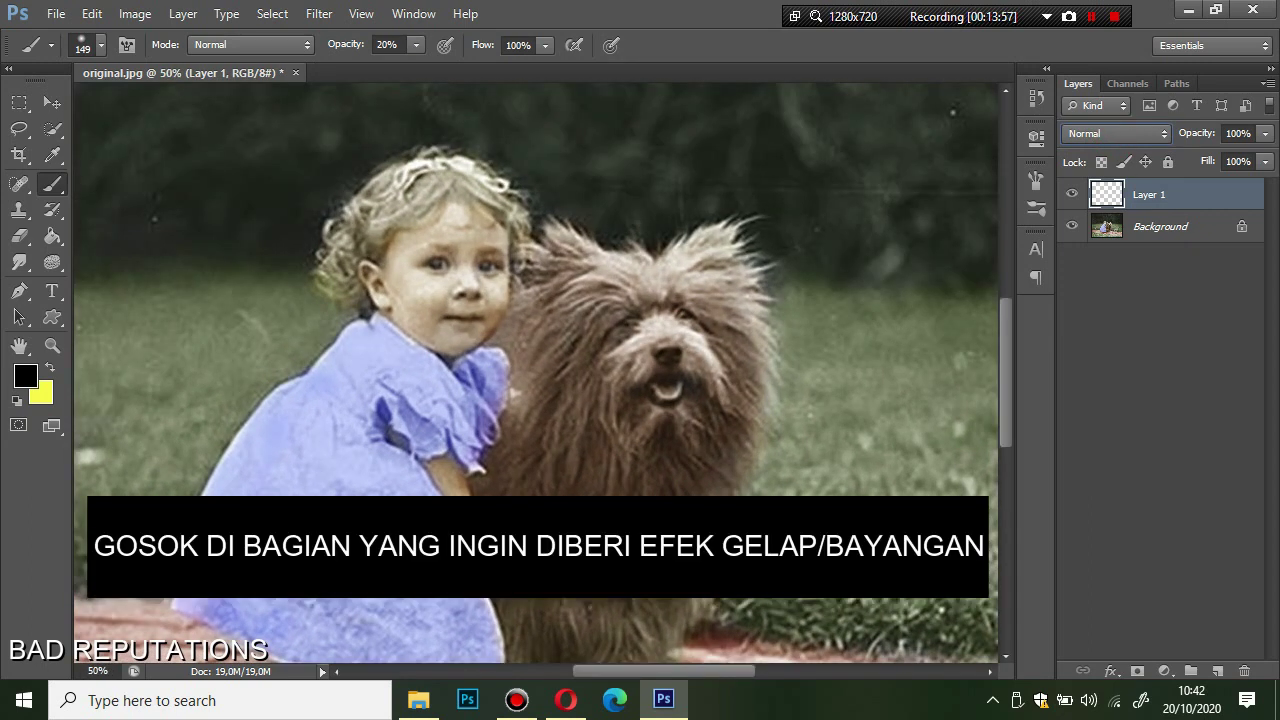
right_click(563, 300)
drag(710, 350, 632, 342)
key(Return)
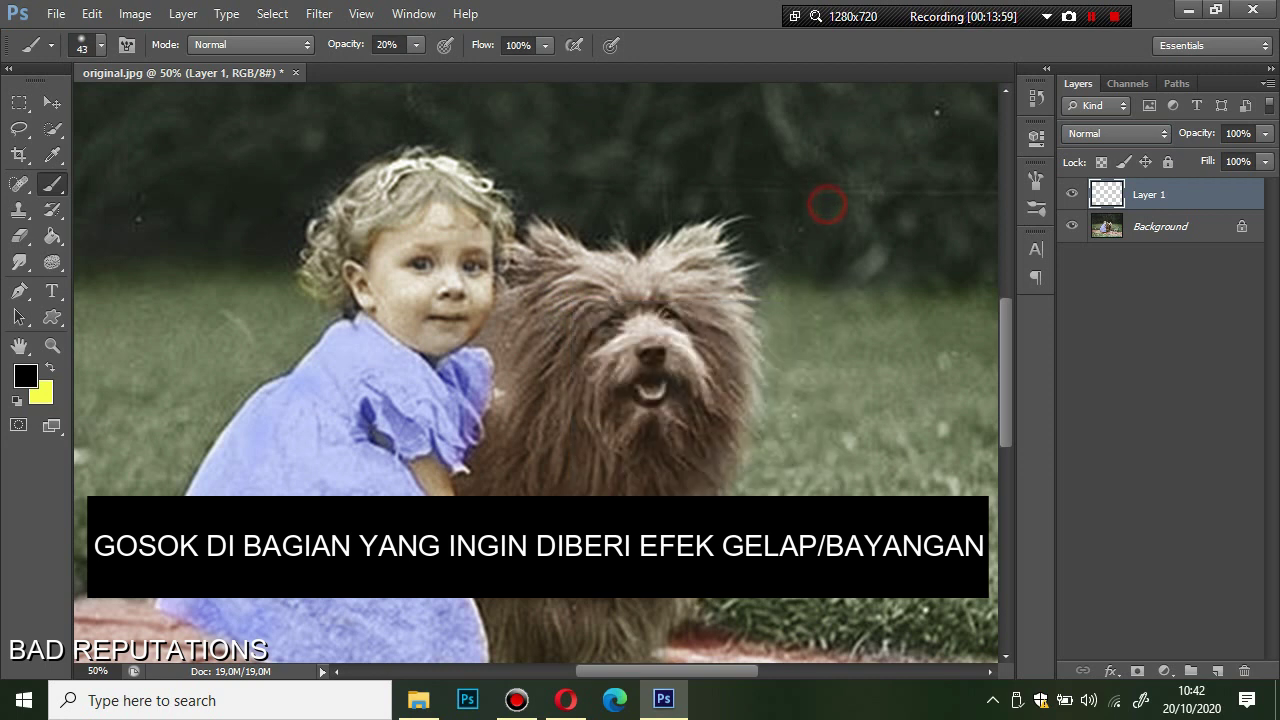
Step: Paint shadows under the girl's shoe, along her sleeve, and between girl and dog
scroll(827, 205, down, 4)
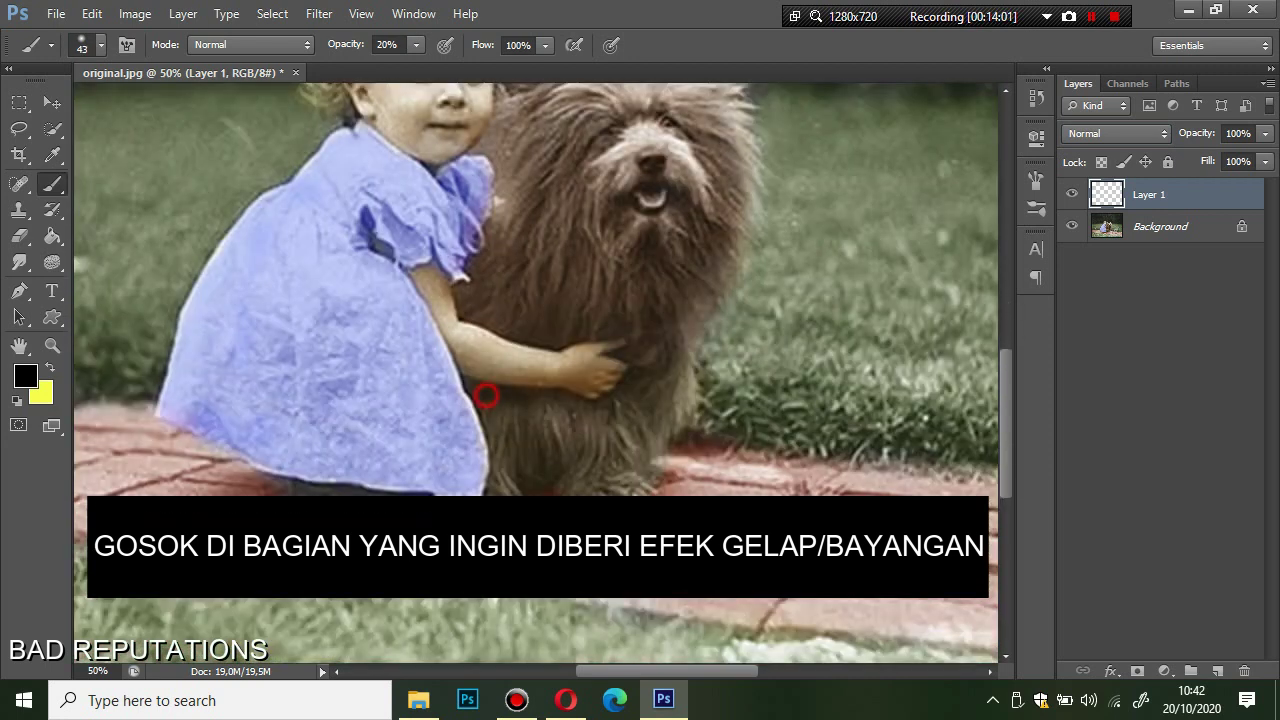
scroll(596, 401, down, 1)
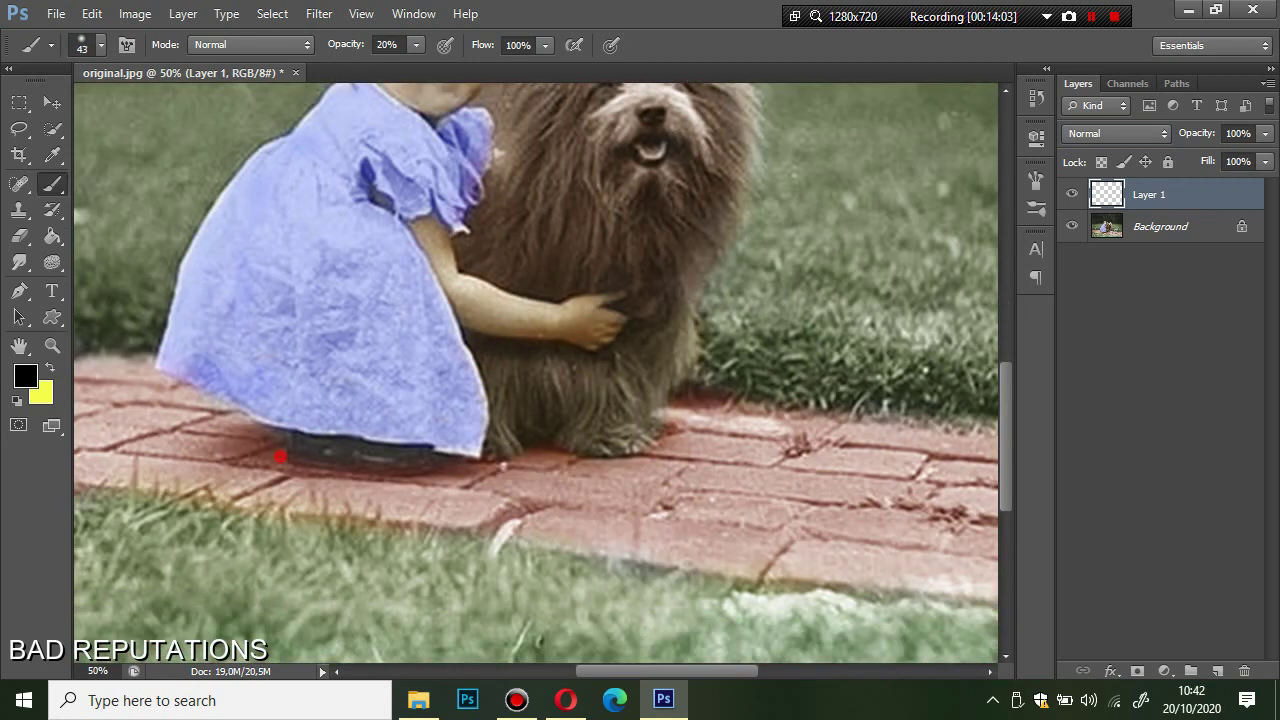
mouse_move(280, 462)
mouse_down()
mouse_move(440, 474)
mouse_move(606, 462)
mouse_move(655, 452)
mouse_move(666, 414)
mouse_up()
scroll(666, 414, up, 2)
mouse_move(393, 280)
mouse_down()
mouse_move(395, 305)
mouse_move(465, 395)
mouse_move(495, 412)
mouse_up()
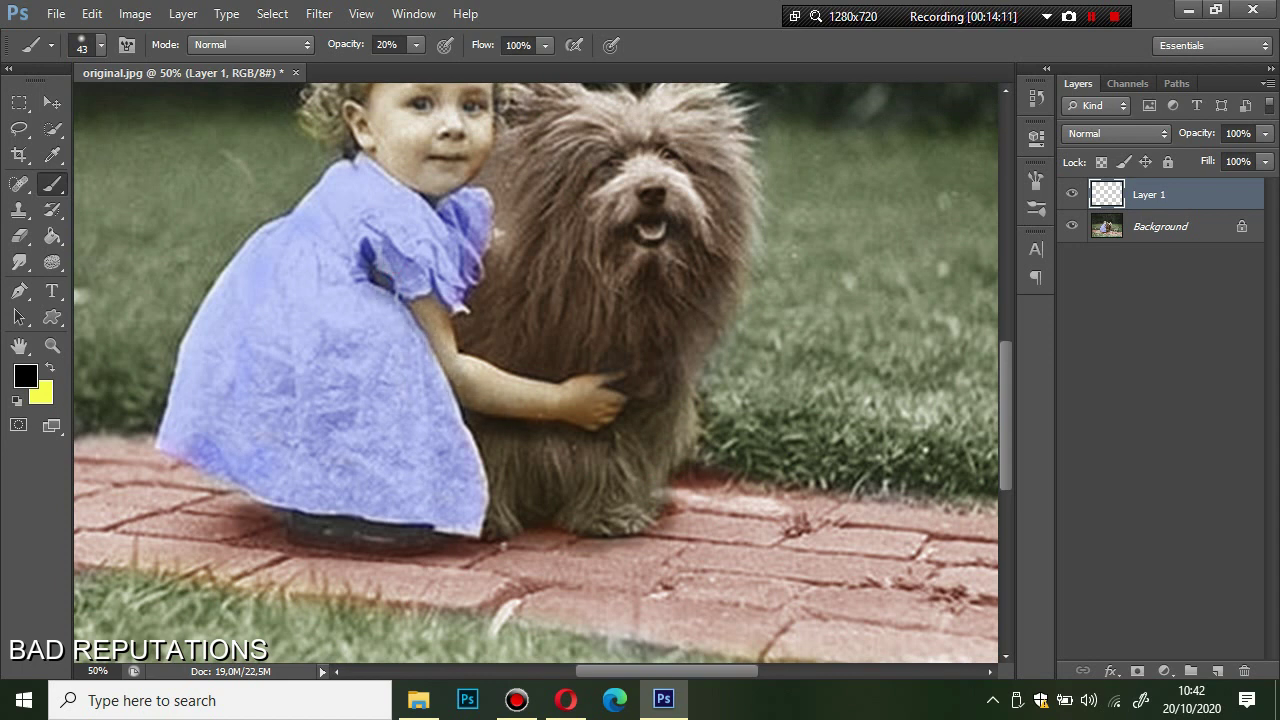
scroll(536, 372, up, 3)
drag(498, 328, 506, 198)
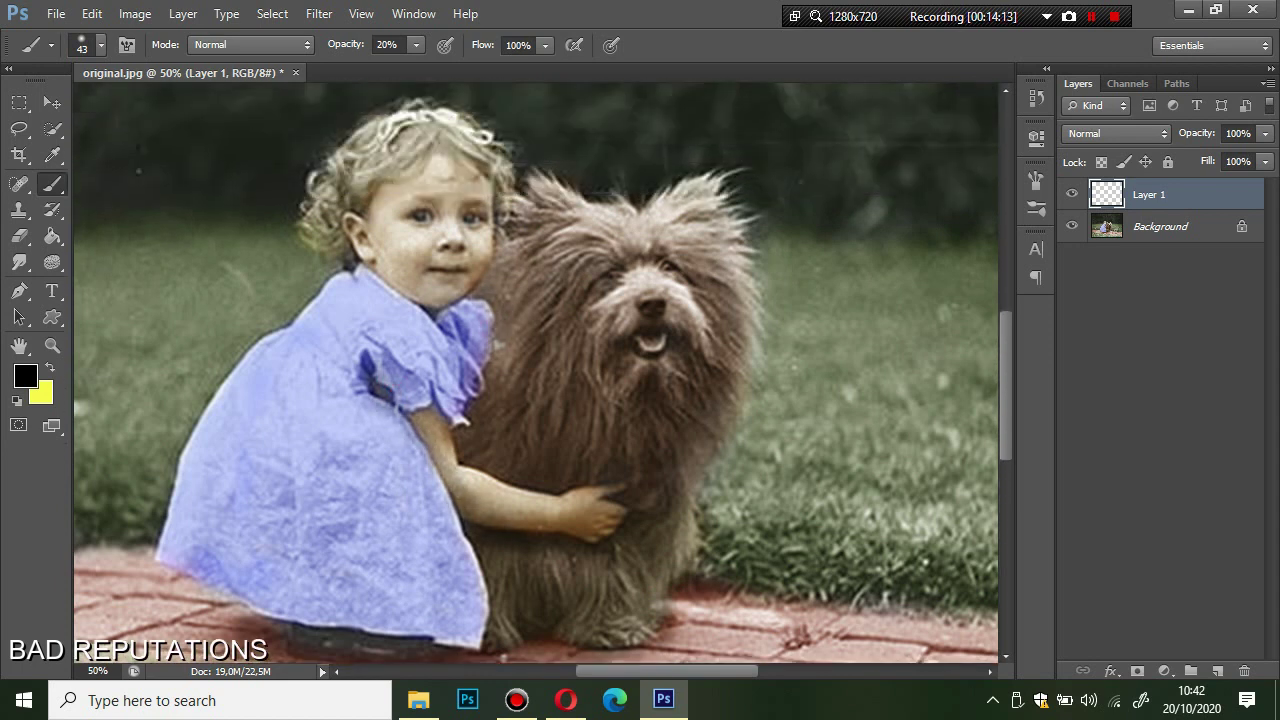
Step: Switch to a 64 px brush and paint more shadow, including under the girl's chin
right_click(575, 284)
text(64)
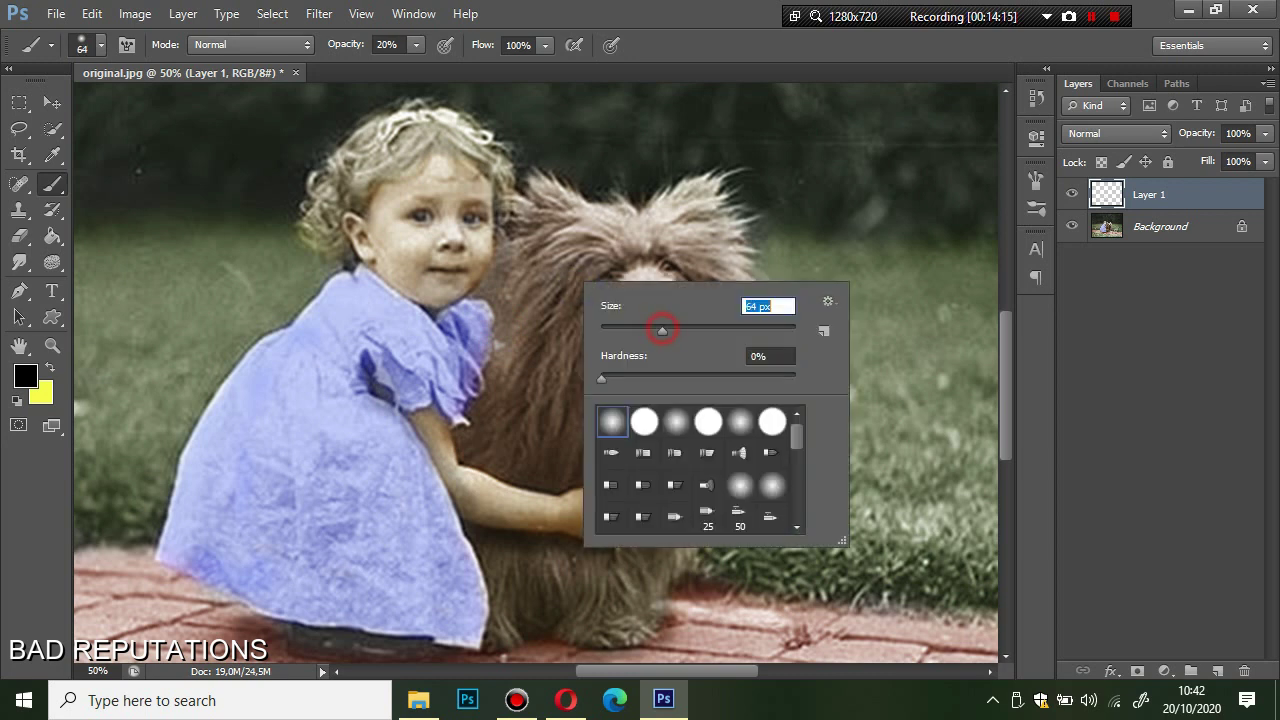
key(Return)
drag(516, 262, 506, 350)
scroll(506, 350, down, 1)
scroll(506, 350, up, 1)
scroll(506, 350, up, 1)
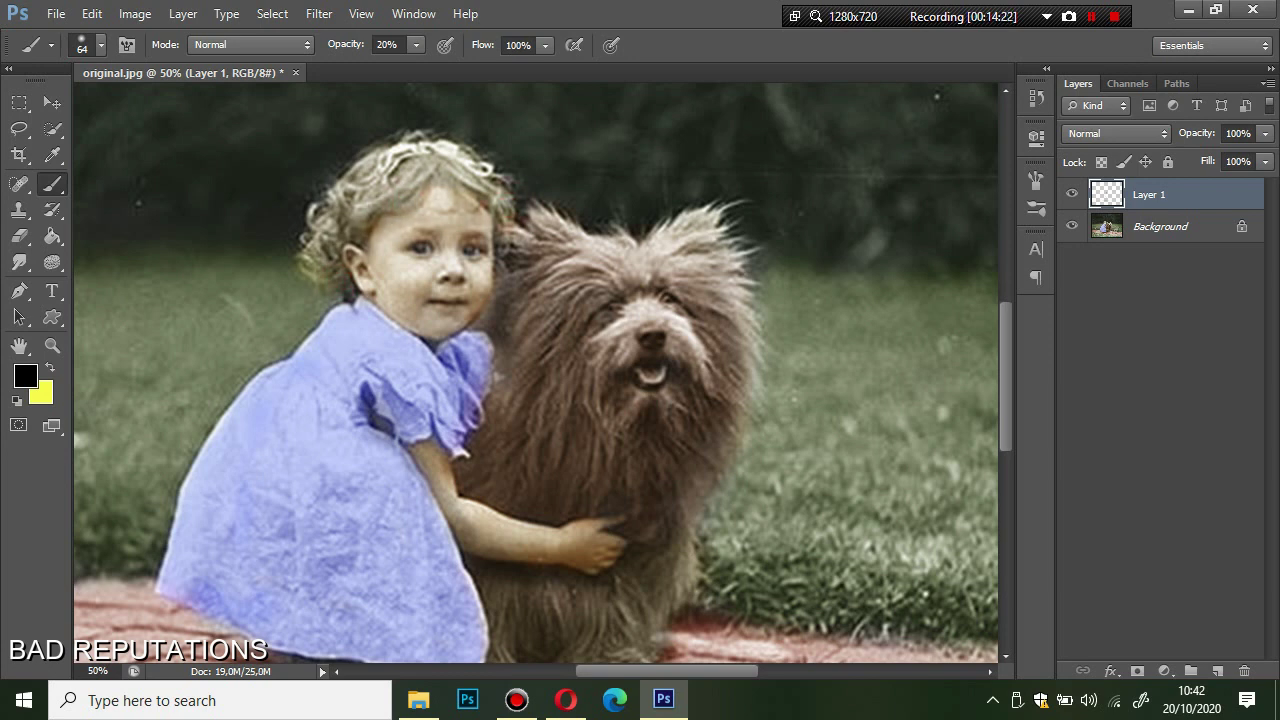
drag(470, 338, 404, 326)
scroll(543, 373, down, 1)
scroll(543, 373, up, 1)
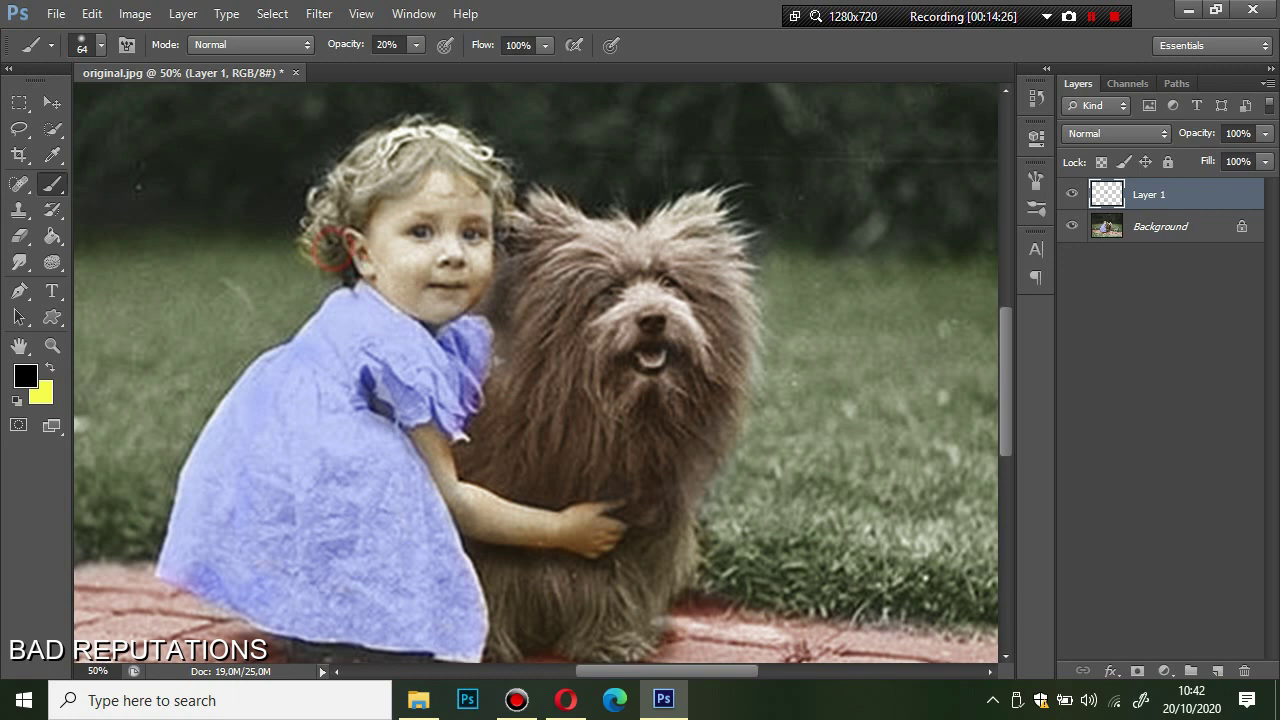
scroll(336, 256, down, 1)
scroll(336, 256, down, 1)
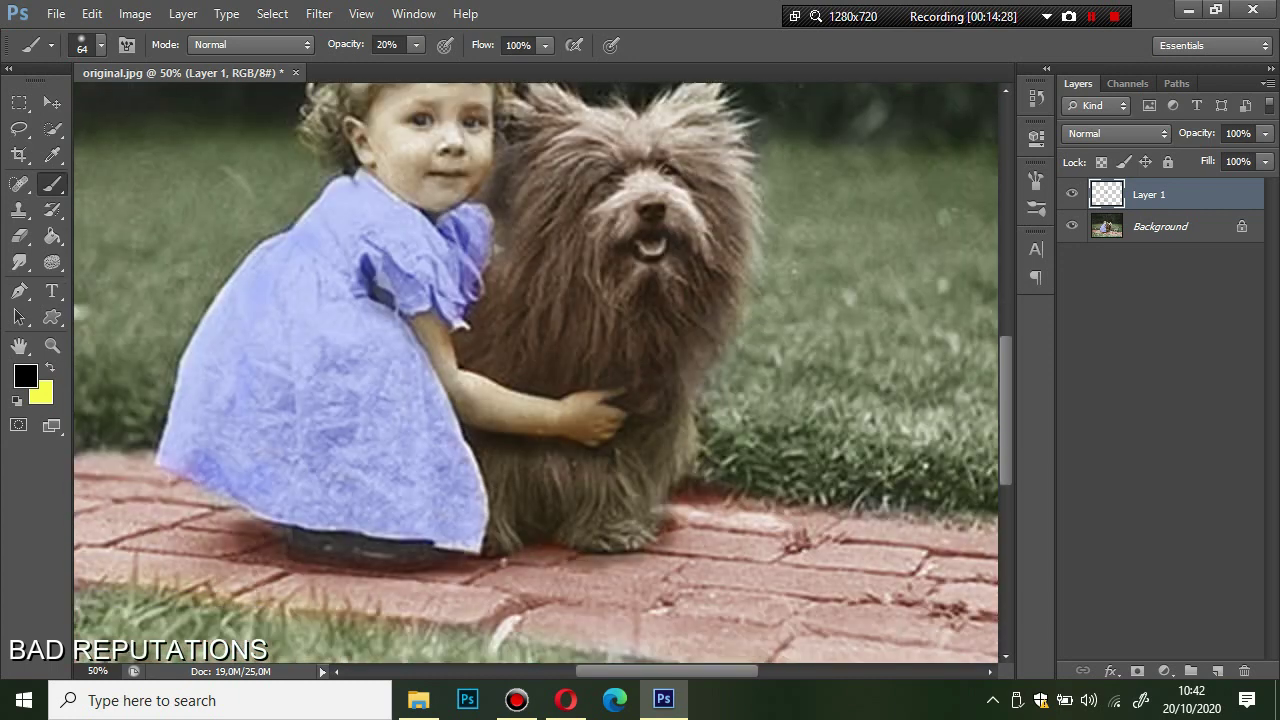
scroll(340, 246, down, 2)
scroll(360, 400, down, 2)
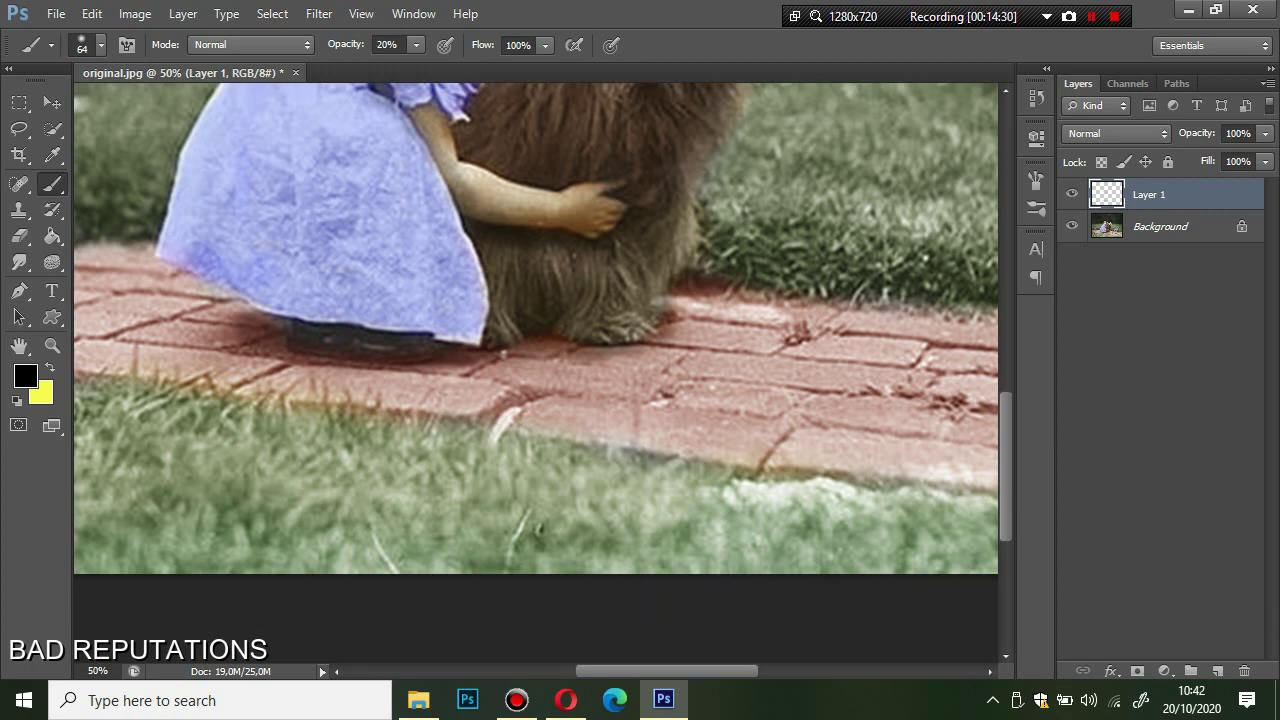
scroll(440, 422, up, 1)
Step: Resize the brush to 21 px, then to 71 px
right_click(546, 384)
click(634, 429)
click(508, 386)
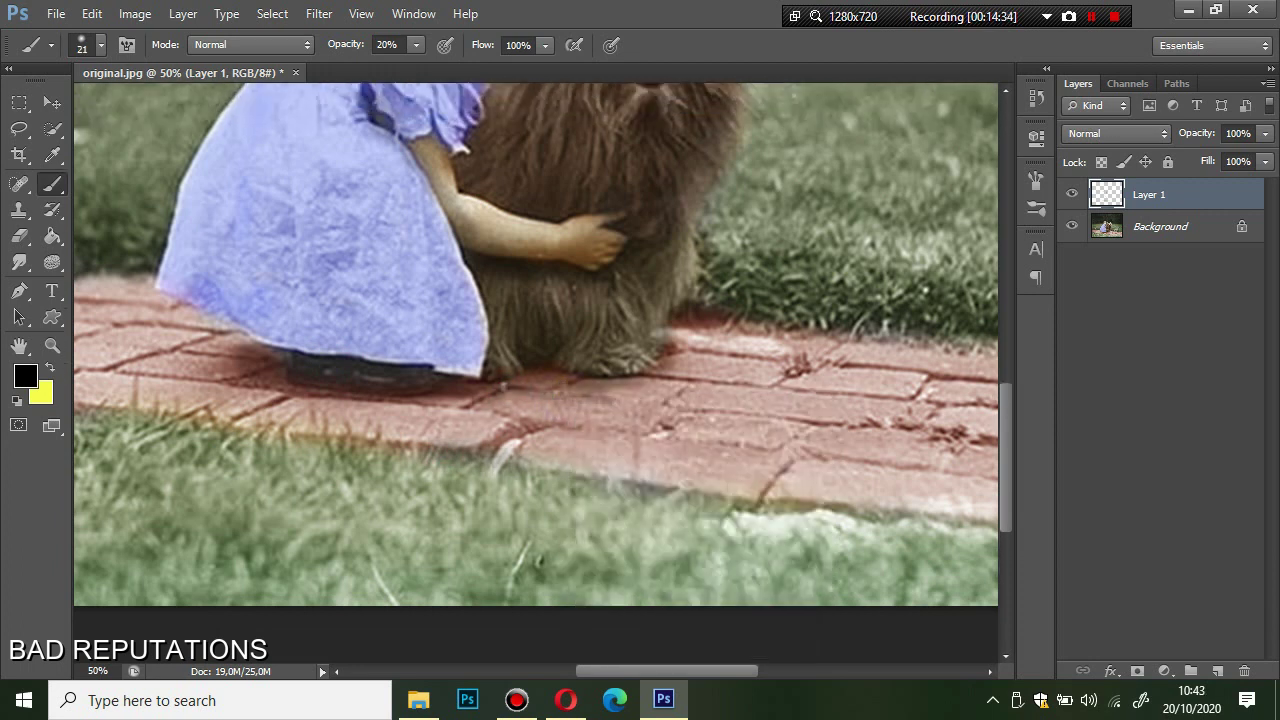
right_click(686, 378)
drag(723, 424, 775, 424)
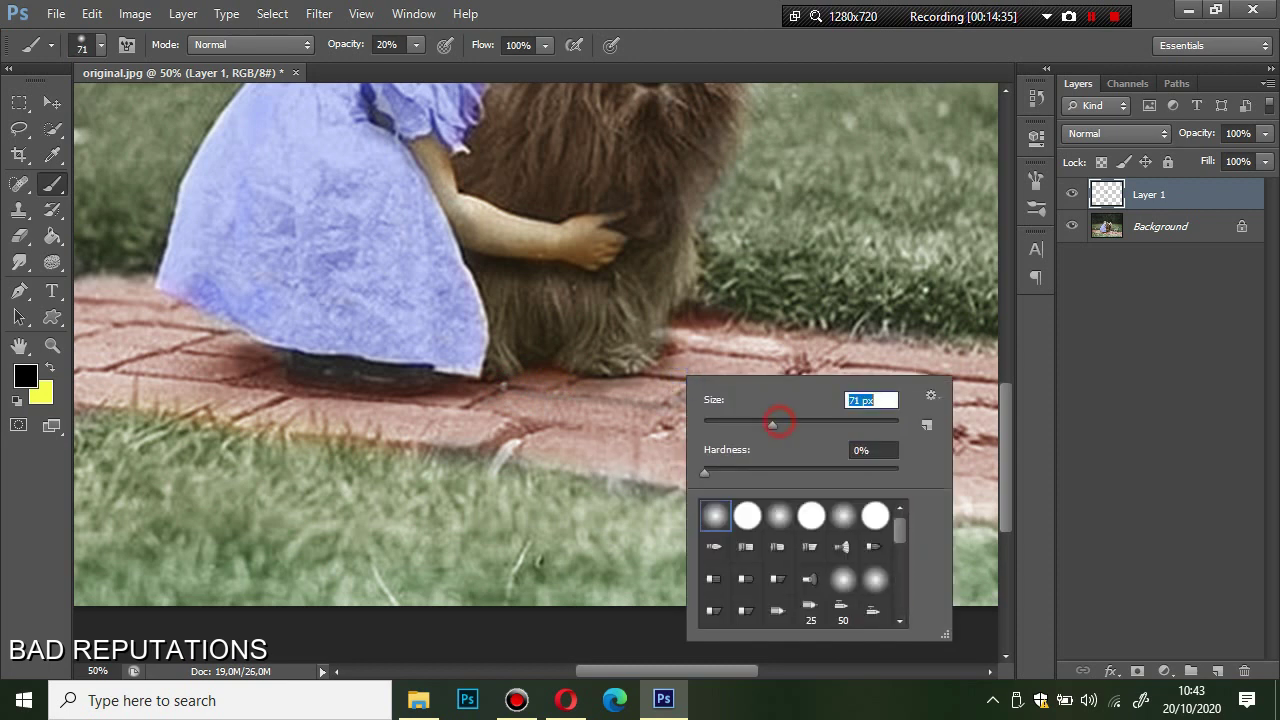
click(597, 466)
scroll(597, 466, up, 2)
Step: Zoom out, set a 174 px brush, and darken the grass's bottom and left edges
key(ctrl+0)
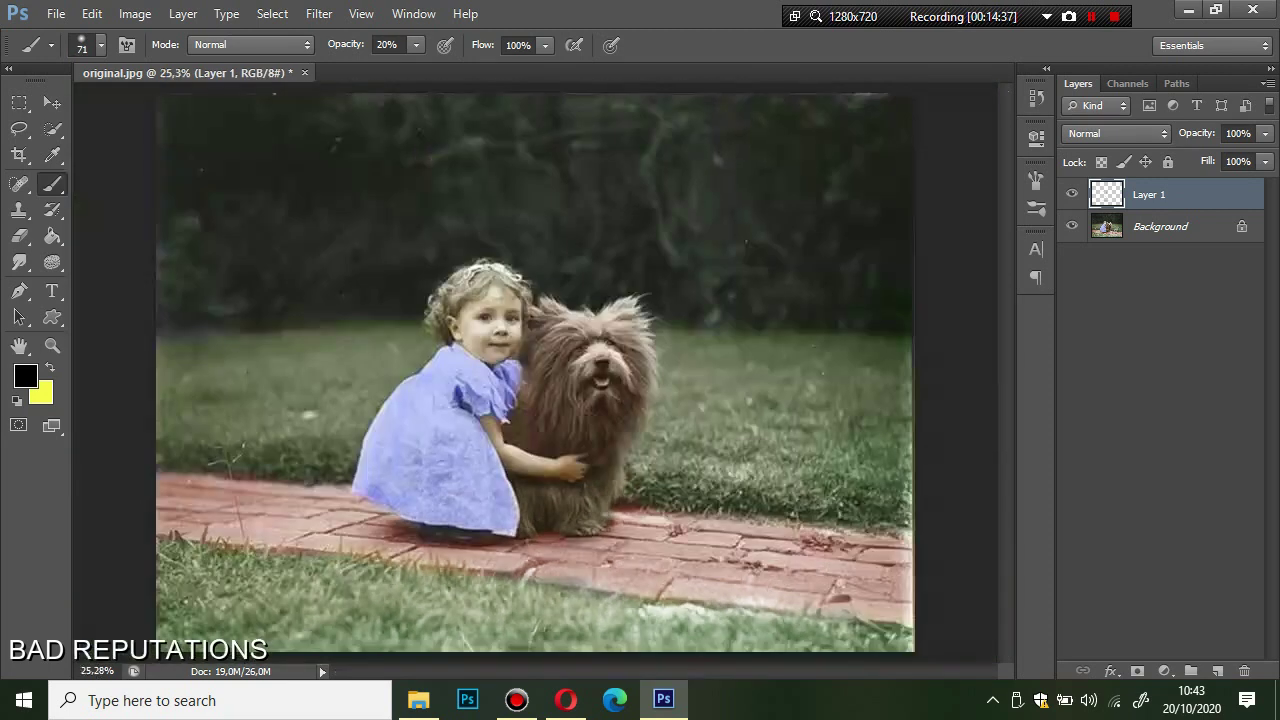
right_click(360, 243)
drag(459, 292, 522, 292)
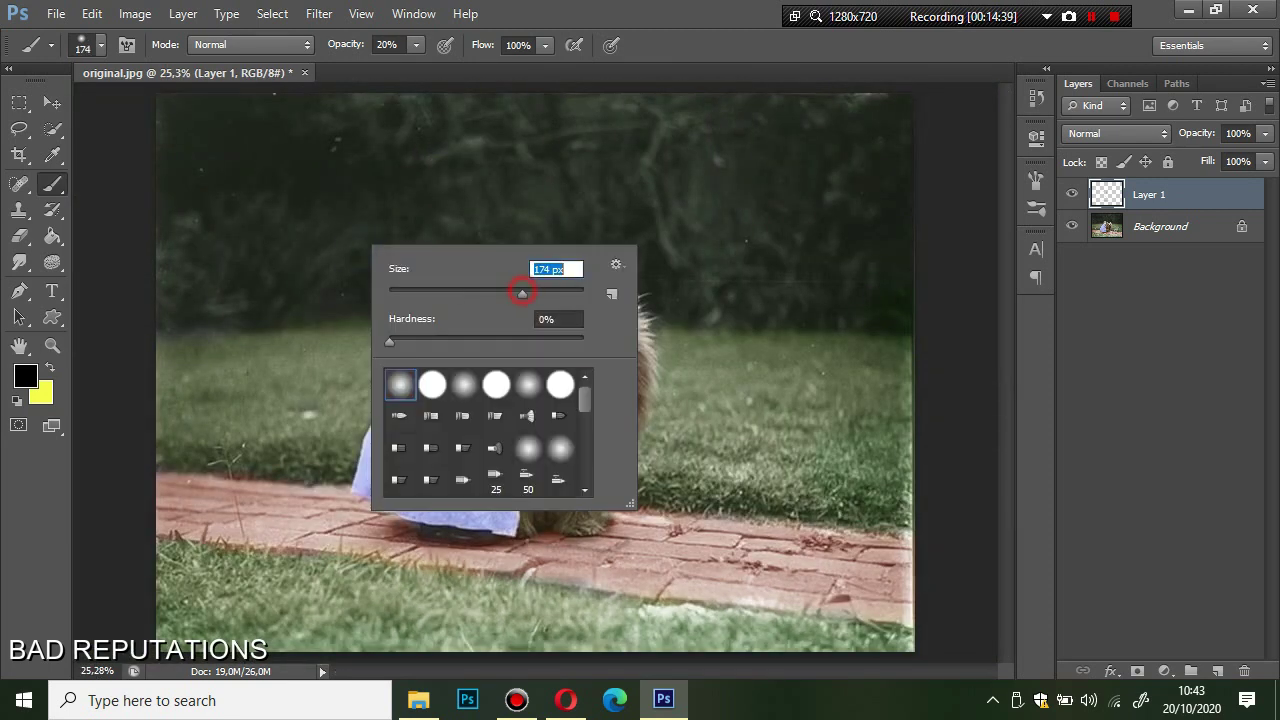
click(253, 334)
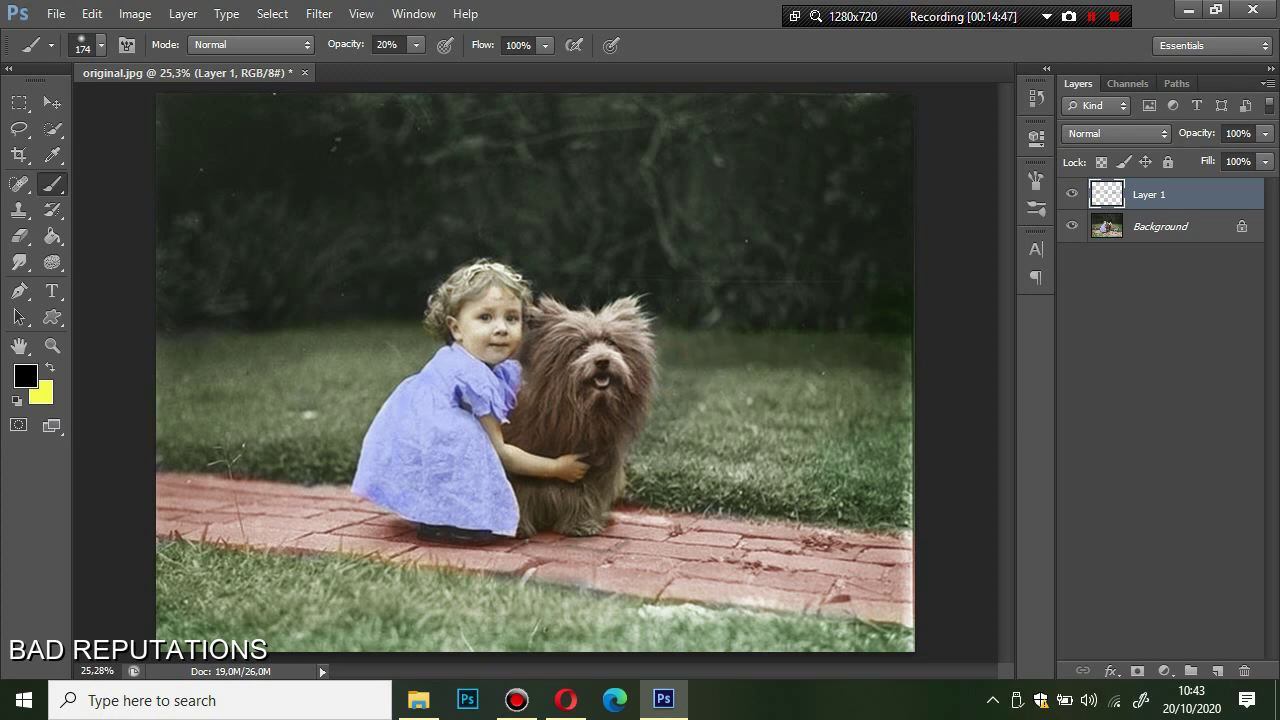
click(367, 321)
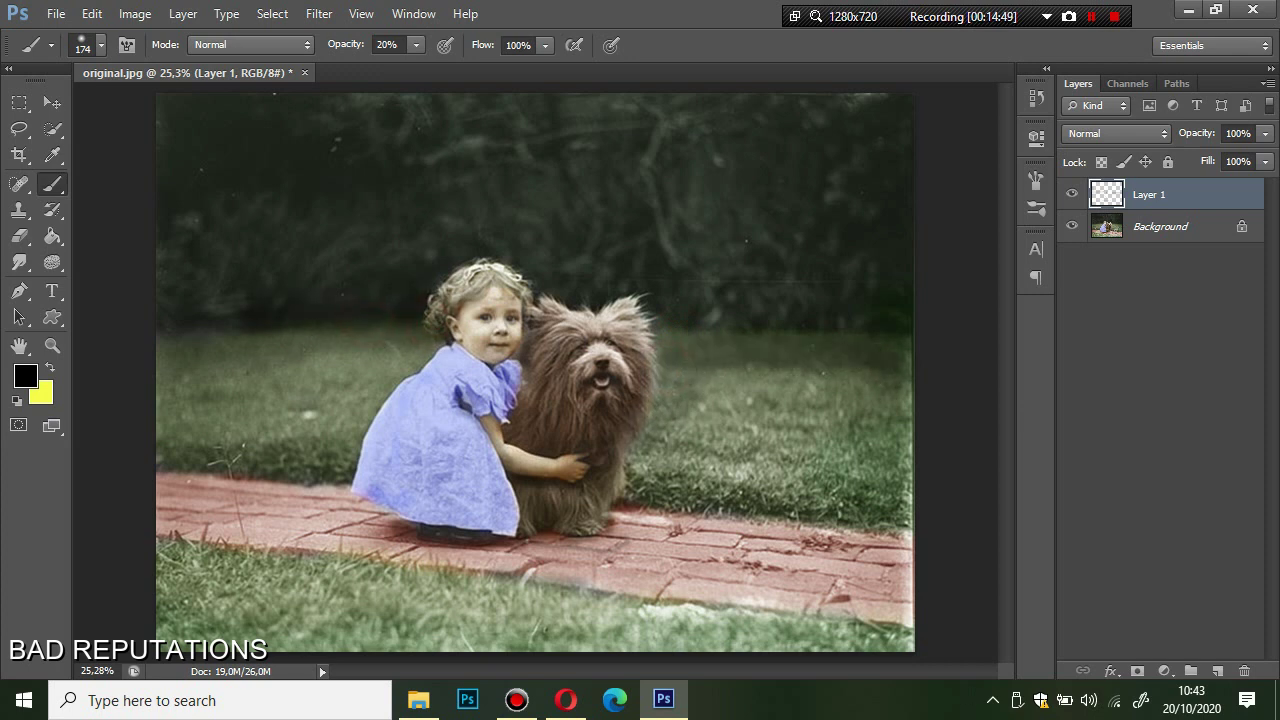
drag(590, 607, 900, 645)
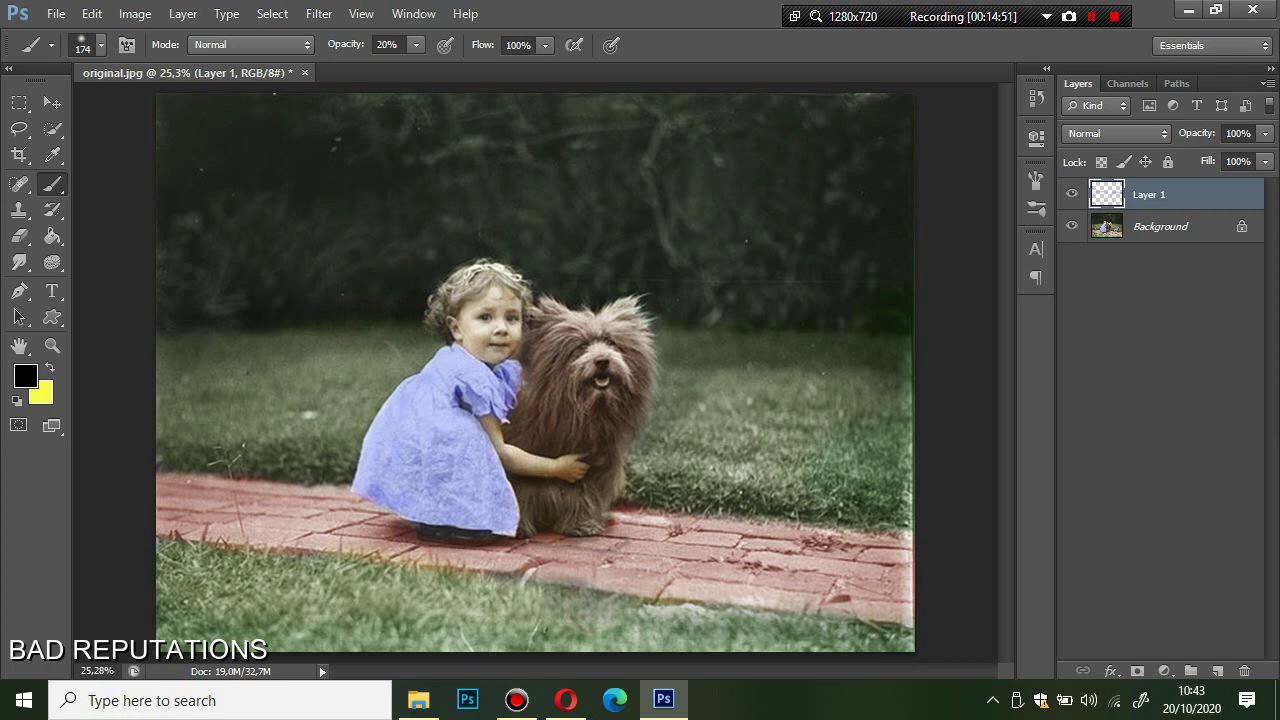
drag(157, 571, 178, 634)
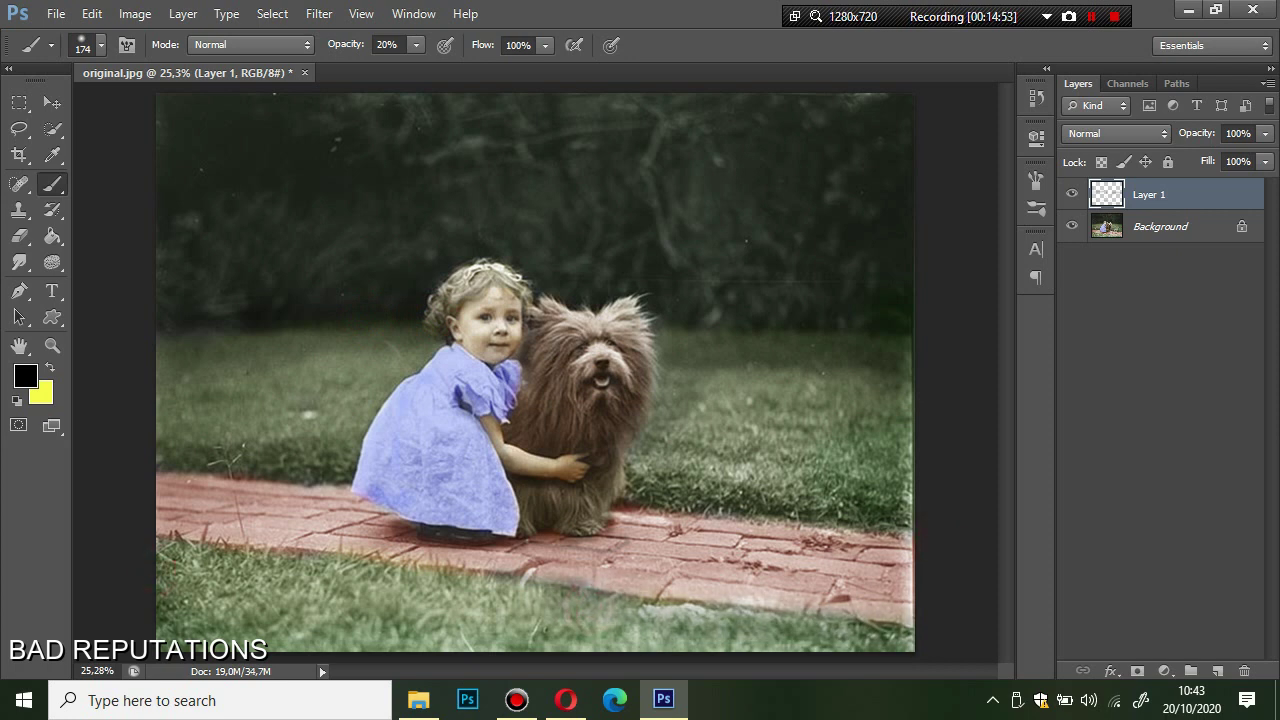
drag(180, 472, 160, 440)
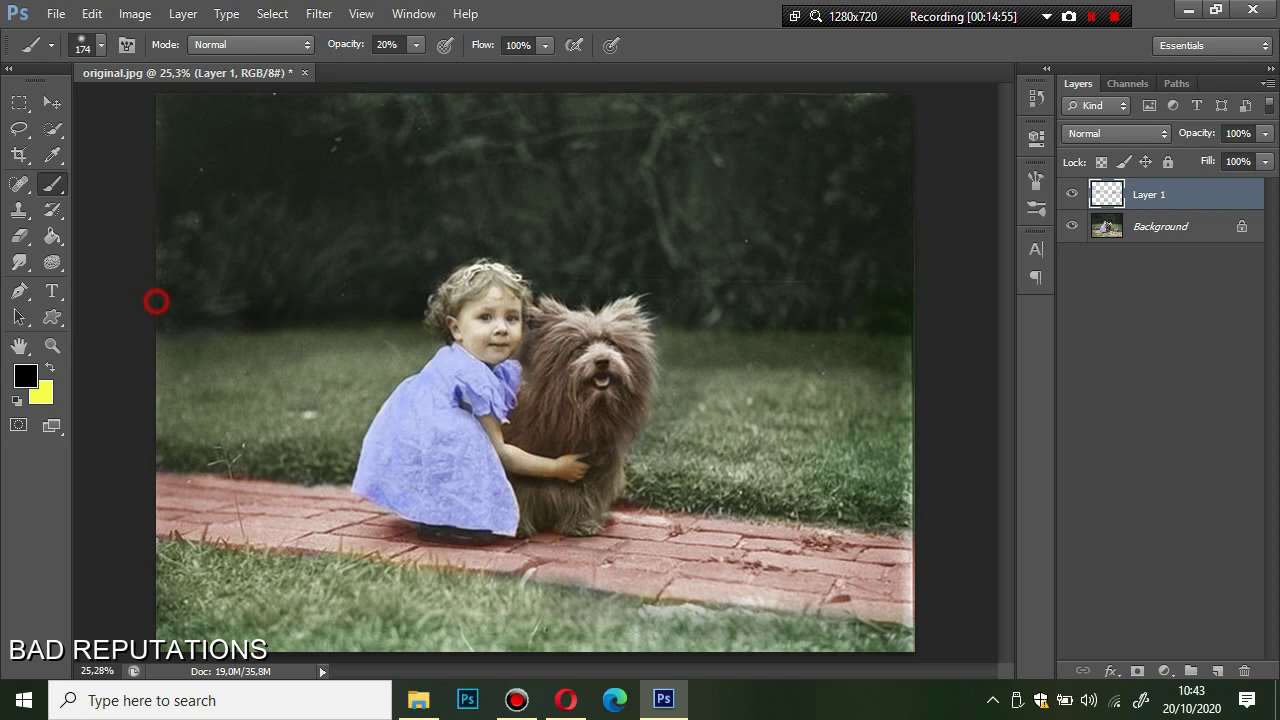
Step: Shade the dog's chest, undoing the stray shadow strokes on the dress
drag(527, 398, 585, 458)
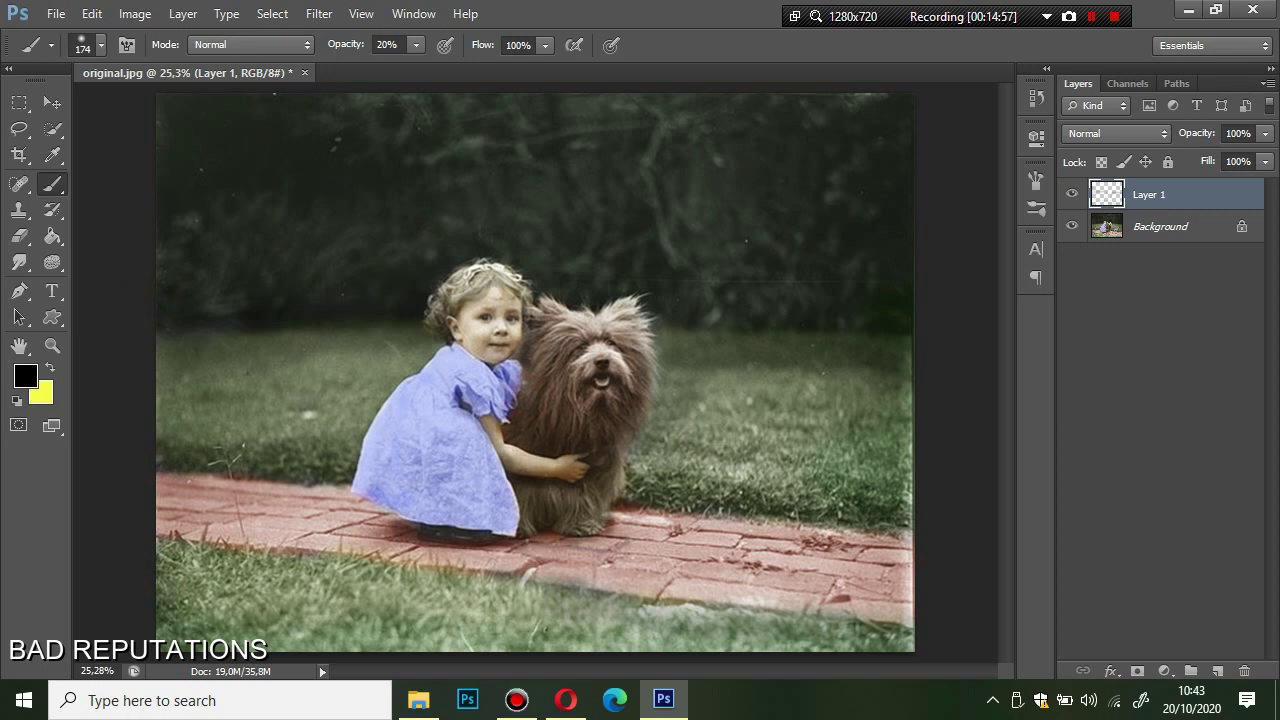
click(552, 318)
drag(366, 480, 502, 512)
drag(381, 473, 382, 420)
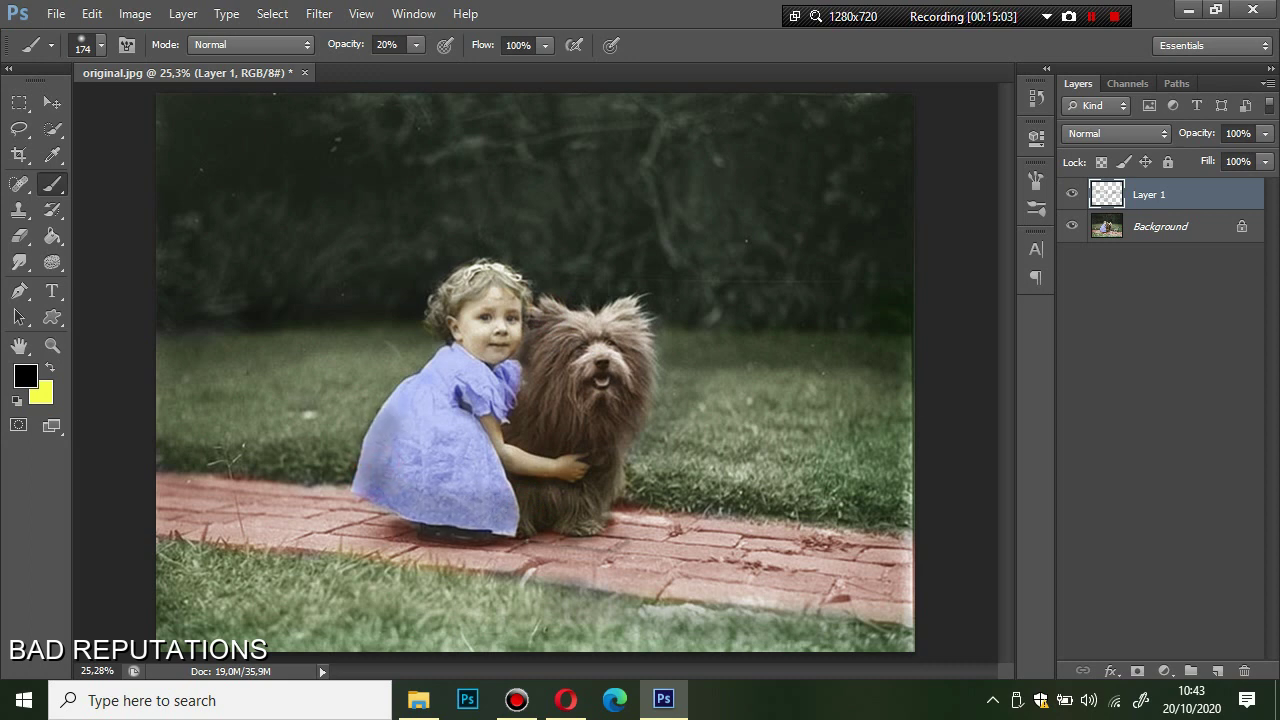
key(ctrl+z)
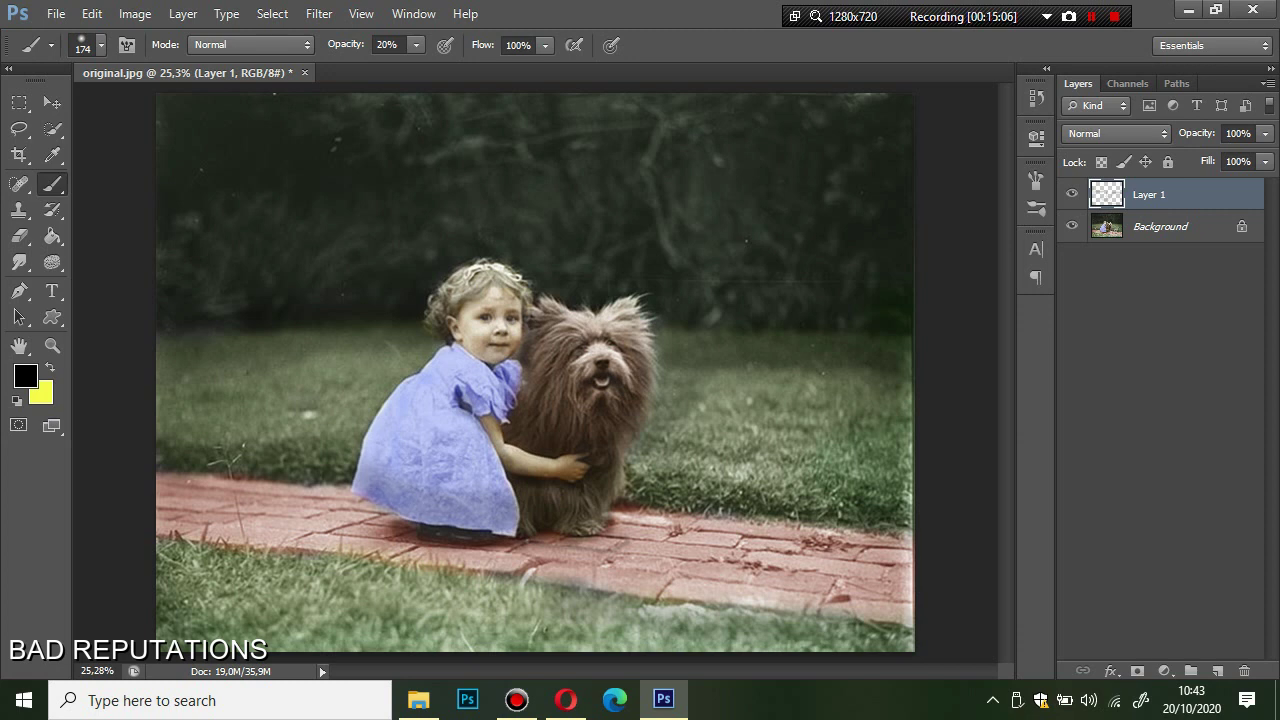
mouse_move(447, 526)
mouse_down()
mouse_move(585, 470)
mouse_move(505, 482)
mouse_up()
key(ctrl+z)
key(ctrl+z)
key(ctrl+z)
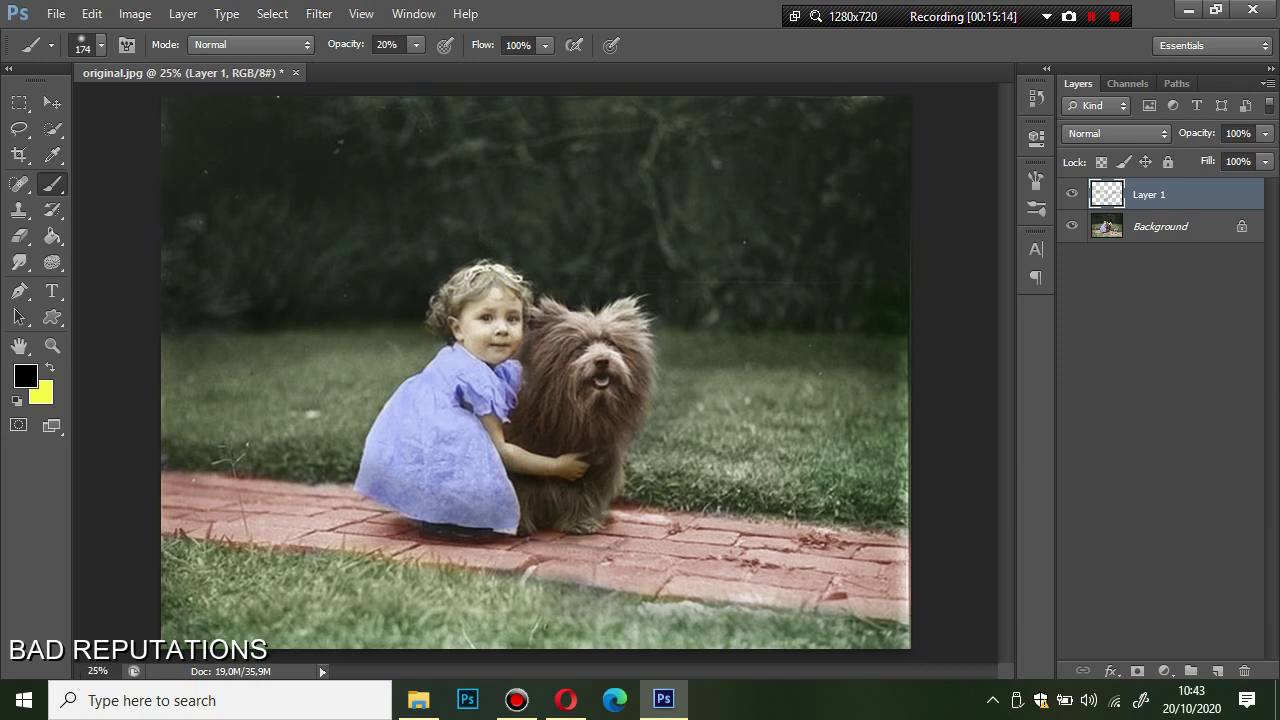
Step: Enlarge the brush to 277 px and darken the photo's right edge
key(ctrl+minus)
right_click(630, 258)
click(807, 313)
click(766, 200)
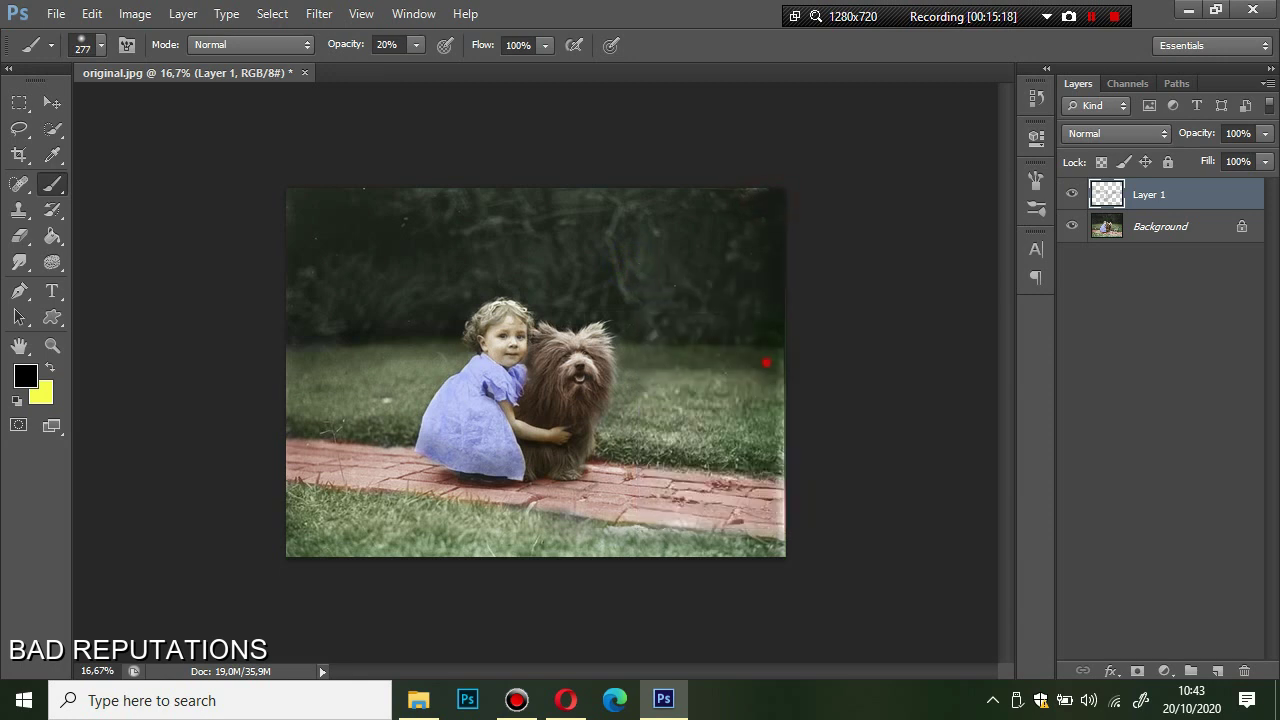
drag(766, 363, 752, 492)
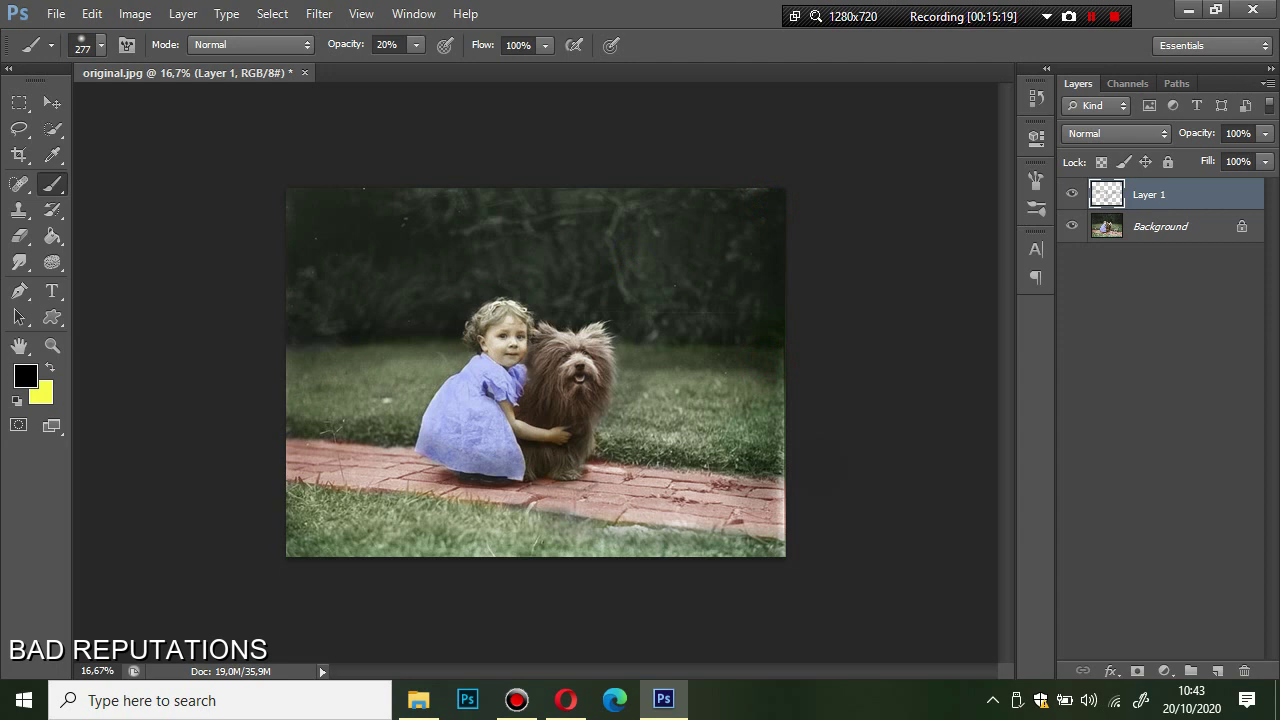
Step: Merge Layer 1 with the Background, redoing the merge with Ctrl+E after an undo
shift+click(1140, 227)
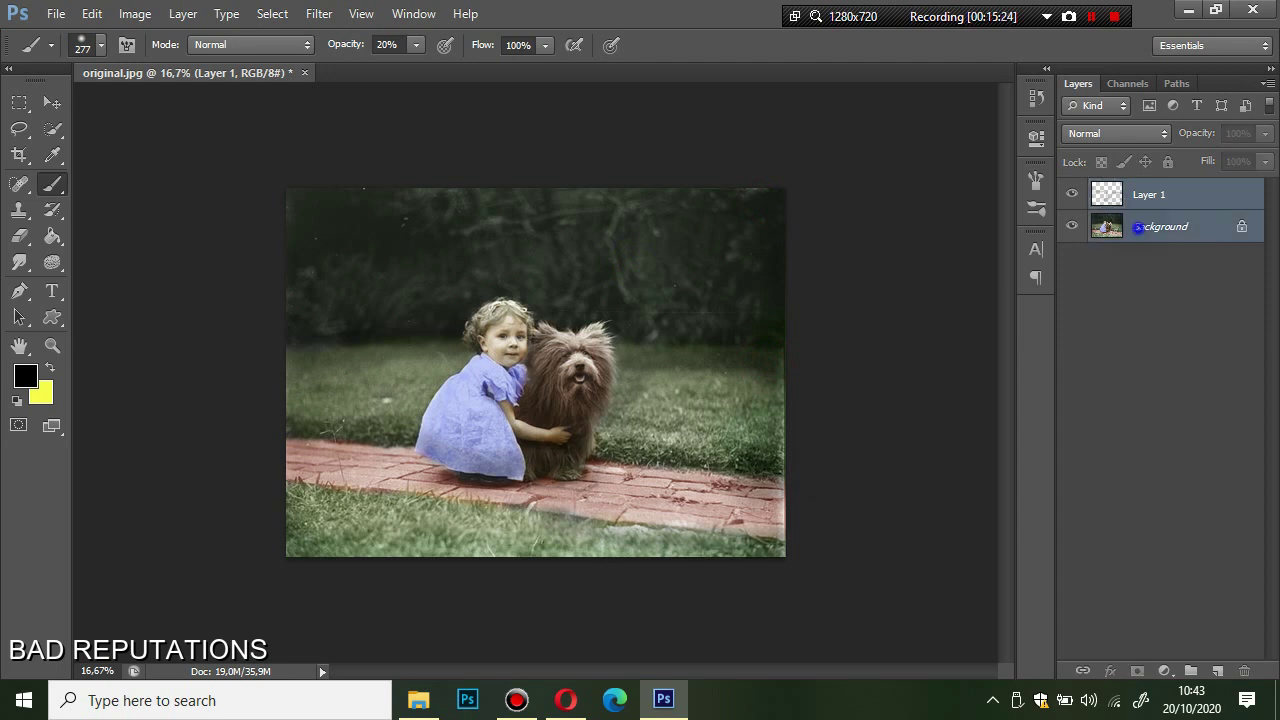
right_click(1140, 227)
click(1100, 349)
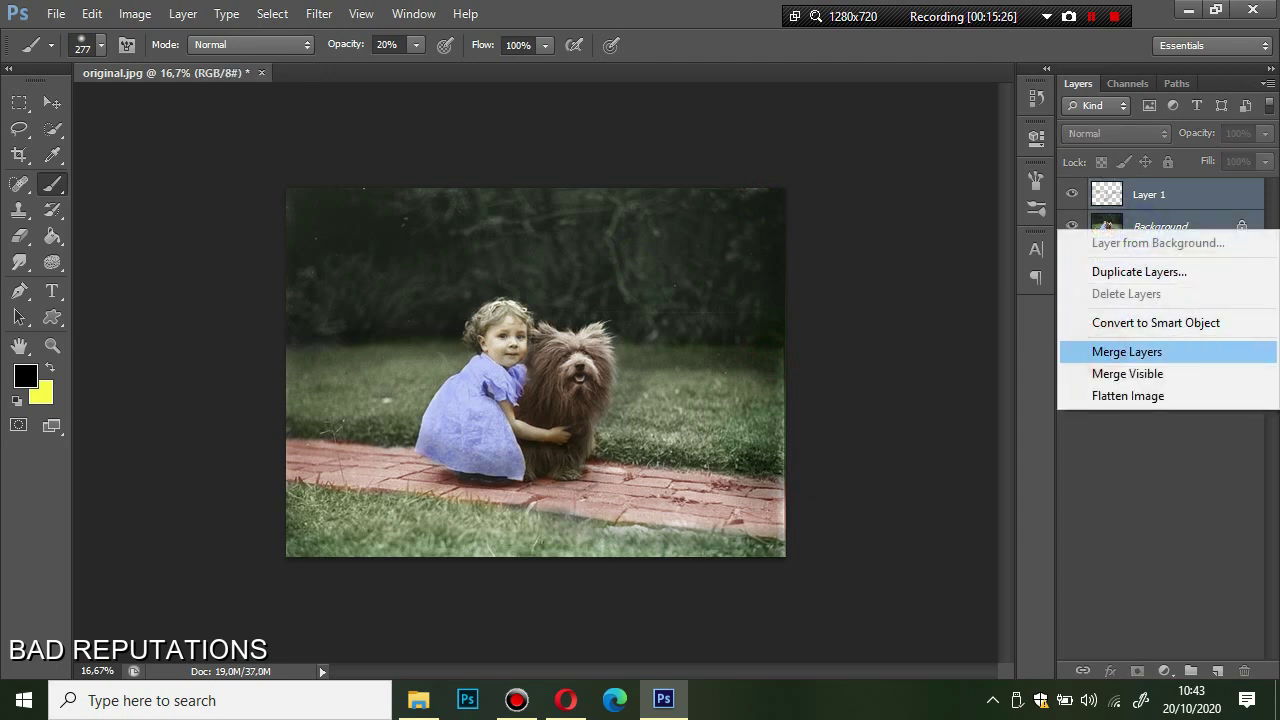
key(ctrl+z)
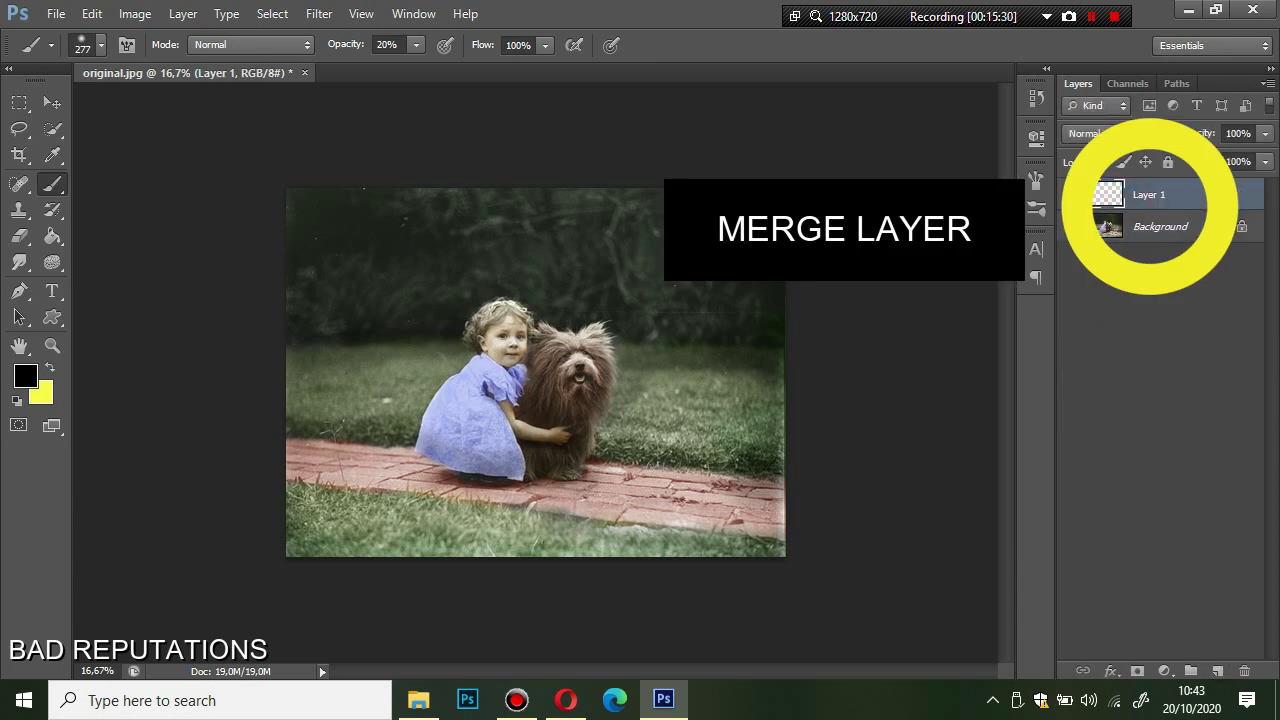
key(ctrl+e)
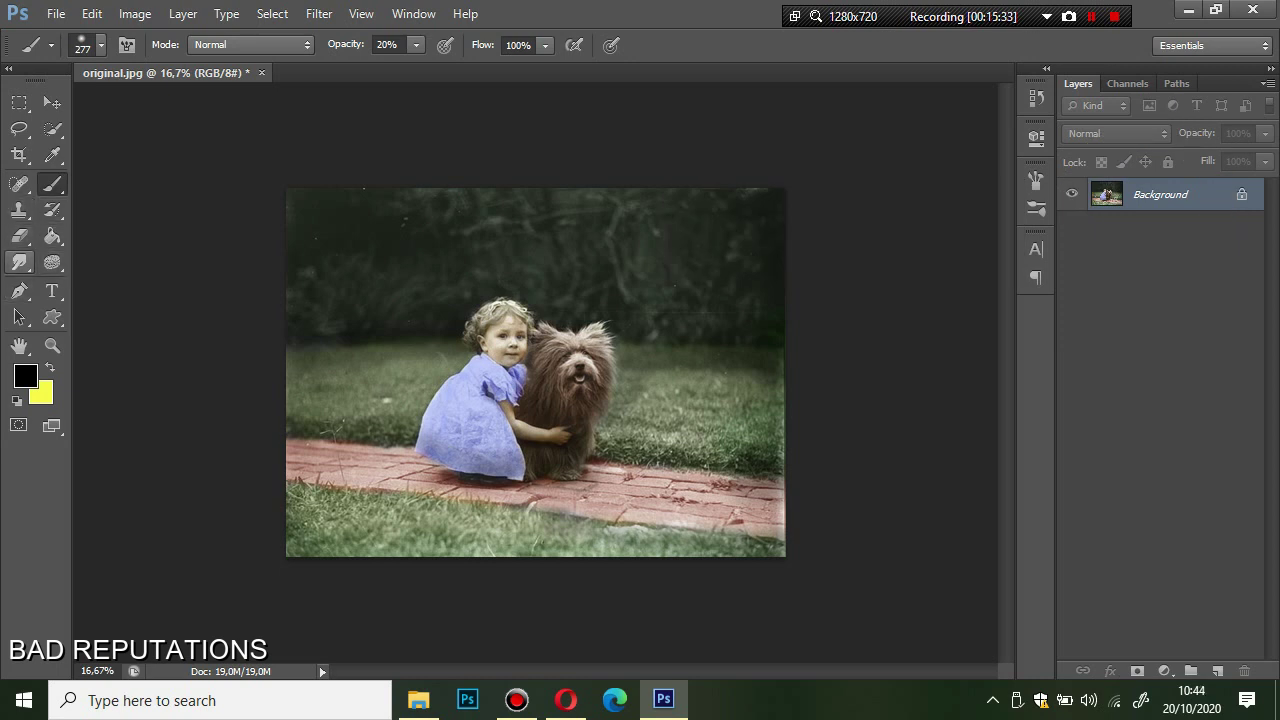
click(52, 262)
Step: Set up the Dodge Tool with Midtones range, 36% exposure and a 174 px brush
click(130, 258)
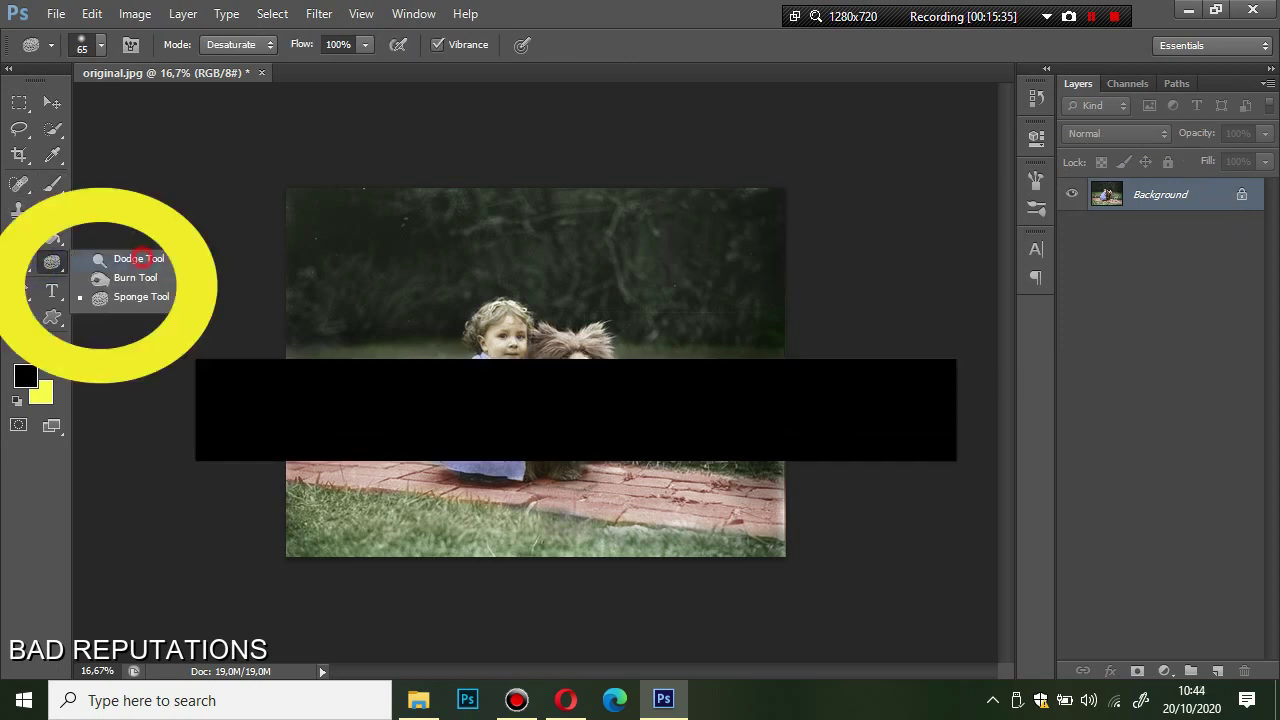
click(240, 44)
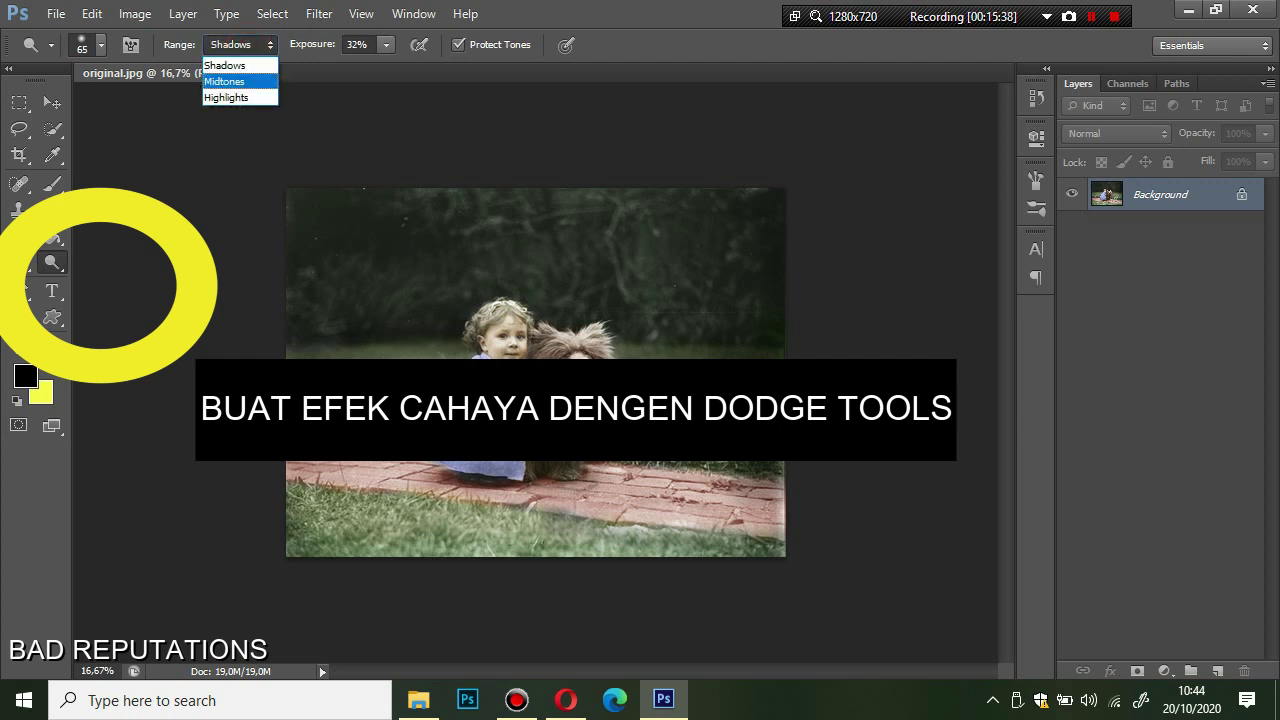
click(224, 81)
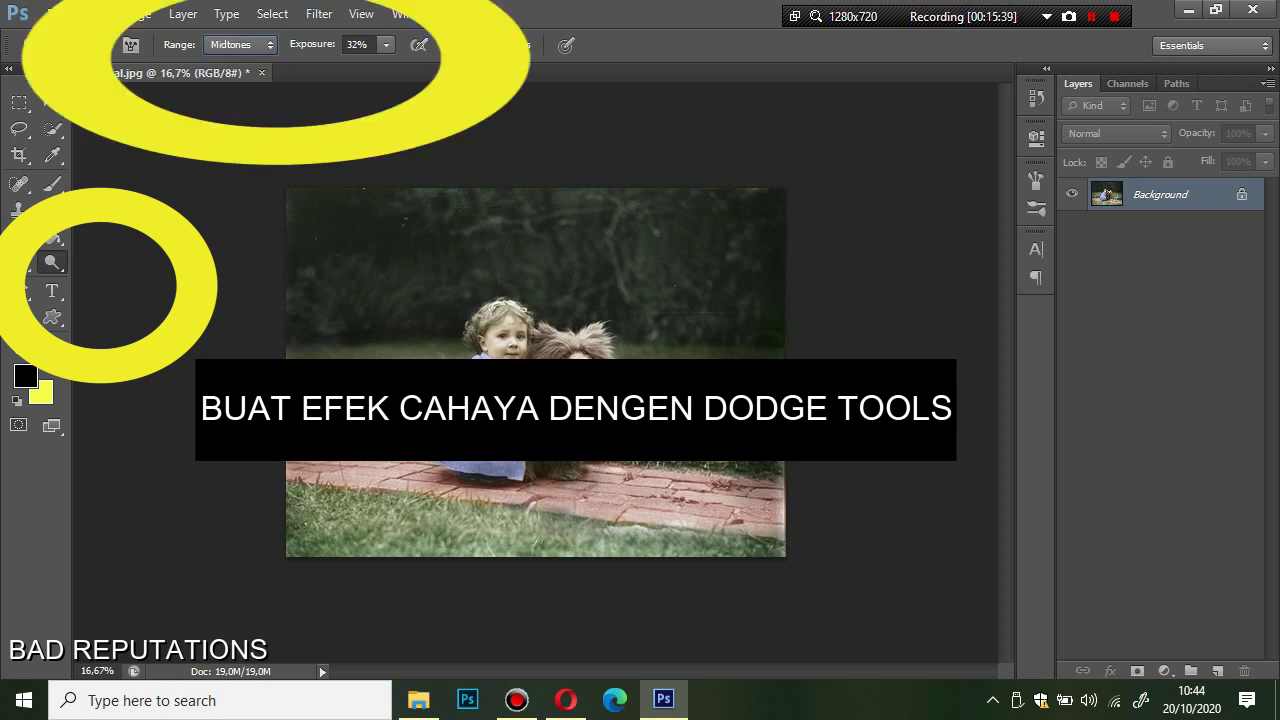
right_click(445, 290)
click(385, 44)
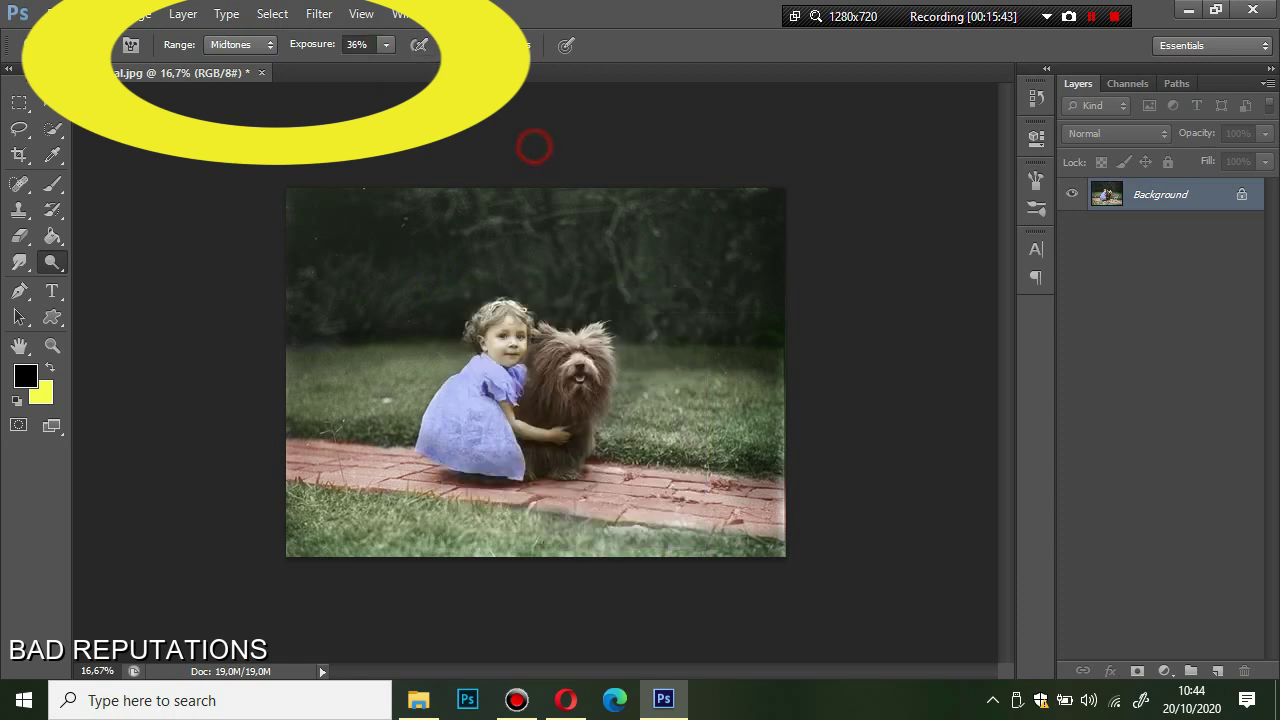
right_click(566, 254)
drag(640, 297, 723, 297)
click(929, 202)
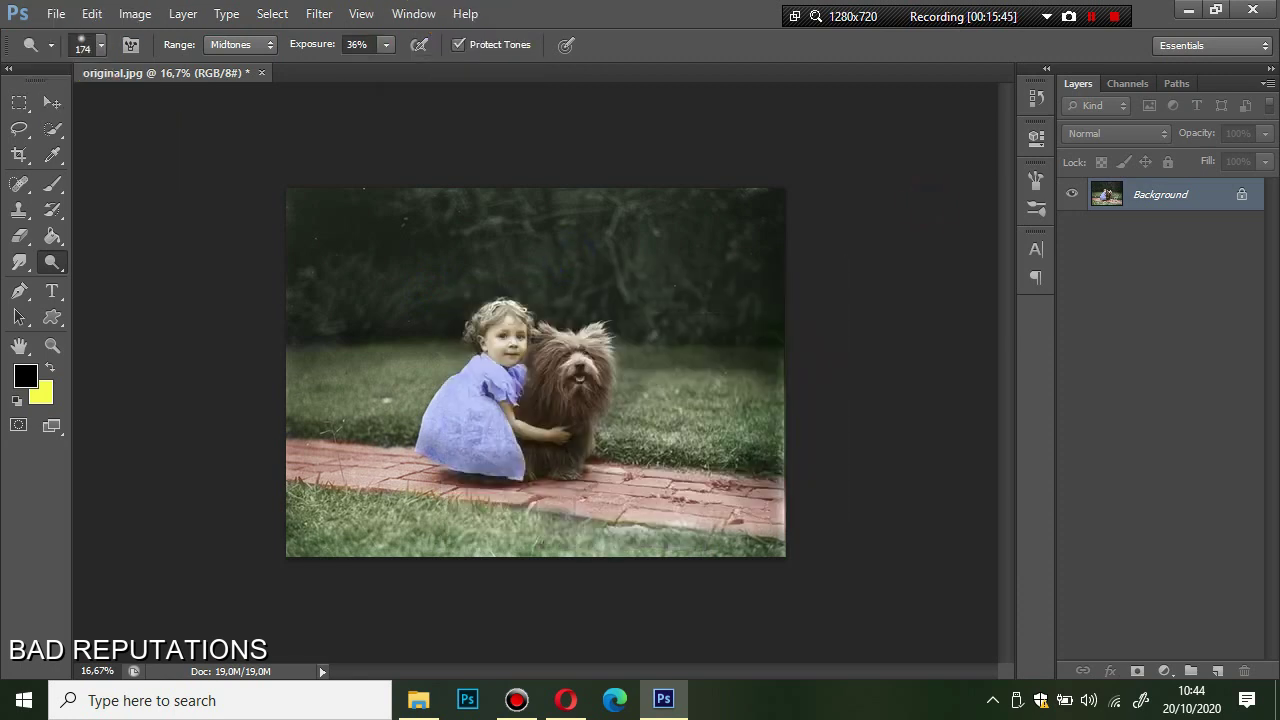
Step: Lighten the dog's face, the girl's hand and face, enlarging the brush to 236 then 370 px
mouse_move(572, 345)
mouse_down()
mouse_move(588, 346)
mouse_move(554, 350)
mouse_up()
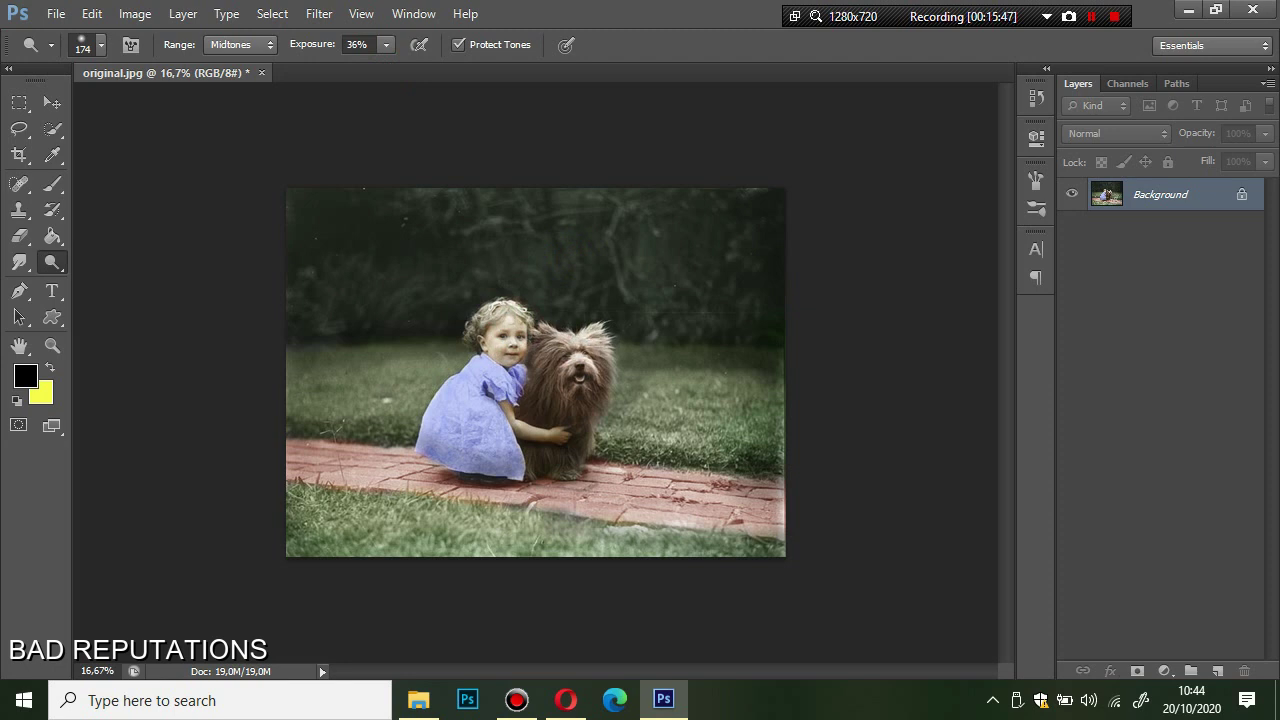
click(557, 446)
click(502, 328)
right_click(632, 425)
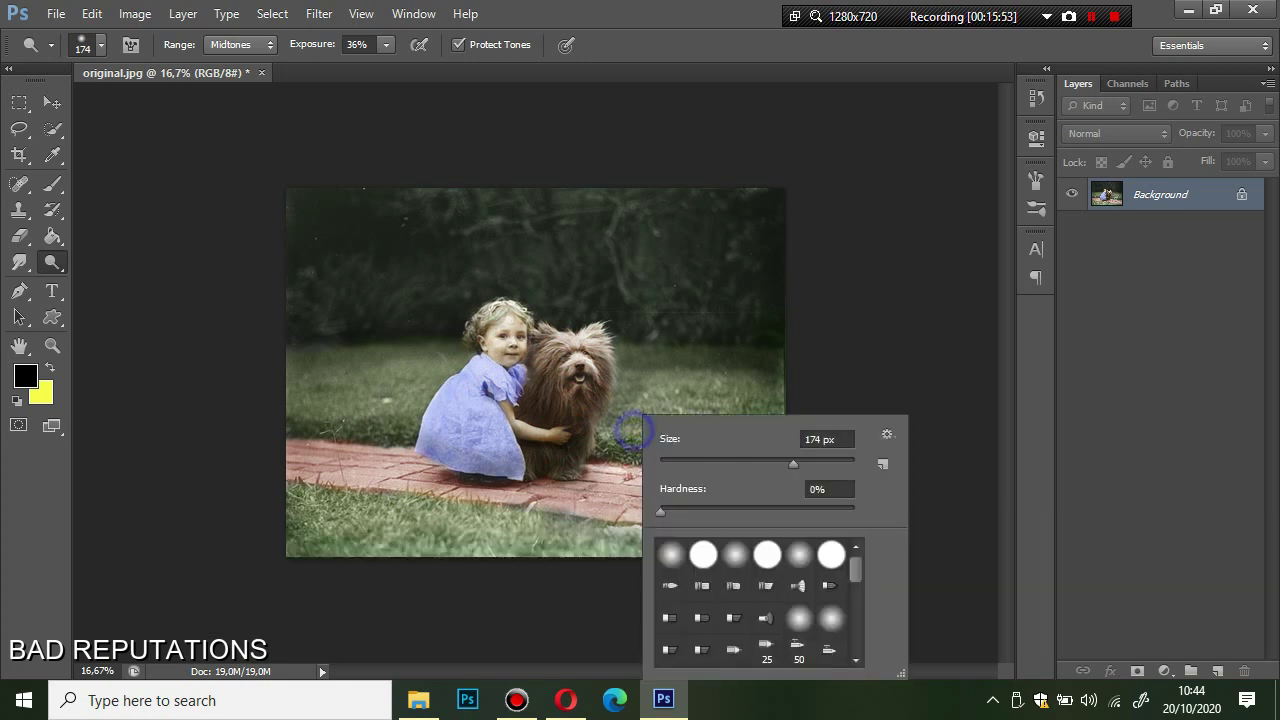
drag(785, 458, 800, 458)
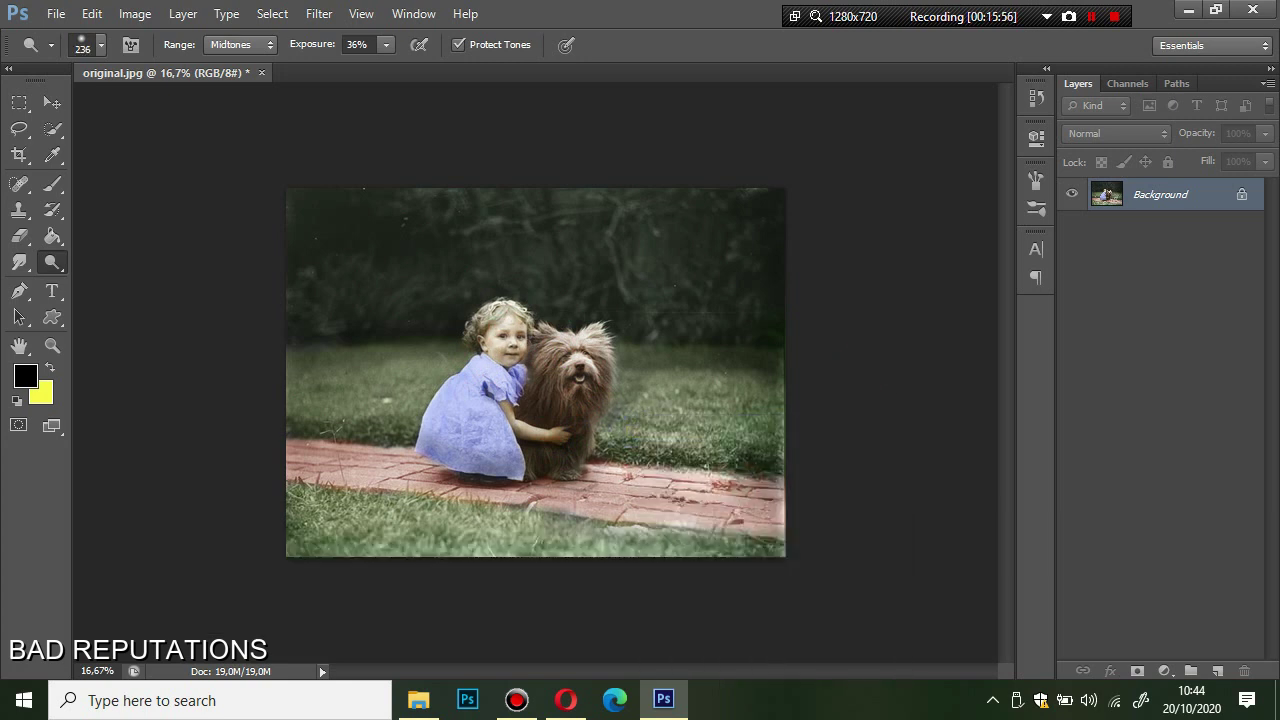
drag(645, 445, 755, 432)
right_click(708, 395)
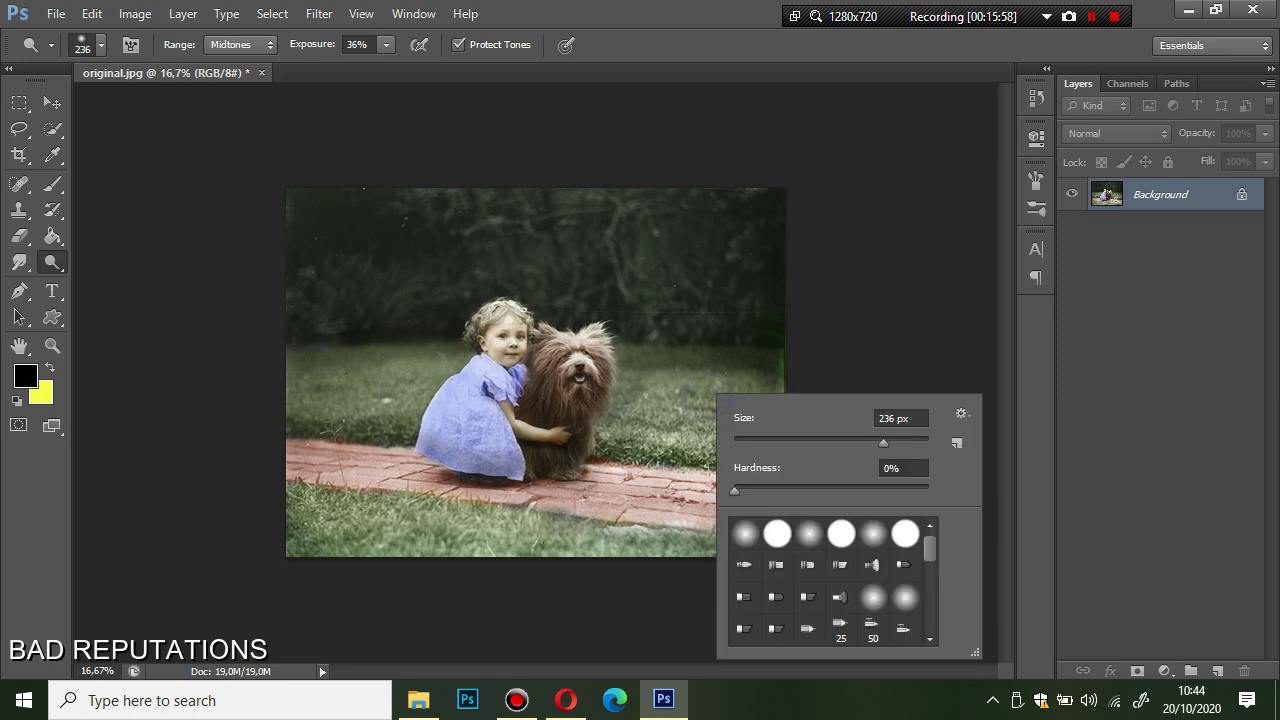
drag(883, 443, 905, 443)
key(Return)
Step: Dodge the grass, brick path, background and top of the dog's head
mouse_move(660, 395)
mouse_down()
mouse_move(755, 440)
mouse_move(730, 398)
mouse_up()
click(720, 210)
click(650, 417)
click(756, 535)
drag(756, 535, 470, 540)
drag(320, 471, 390, 475)
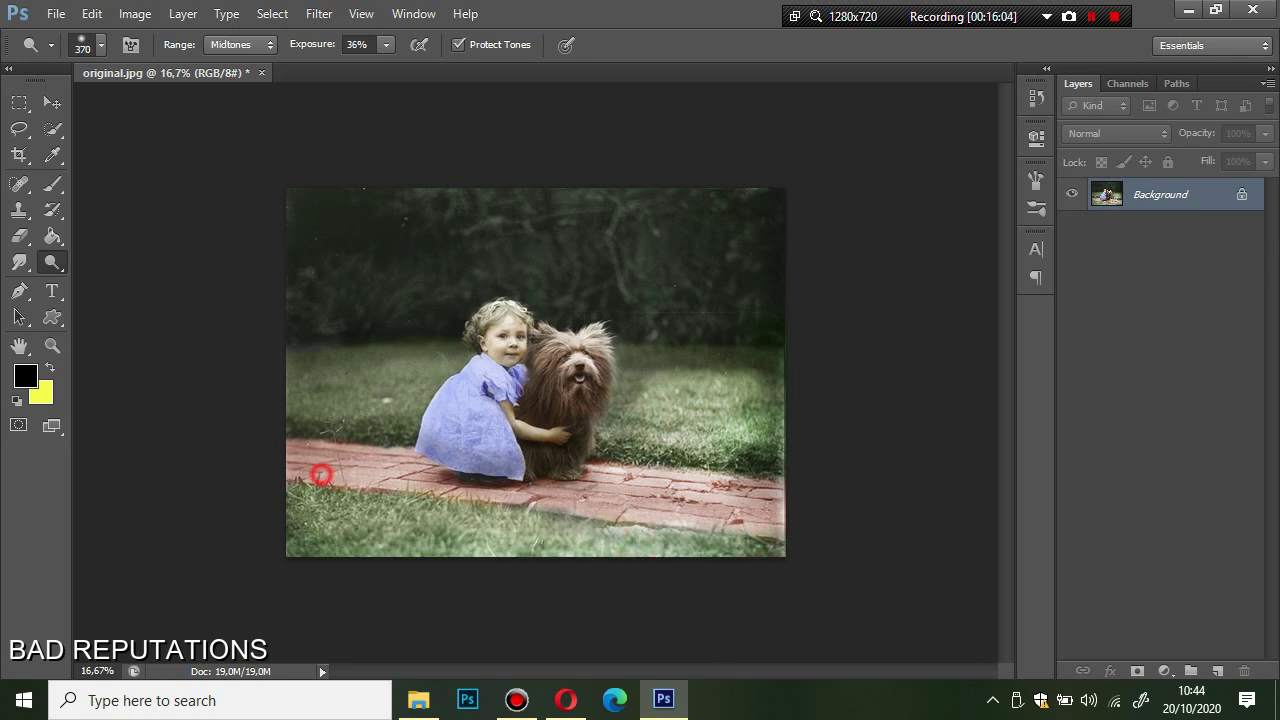
click(640, 474)
click(569, 318)
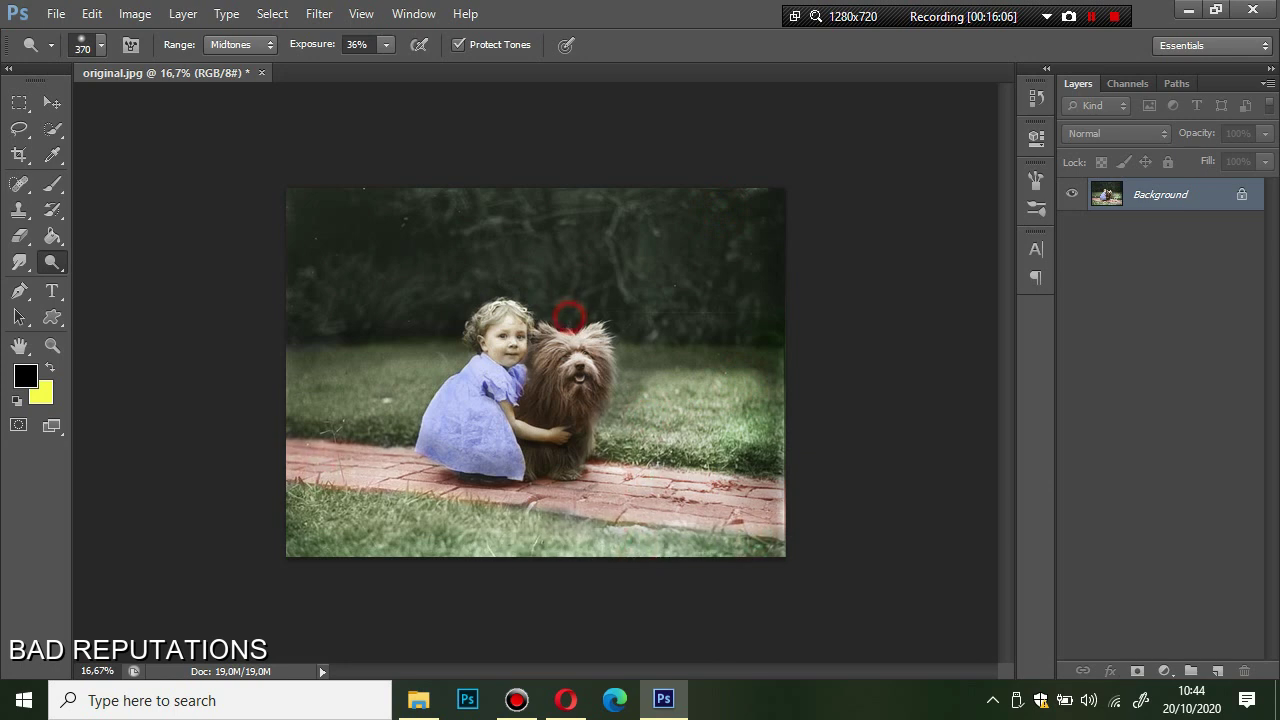
drag(410, 380, 320, 415)
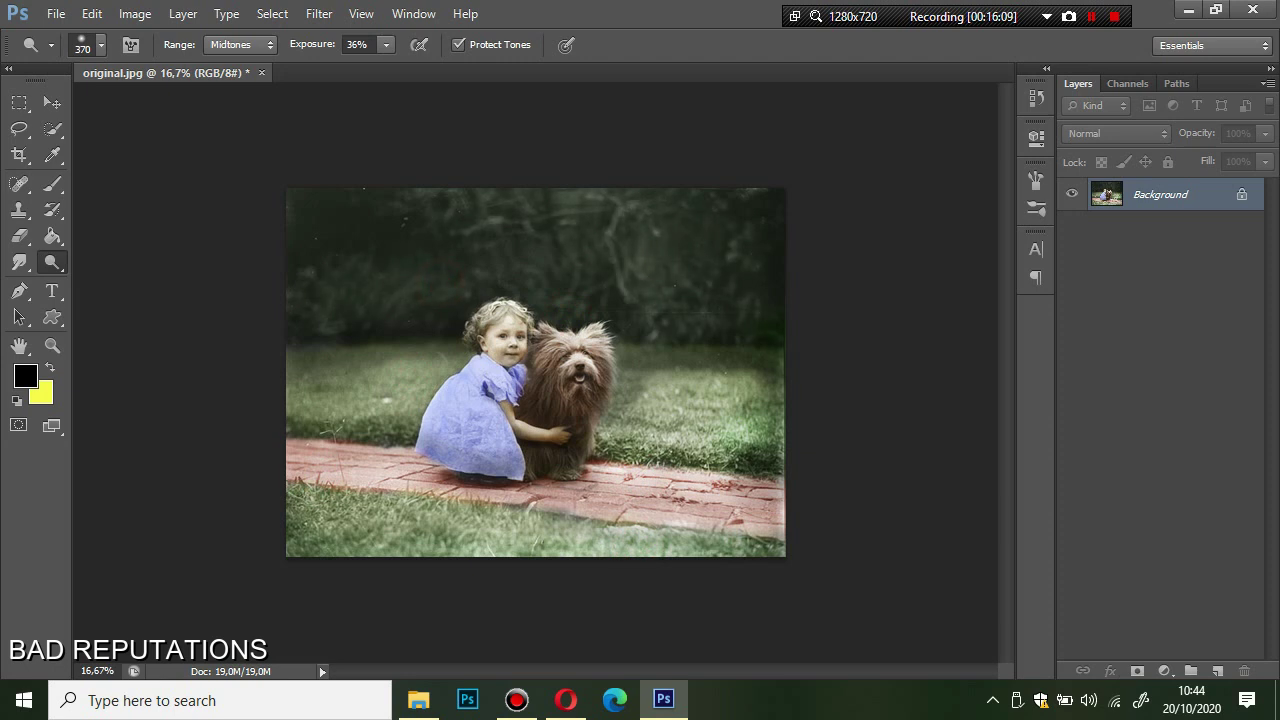
drag(401, 547, 370, 540)
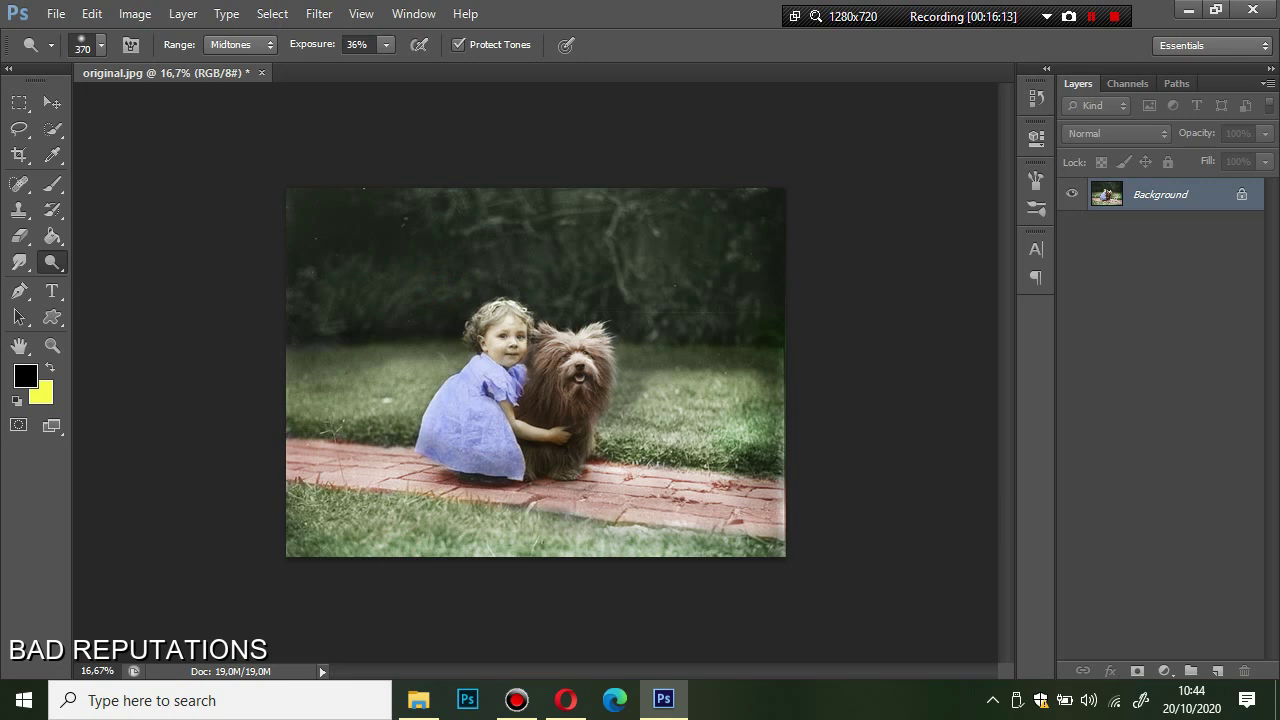
click(134, 14)
click(164, 64)
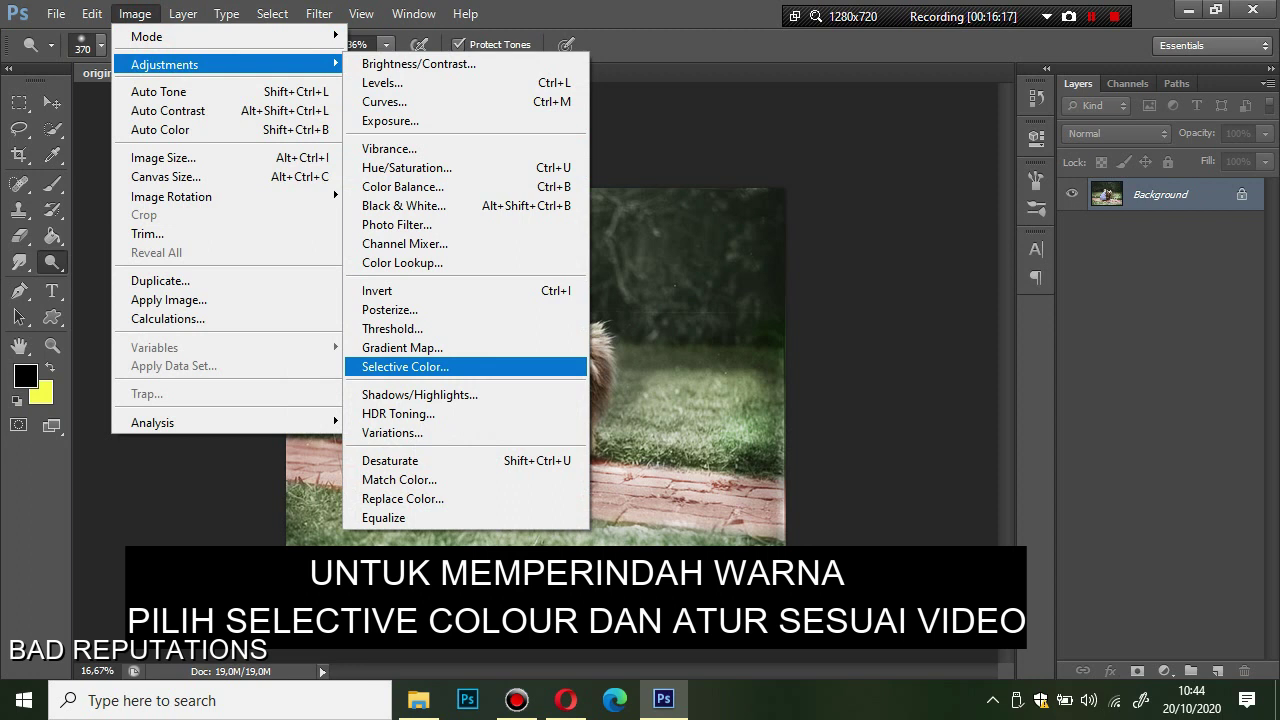
Step: Open Selective Color and give the Reds Cyan +9 and Black +17
click(405, 366)
drag(753, 298, 761, 298)
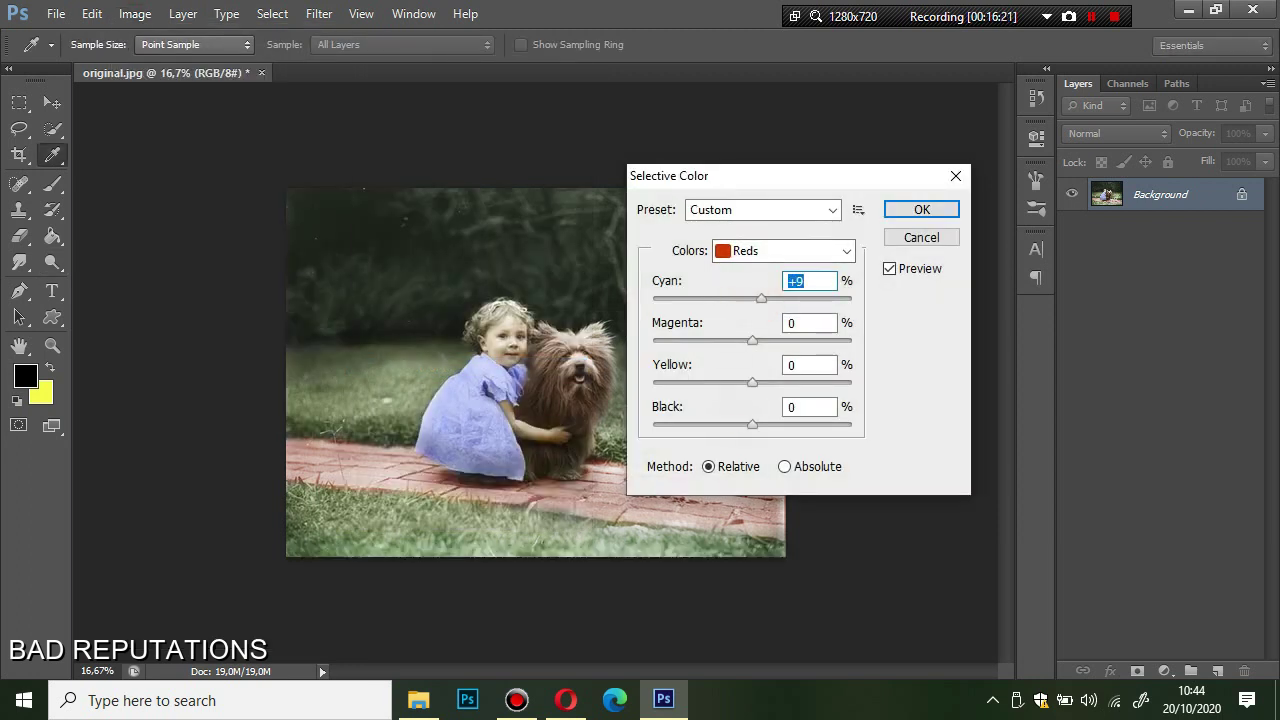
drag(752, 424, 769, 424)
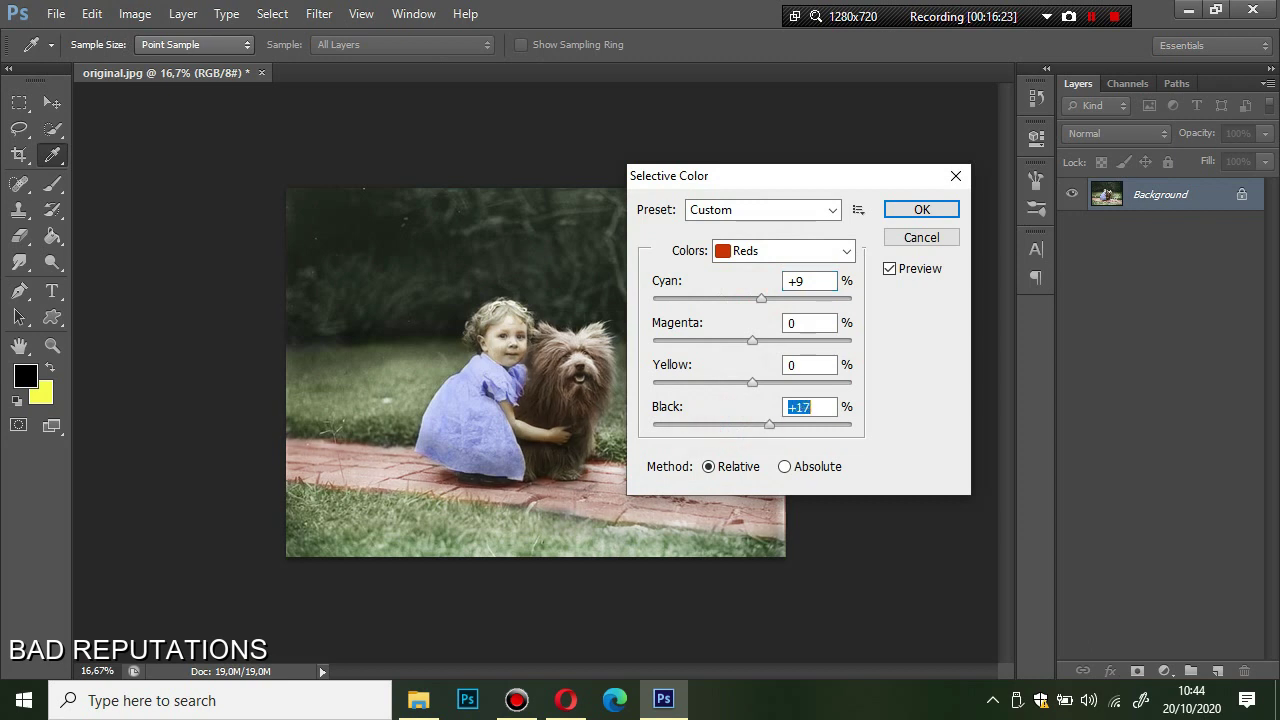
Step: Switch the colour range to Blacks and set their Black value to -10
click(784, 251)
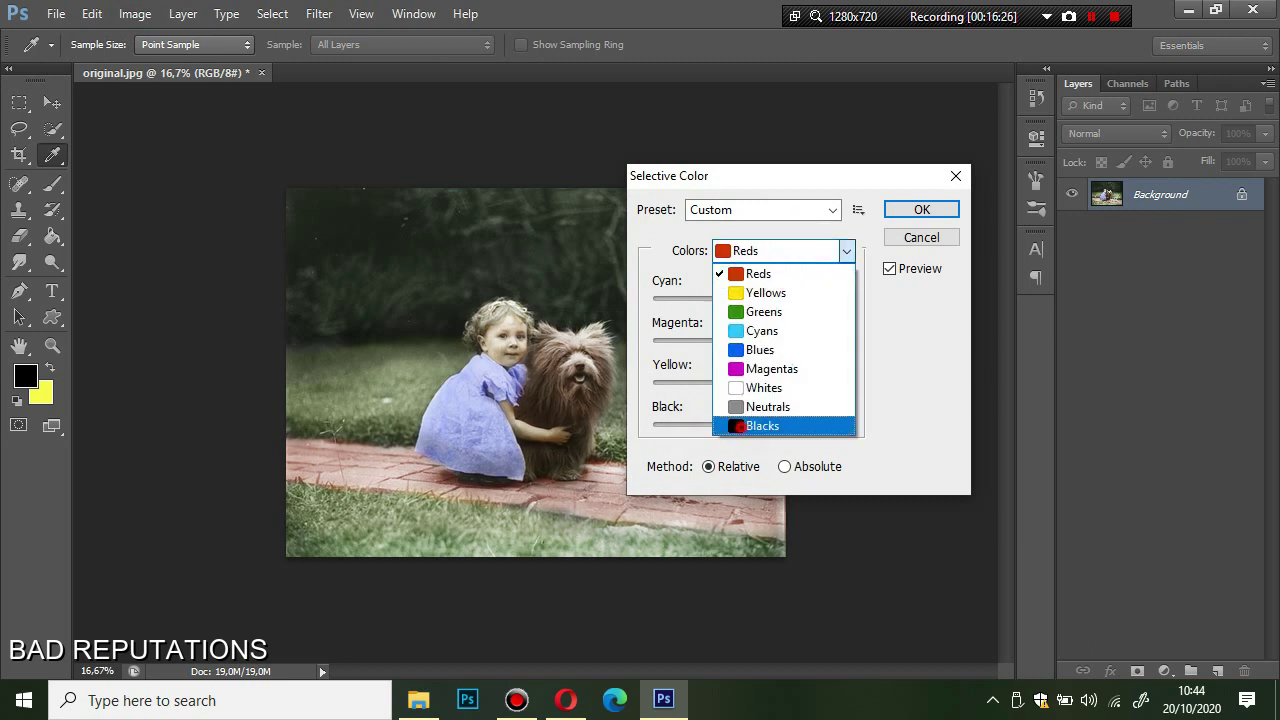
click(740, 426)
drag(752, 424, 773, 424)
text(-3)
key(Down)
key(Down)
key(Down)
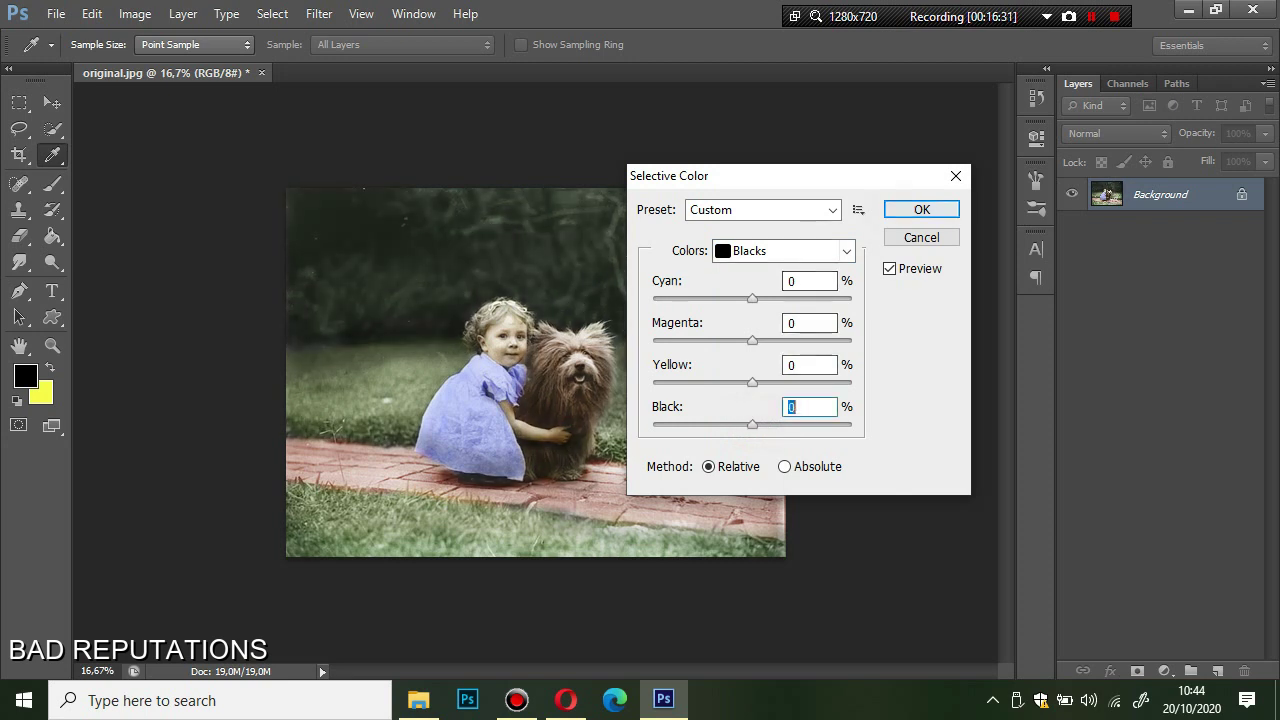
Step: Confirm the Selective Color dialog with OK to apply the adjustment
key(Return)
key(o)
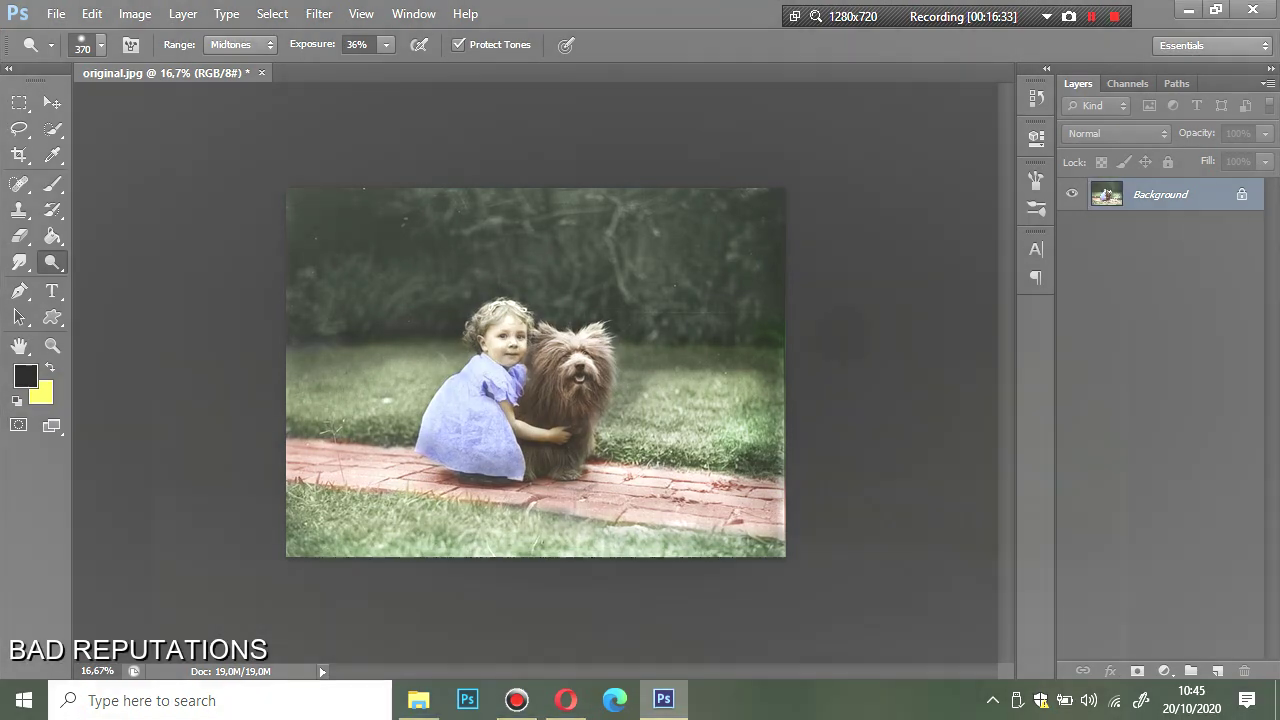